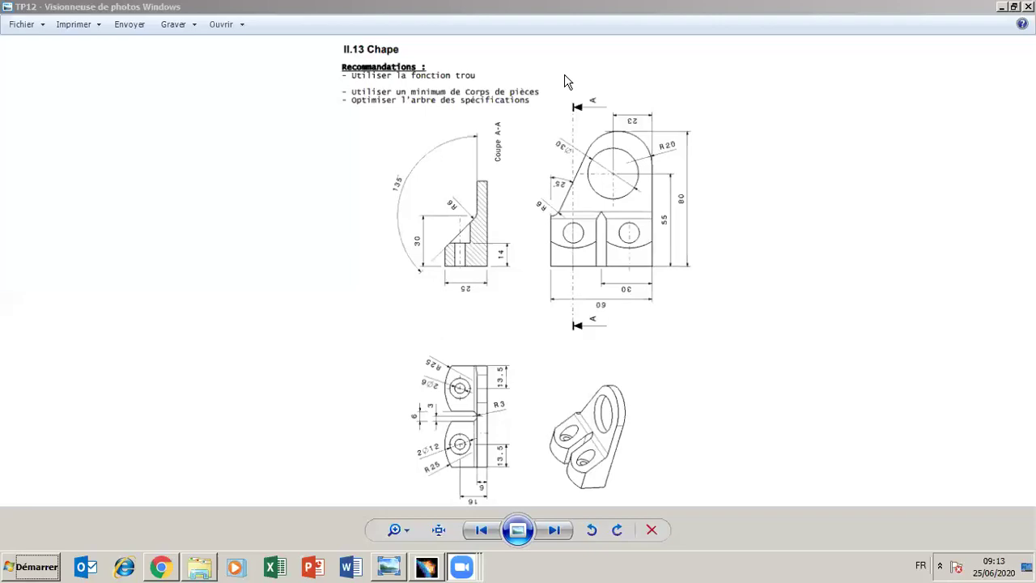
Switch from the TP12 drawing to CATIA V5 and create a new Part Design part named CTP8
{"action": "left_click", "coordinate": [565, 81]}
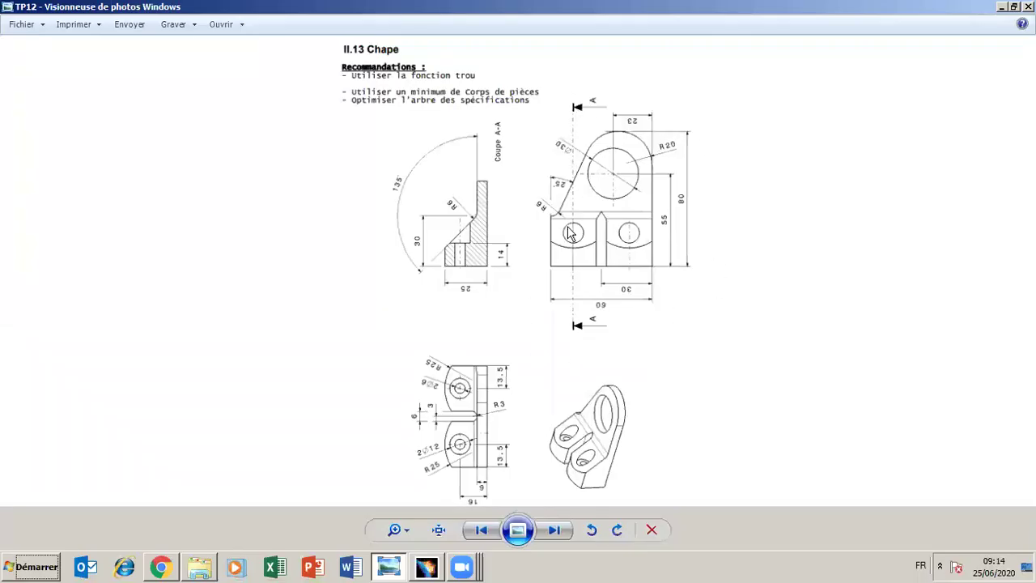
{"action": "left_click", "coordinate": [432, 570]}
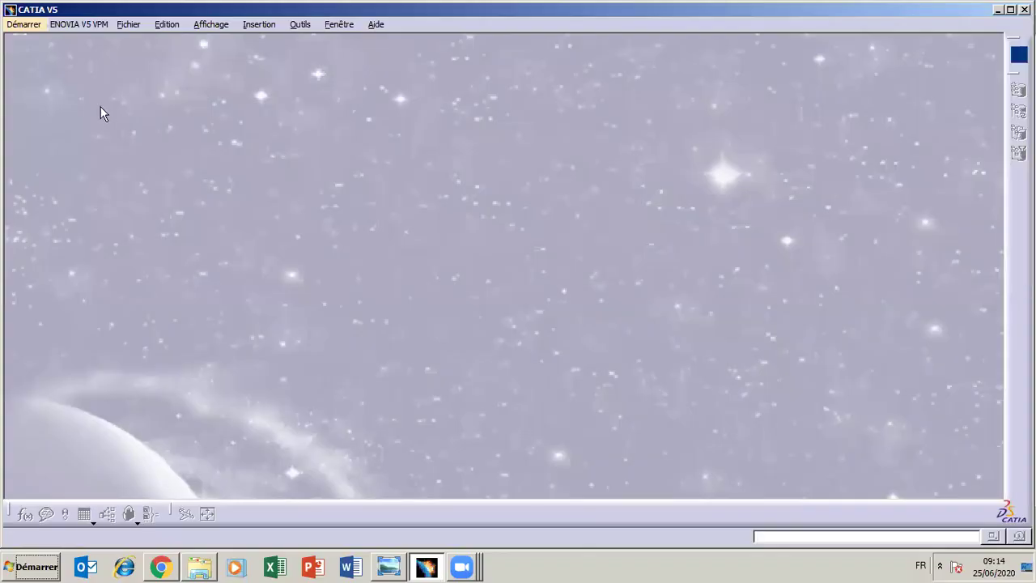
{"action": "left_click", "coordinate": [33, 25]}
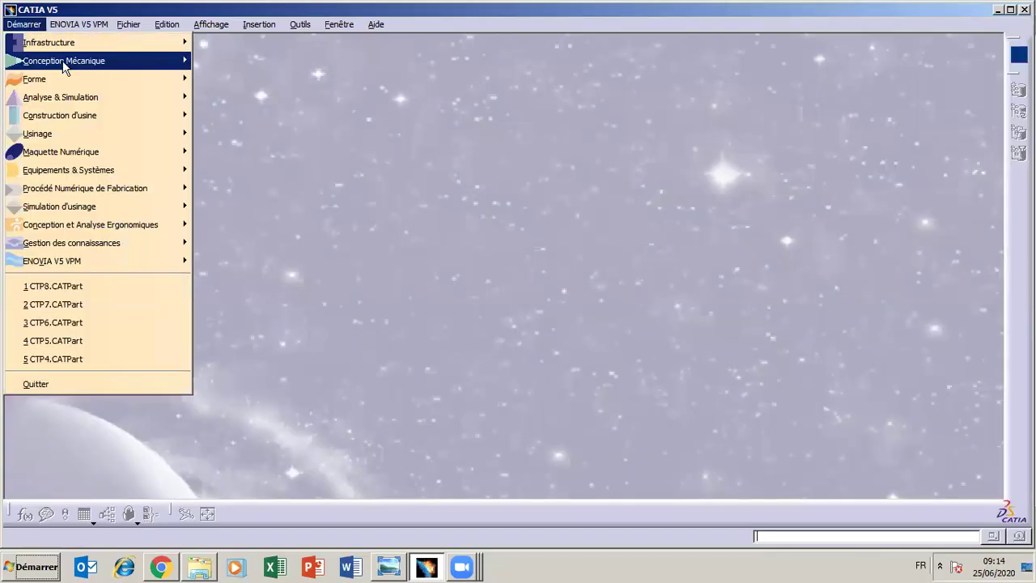
{"action": "mouse_move", "coordinate": [148, 67]}
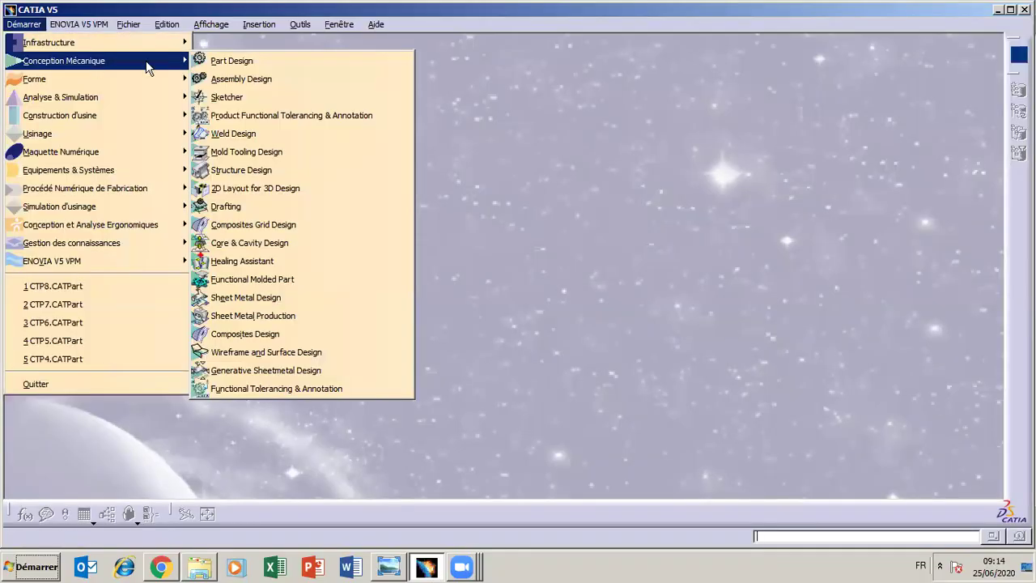
{"action": "left_click", "coordinate": [232, 65]}
{"action": "type", "text": "CTP8"}
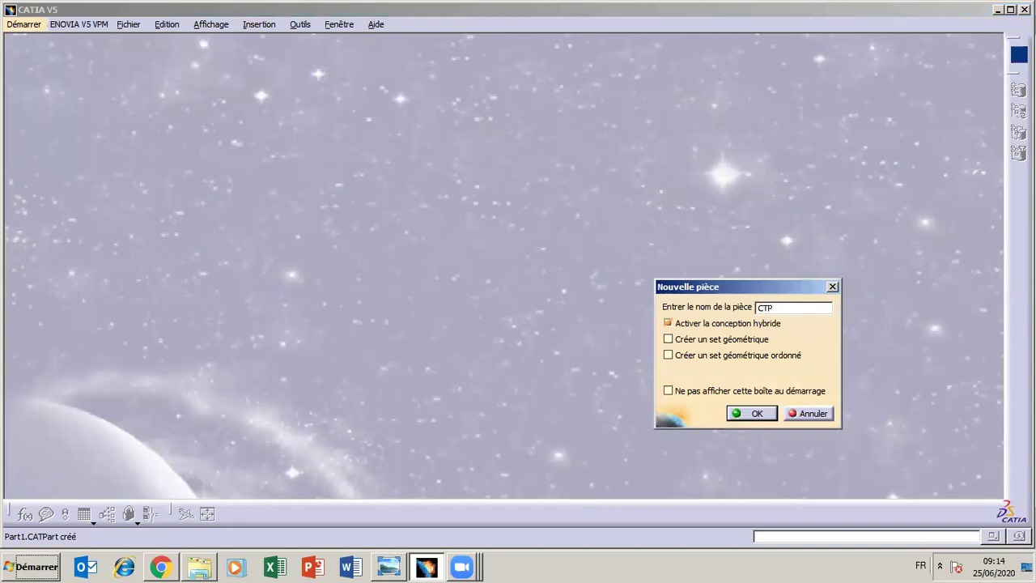
{"action": "left_click", "coordinate": [748, 415]}
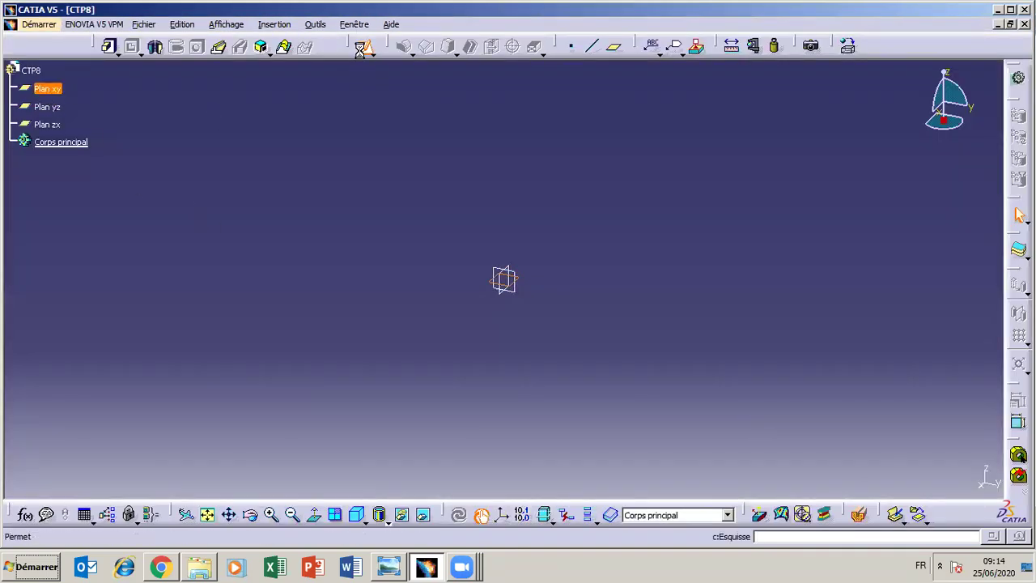
Start a sketch on the xy plane and draw a circle about 63 mm in diameter centred on the origin
{"action": "left_click", "coordinate": [363, 45]}
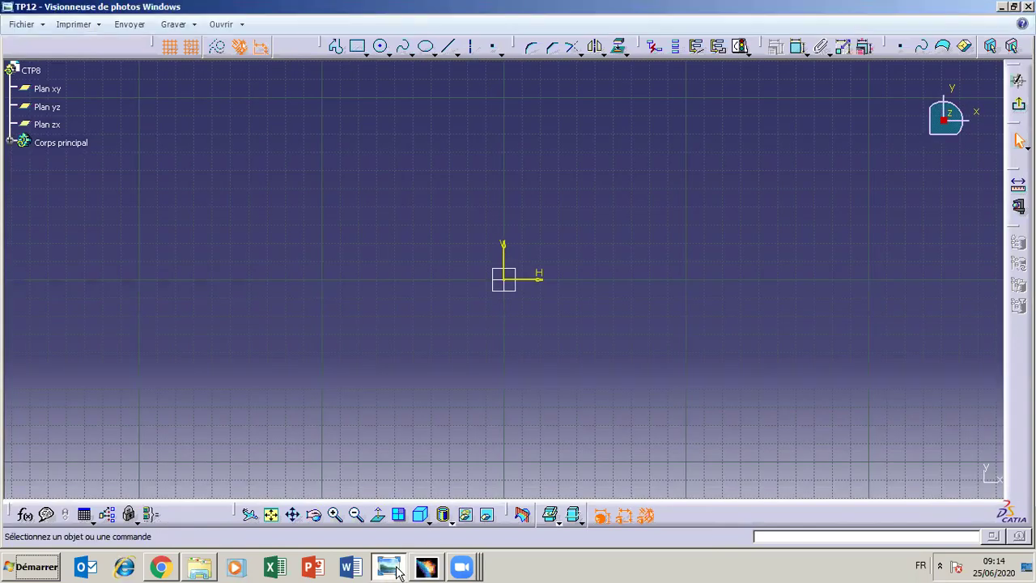
{"action": "left_click", "coordinate": [396, 568]}
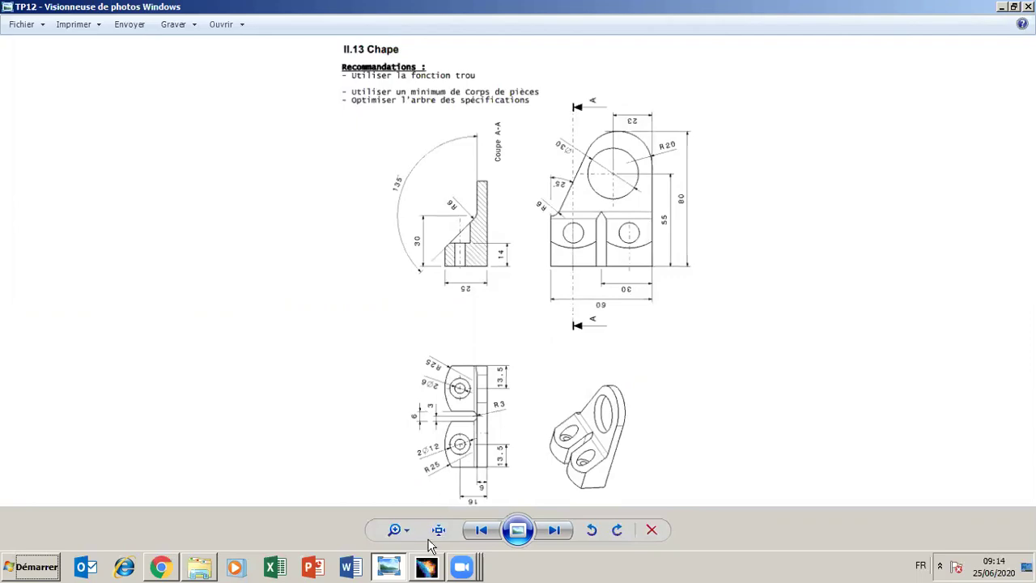
{"action": "left_click", "coordinate": [391, 570]}
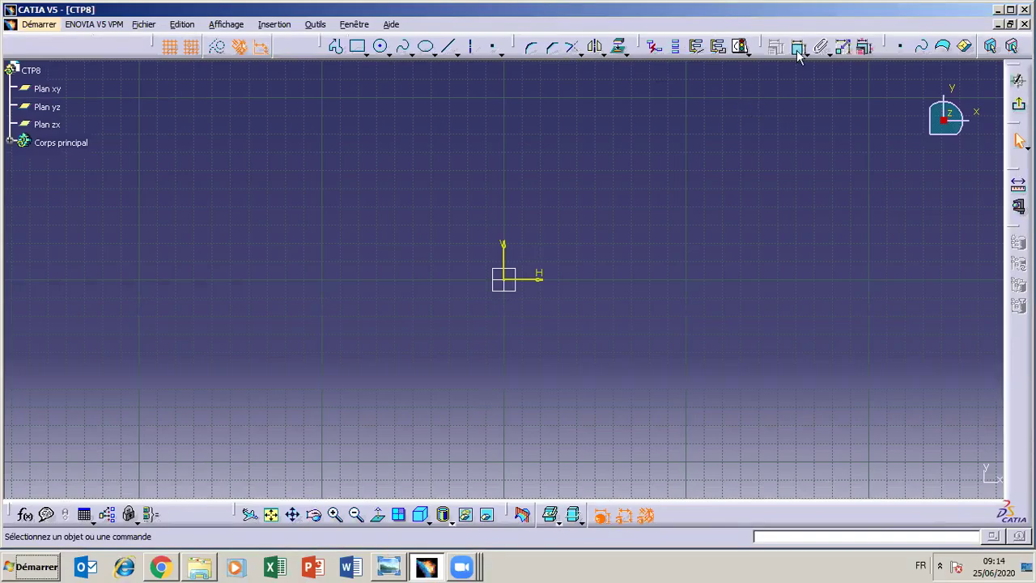
{"action": "left_click", "coordinate": [387, 54]}
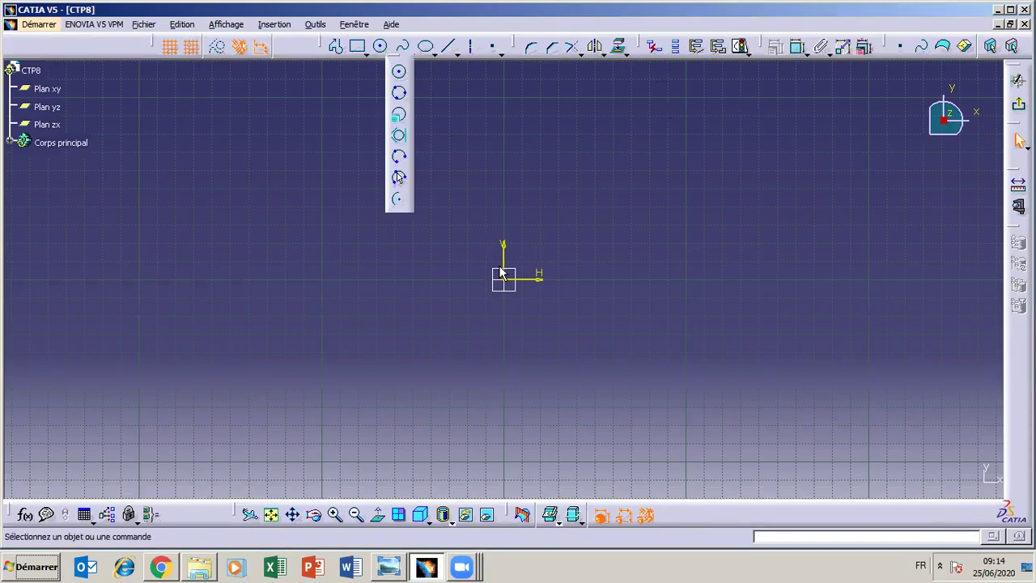
{"action": "left_click", "coordinate": [399, 74]}
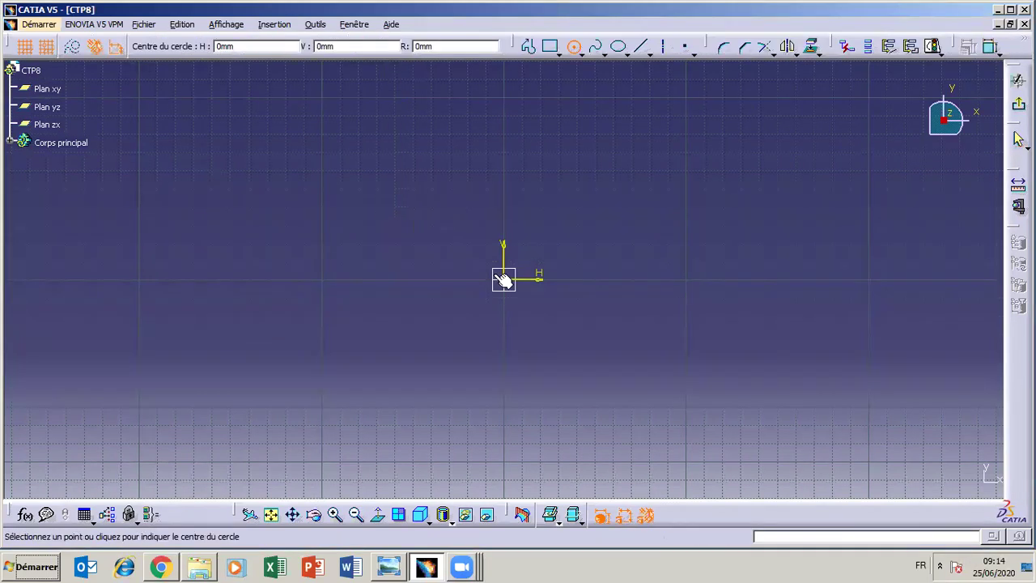
{"action": "left_click", "coordinate": [503, 279]}
{"action": "left_click", "coordinate": [543, 321]}
Dimension the circle's diameter and set it to 30 mm
{"action": "left_click", "coordinate": [775, 47]}
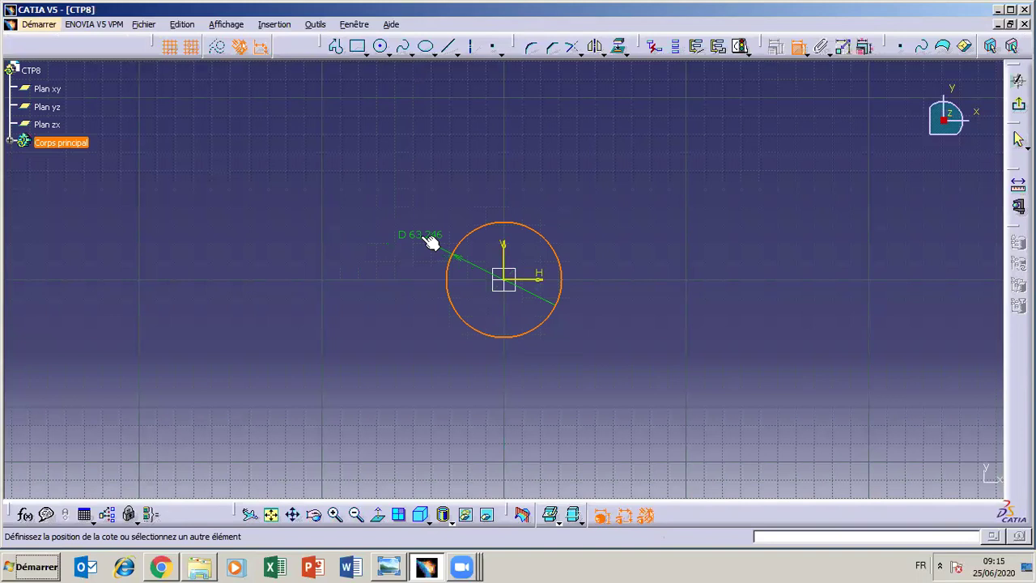
{"action": "left_click", "coordinate": [421, 244]}
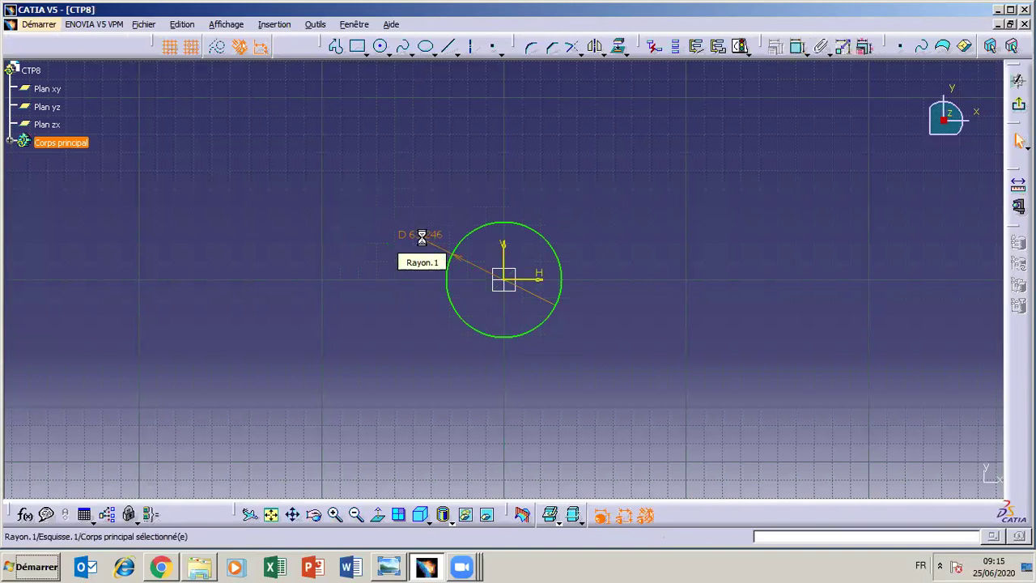
{"action": "double_click", "coordinate": [422, 243]}
{"action": "type", "text": "30"}
{"action": "key", "text": "Return"}
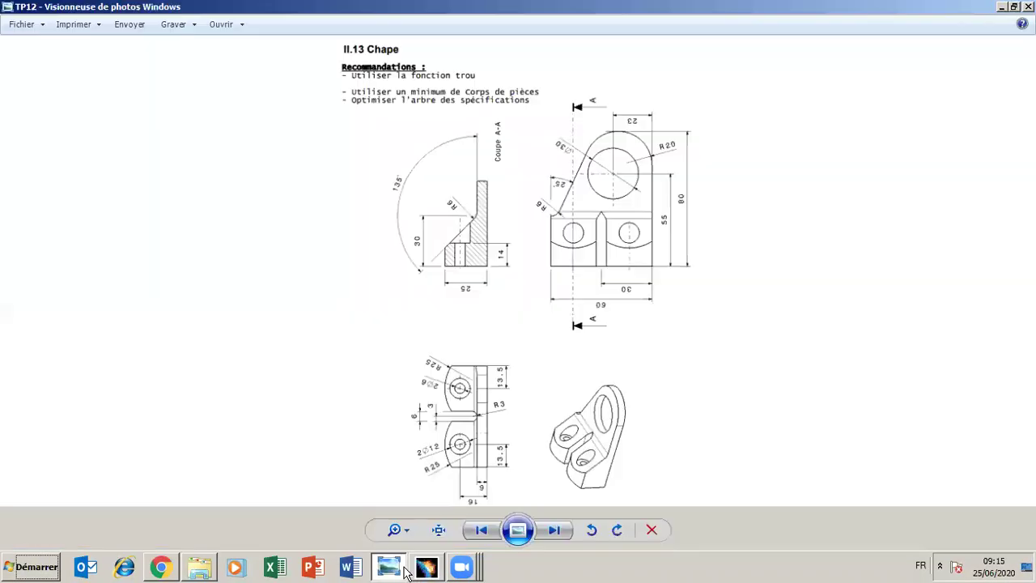
Consult the drawing, and sketch an open three-line profile around the circle with verticals about 50 mm and 90 mm joined by a 100 mm base
{"action": "left_click", "coordinate": [462, 502]}
{"action": "mouse_move", "coordinate": [394, 570]}
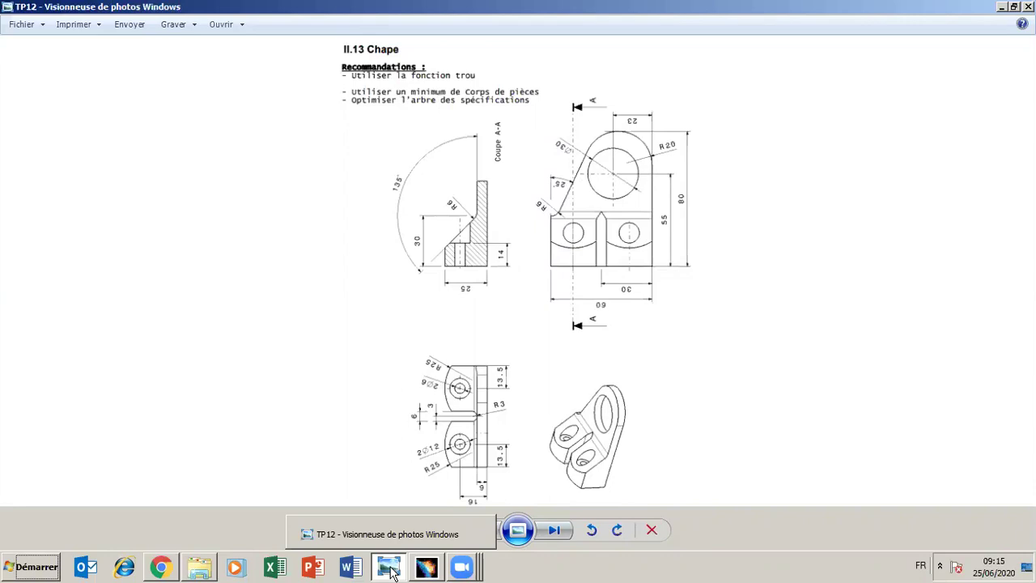
{"action": "left_click", "coordinate": [425, 568]}
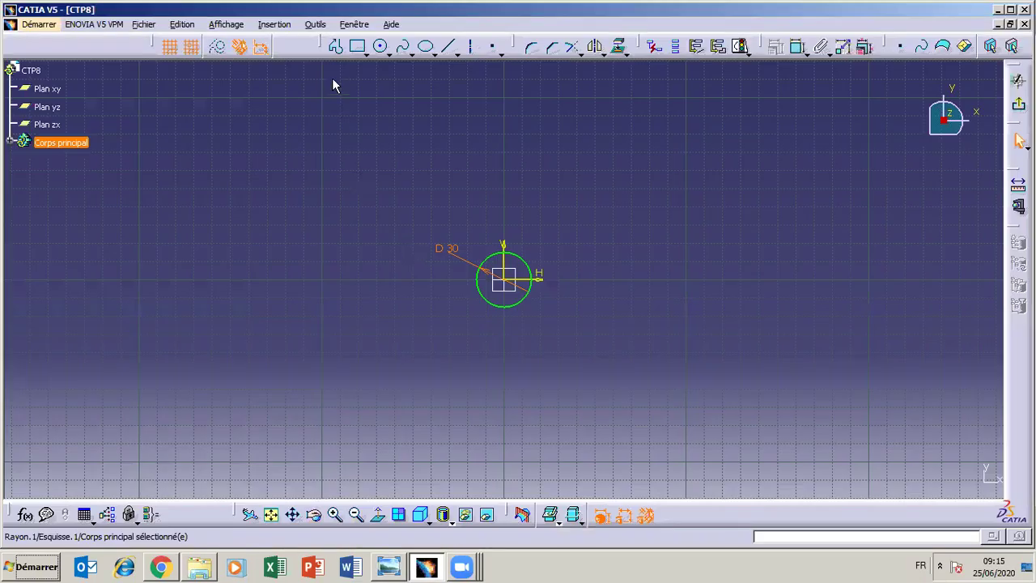
{"action": "left_click", "coordinate": [335, 46]}
{"action": "left_click", "coordinate": [414, 262]}
{"action": "left_click", "coordinate": [413, 352]}
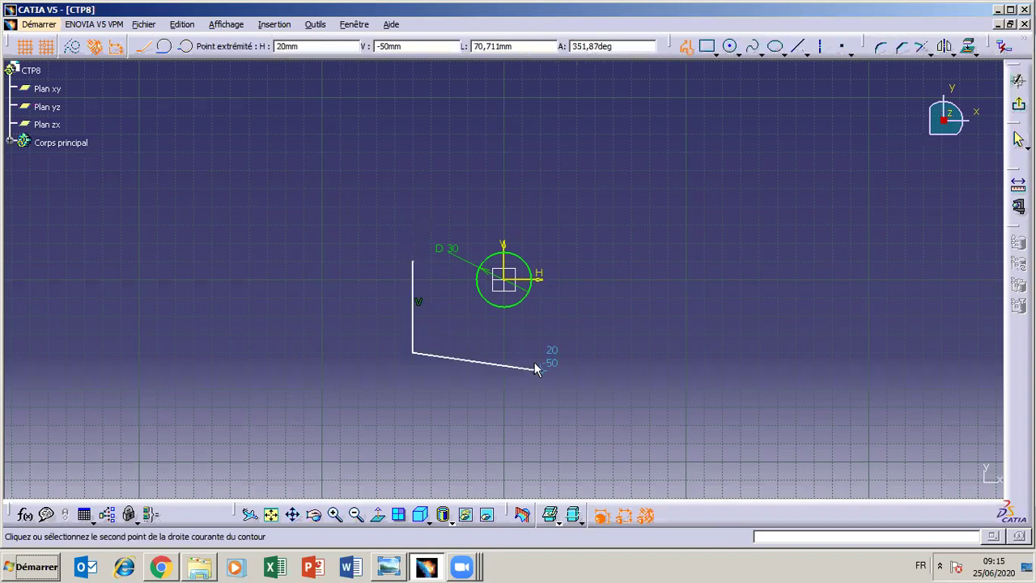
{"action": "left_click", "coordinate": [596, 352]}
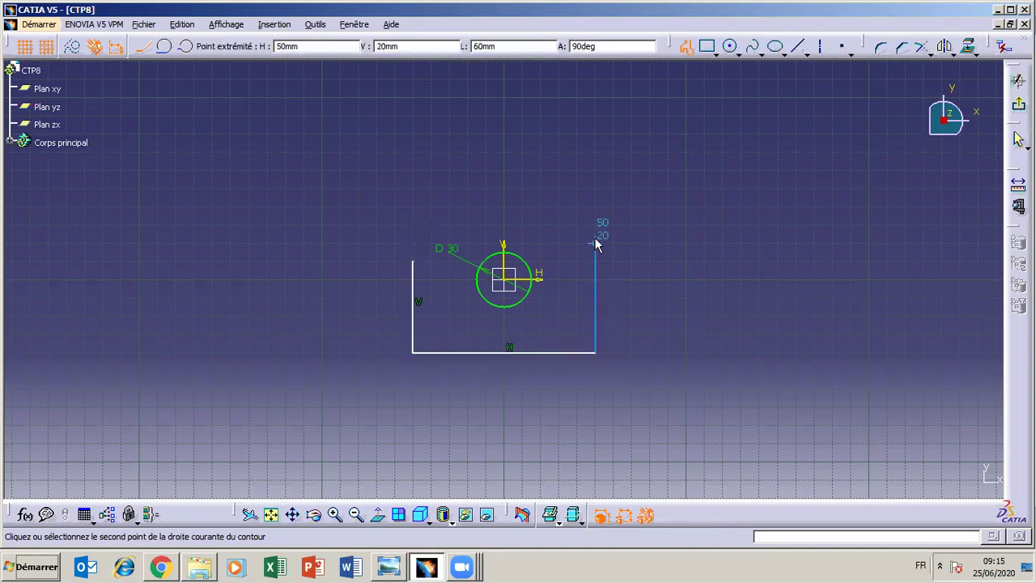
{"action": "left_click", "coordinate": [595, 190]}
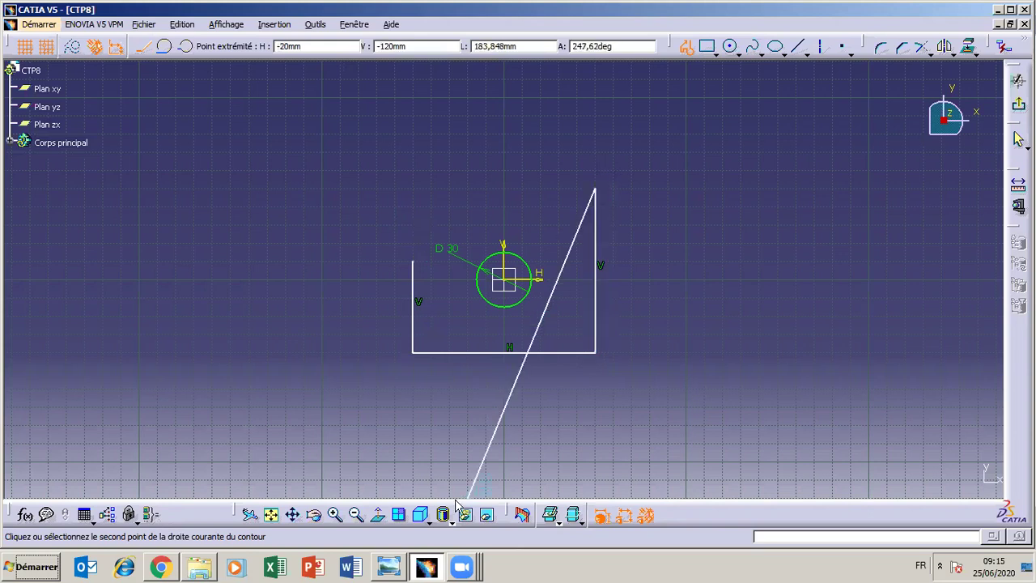
{"action": "key", "text": "Escape"}
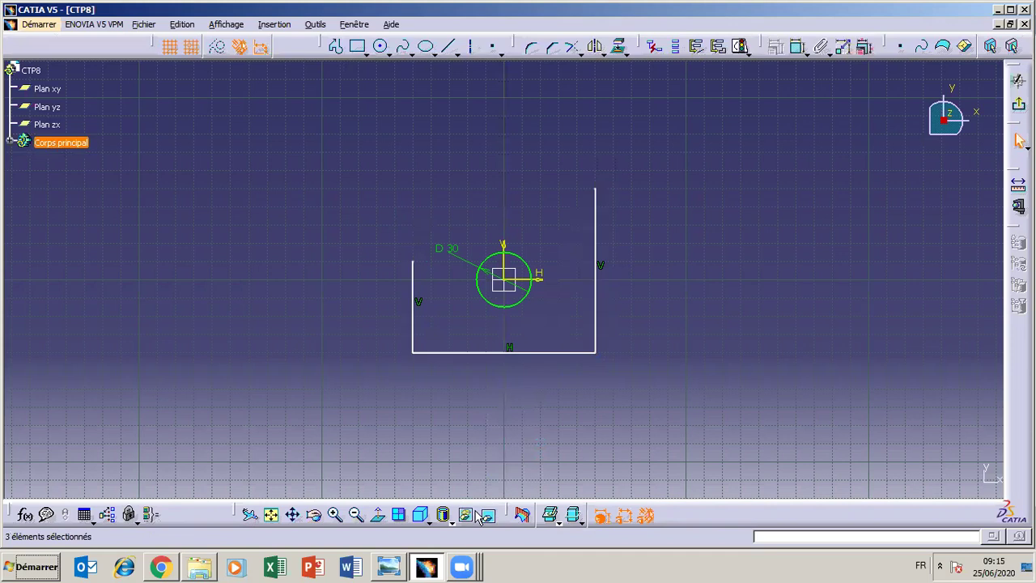
Check the outline on the drawing, and sketch a separate inclined line about 45 mm long above the short vertical, from about (-30, 40) to (-10, 80)
{"action": "left_click", "coordinate": [389, 567]}
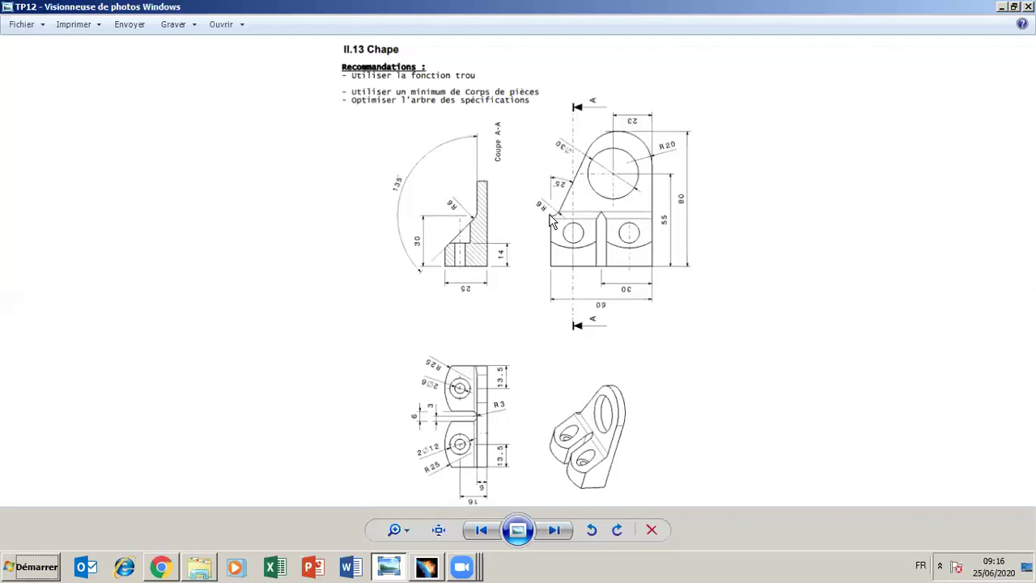
{"action": "left_click", "coordinate": [389, 567]}
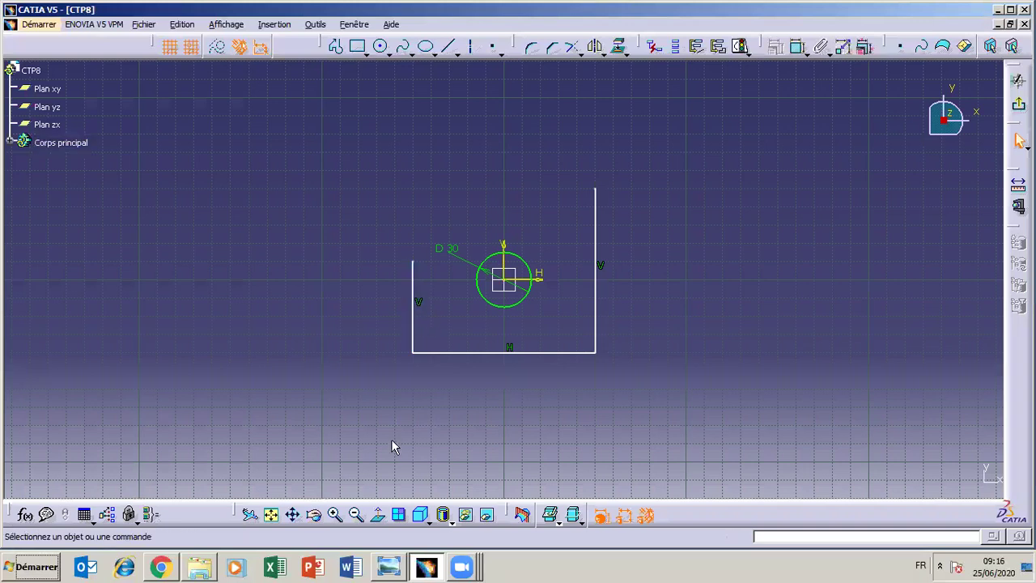
{"action": "left_click", "coordinate": [389, 568]}
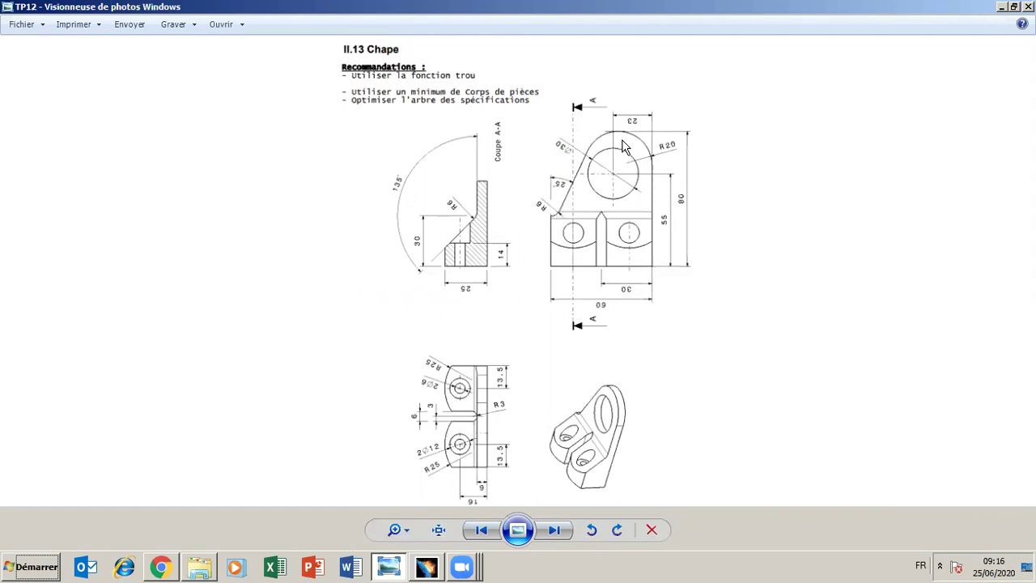
{"action": "left_click", "coordinate": [387, 569]}
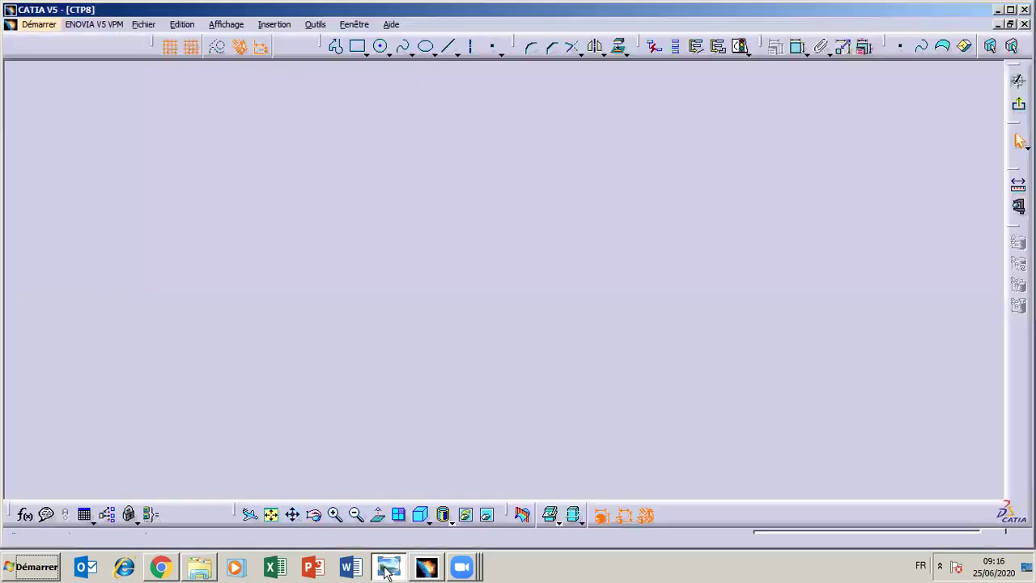
{"action": "left_click", "coordinate": [450, 49]}
{"action": "left_click", "coordinate": [450, 205]}
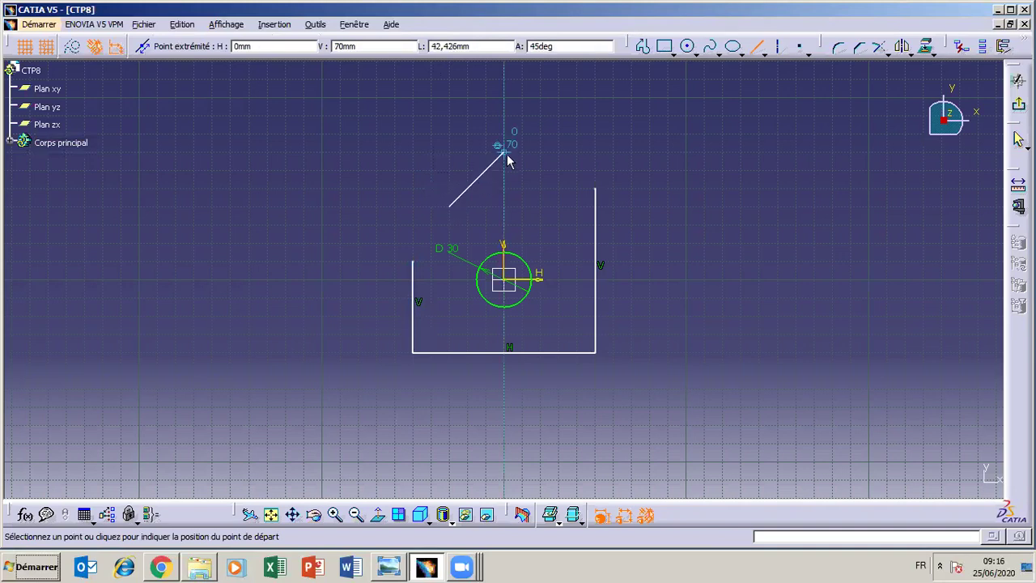
{"action": "left_click", "coordinate": [413, 262]}
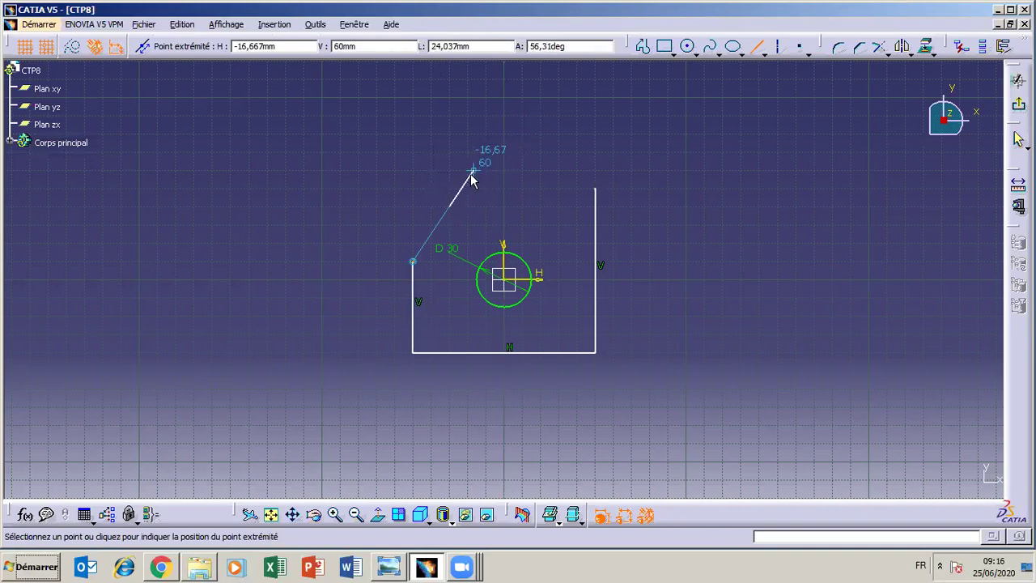
{"action": "left_click", "coordinate": [486, 133]}
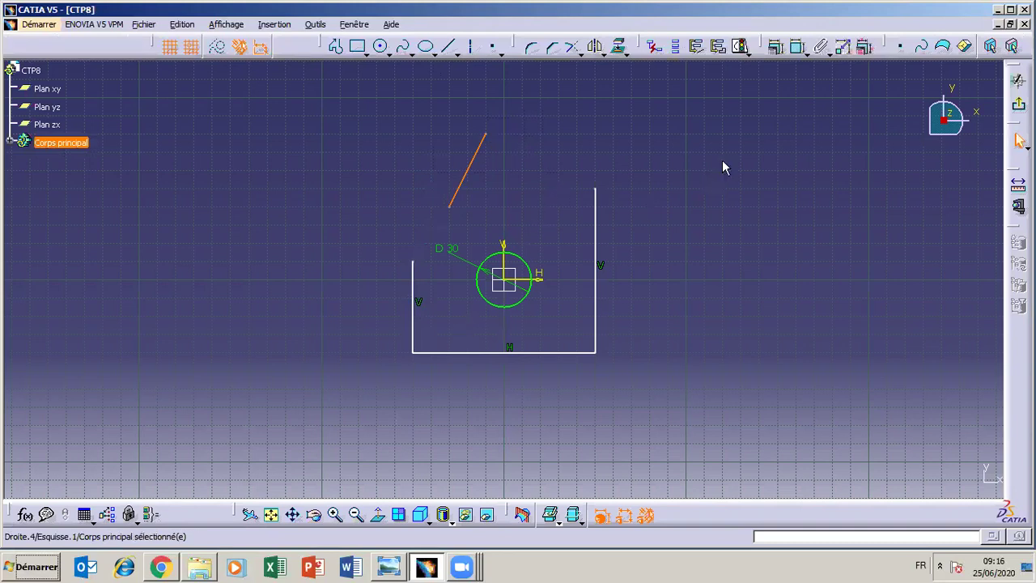
Draw a three-point arc of about 25 mm radius joining the inclined line's lower end to the short vertical's upper end, bulging towards the circle
{"action": "left_click", "coordinate": [388, 53]}
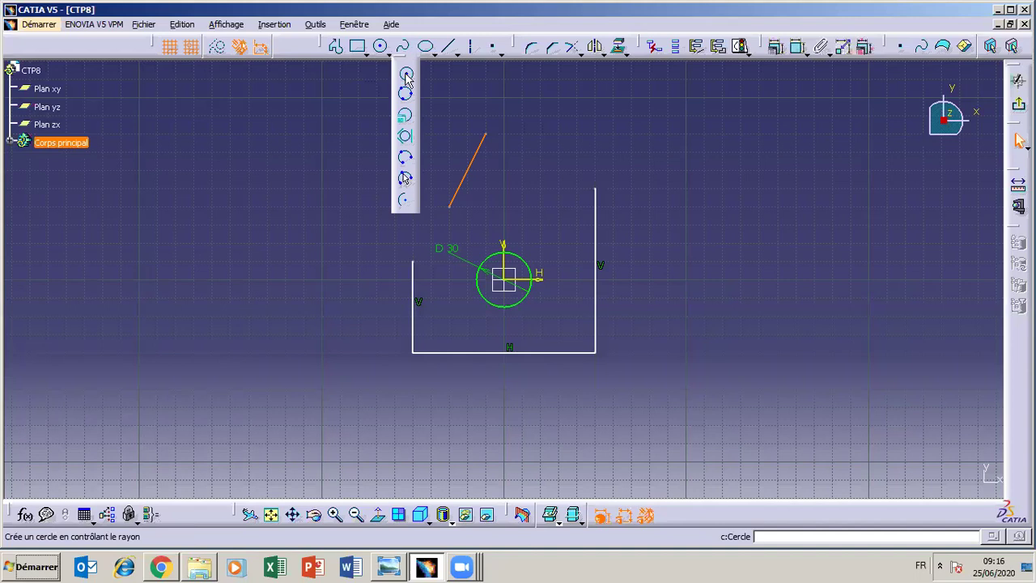
{"action": "left_click", "coordinate": [405, 181]}
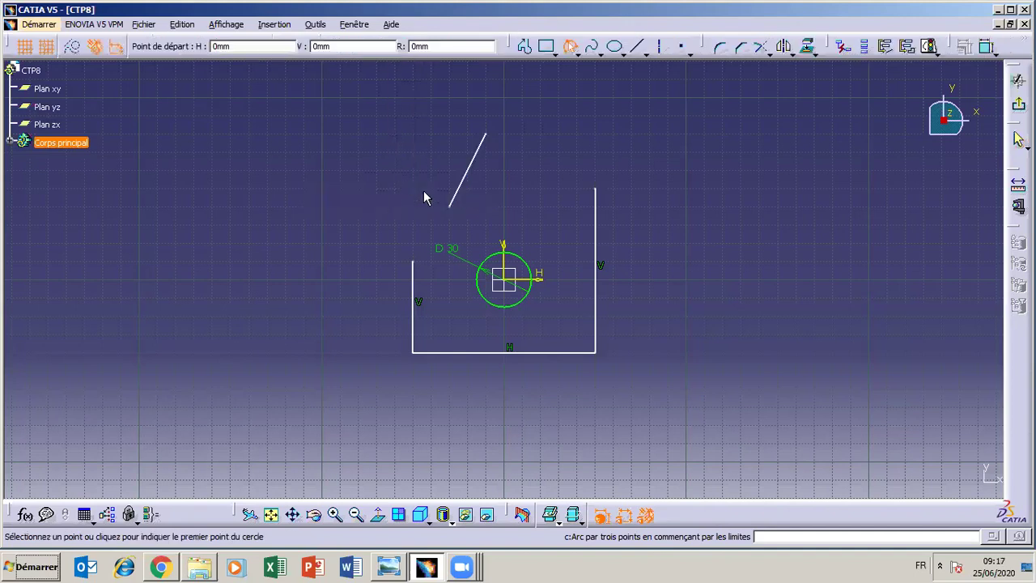
{"action": "left_click", "coordinate": [446, 206]}
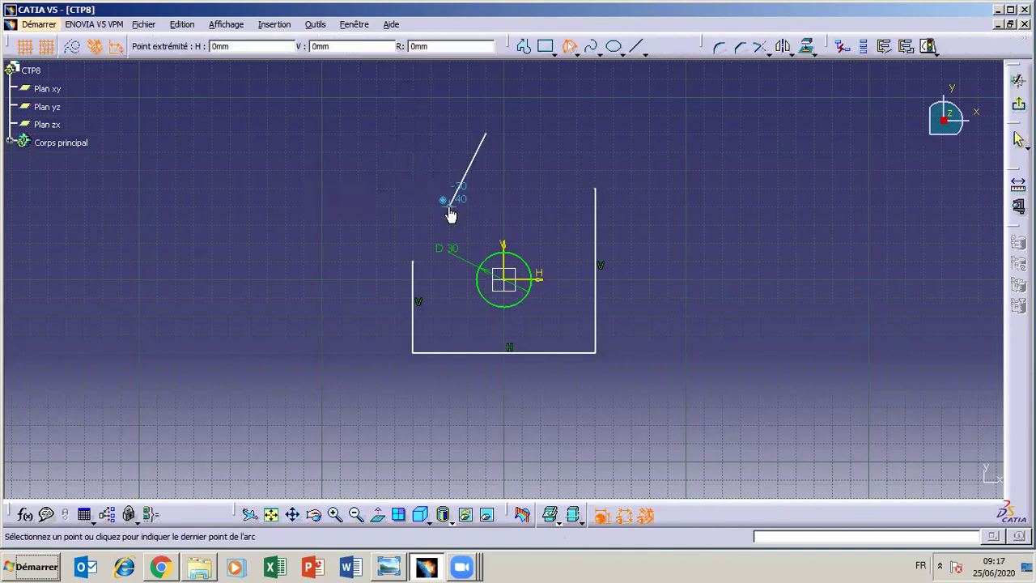
{"action": "left_click", "coordinate": [413, 261]}
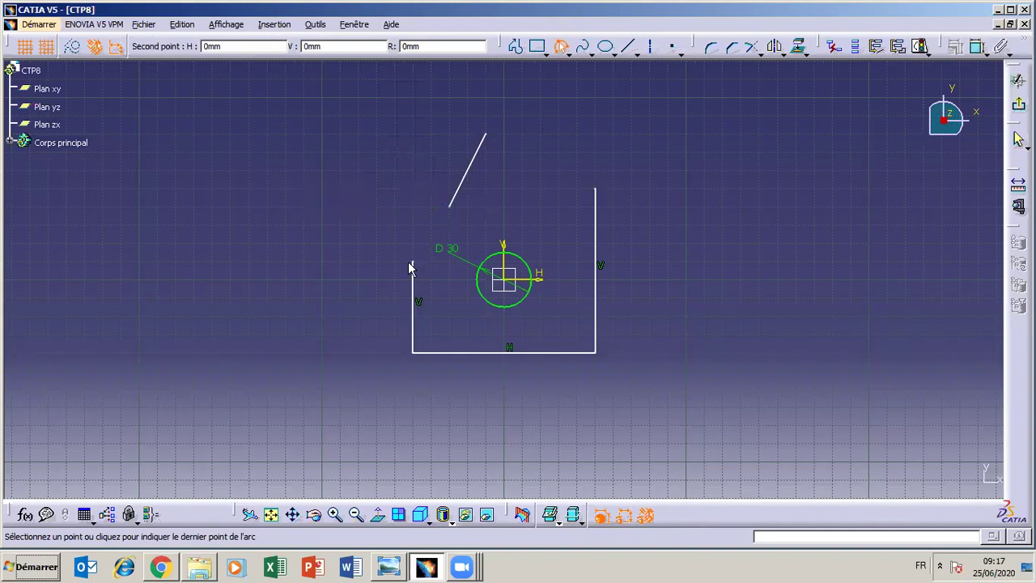
{"action": "left_click", "coordinate": [443, 236]}
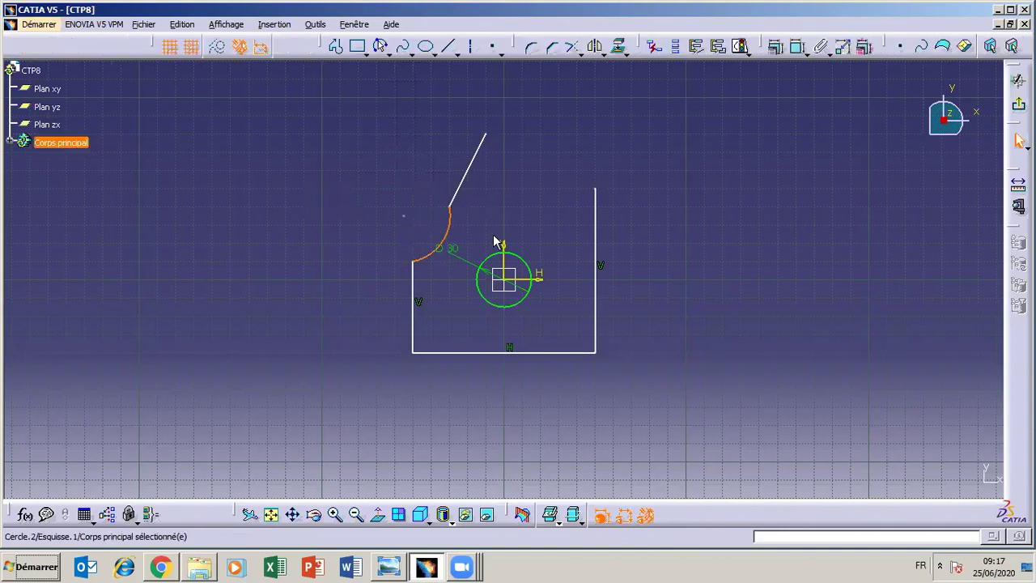
Dimension the arc's radius as 6 mm and return to the TP12 drawing in Windows Photo Viewer
{"action": "left_click", "coordinate": [799, 46]}
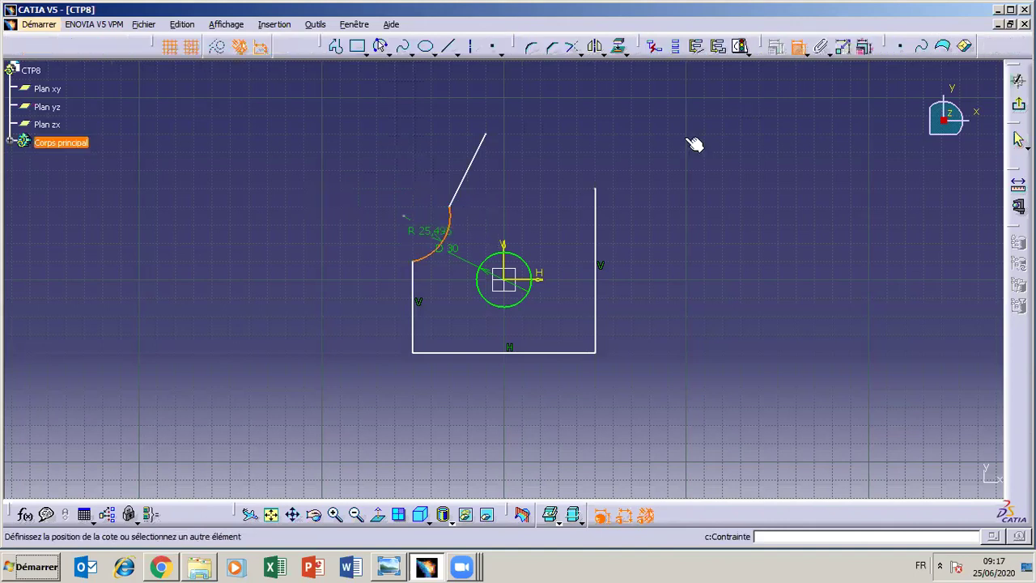
{"action": "left_click", "coordinate": [433, 242]}
{"action": "double_click", "coordinate": [433, 242]}
{"action": "type", "text": "6"}
{"action": "key", "text": "Return"}
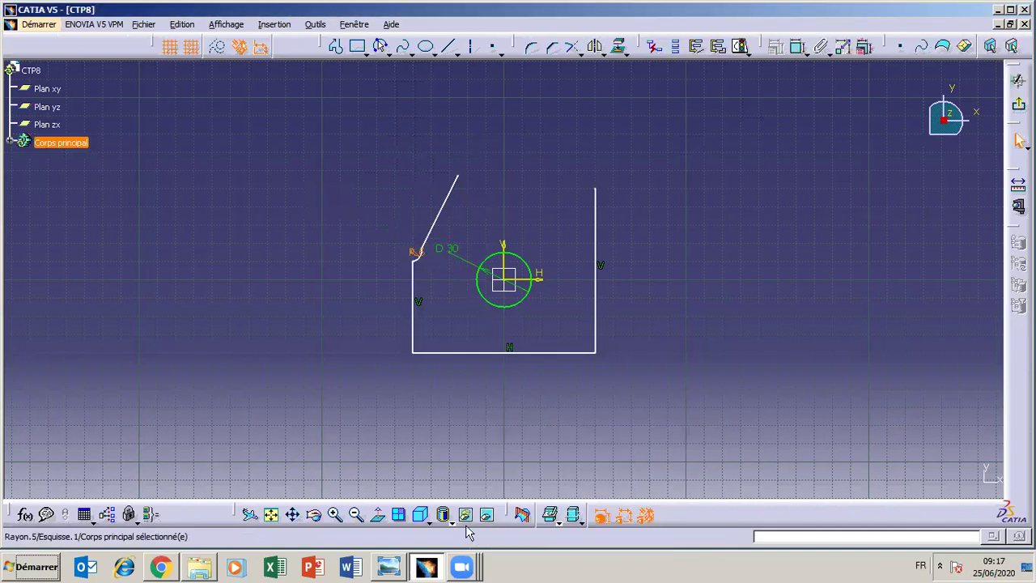
{"action": "left_click", "coordinate": [389, 567]}
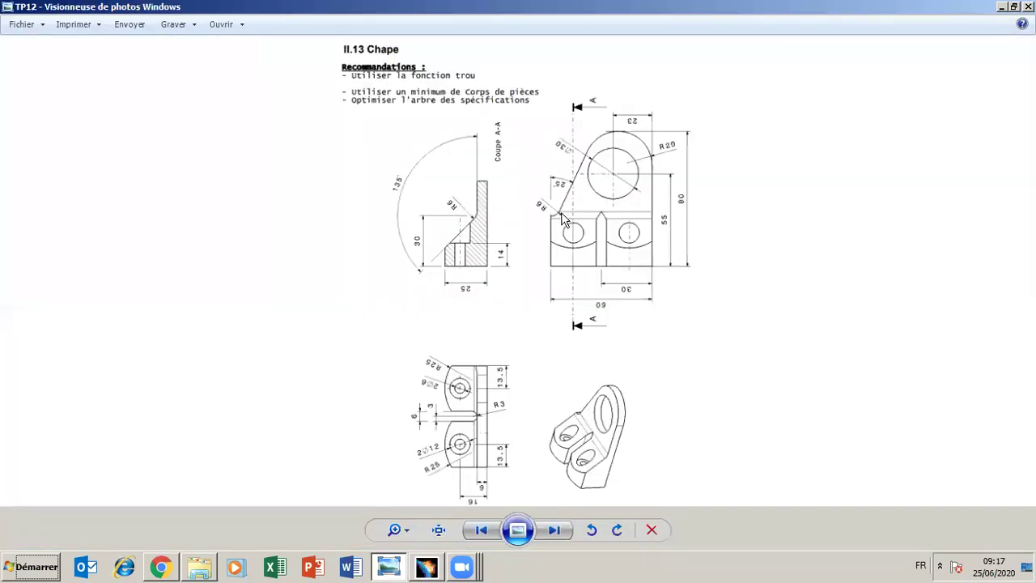
Return to the CATIA sketch and draw a three-point arc of about 38 mm radius bulging upwards from the inclined line to the long vertical
{"action": "left_click", "coordinate": [392, 568]}
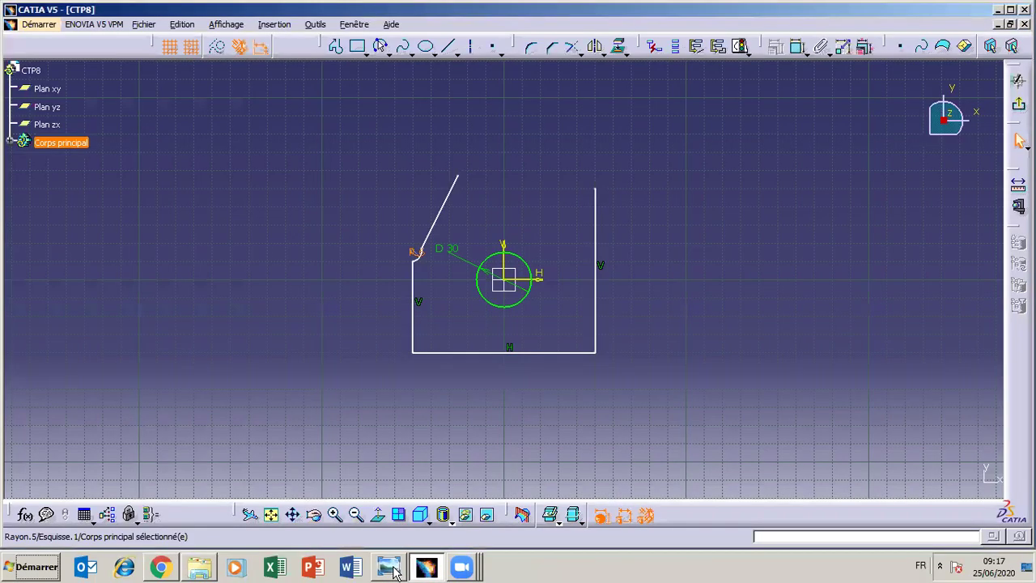
{"action": "left_click", "coordinate": [380, 46]}
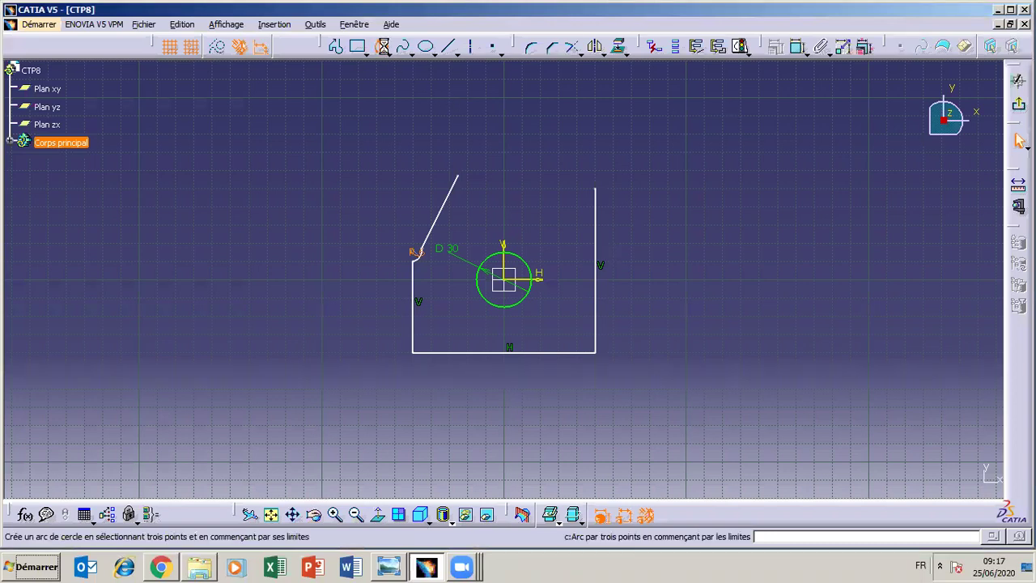
{"action": "left_click", "coordinate": [458, 175]}
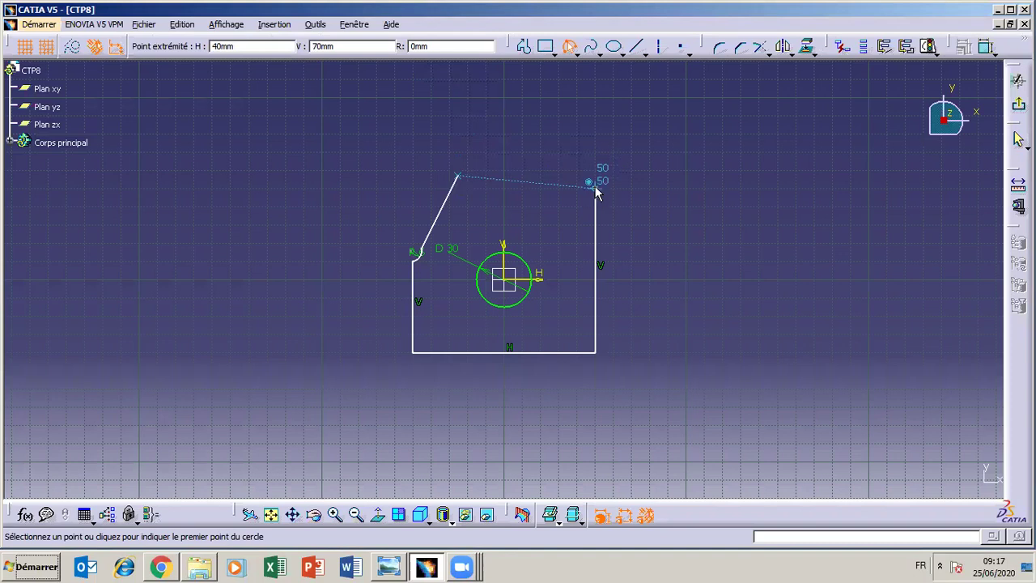
{"action": "left_click", "coordinate": [596, 188]}
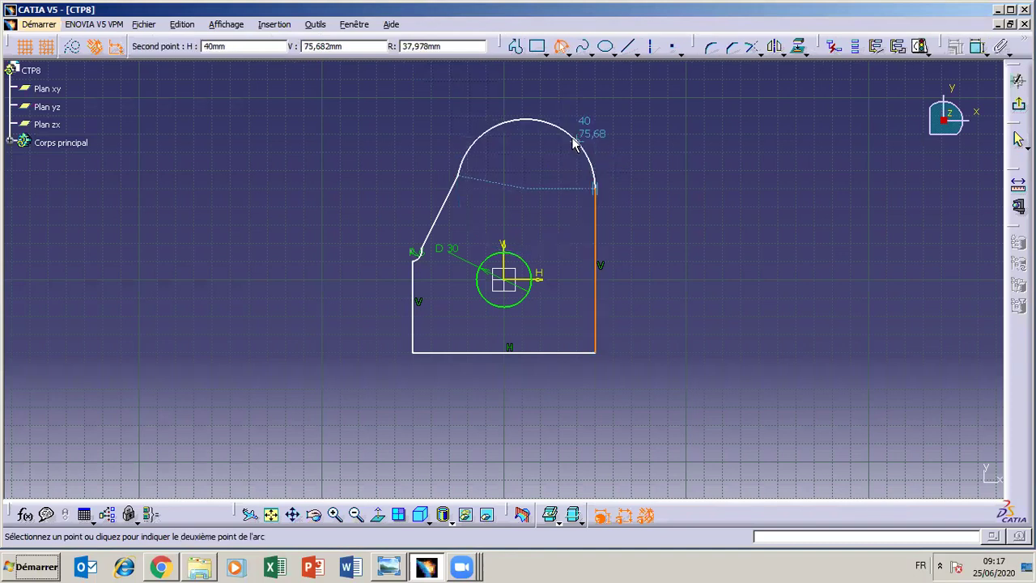
{"action": "left_click", "coordinate": [571, 141]}
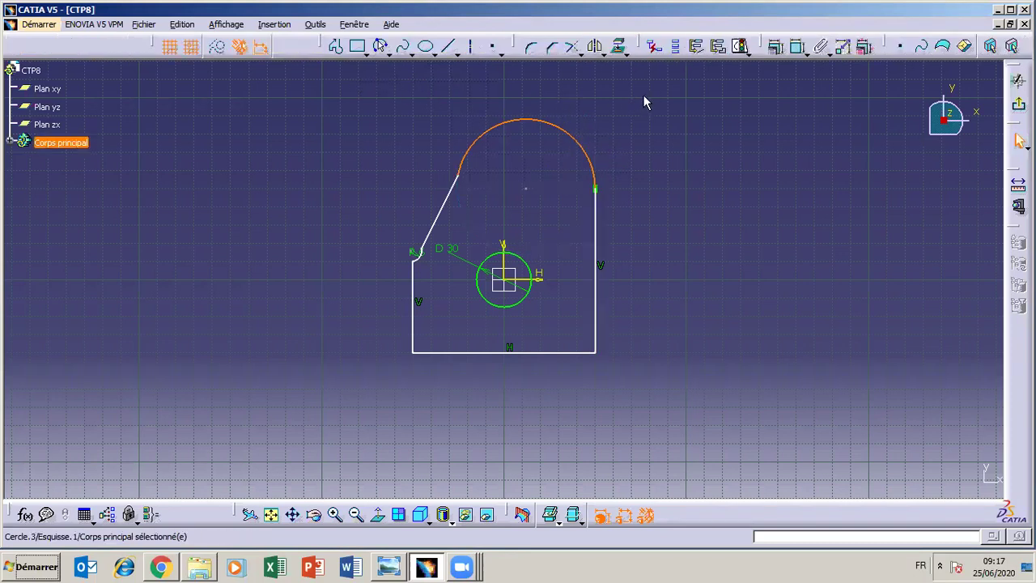
Consult the TP12 drawing, and dimension the top arc's radius as 20 mm in the sketch
{"action": "left_click", "coordinate": [389, 566]}
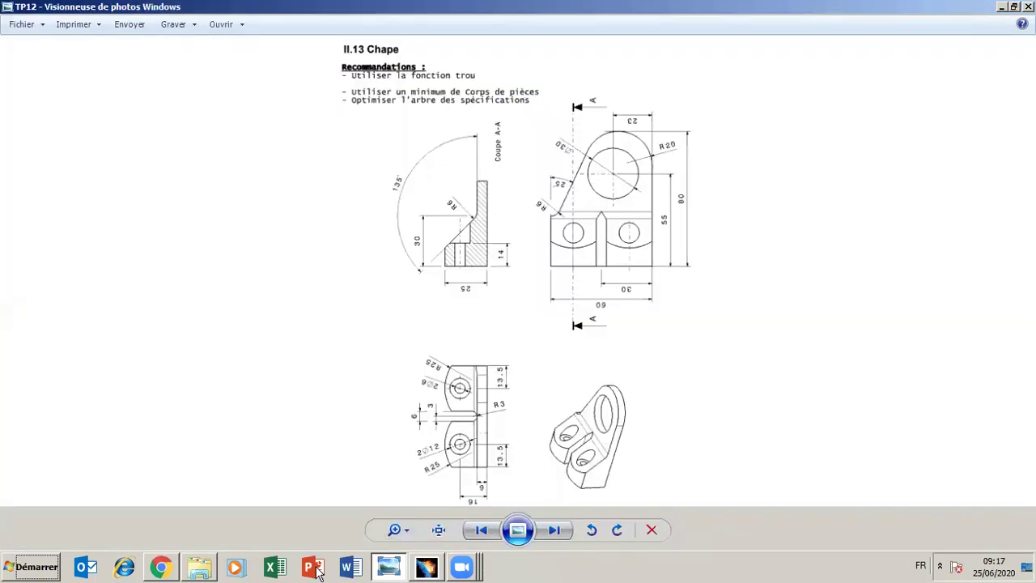
{"action": "left_click", "coordinate": [424, 567]}
{"action": "left_click", "coordinate": [796, 46]}
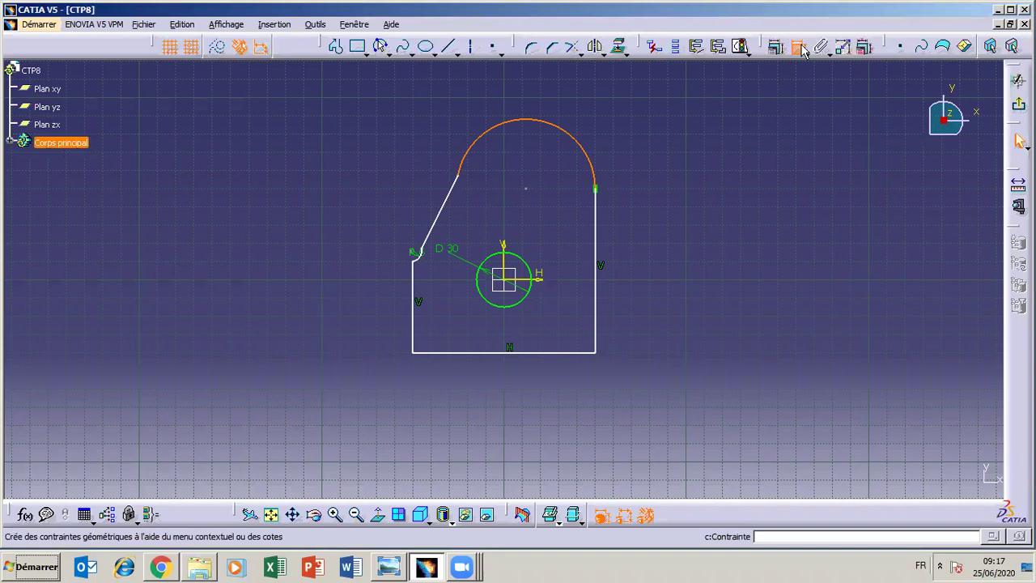
{"action": "left_click", "coordinate": [611, 120]}
{"action": "double_click", "coordinate": [611, 122]}
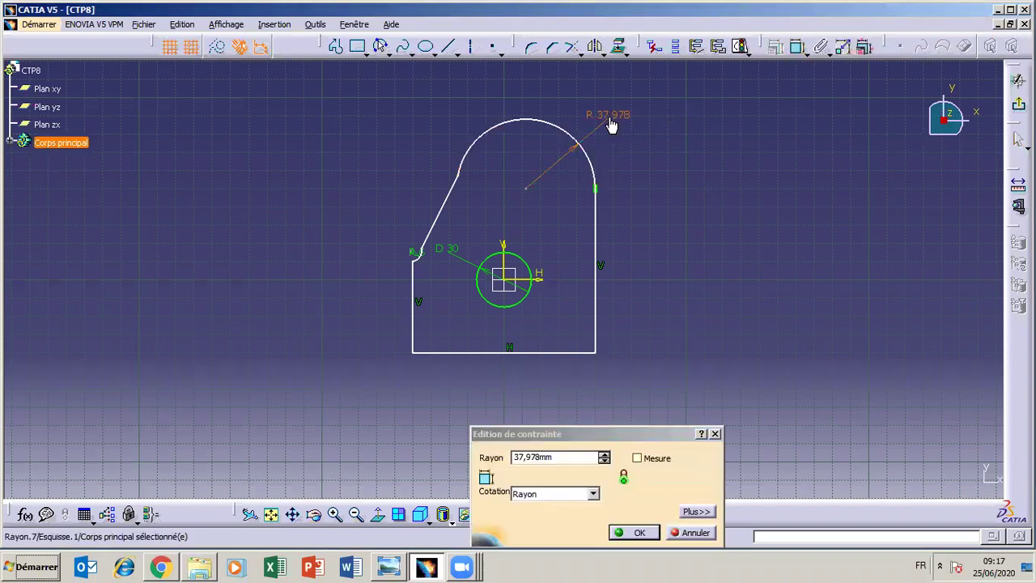
{"action": "double_click", "coordinate": [526, 457]}
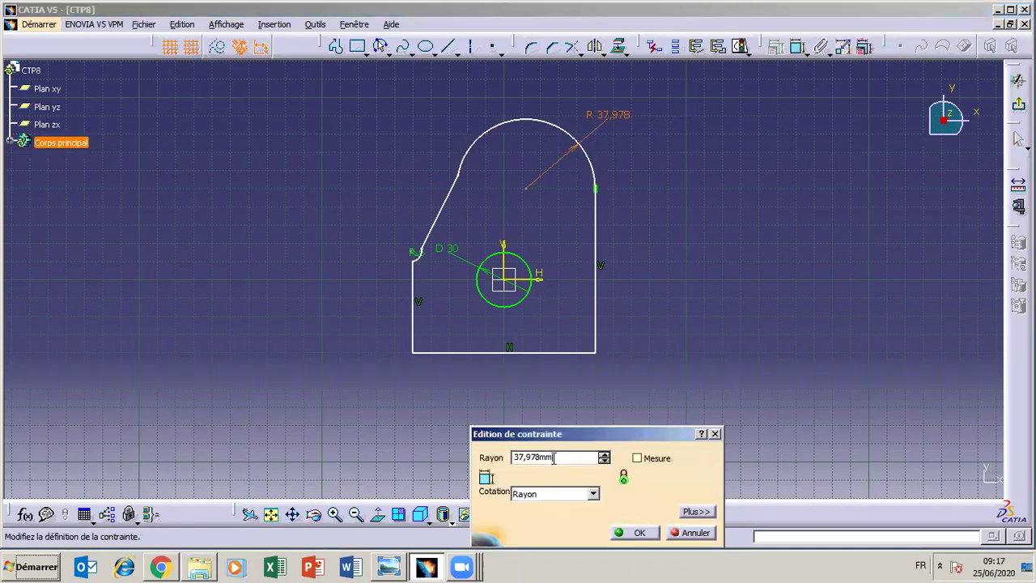
{"action": "type", "text": "35"}
{"action": "key", "text": "Return"}
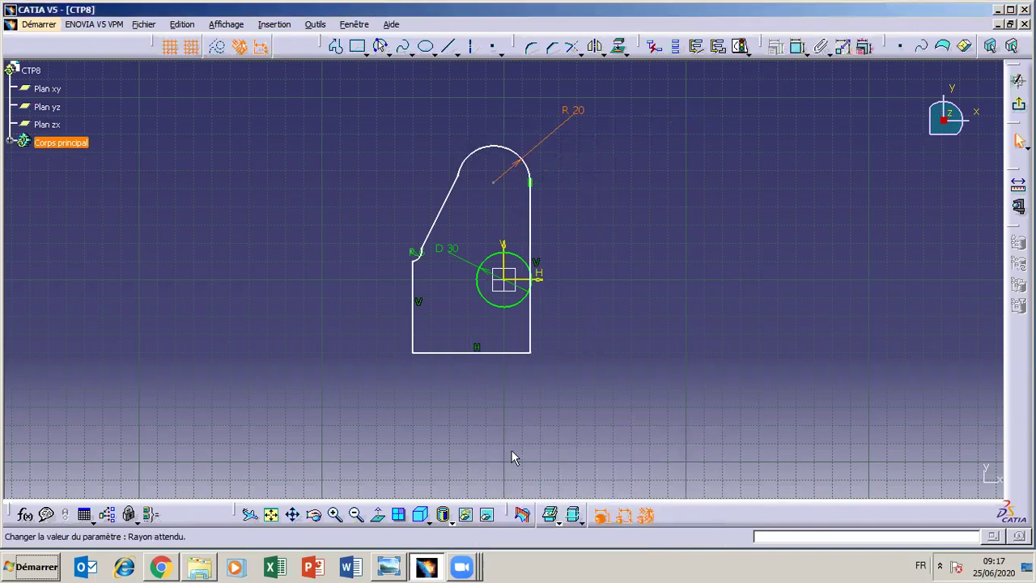
Pull the long vertical side and its top arc outwards until the base is about 82 mm wide
{"action": "left_click", "coordinate": [531, 232]}
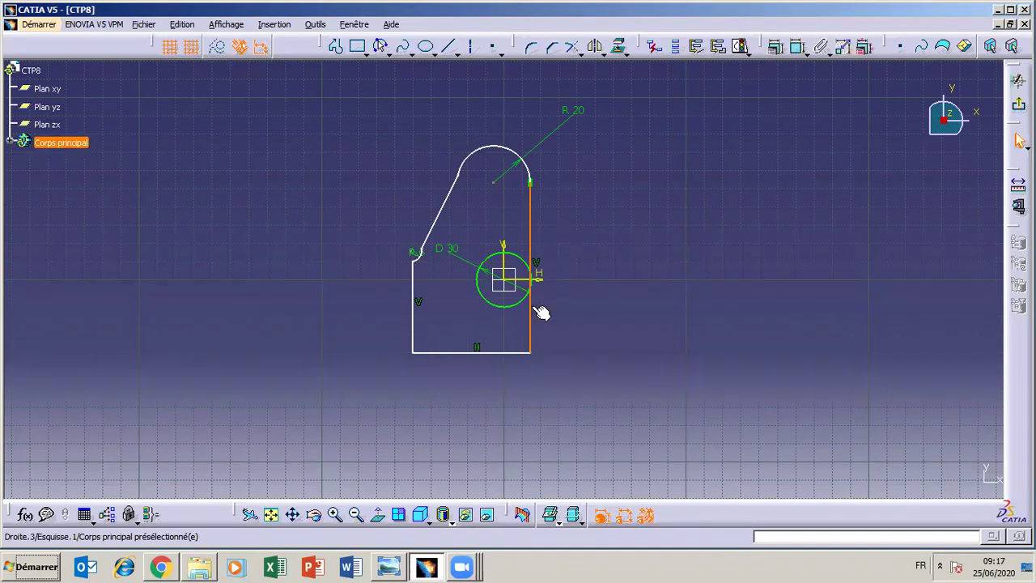
{"action": "left_click", "coordinate": [565, 303]}
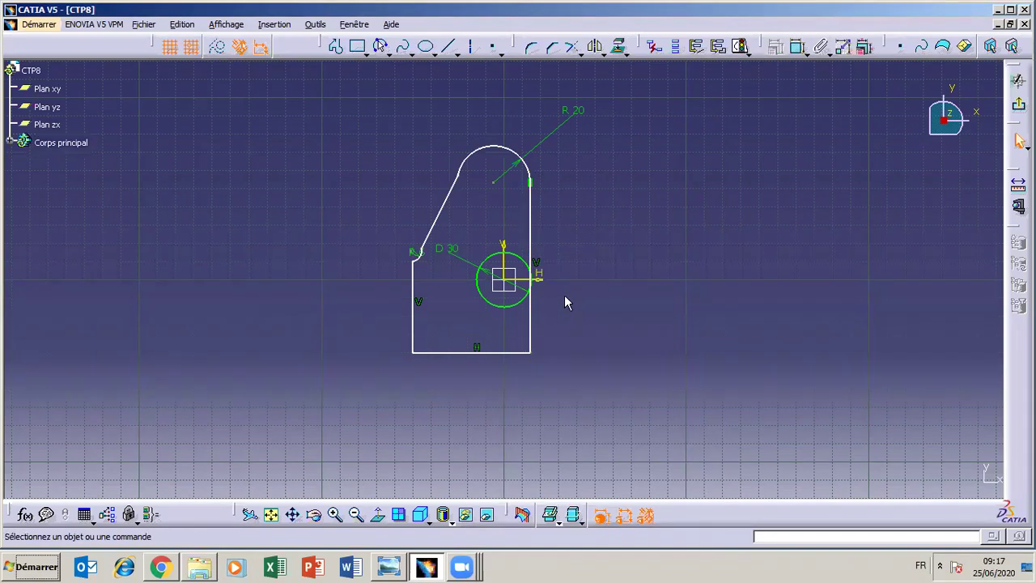
{"action": "left_click", "coordinate": [532, 232]}
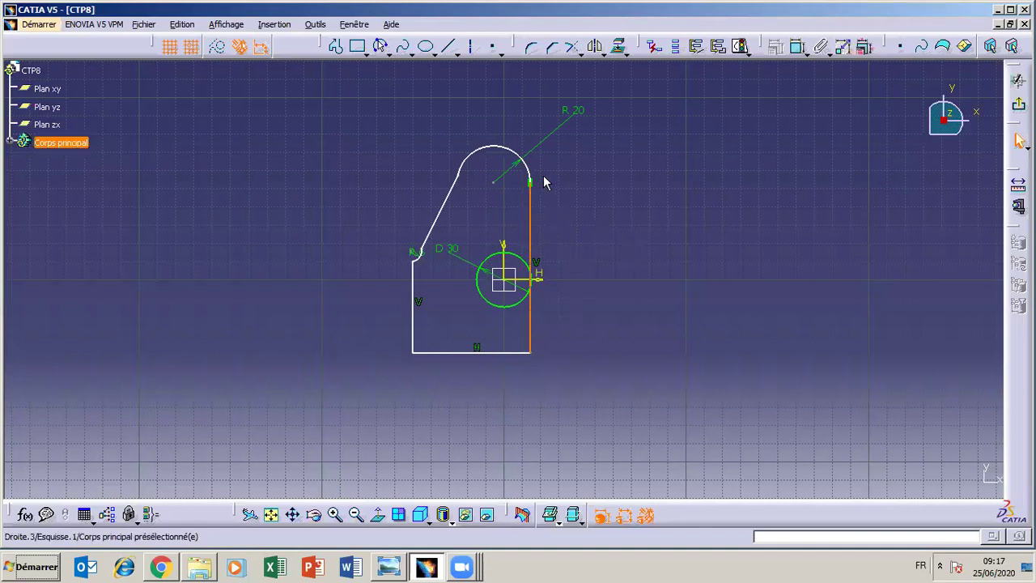
{"action": "left_click_drag", "start_coordinate": [531, 165], "coordinate": [563, 158]}
{"action": "left_click", "coordinate": [610, 279]}
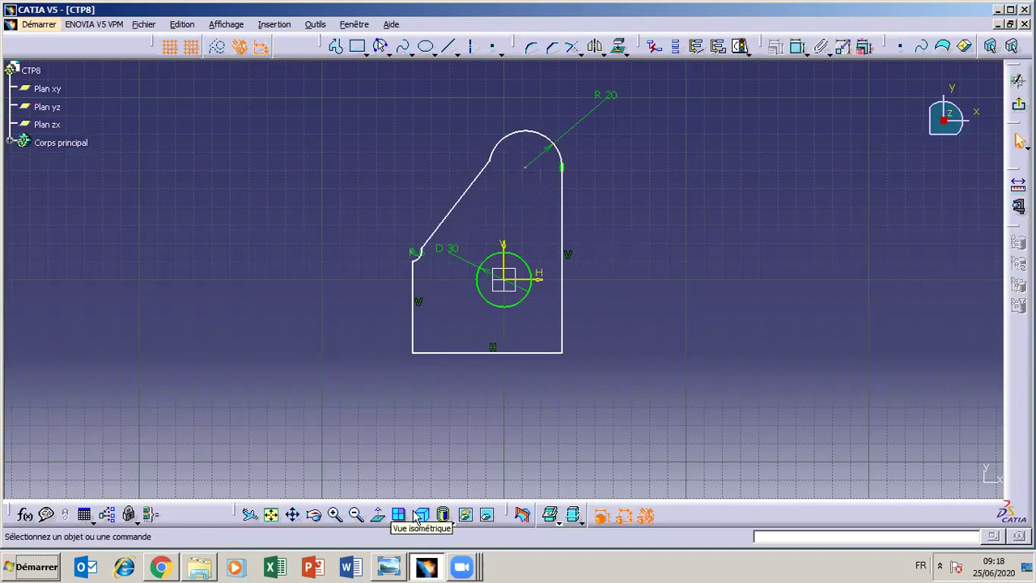
Consult the drawing, and dimension the distance between the two vertical sides as 60 mm
{"action": "left_click", "coordinate": [395, 566]}
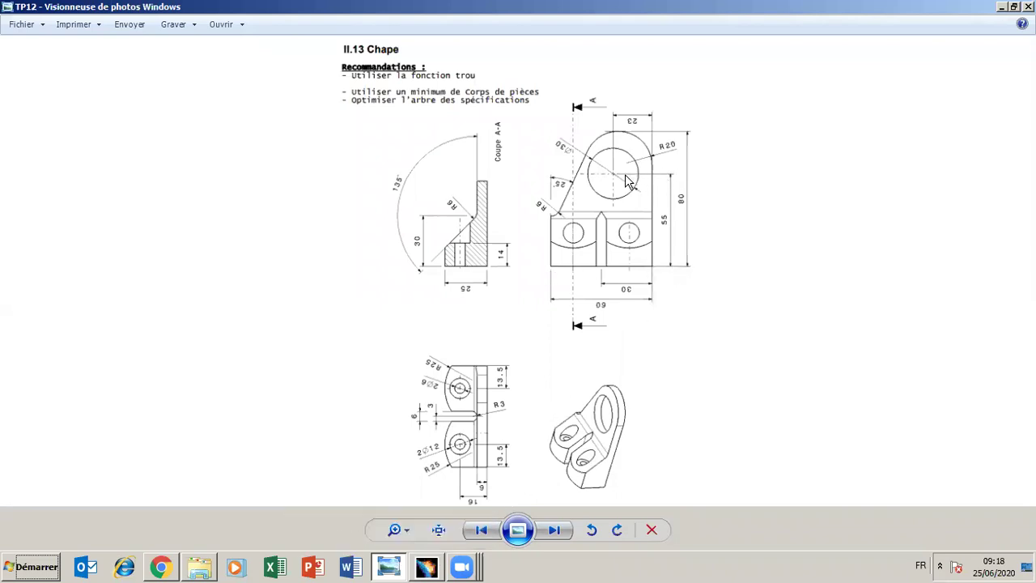
{"action": "left_click", "coordinate": [389, 568]}
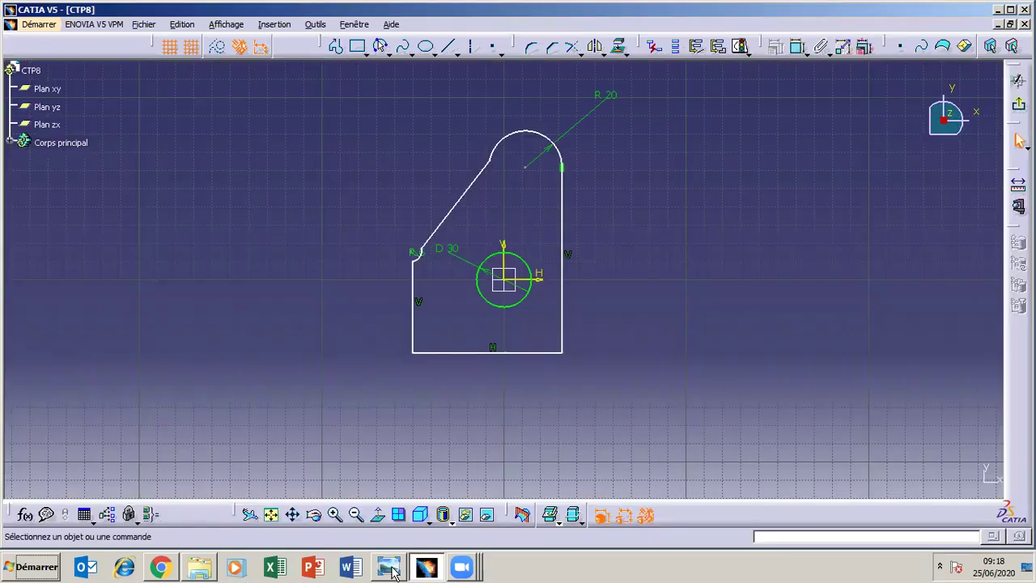
{"action": "left_click", "coordinate": [796, 46]}
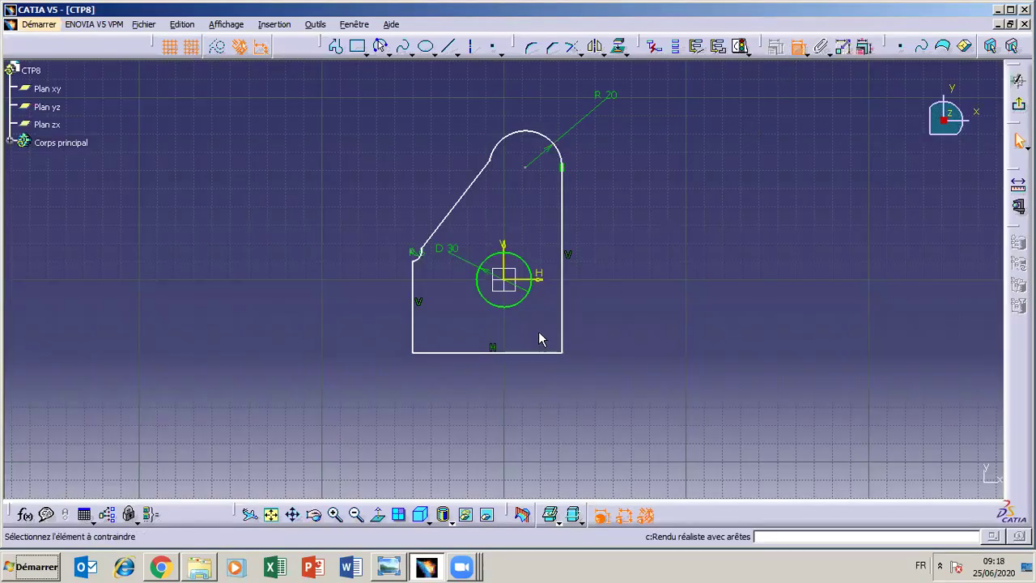
{"action": "left_click", "coordinate": [563, 344]}
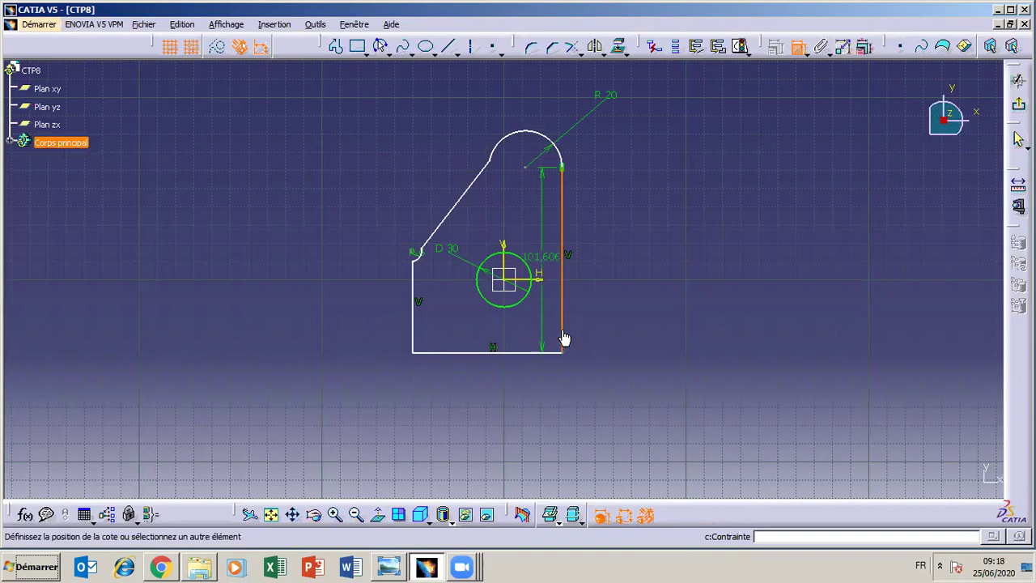
{"action": "left_click", "coordinate": [415, 341]}
{"action": "left_click", "coordinate": [487, 408]}
{"action": "double_click", "coordinate": [490, 410]}
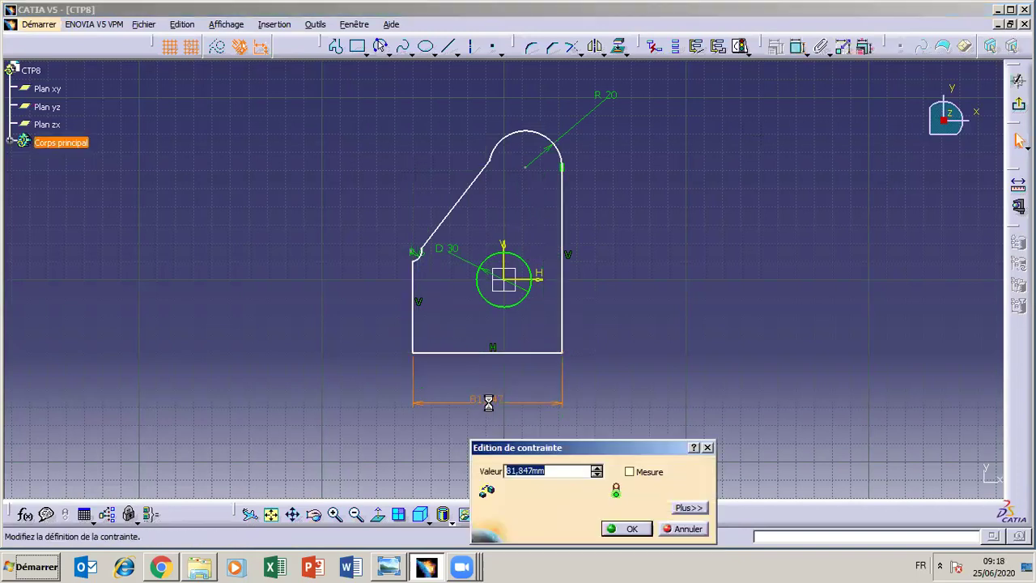
{"action": "type", "text": "80"}
{"action": "key", "text": "Return"}
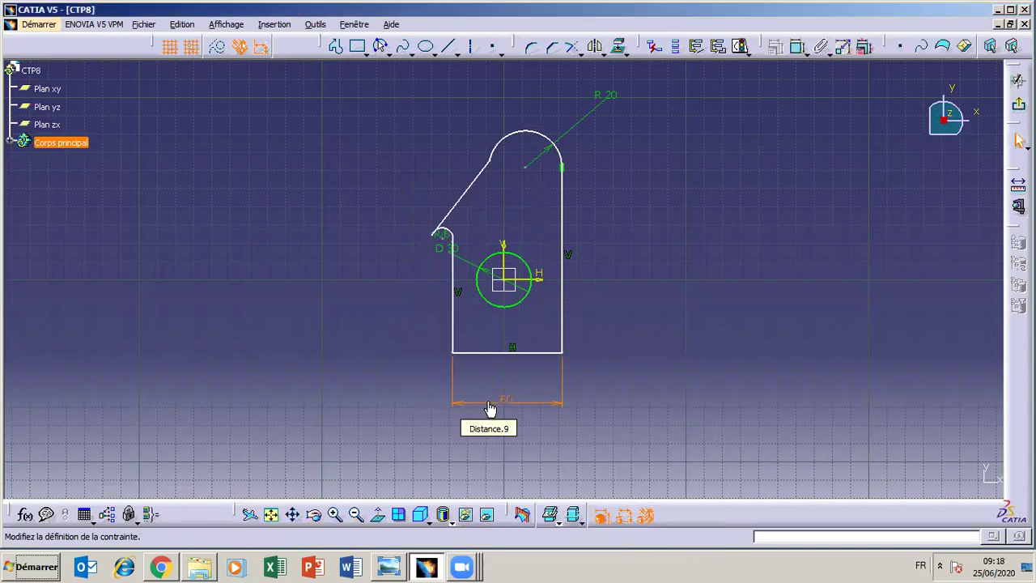
Shift the inclined line inwards so that the small 6 mm arc bulges towards the inside of the profile
{"action": "left_click", "coordinate": [494, 193]}
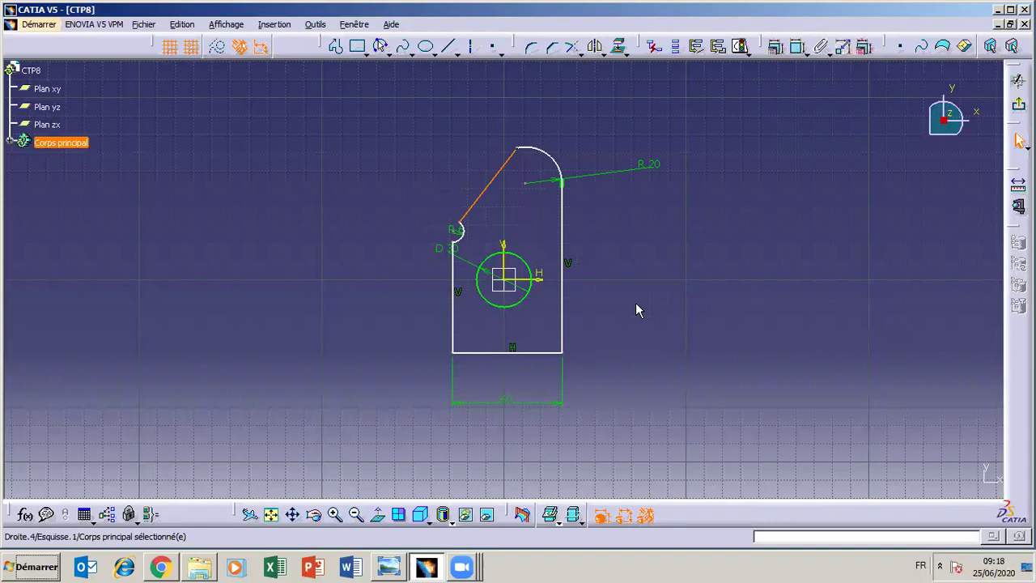
{"action": "left_click", "coordinate": [798, 46]}
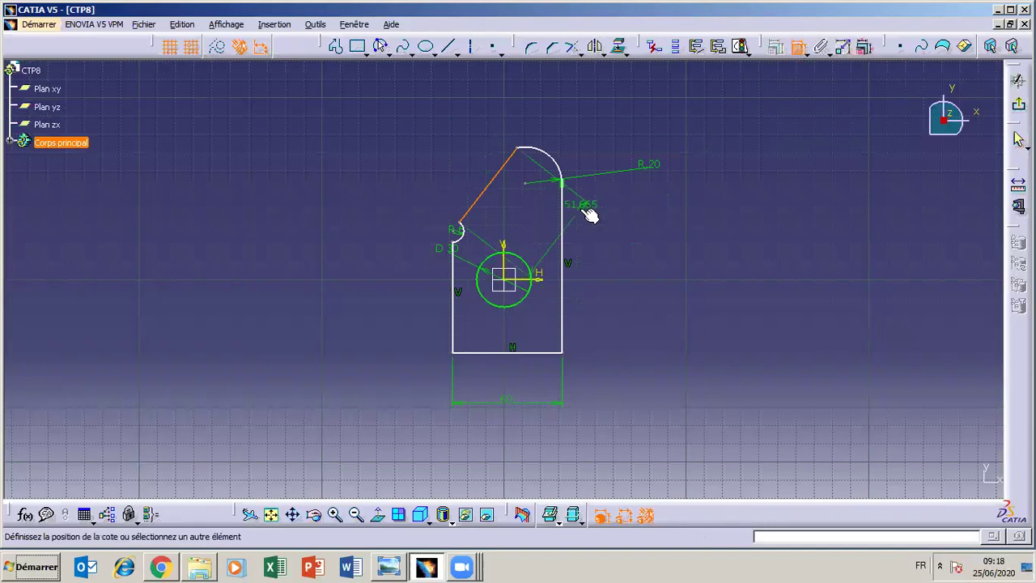
{"action": "key", "text": "Escape"}
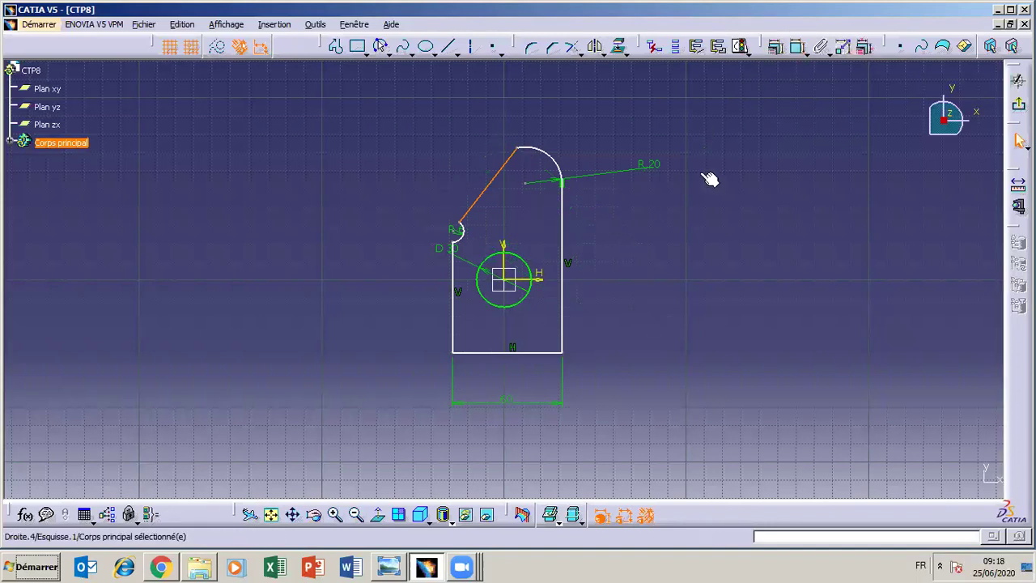
Dimension the distance from the horizontal axis through the circle's centre to the base line as 55 mm
{"action": "left_click", "coordinate": [798, 47]}
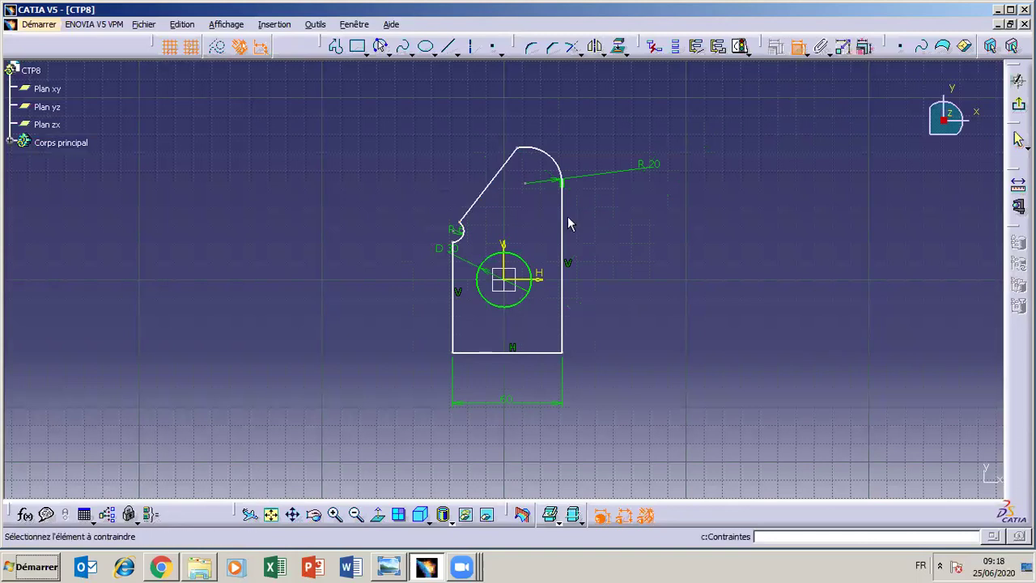
{"action": "left_click", "coordinate": [525, 280]}
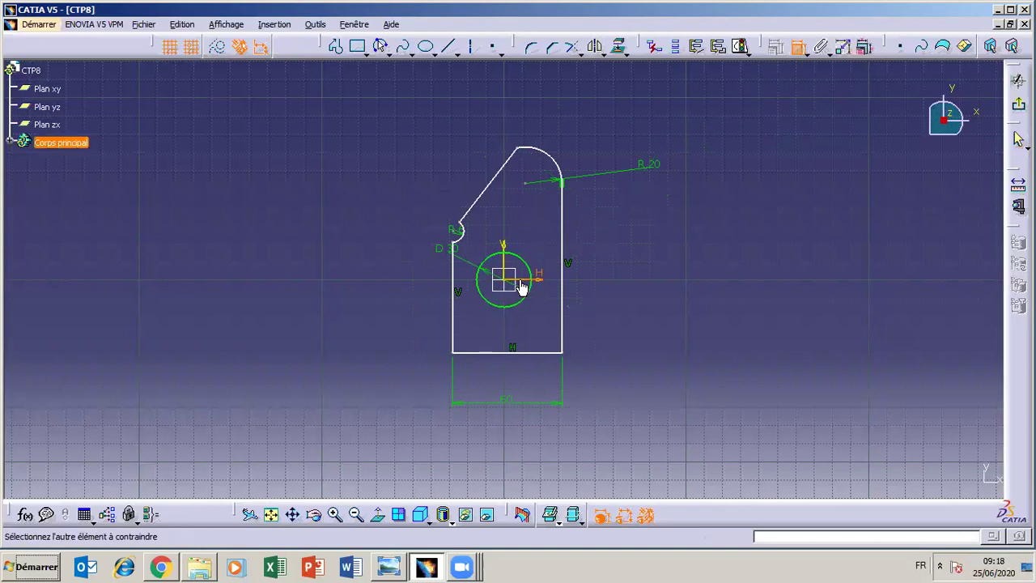
{"action": "left_click", "coordinate": [517, 355]}
{"action": "left_click", "coordinate": [631, 326]}
{"action": "double_click", "coordinate": [630, 321]}
{"action": "type", "text": "55"}
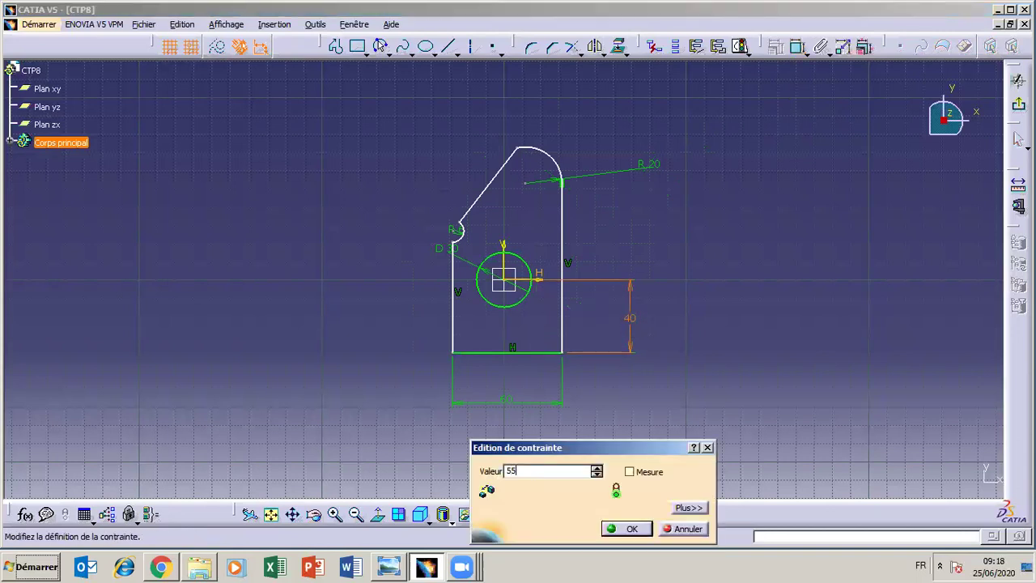
{"action": "key", "text": "Return"}
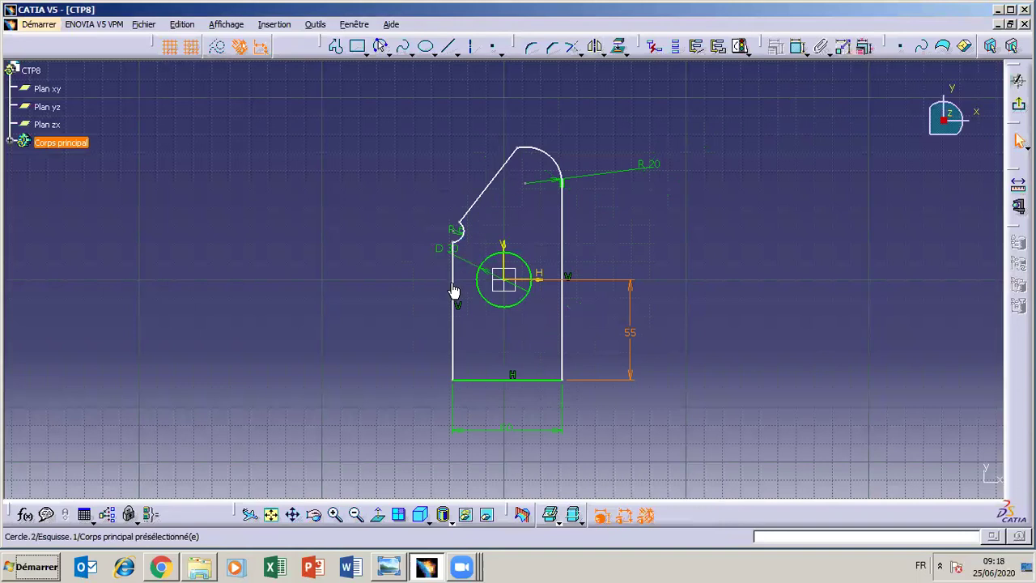
Make the small 6 mm arc tangent to the inclined line with a tangency constraint
{"action": "left_click", "coordinate": [463, 234]}
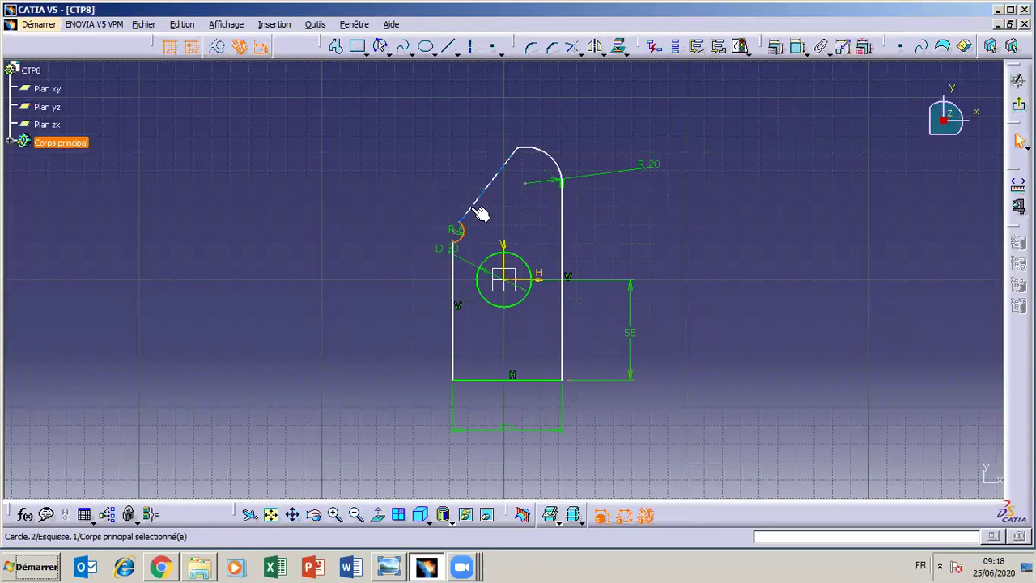
{"action": "left_click", "coordinate": [480, 213], "text": "ctrl"}
{"action": "left_click", "coordinate": [775, 46]}
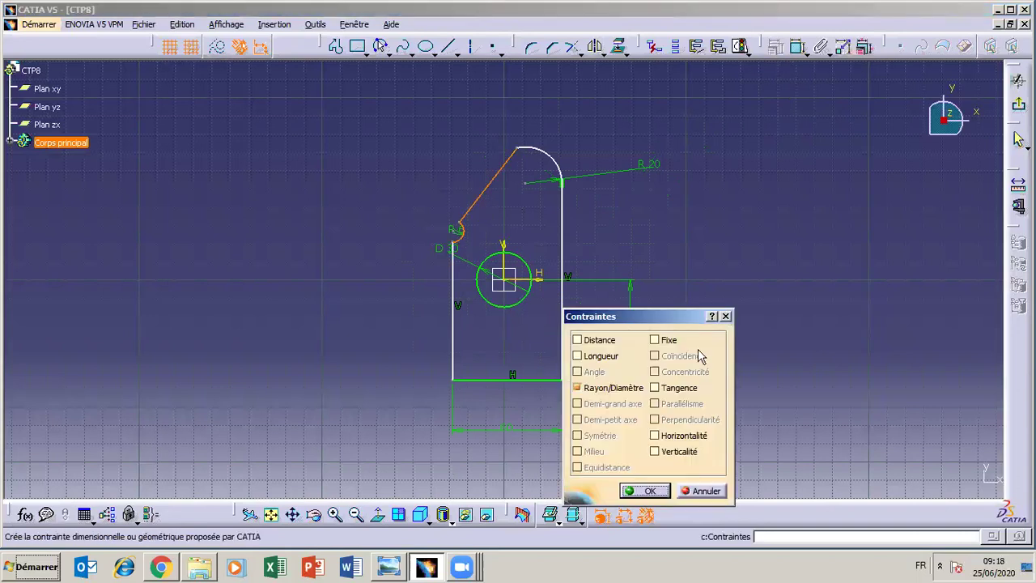
{"action": "left_click", "coordinate": [655, 388]}
{"action": "left_click", "coordinate": [651, 490]}
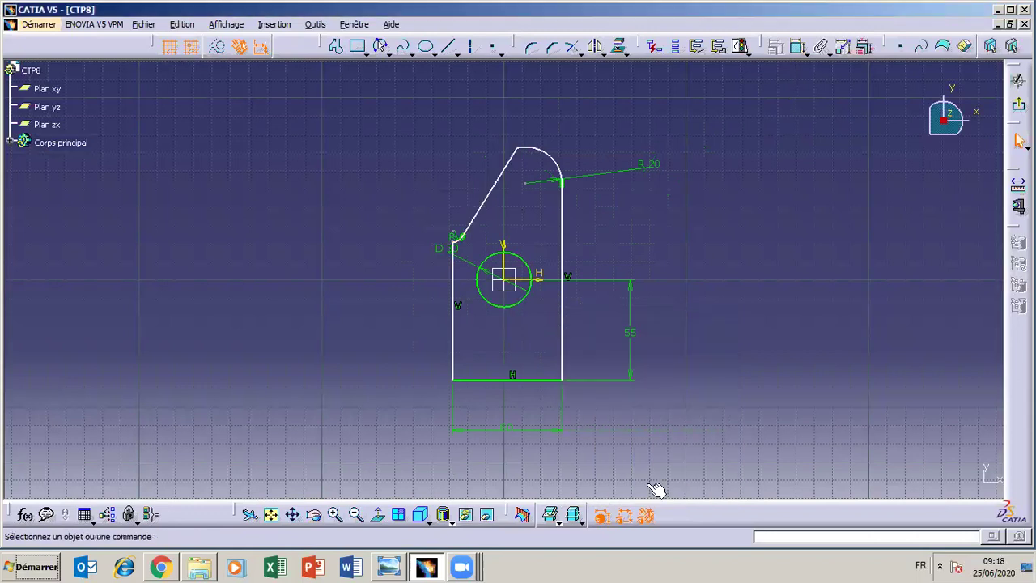
Make the inclined line tangent to the 20 mm top arc with a tangency constraint
{"action": "left_click", "coordinate": [504, 170]}
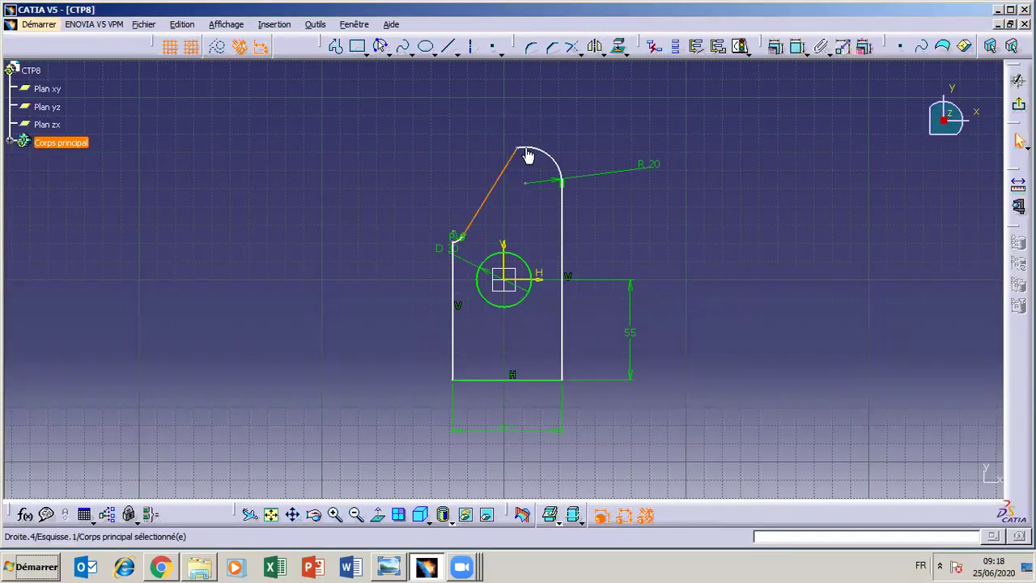
{"action": "left_click", "coordinate": [534, 155], "text": "ctrl"}
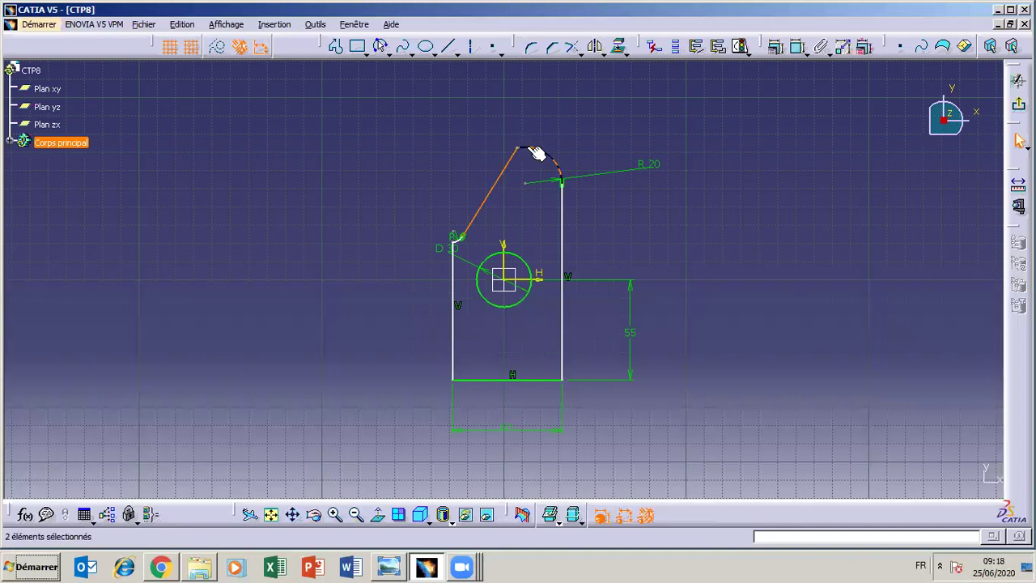
{"action": "left_click", "coordinate": [774, 49]}
{"action": "left_click", "coordinate": [655, 388]}
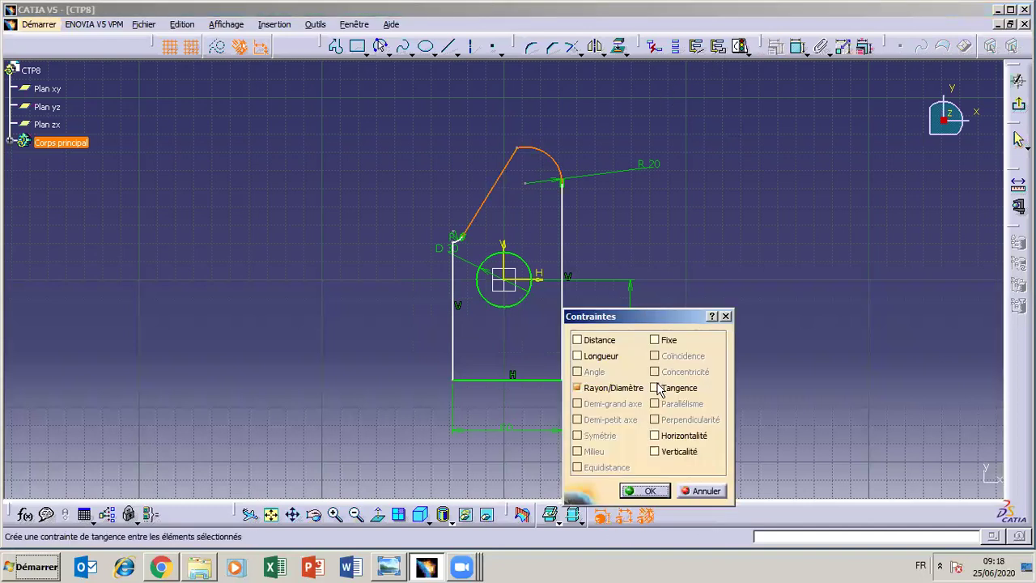
{"action": "left_click", "coordinate": [651, 491]}
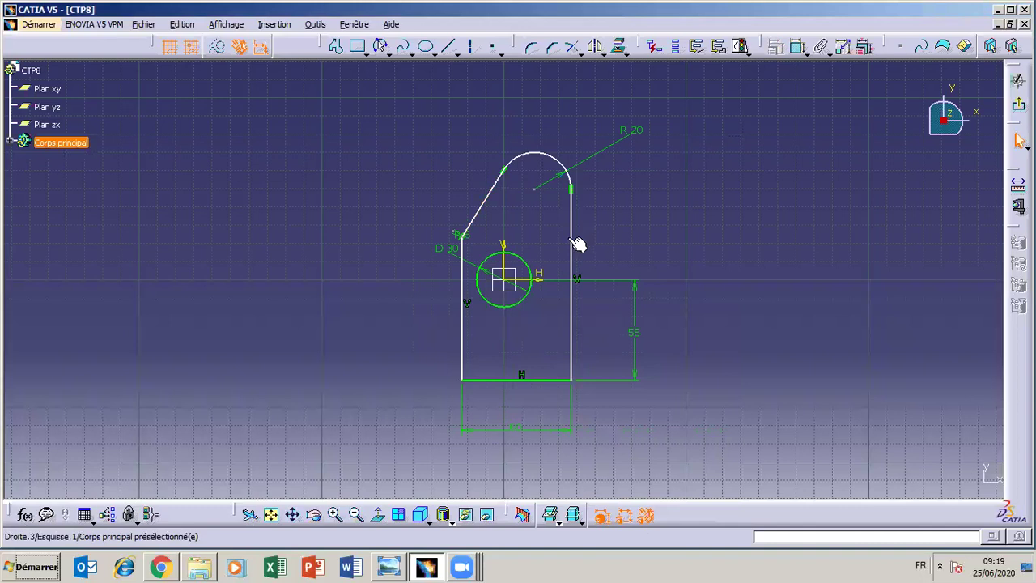
Move the small arc's 6 mm radius dimension clear of the arc to inside the profile
{"action": "left_click", "coordinate": [461, 264]}
{"action": "left_click", "coordinate": [459, 241]}
{"action": "left_click", "coordinate": [465, 243]}
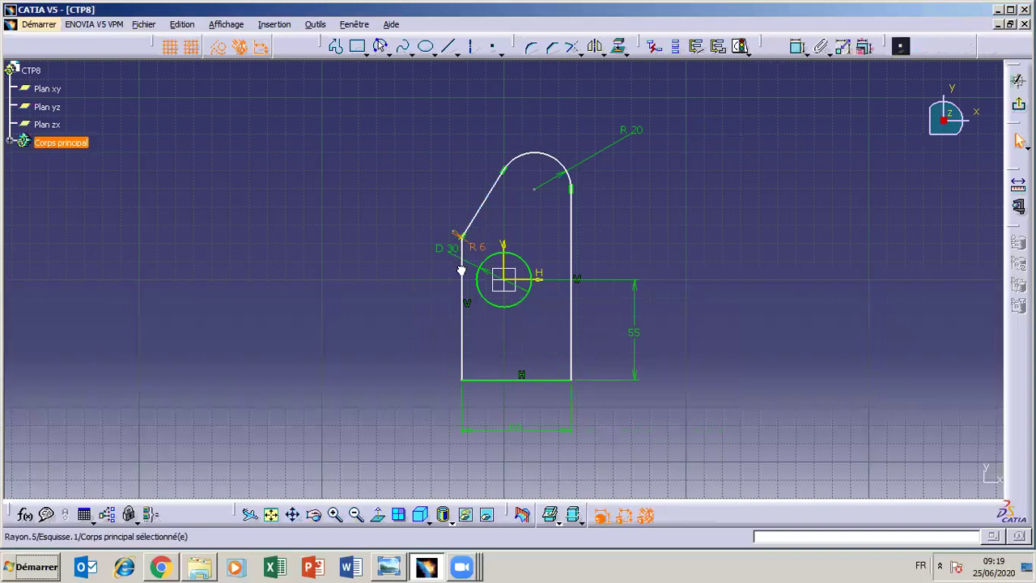
Reshape the profile by pulling the lower end of the inclined line inward, opening the 6 mm arc into a concave curve
{"action": "mouse_move", "coordinate": [475, 232]}
{"action": "left_mouse_down"}
{"action": "mouse_move", "coordinate": [486, 204]}
{"action": "mouse_move", "coordinate": [469, 208]}
{"action": "mouse_move", "coordinate": [467, 232]}
{"action": "mouse_move", "coordinate": [450, 202]}
{"action": "mouse_move", "coordinate": [450, 220]}
{"action": "mouse_move", "coordinate": [477, 219]}
{"action": "left_mouse_up"}
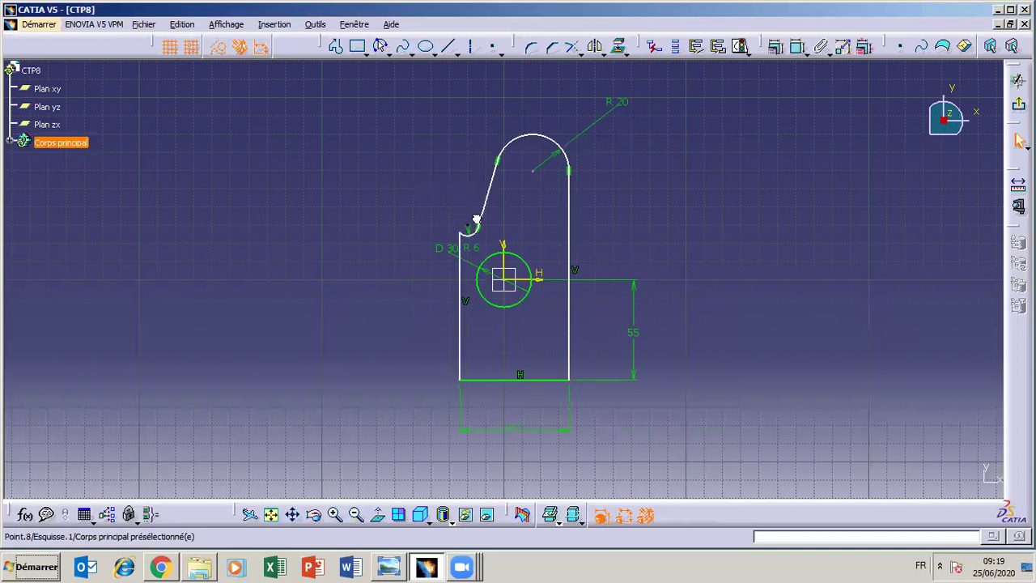
{"action": "left_click", "coordinate": [472, 220]}
Consult the TP12 drawing and dimension the left vertical edge's length as 30 mm
{"action": "left_click", "coordinate": [389, 567]}
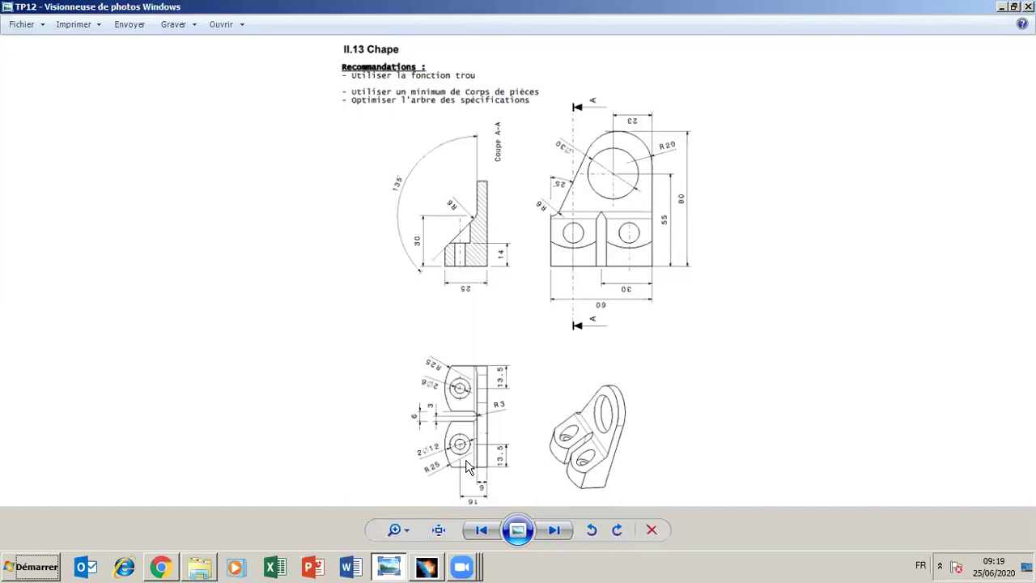
{"action": "left_click", "coordinate": [398, 570]}
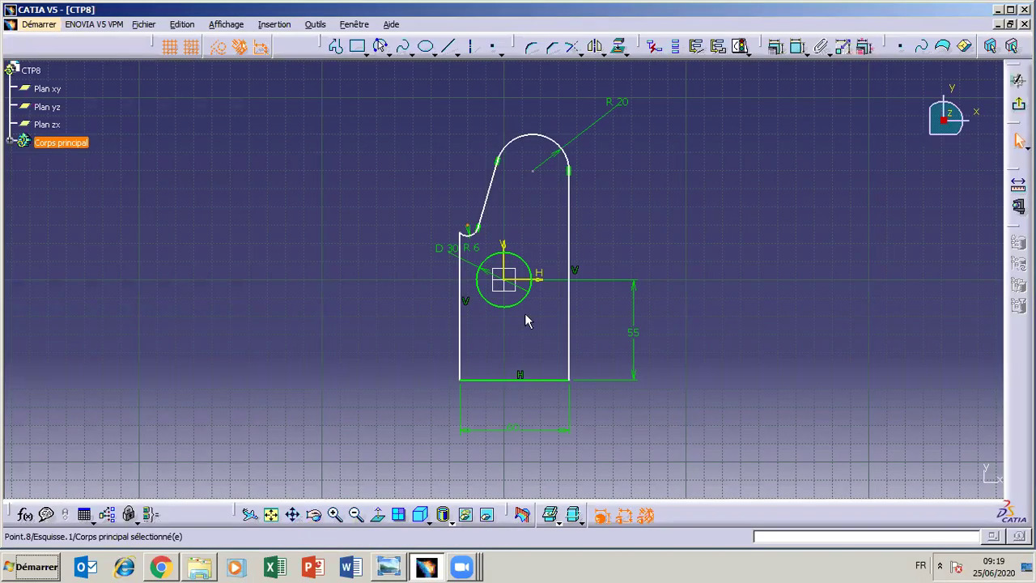
{"action": "left_click", "coordinate": [798, 46]}
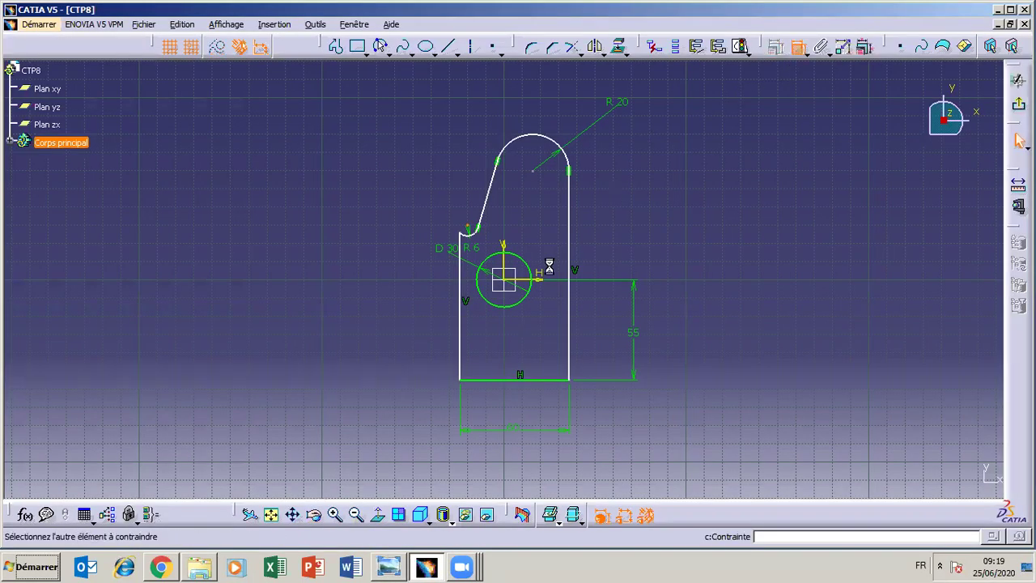
{"action": "left_click", "coordinate": [466, 317]}
{"action": "left_click", "coordinate": [416, 322]}
{"action": "left_click", "coordinate": [798, 47]}
{"action": "left_click", "coordinate": [460, 327]}
{"action": "left_click", "coordinate": [366, 336]}
{"action": "double_click", "coordinate": [366, 340]}
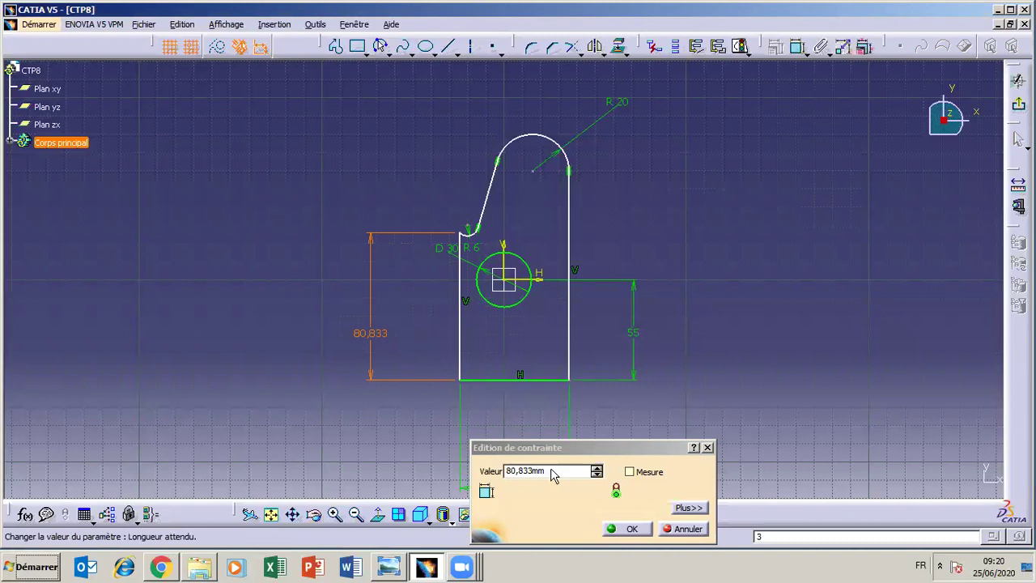
{"action": "left_click_drag", "start_coordinate": [557, 471], "coordinate": [476, 480]}
{"action": "type", "text": "30"}
{"action": "key", "text": "Return"}
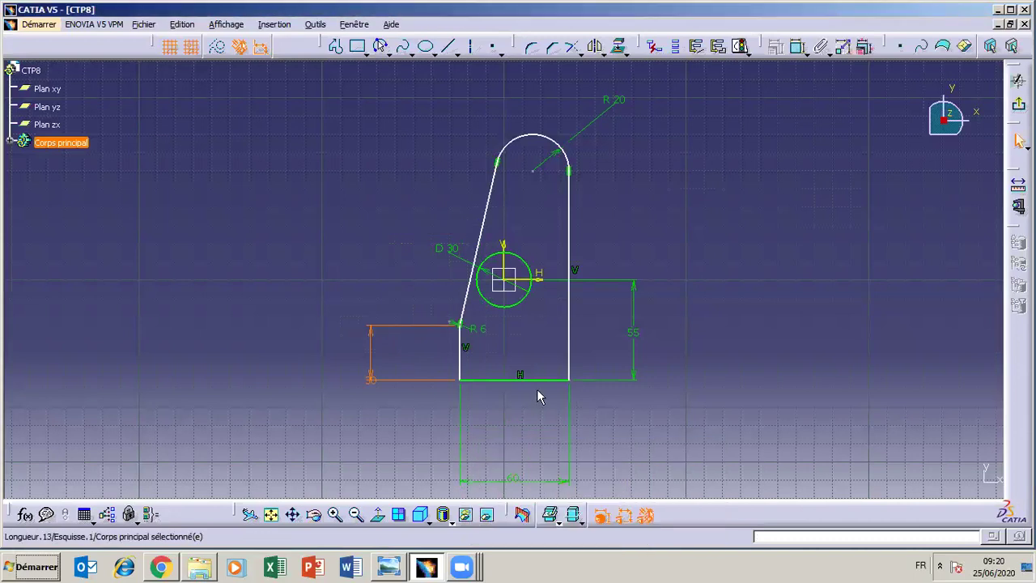
Dimension the angle between the left vertical edge and the inclined line as 25°
{"action": "left_click", "coordinate": [476, 303]}
{"action": "left_click", "coordinate": [798, 47]}
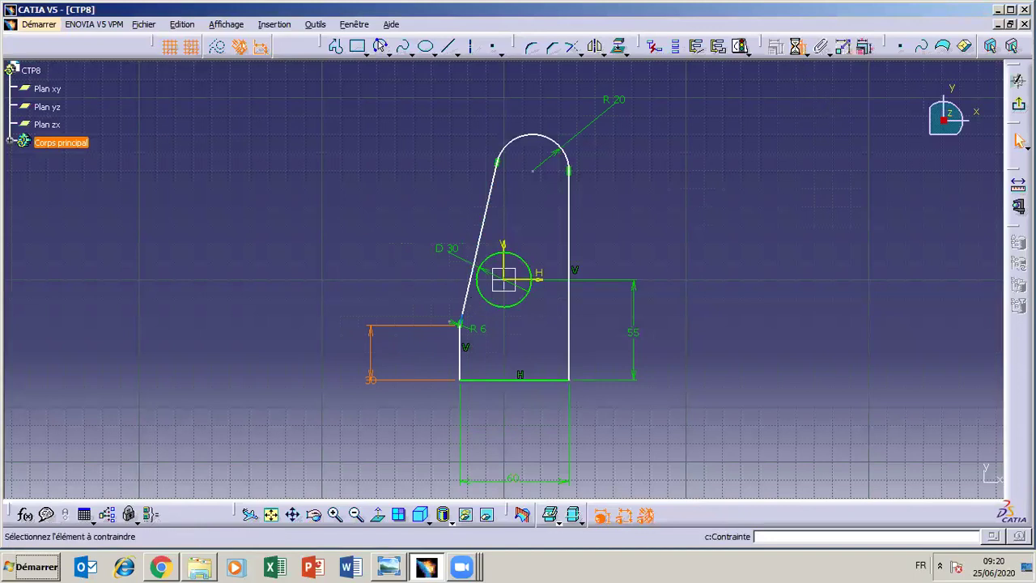
{"action": "left_click", "coordinate": [461, 363]}
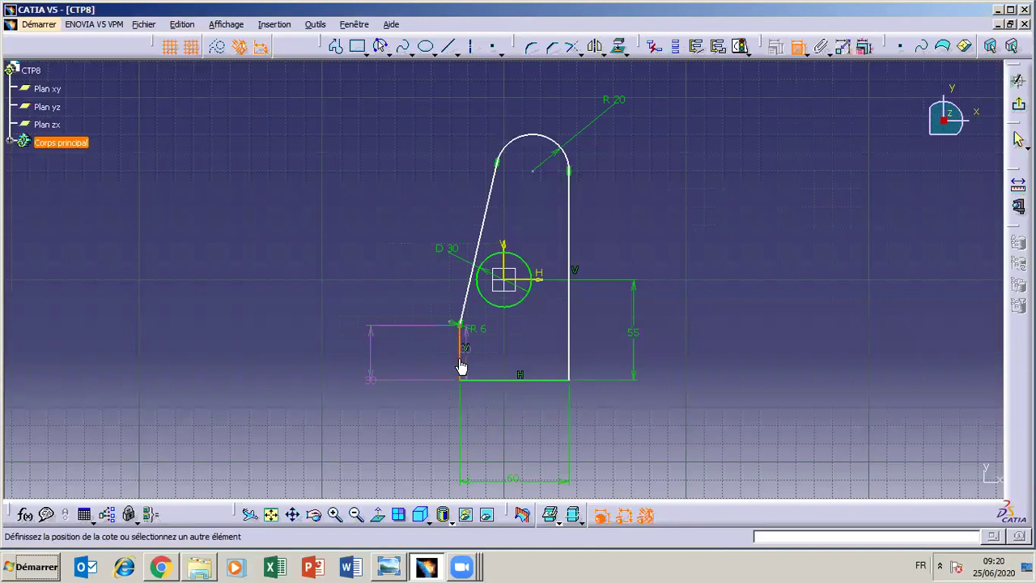
{"action": "left_click", "coordinate": [471, 296]}
{"action": "left_click", "coordinate": [464, 195]}
{"action": "double_click", "coordinate": [466, 194]}
{"action": "type", "text": "25"}
{"action": "key", "text": "Return"}
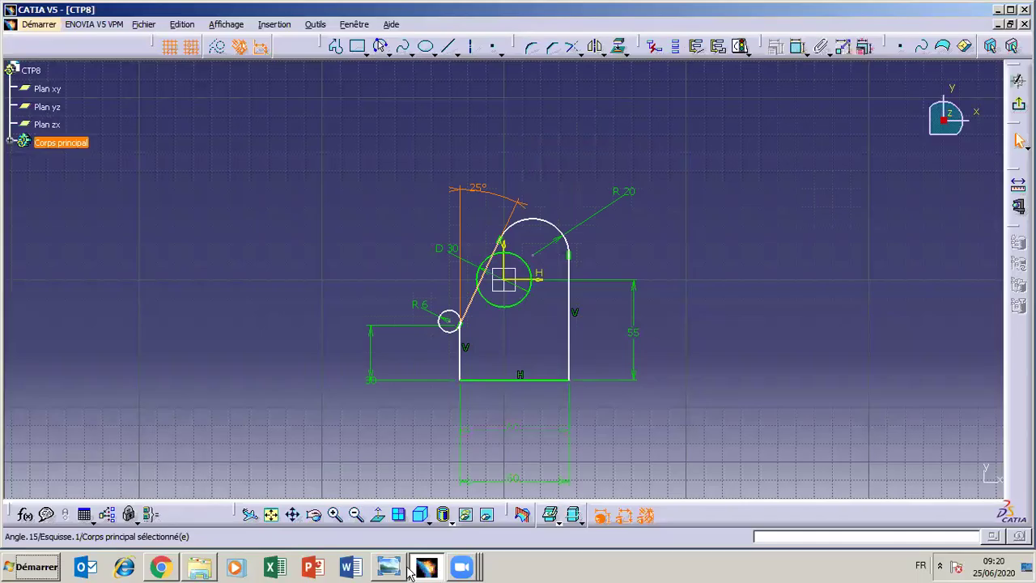
Consult the TP12 drawing and set the distance from the vertical axis to the right vertical edge to 23 mm
{"action": "left_click", "coordinate": [405, 569]}
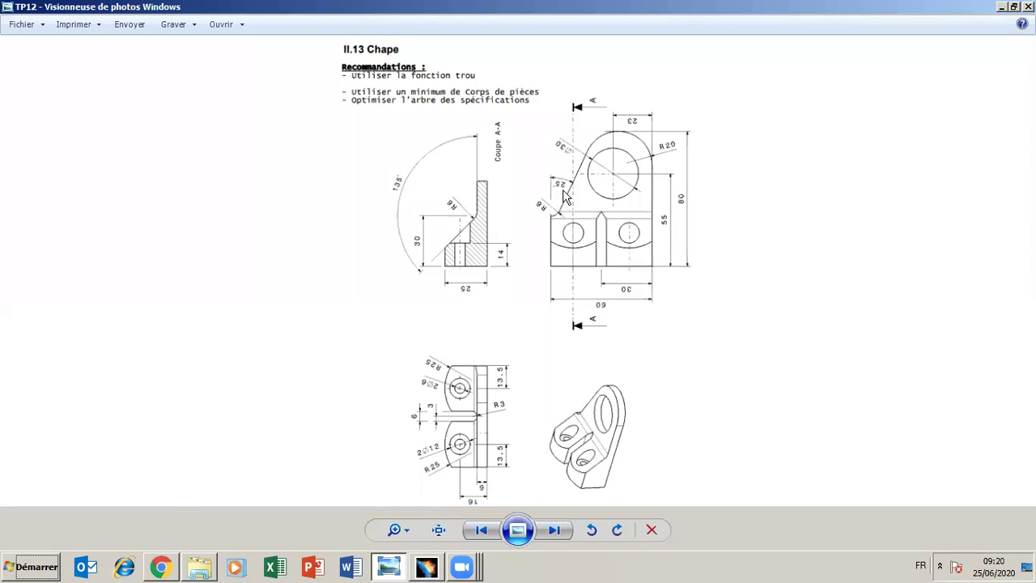
{"action": "left_click", "coordinate": [393, 570]}
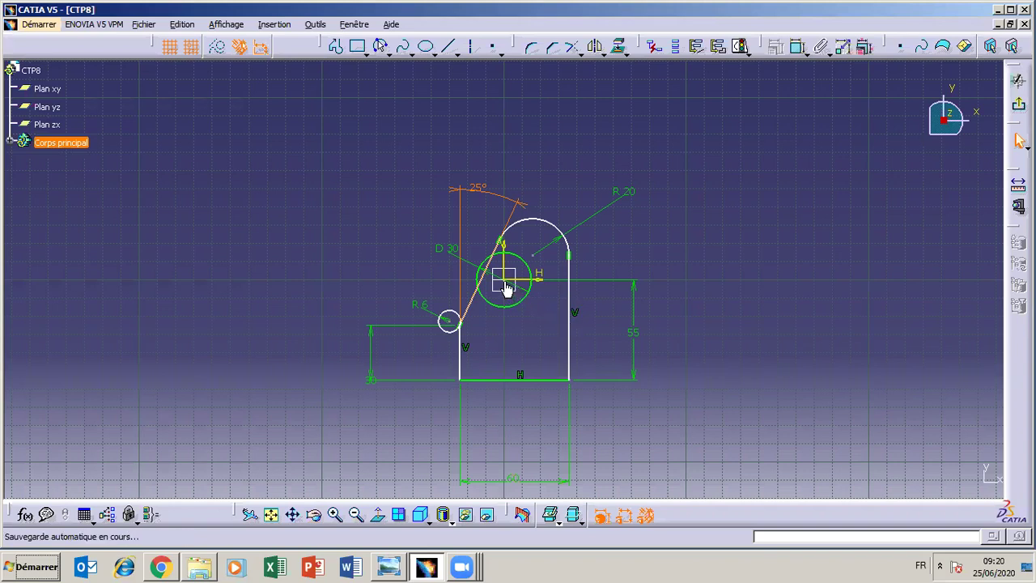
{"action": "left_click", "coordinate": [390, 568]}
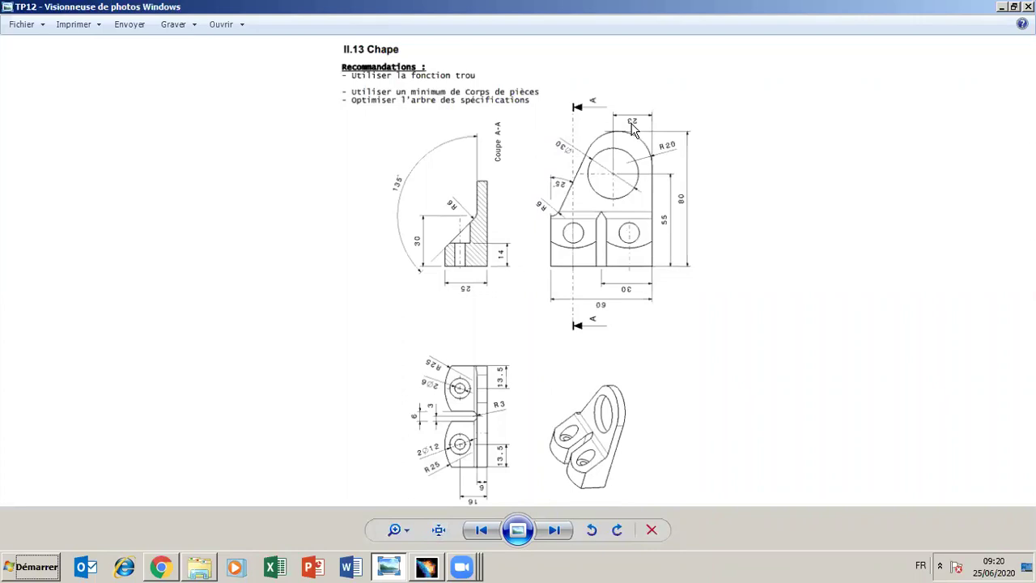
{"action": "left_click", "coordinate": [394, 570]}
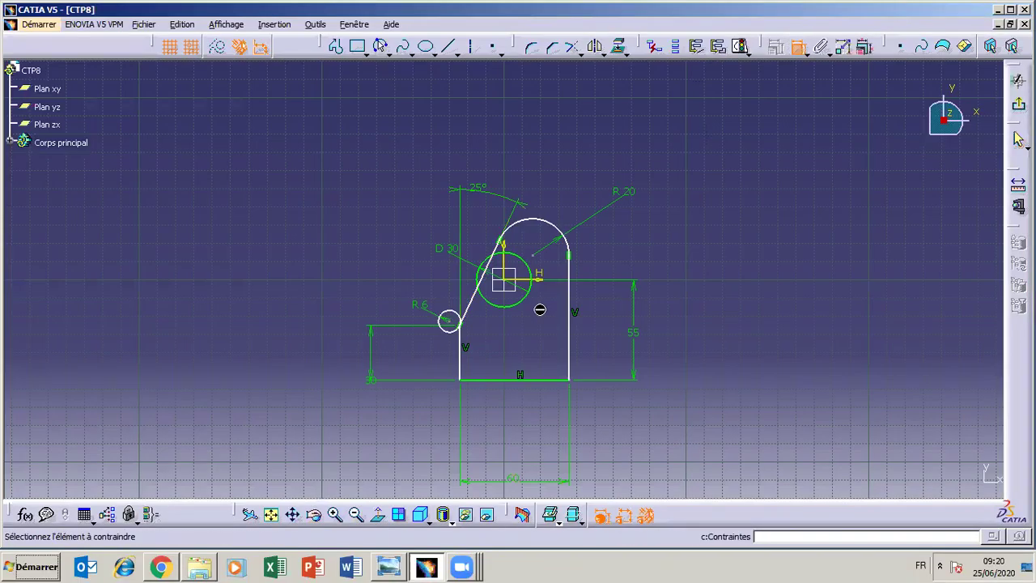
{"action": "key", "text": "Escape"}
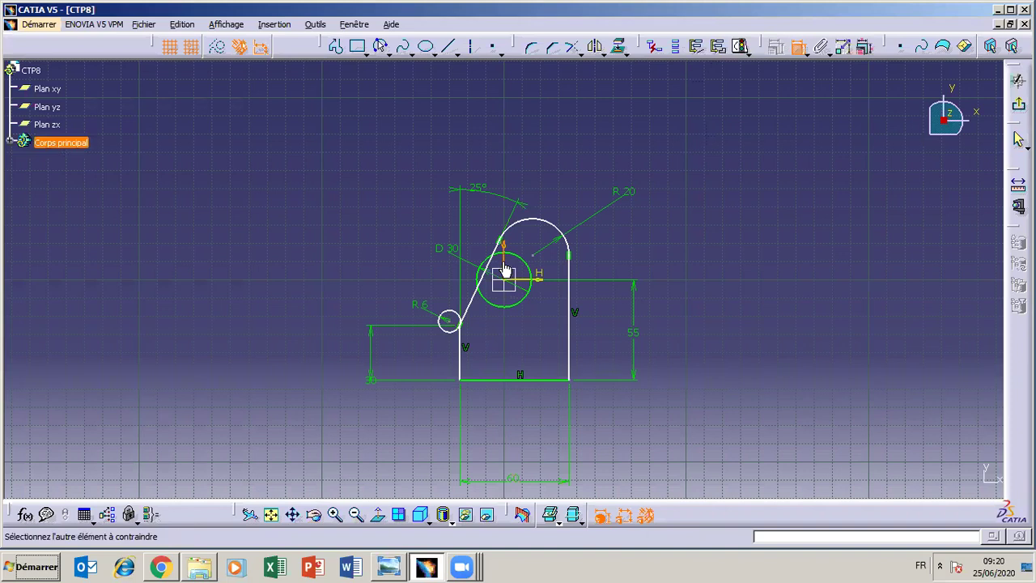
{"action": "left_click", "coordinate": [570, 301]}
{"action": "left_click", "coordinate": [566, 171]}
{"action": "double_click", "coordinate": [566, 173]}
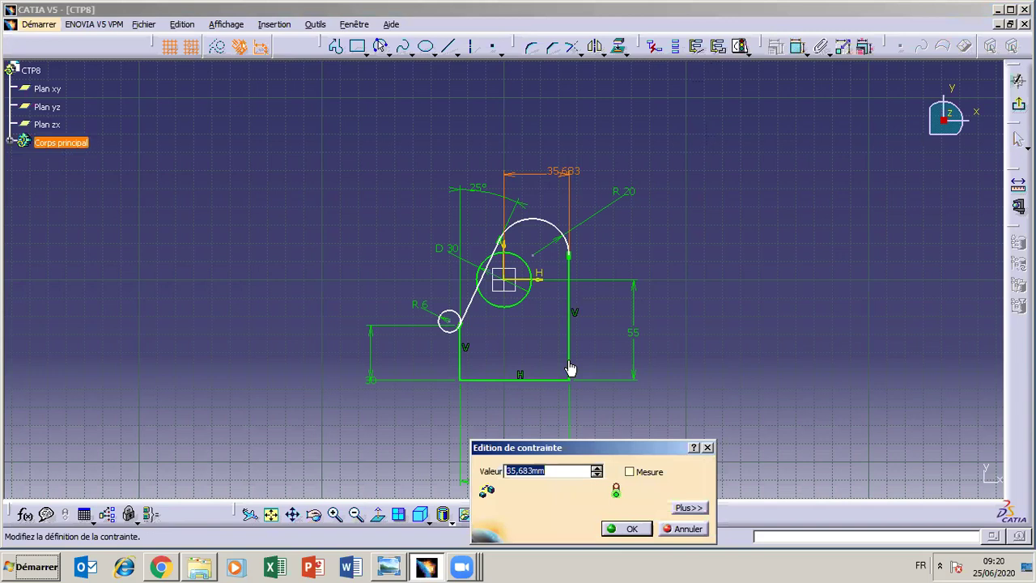
{"action": "type", "text": "23"}
{"action": "key", "text": "Return"}
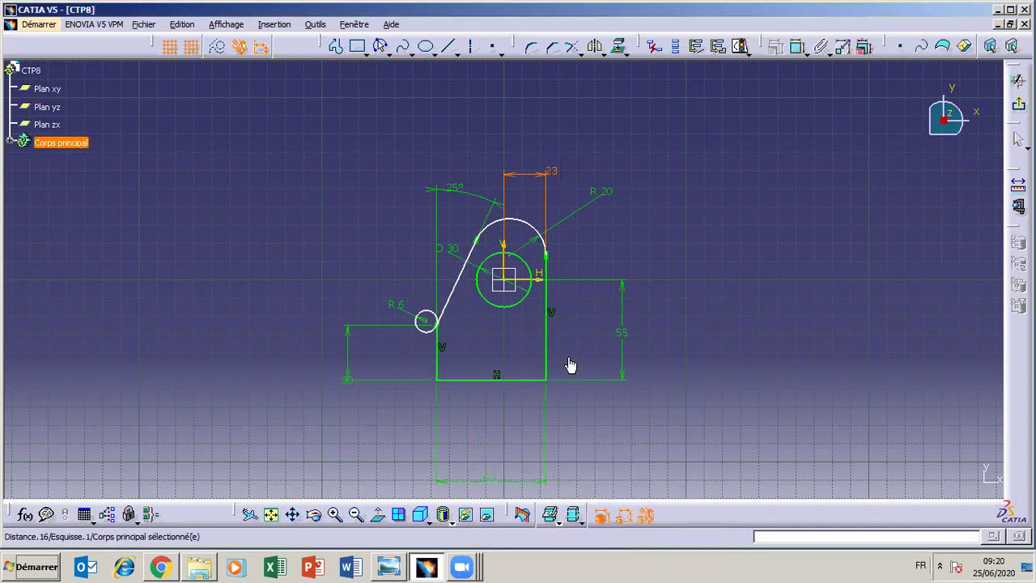
Shift the inclined line slightly to turn the 6 mm arc into a short concave fillet above the left vertical edge
{"action": "left_click_drag", "start_coordinate": [472, 248], "coordinate": [468, 245]}
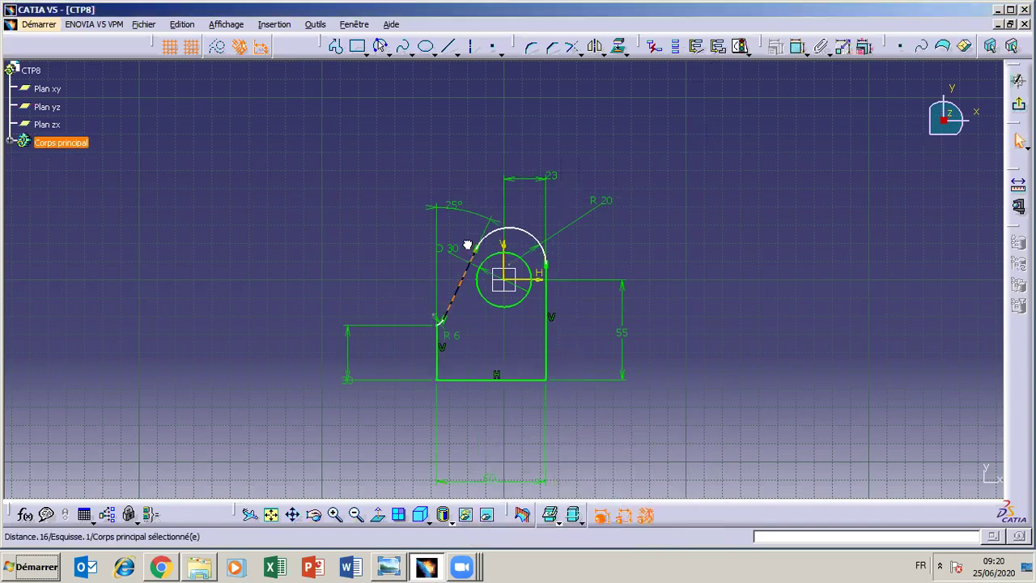
{"action": "left_click", "coordinate": [446, 325]}
{"action": "left_click", "coordinate": [621, 241]}
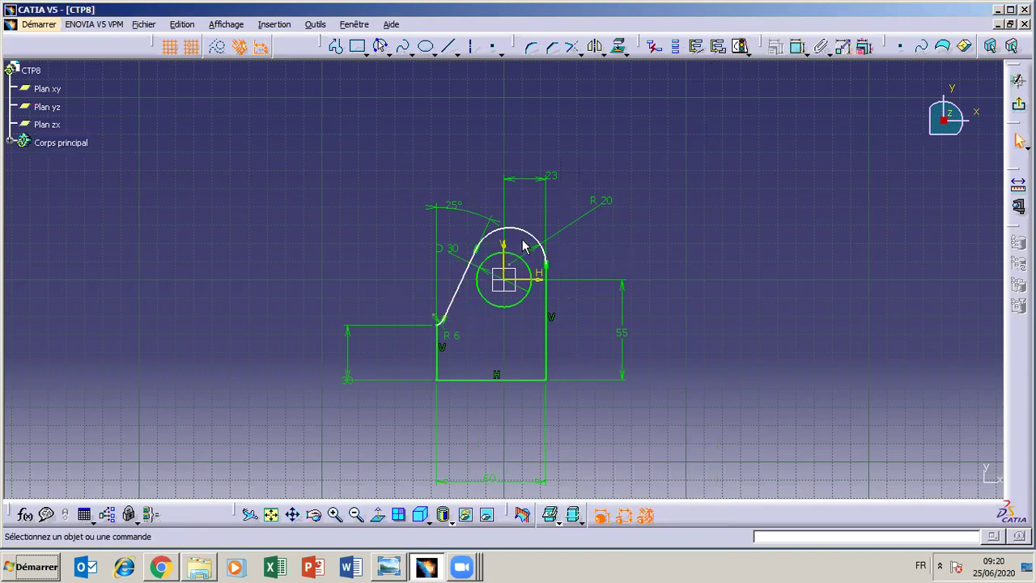
Consult the TP12 drawing and dimension the overall height from the base line to the top arc as 80 mm
{"action": "left_click", "coordinate": [388, 568]}
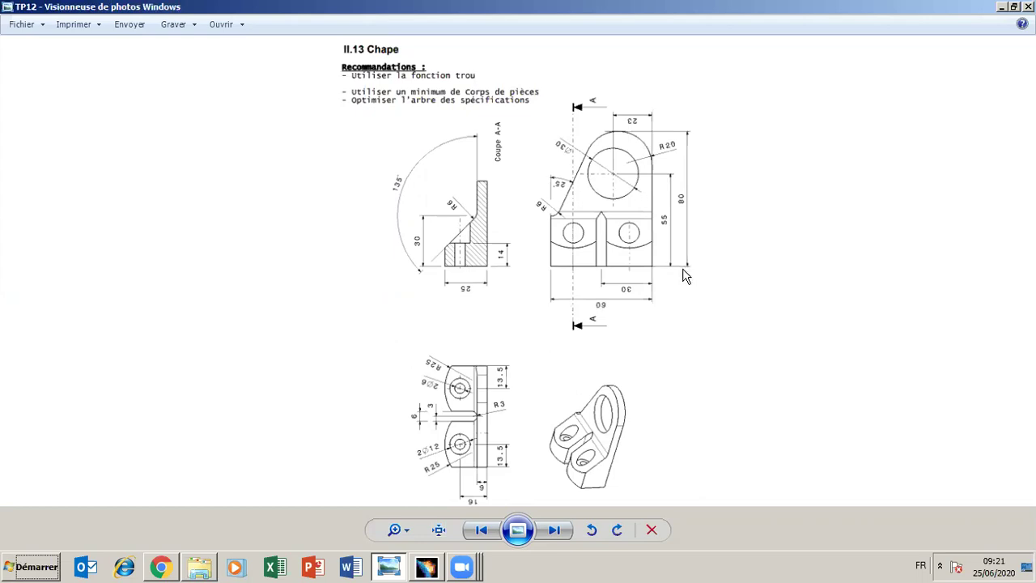
{"action": "left_click", "coordinate": [403, 559]}
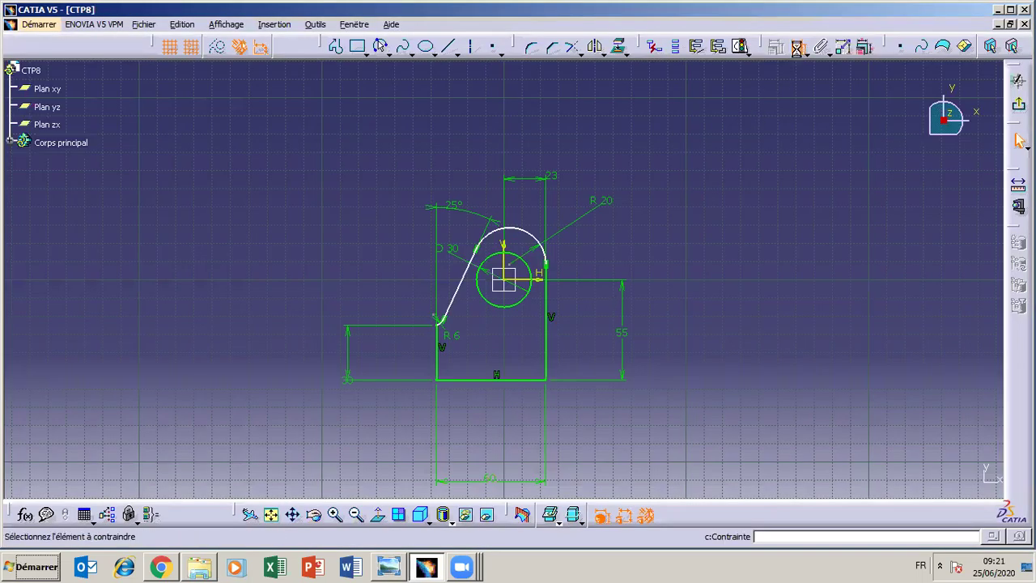
{"action": "left_click", "coordinate": [515, 237]}
{"action": "left_click", "coordinate": [509, 381]}
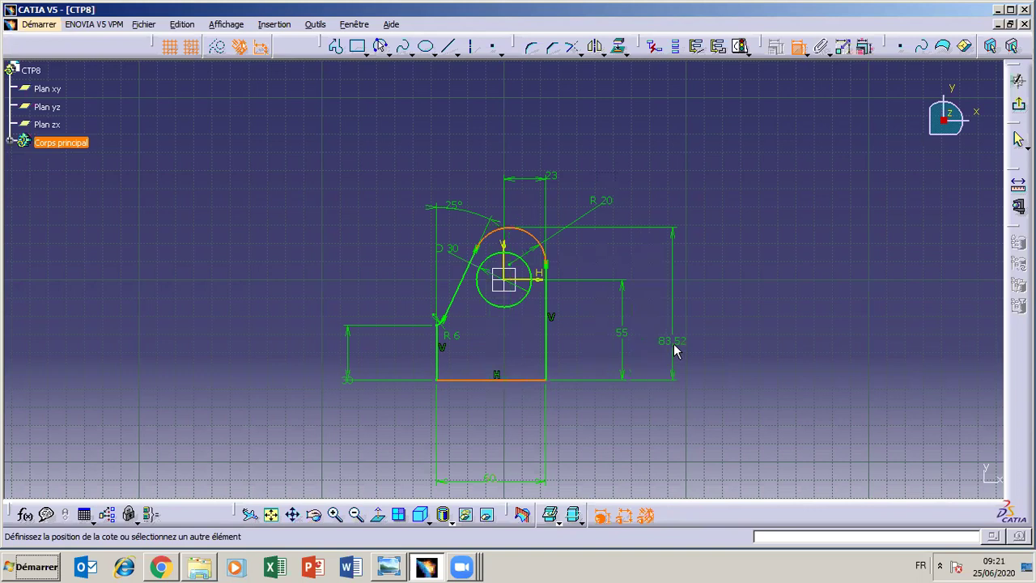
{"action": "left_click", "coordinate": [638, 347]}
{"action": "double_click", "coordinate": [637, 347]}
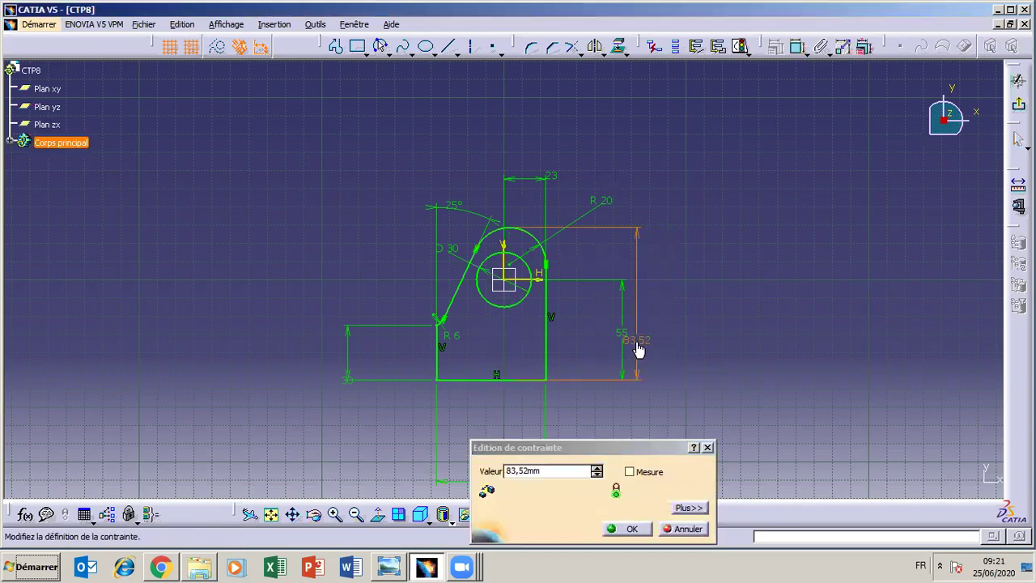
{"action": "left_click_drag", "start_coordinate": [549, 471], "coordinate": [482, 470]}
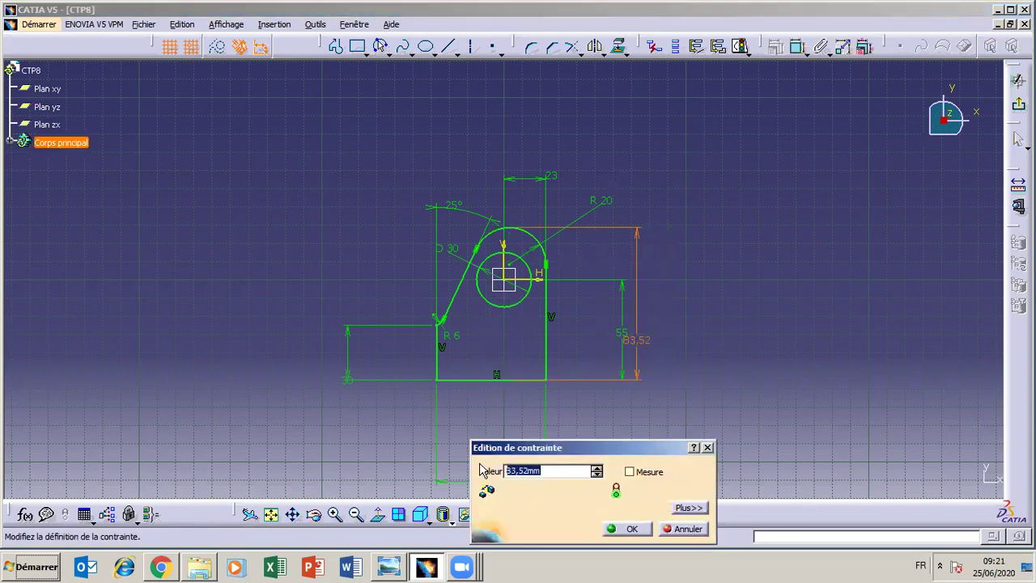
{"action": "type", "text": "80"}
{"action": "key", "text": "Return"}
Move the 25° angle and 20 mm radius dimensions closer to the profile
{"action": "left_click_drag", "start_coordinate": [463, 226], "coordinate": [452, 285]}
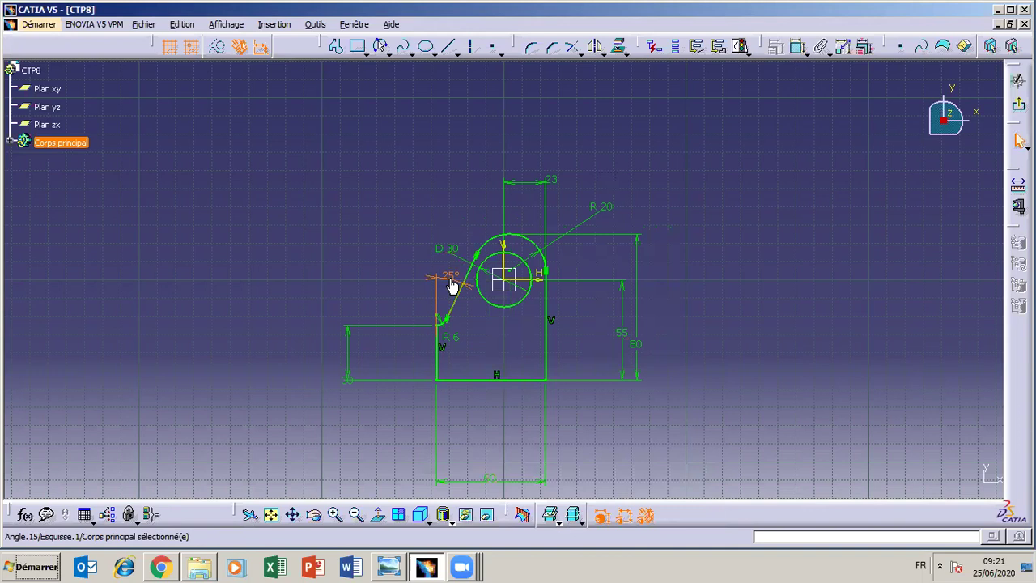
{"action": "left_click_drag", "start_coordinate": [608, 212], "coordinate": [561, 275]}
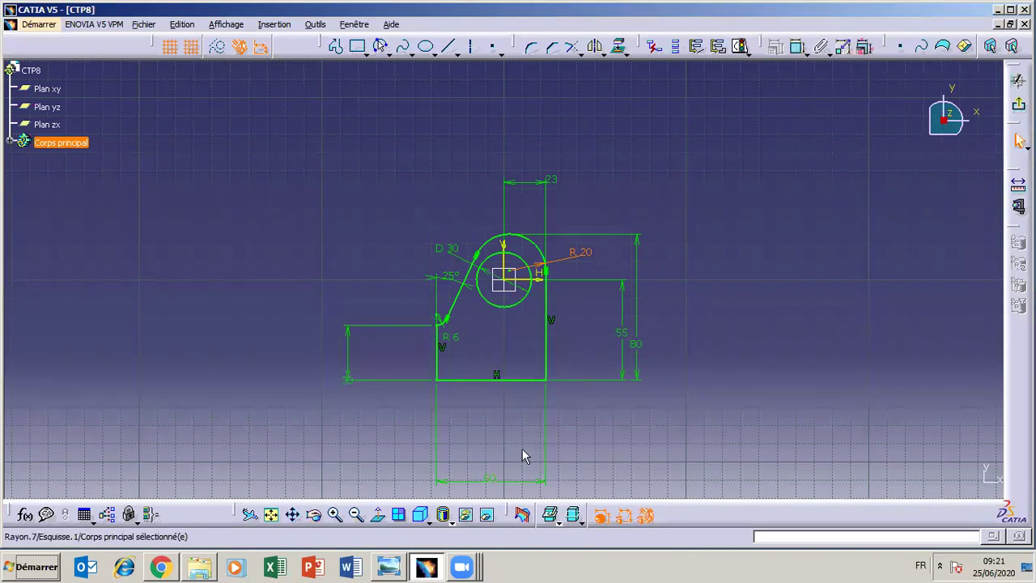
{"action": "left_click", "coordinate": [486, 482]}
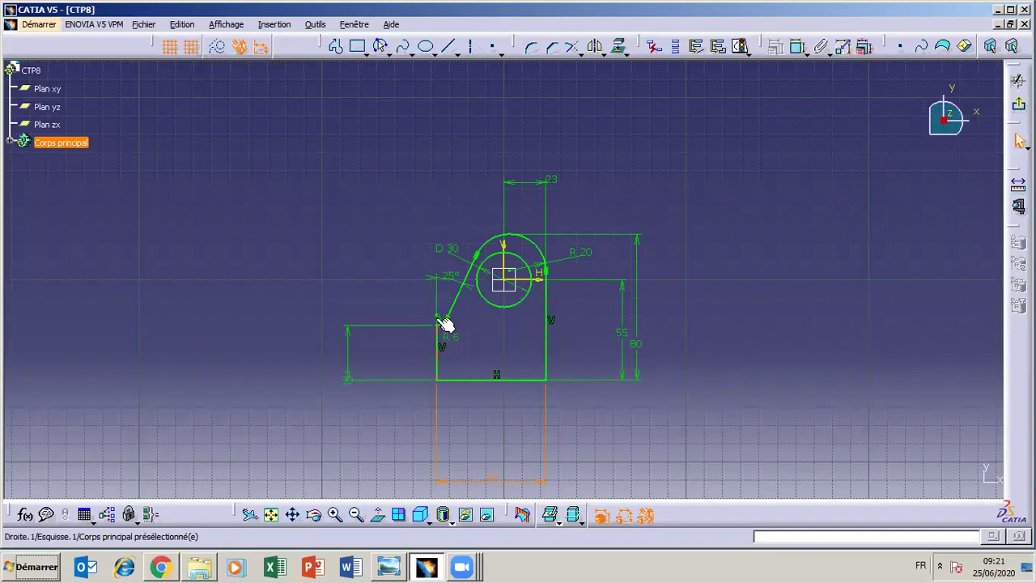
Review the TP12 drawing and exit the plate's completed sketch
{"action": "left_click", "coordinate": [392, 567]}
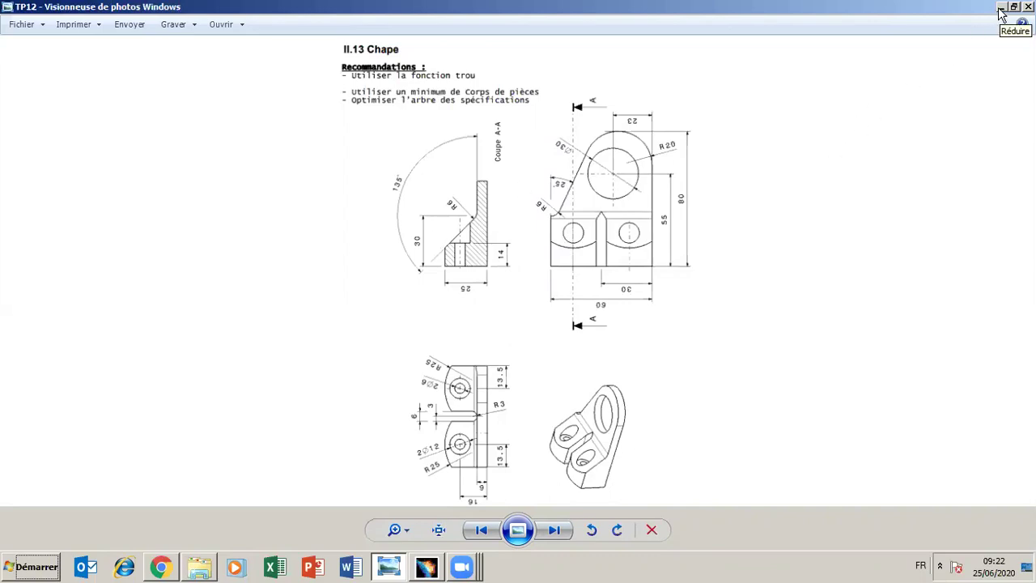
{"action": "left_click", "coordinate": [427, 568]}
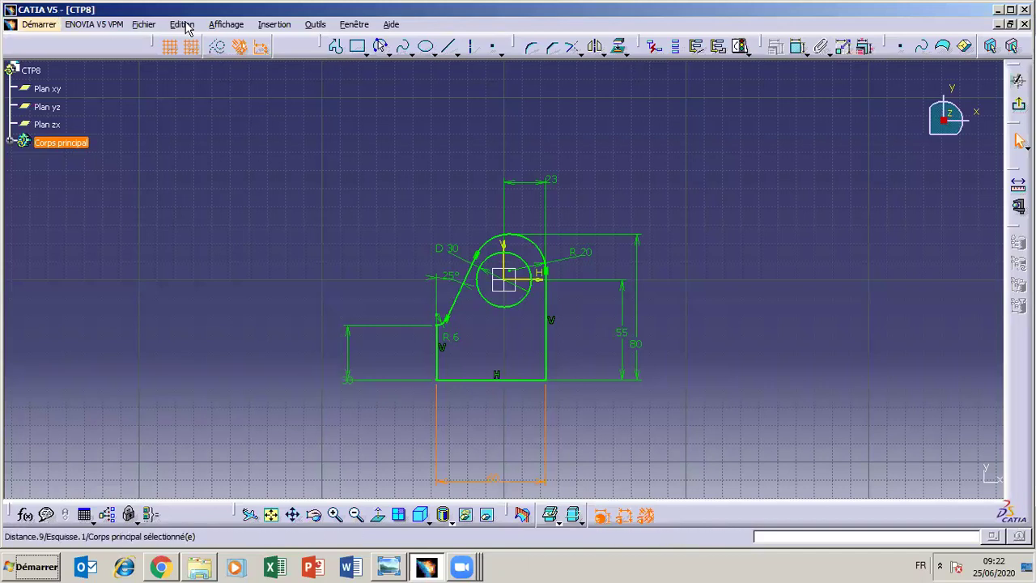
{"action": "left_click", "coordinate": [849, 412]}
{"action": "left_click", "coordinate": [1018, 103]}
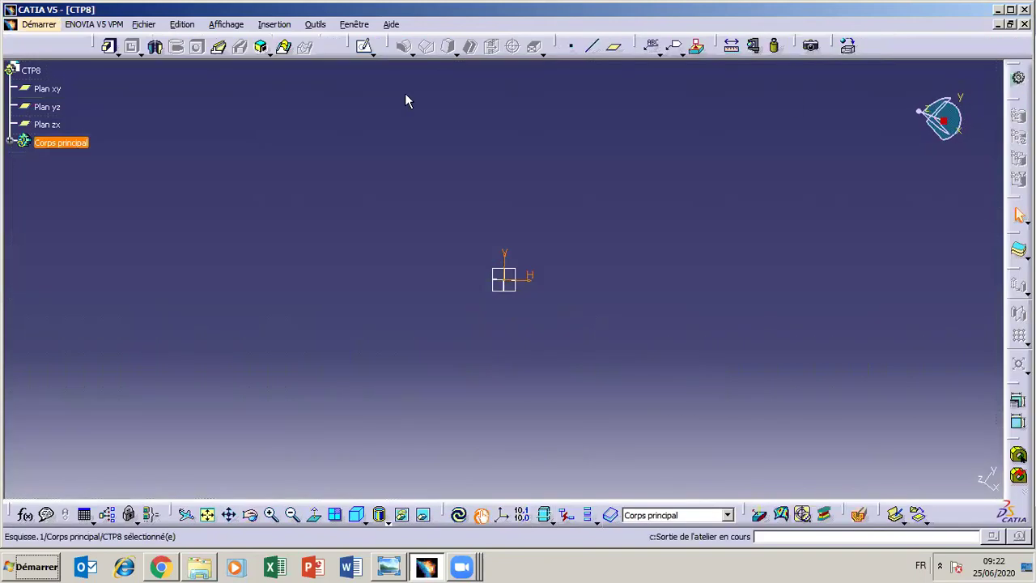
Extrude the plate profile with its circular hole to a length of 6 mm, consulting the TP12 drawing for the thickness
{"action": "left_click", "coordinate": [109, 46]}
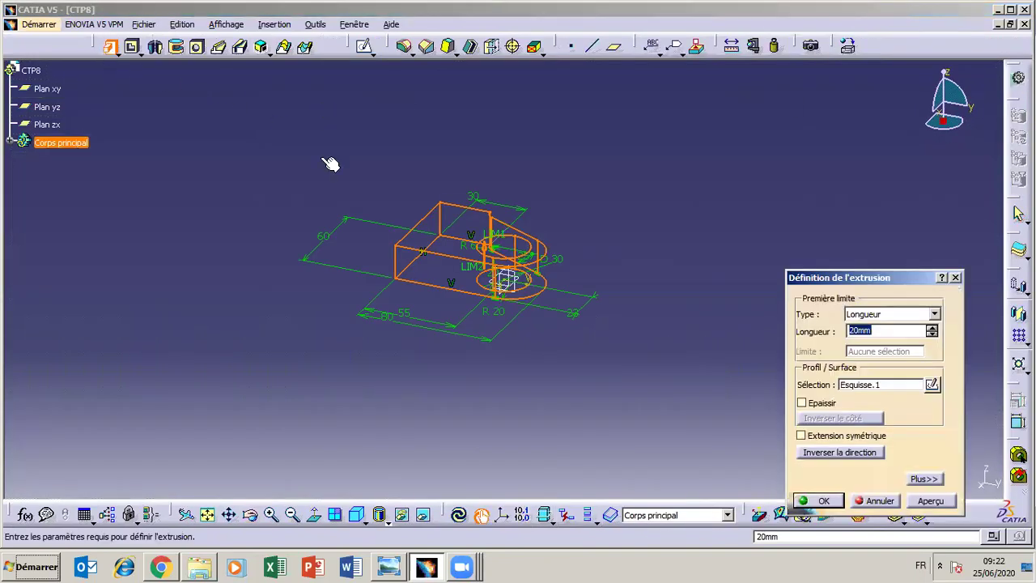
{"action": "left_click", "coordinate": [404, 571]}
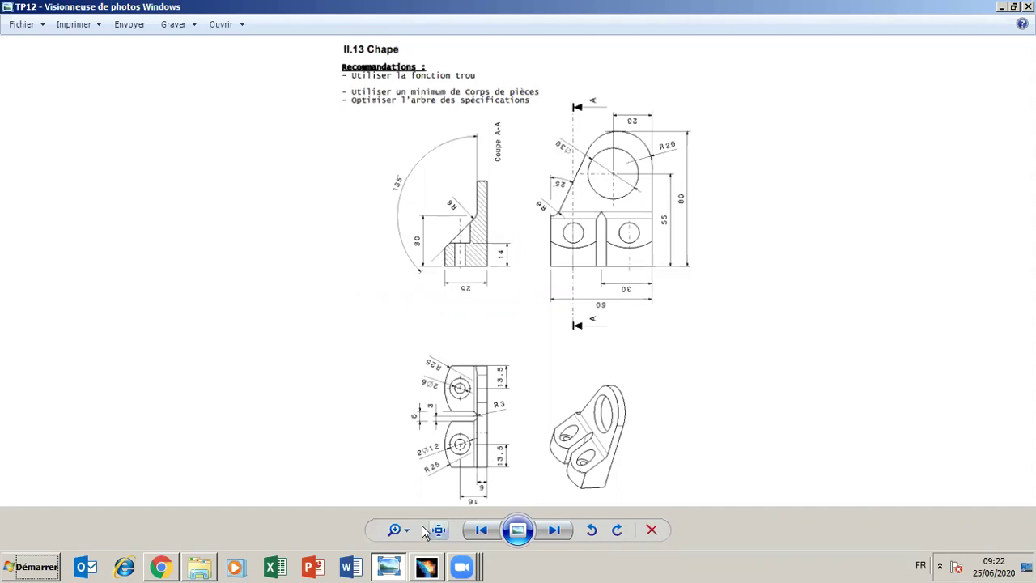
{"action": "left_click", "coordinate": [427, 566]}
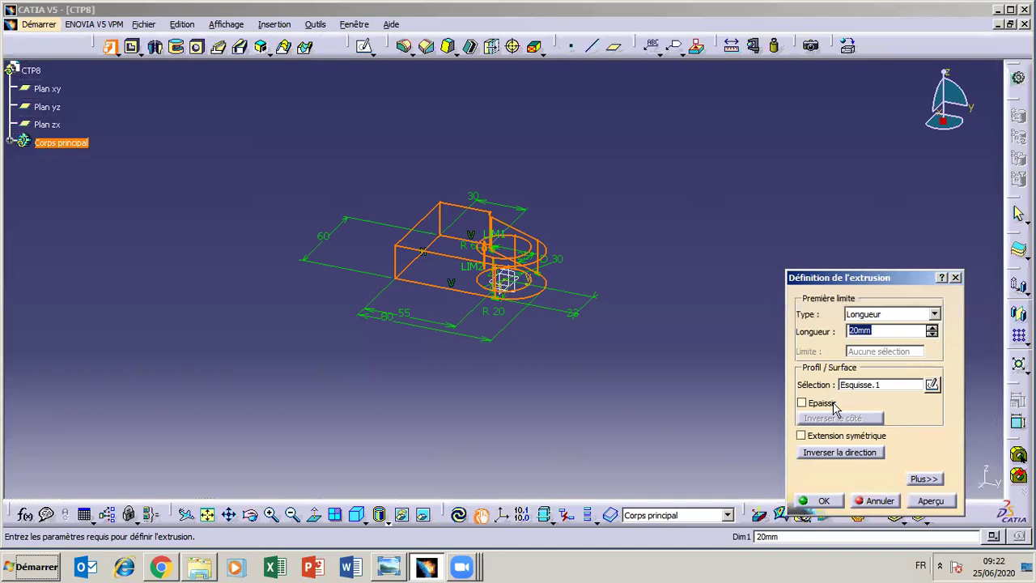
{"action": "type", "text": "6"}
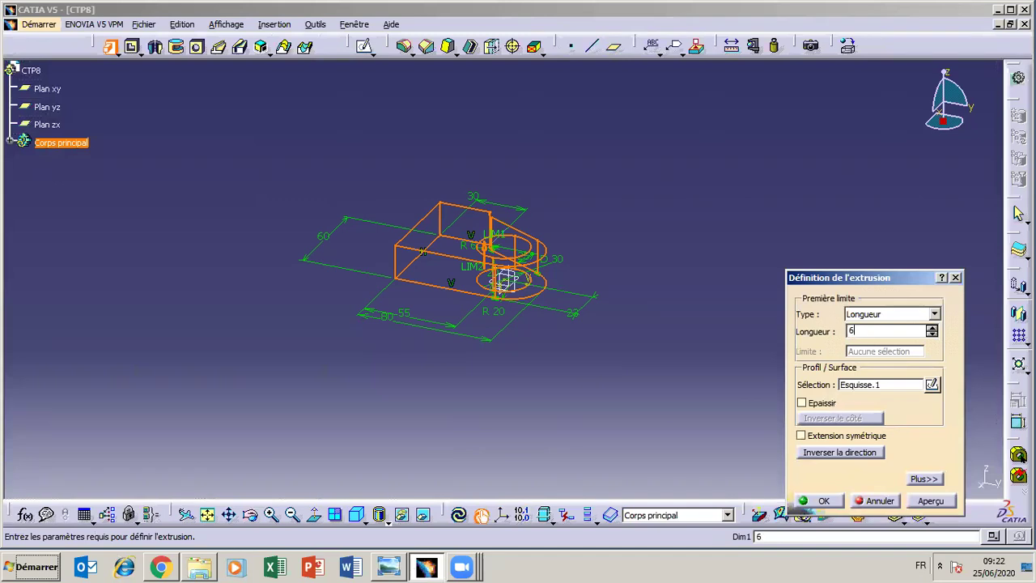
{"action": "left_click", "coordinate": [801, 502]}
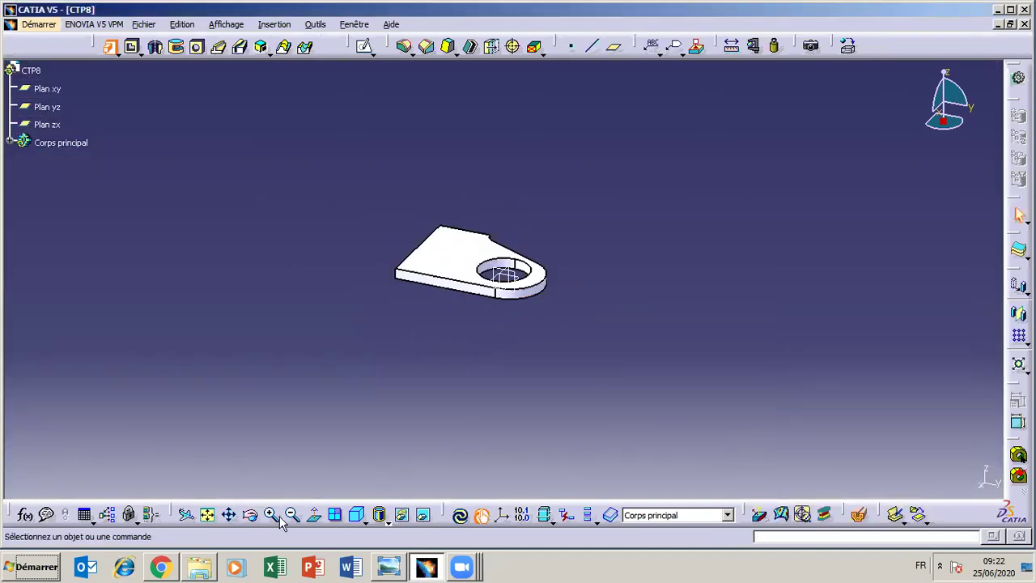
{"action": "mouse_move", "coordinate": [405, 292]}
{"action": "middle_mouse_down"}
{"action": "mouse_move", "coordinate": [701, 398]}
{"action": "mouse_move", "coordinate": [624, 240]}
{"action": "mouse_move", "coordinate": [644, 260]}
{"action": "middle_mouse_up"}
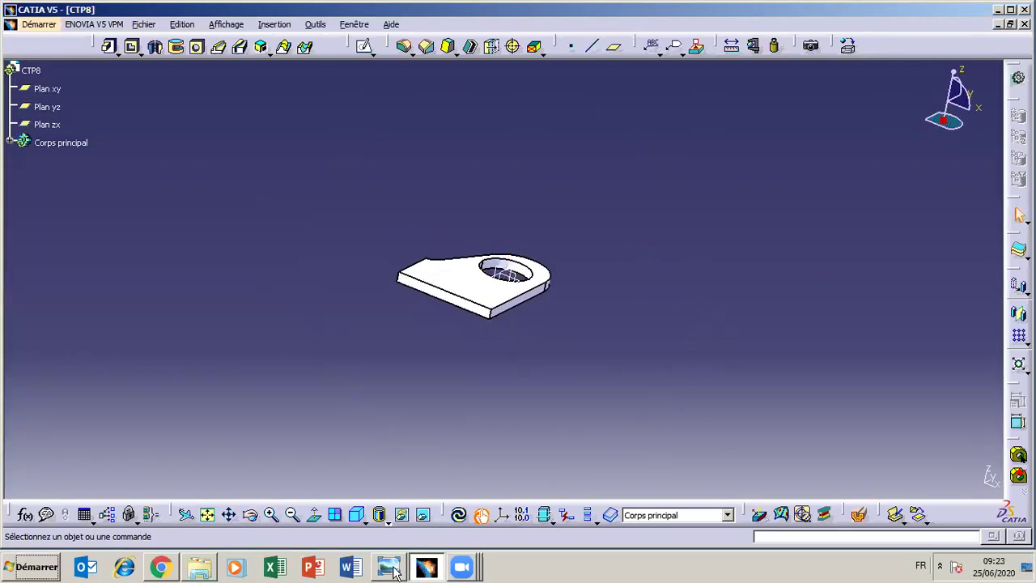
Consult the TP12 drawing and open a sketch on the long straight end face of the plate
{"action": "left_click", "coordinate": [389, 567]}
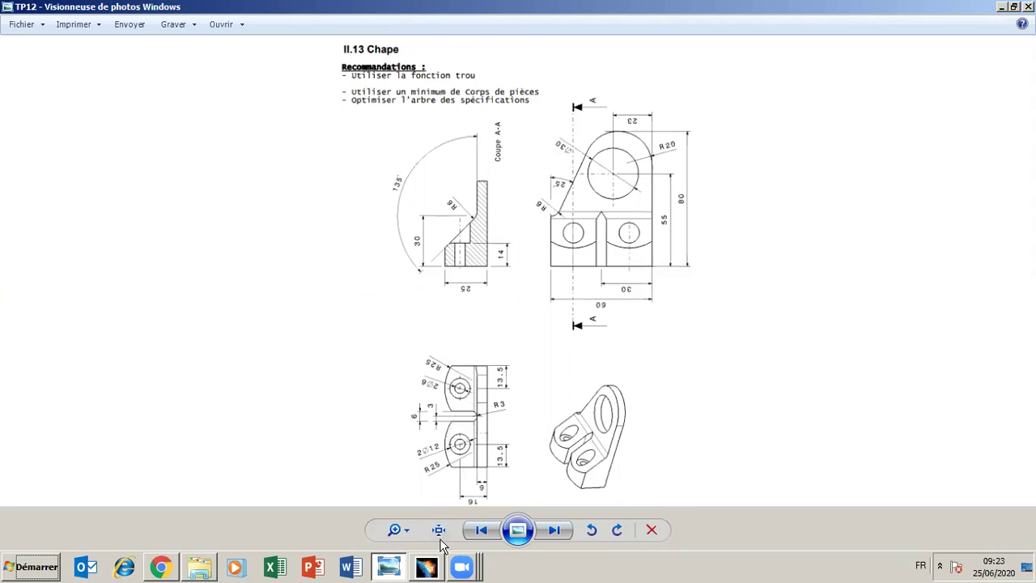
{"action": "mouse_move", "coordinate": [432, 571]}
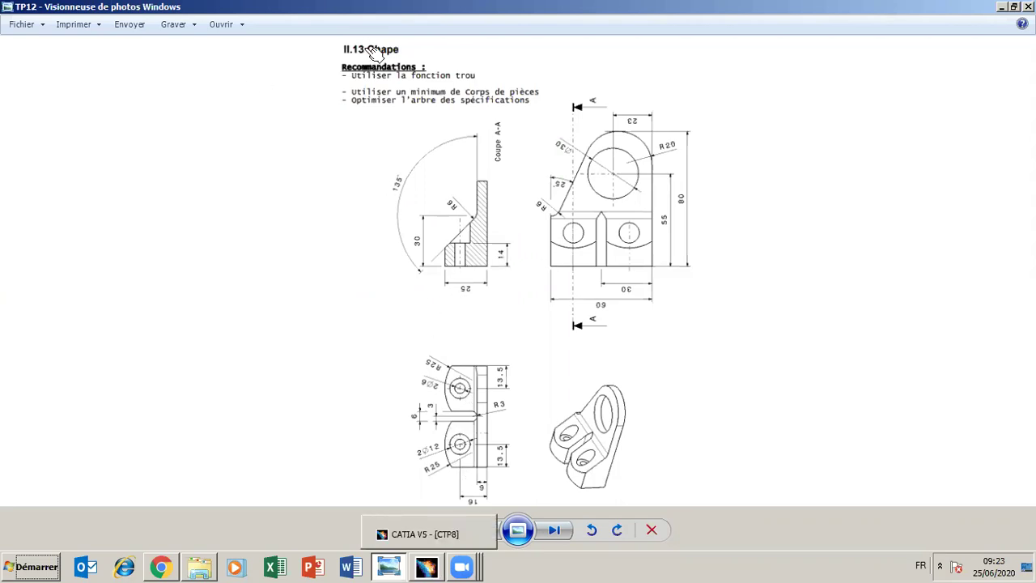
{"action": "mouse_move", "coordinate": [419, 541]}
{"action": "left_click", "coordinate": [427, 567]}
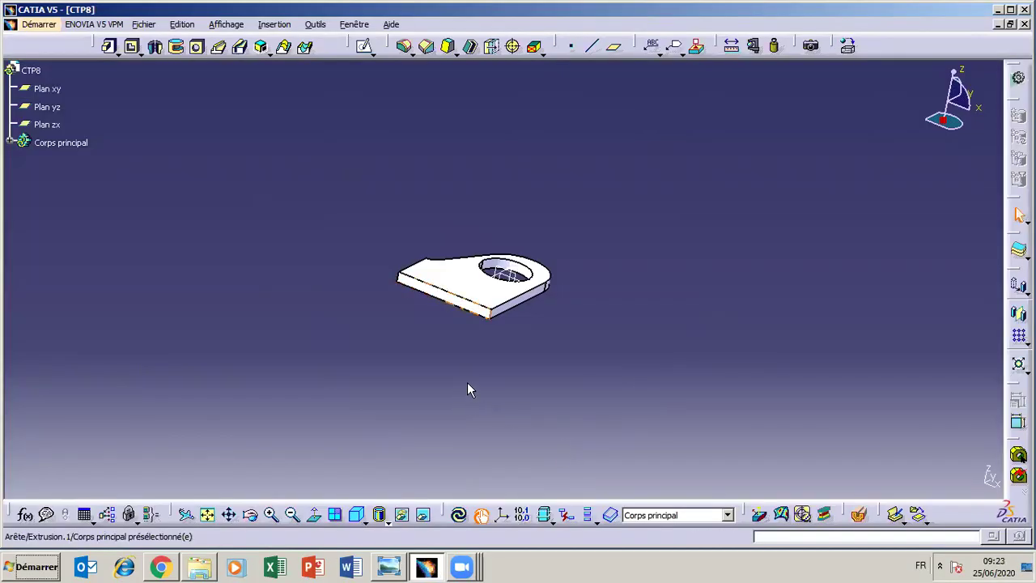
{"action": "left_click", "coordinate": [401, 381]}
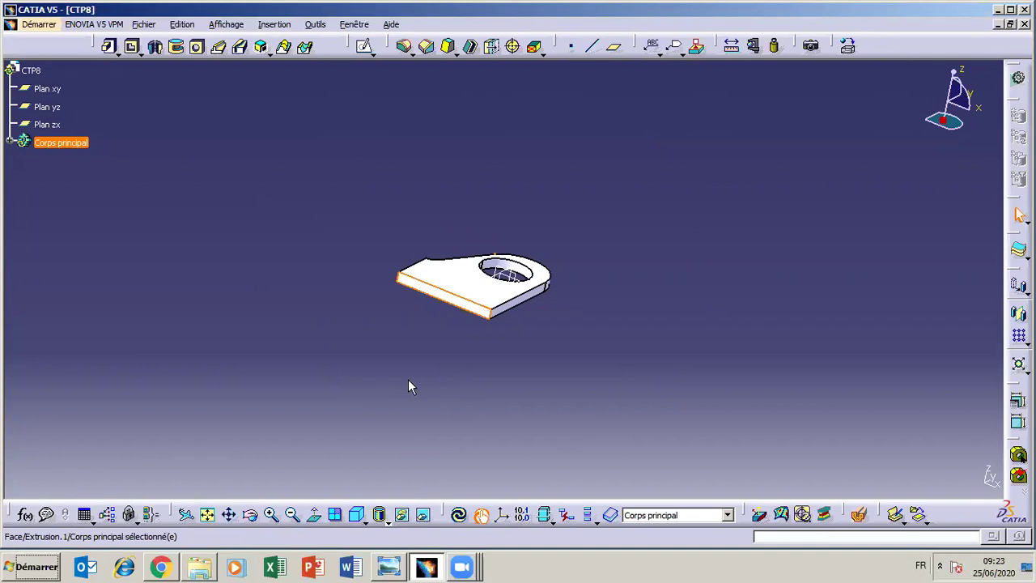
{"action": "key", "text": "s"}
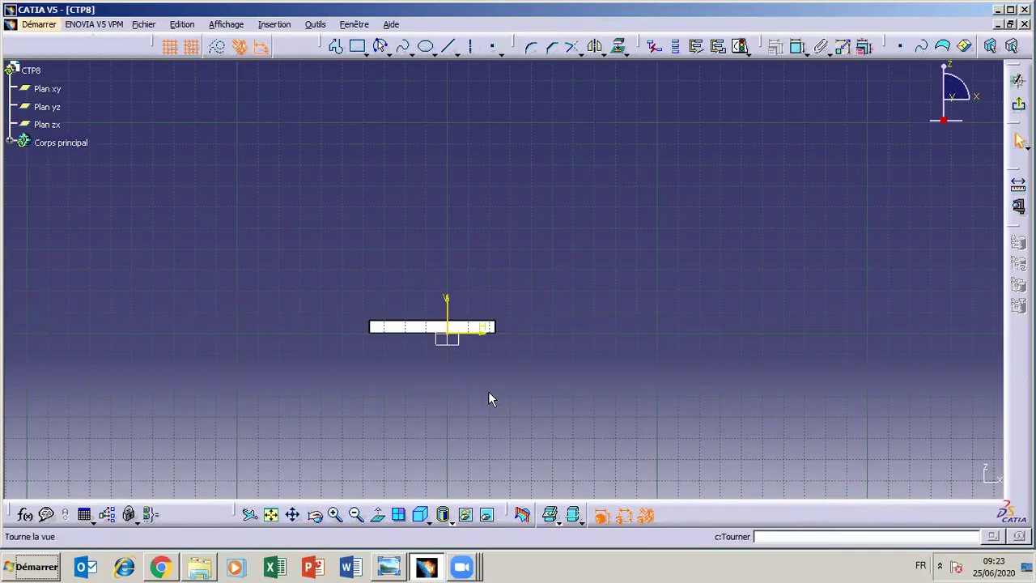
{"action": "middle_click_drag", "start_coordinate": [488, 391], "coordinate": [507, 393]}
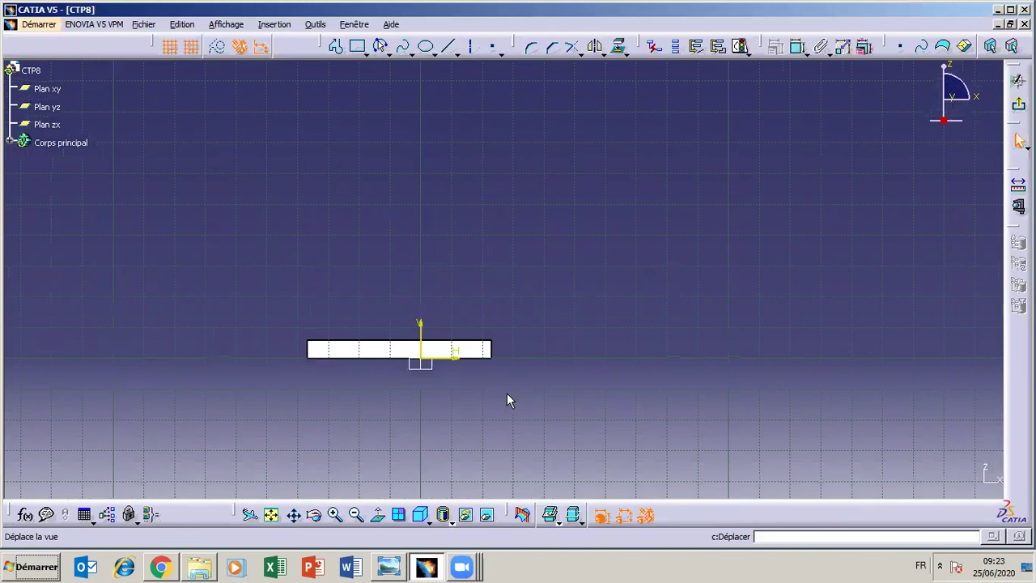
{"action": "middle_click_drag", "start_coordinate": [511, 393], "coordinate": [512, 395]}
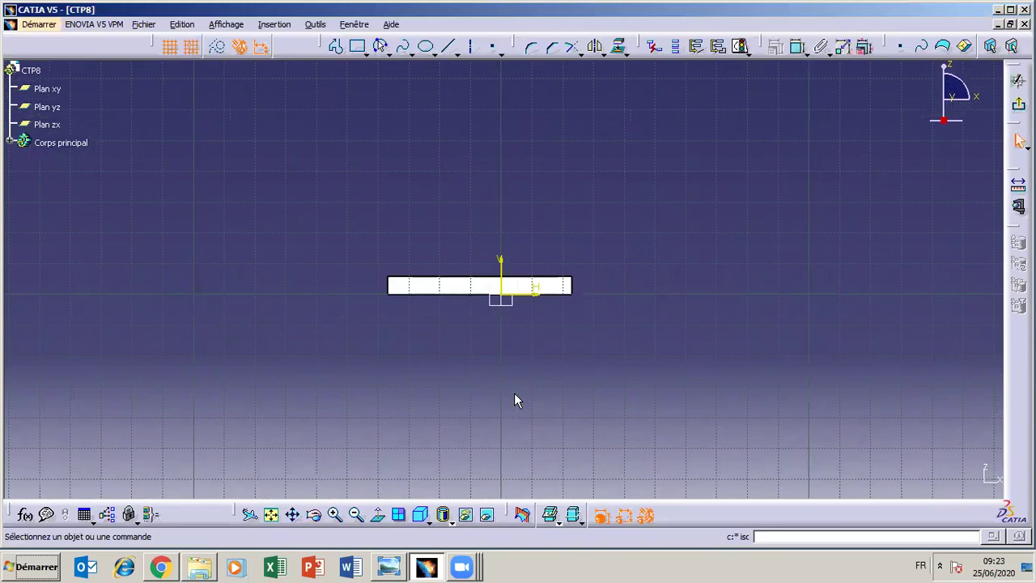
Check the TP12 drawing and draw two vertical axes crossing the plate's end face, at about H -30 mm and H 10 mm
{"action": "key", "text": "alt+Tab"}
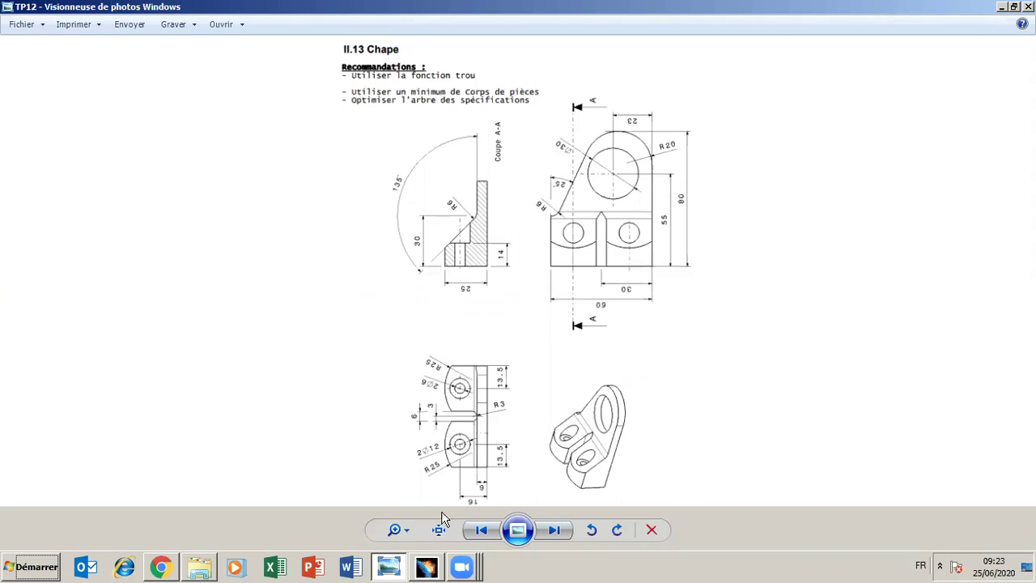
{"action": "left_click", "coordinate": [426, 567]}
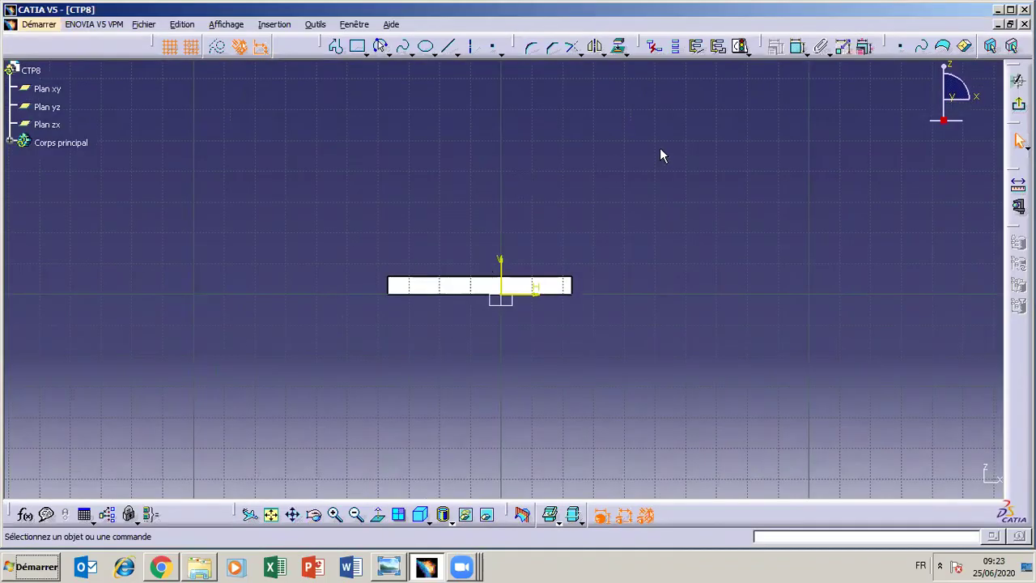
{"action": "left_click", "coordinate": [473, 49]}
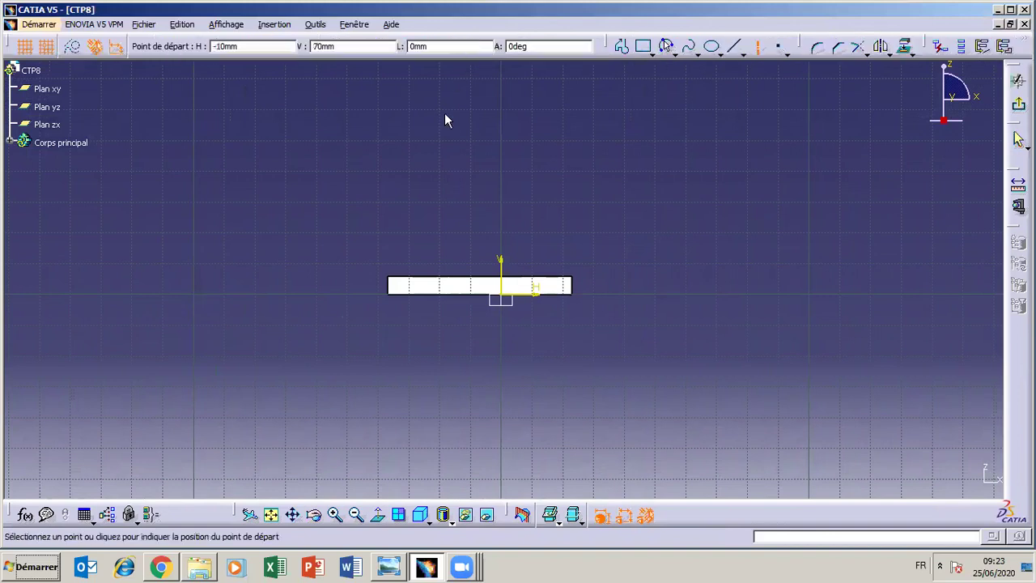
{"action": "left_click", "coordinate": [417, 172]}
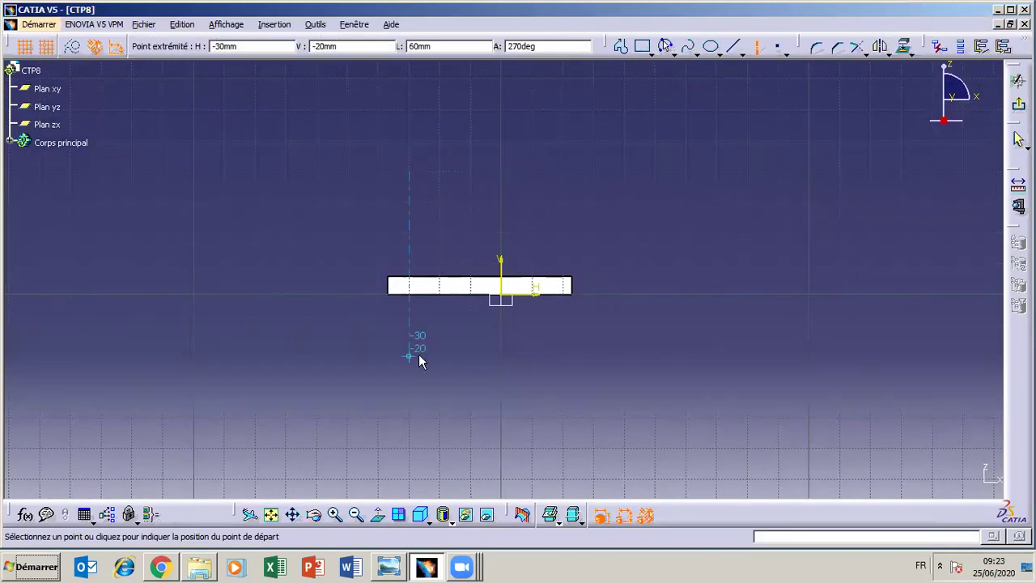
{"action": "left_click", "coordinate": [412, 444]}
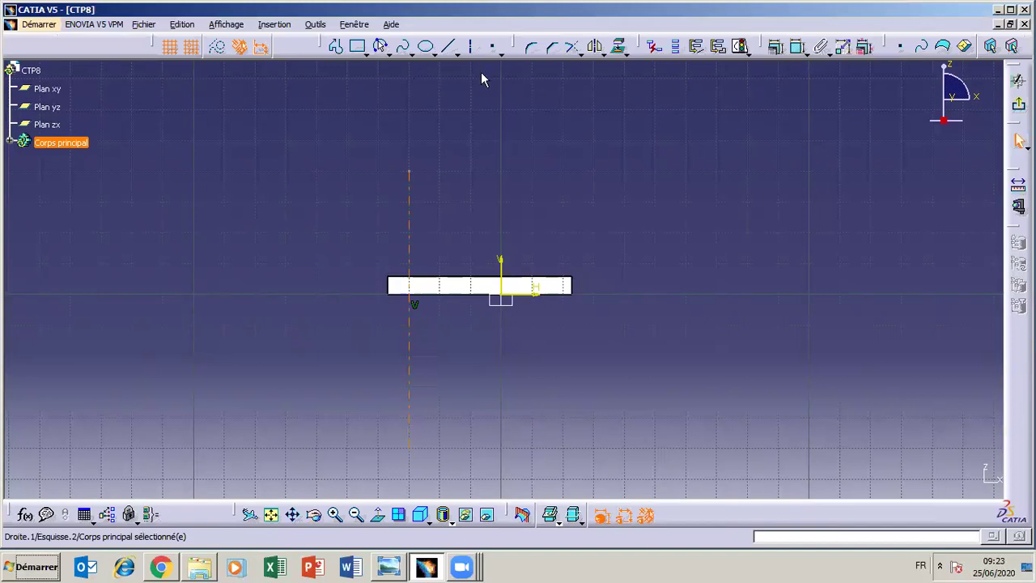
{"action": "left_click", "coordinate": [470, 47]}
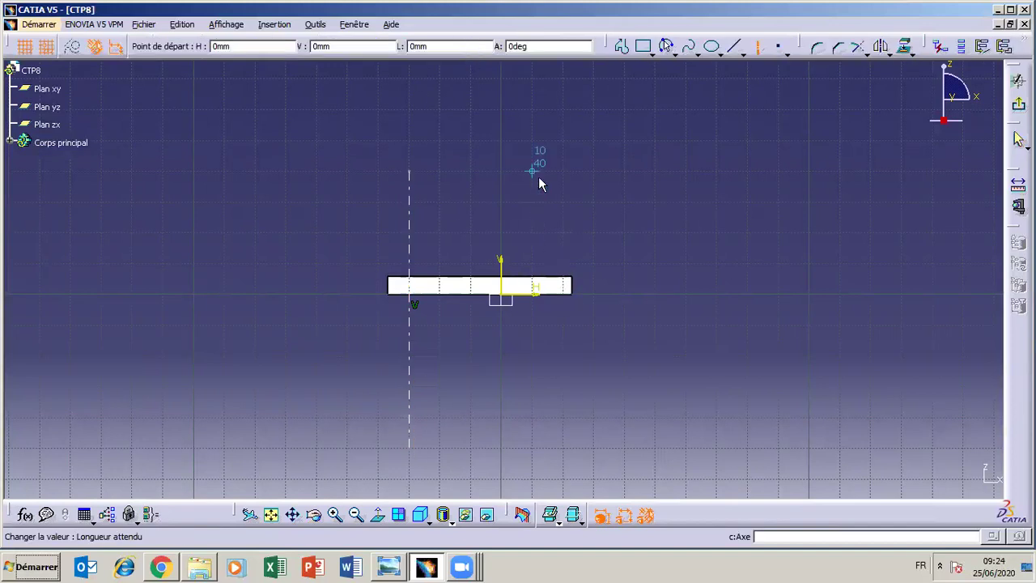
{"action": "left_click", "coordinate": [536, 258]}
{"action": "left_click", "coordinate": [539, 382]}
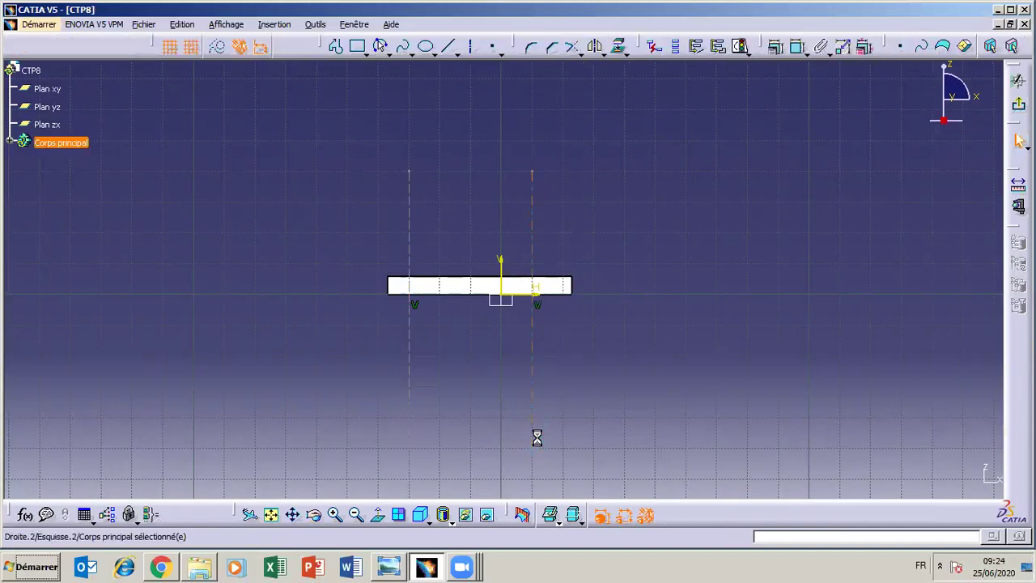
{"action": "left_click", "coordinate": [616, 414]}
Dimension the right axis at 13.5 mm from the plate's right side edge
{"action": "left_click", "coordinate": [798, 46]}
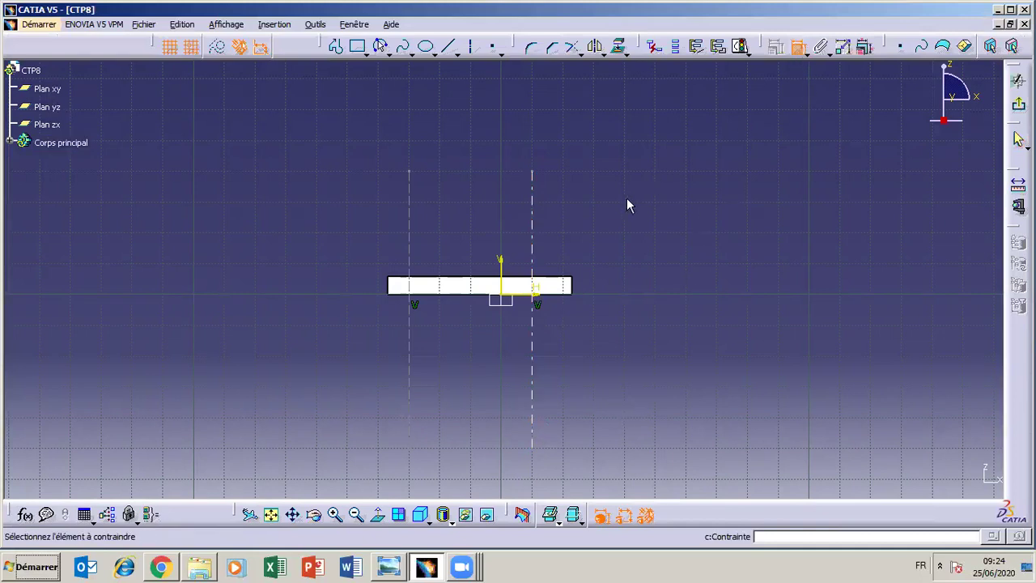
{"action": "left_click", "coordinate": [574, 285]}
{"action": "left_click", "coordinate": [534, 248]}
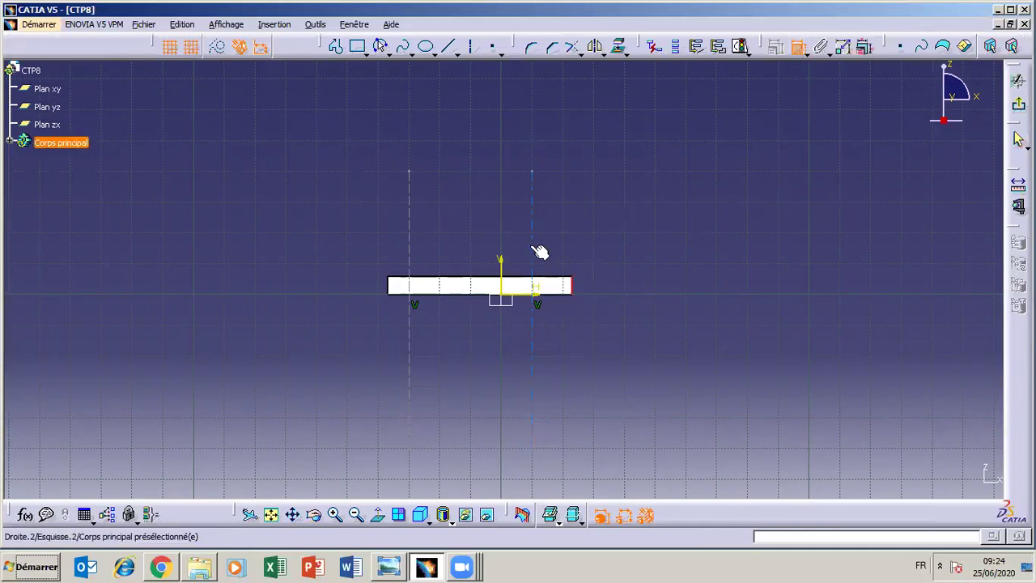
{"action": "double_click", "coordinate": [554, 204]}
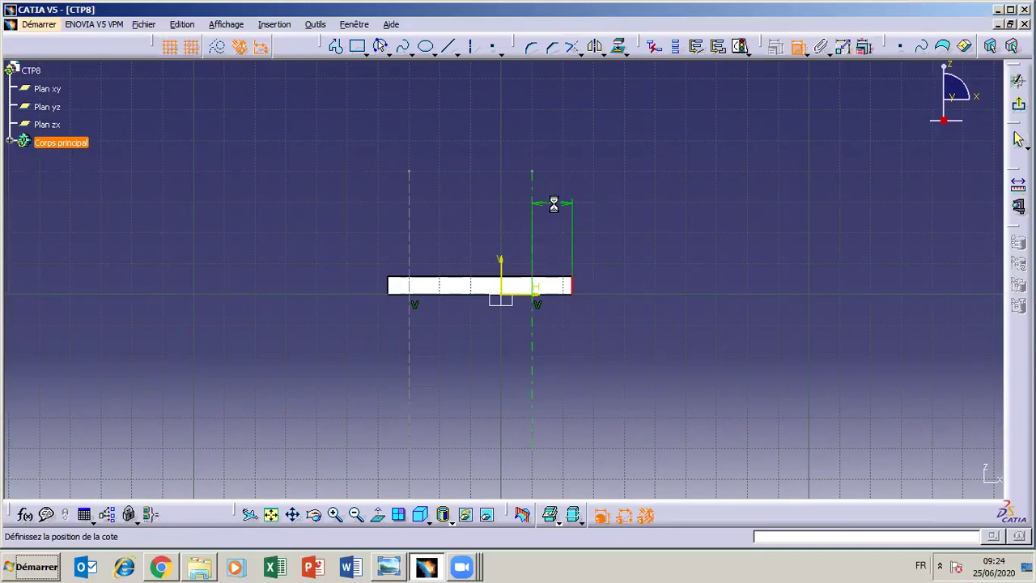
{"action": "type", "text": ",5mm"}
{"action": "key", "text": "Return"}
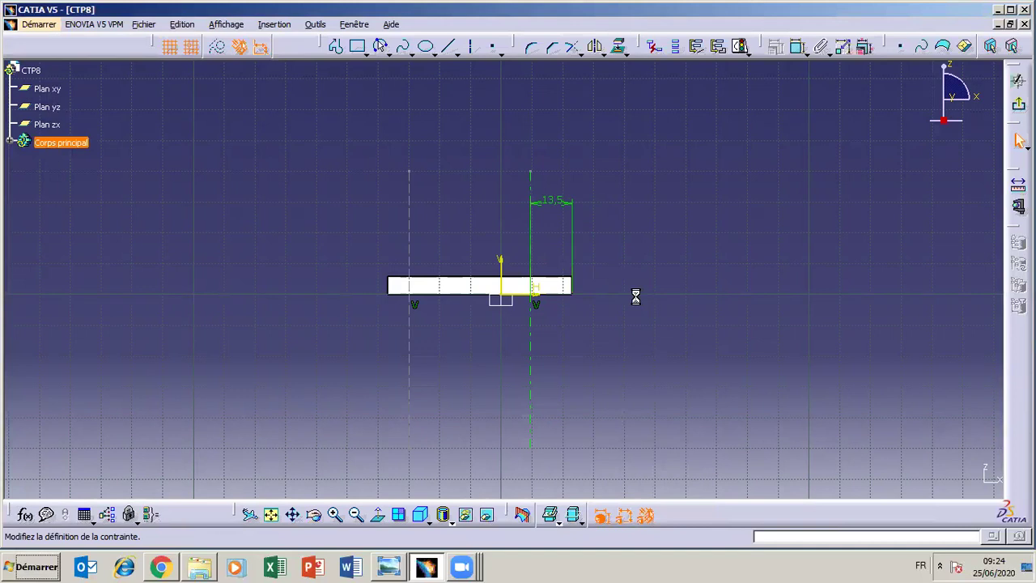
Dimension the left axis at 13.5 mm from the plate's left side edge
{"action": "left_click", "coordinate": [797, 46]}
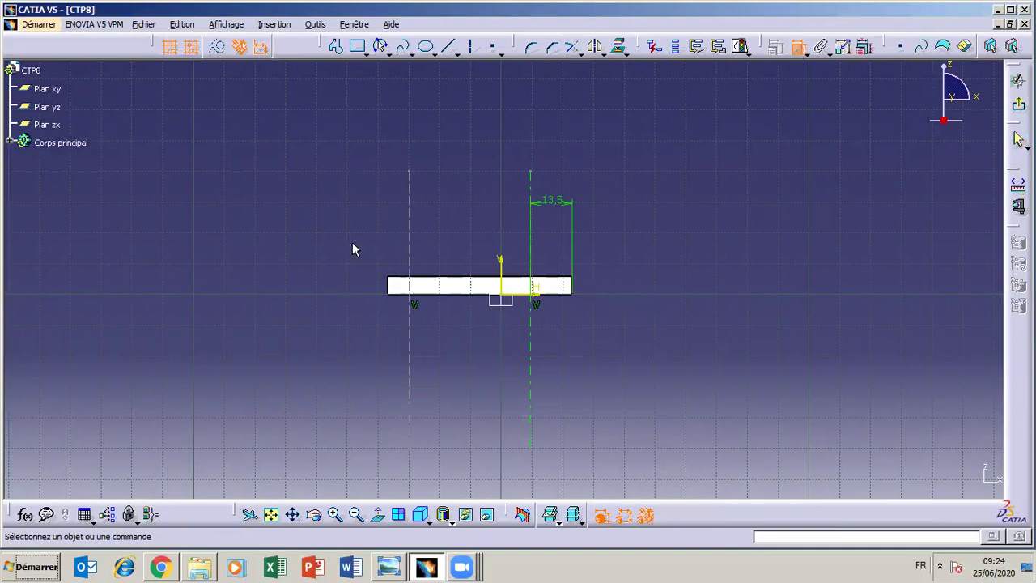
{"action": "left_click", "coordinate": [410, 243]}
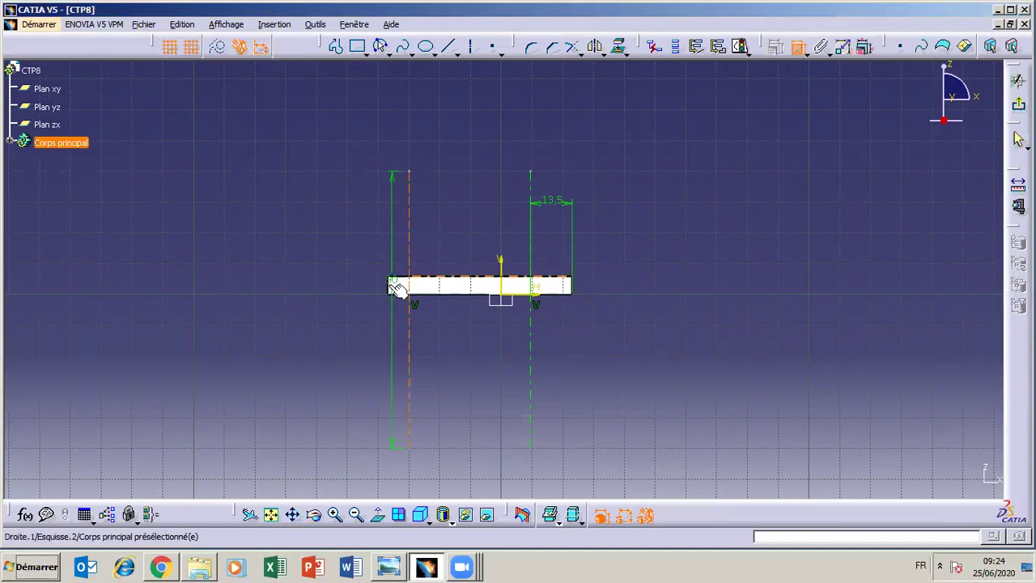
{"action": "left_click", "coordinate": [396, 290]}
{"action": "left_click", "coordinate": [399, 186]}
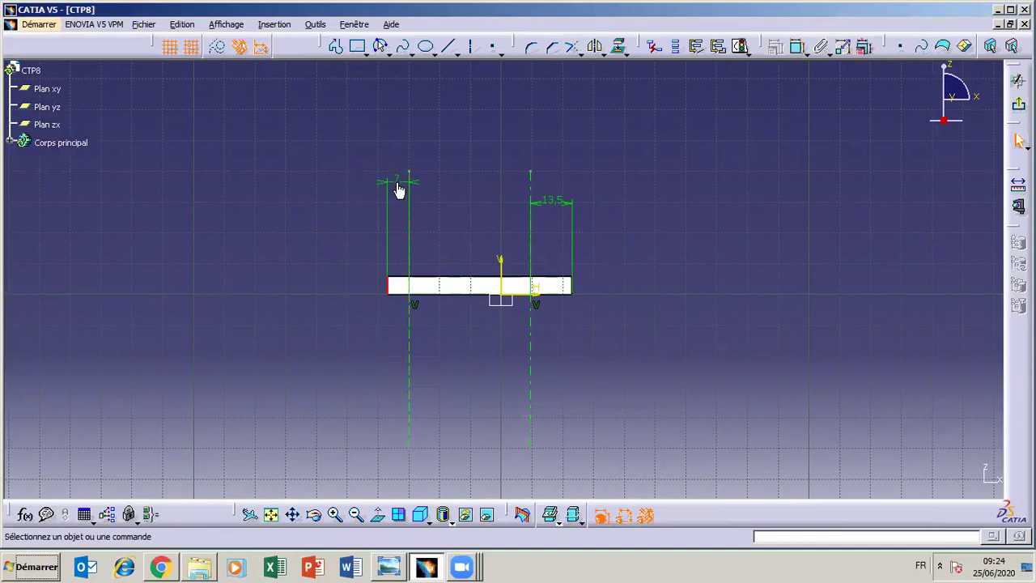
{"action": "double_click", "coordinate": [398, 186]}
{"action": "type", "text": "13"}
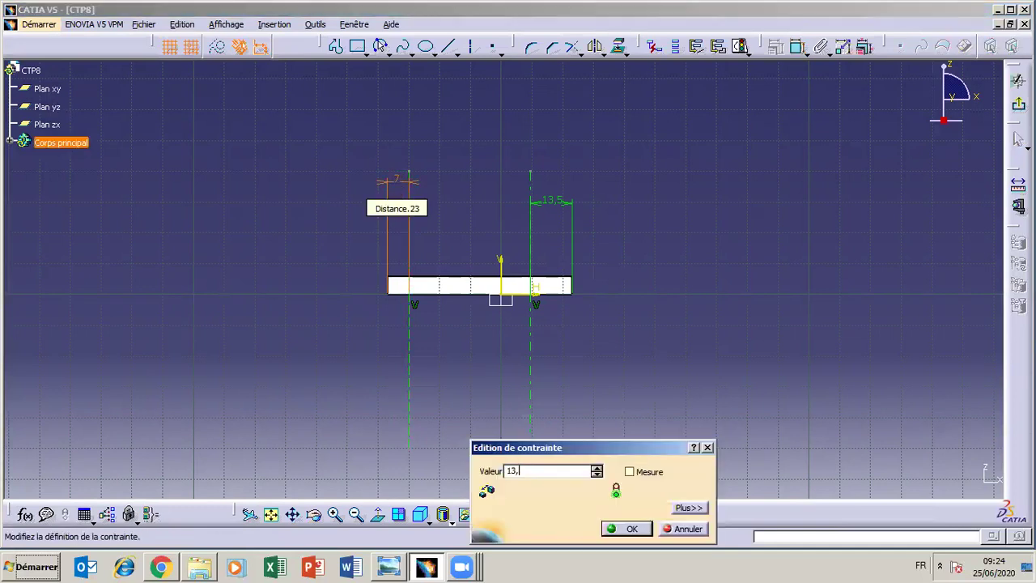
{"action": "type", "text": ",5"}
{"action": "key", "text": "Return"}
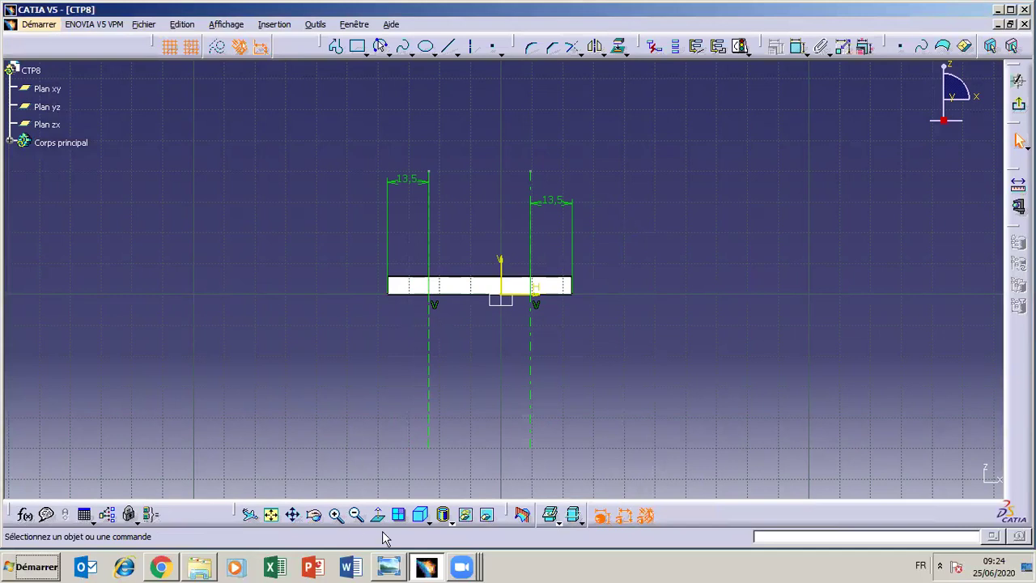
Consult the TP12 drawing and sketch an open U-shaped profile of three lines around the left axis, just above the plate's upper edge
{"action": "left_click", "coordinate": [387, 568]}
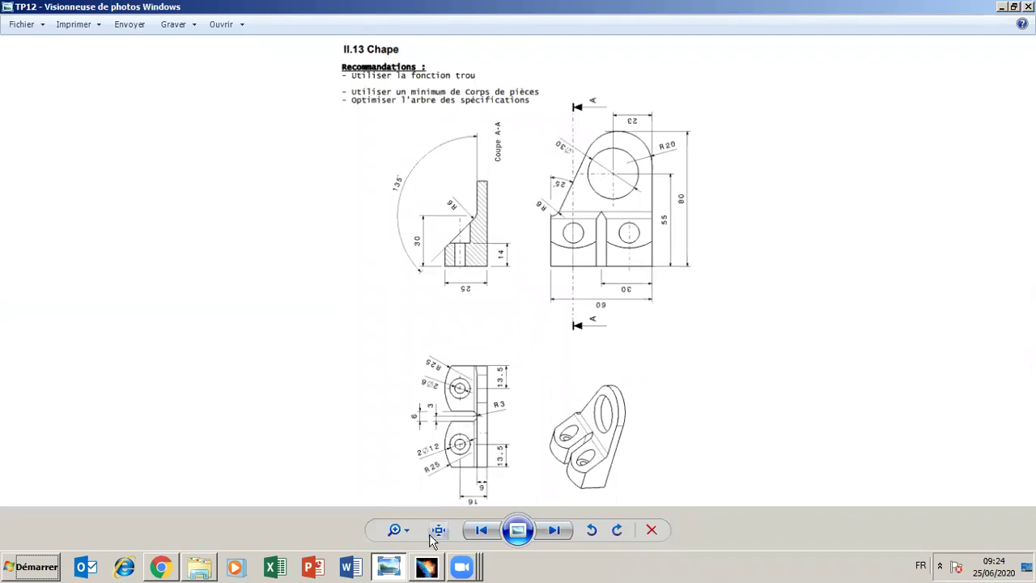
{"action": "left_click", "coordinate": [389, 569]}
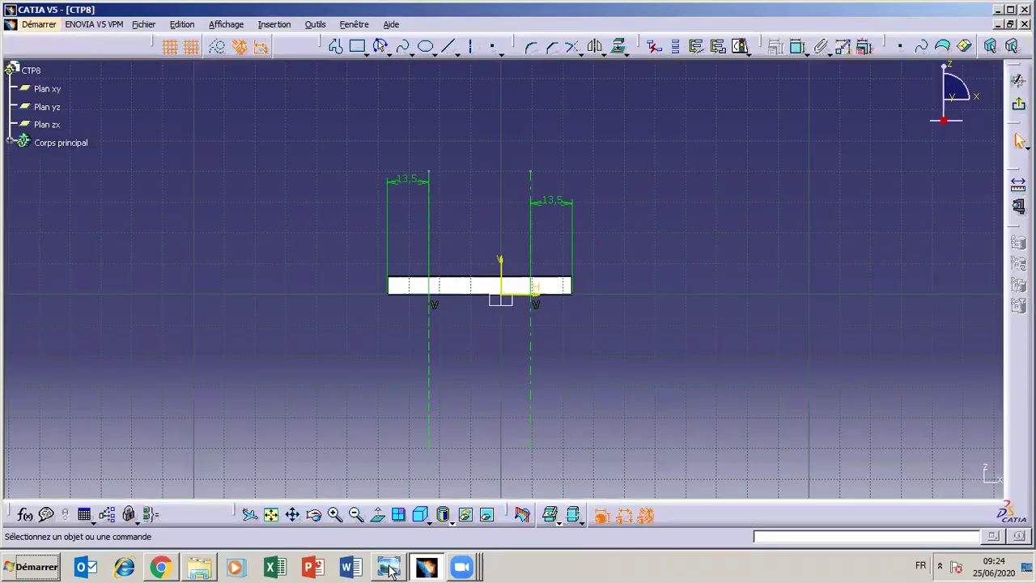
{"action": "left_click", "coordinate": [336, 46]}
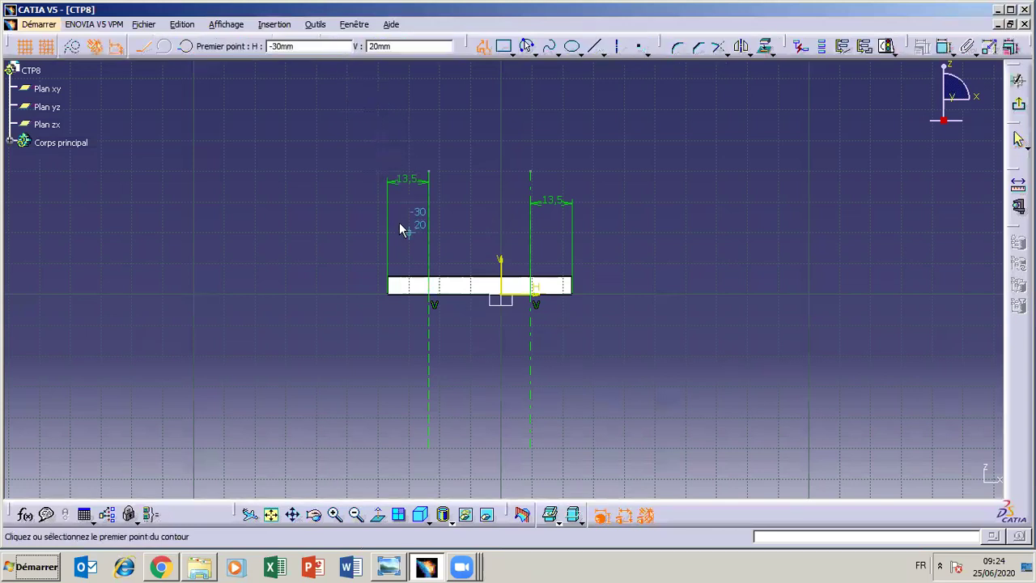
{"action": "left_click", "coordinate": [440, 267]}
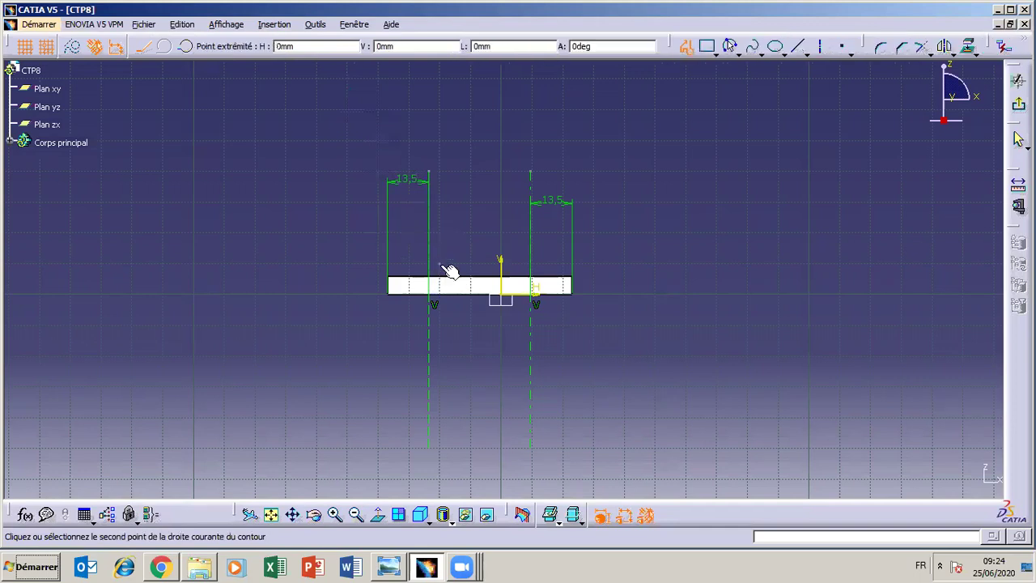
{"action": "left_click", "coordinate": [379, 265]}
{"action": "left_click", "coordinate": [378, 202]}
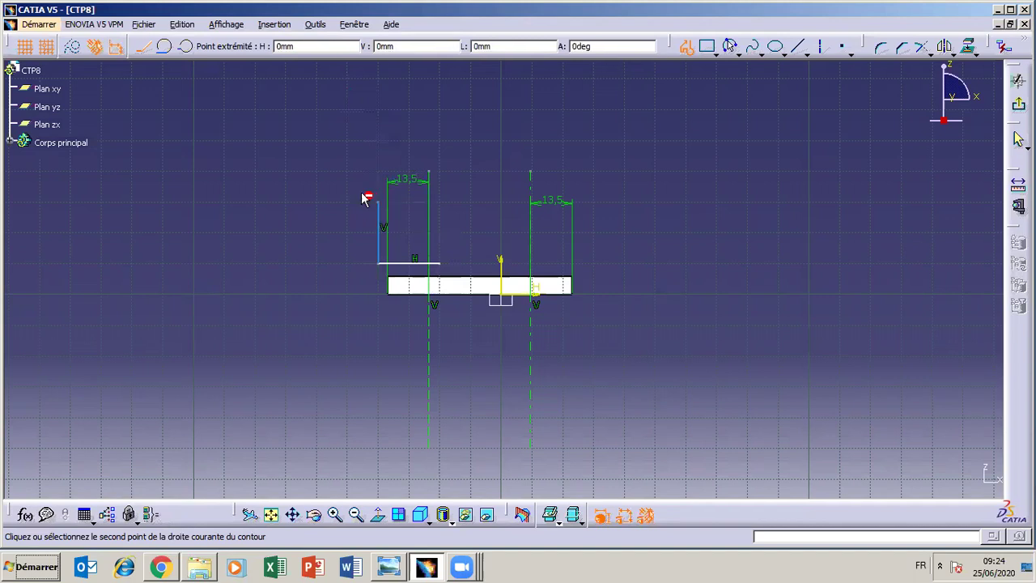
{"action": "key", "text": "Escape"}
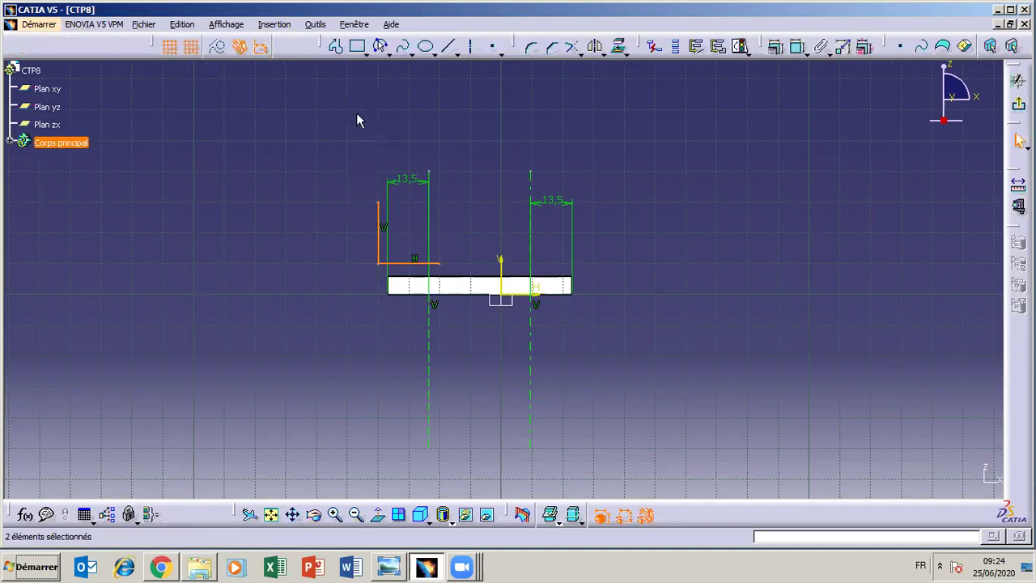
{"action": "left_click", "coordinate": [448, 47]}
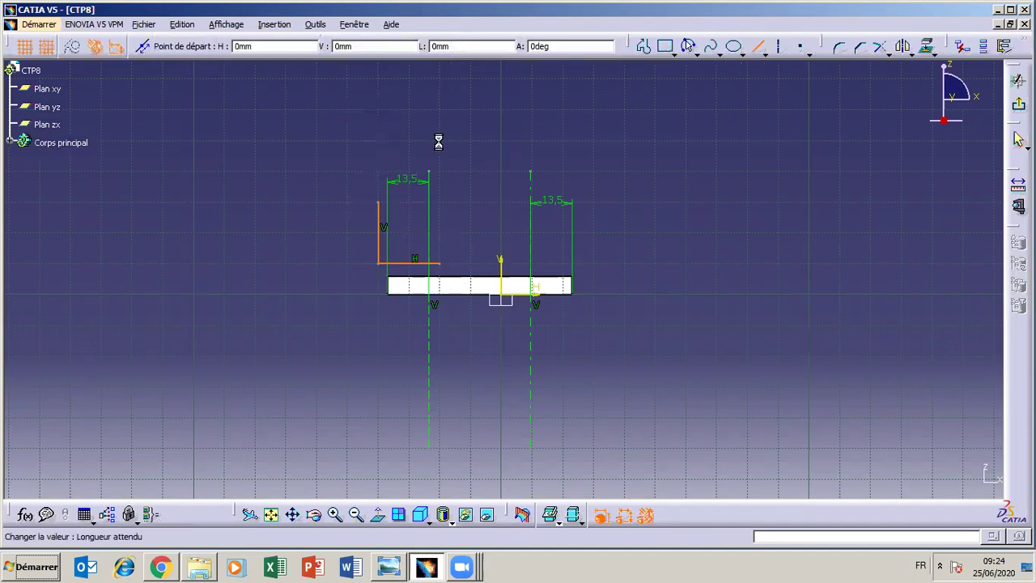
{"action": "left_click", "coordinate": [442, 265]}
{"action": "left_click", "coordinate": [441, 203]}
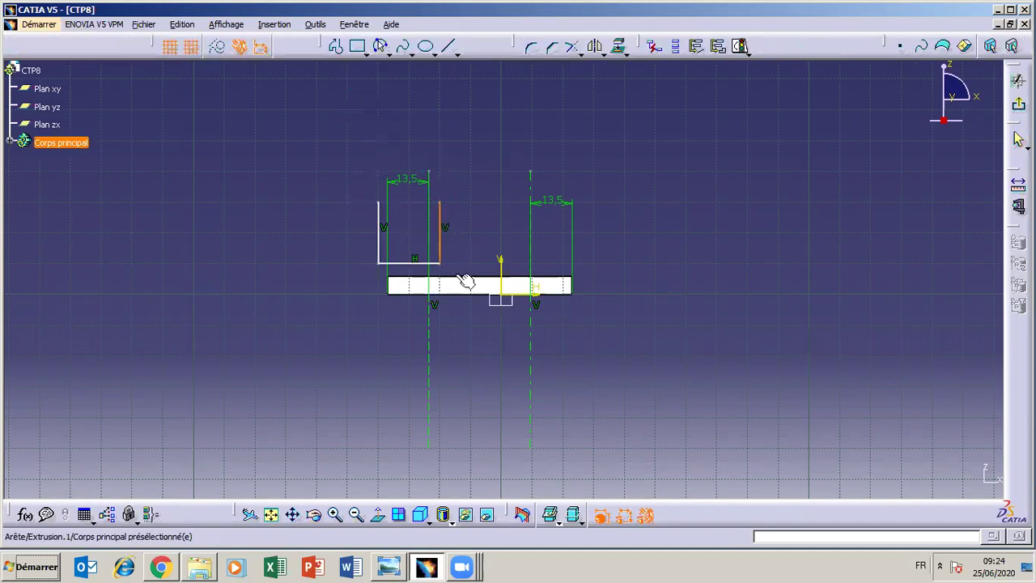
Make the horizontal base line of the U-shaped profile coincident with the plate's upper edge
{"action": "left_click", "coordinate": [411, 270]}
{"action": "left_click", "coordinate": [445, 277], "text": "ctrl"}
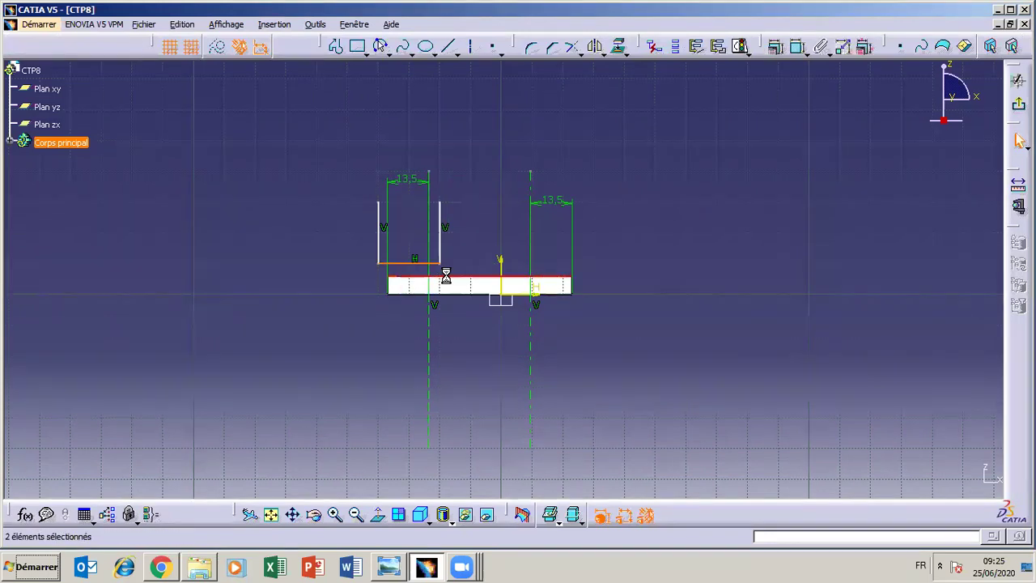
{"action": "left_click", "coordinate": [776, 46]}
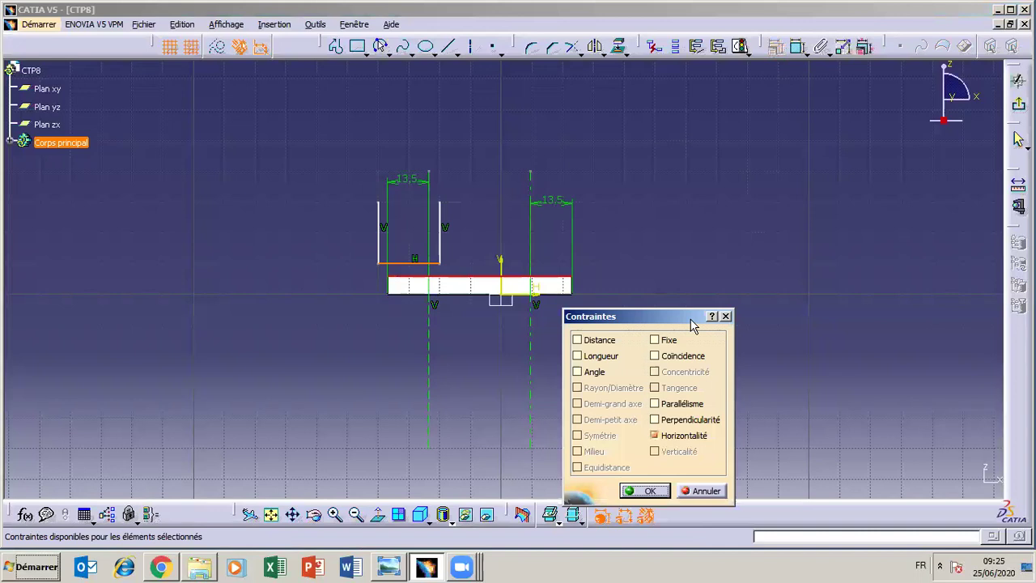
{"action": "left_click", "coordinate": [655, 356]}
{"action": "left_click", "coordinate": [648, 491]}
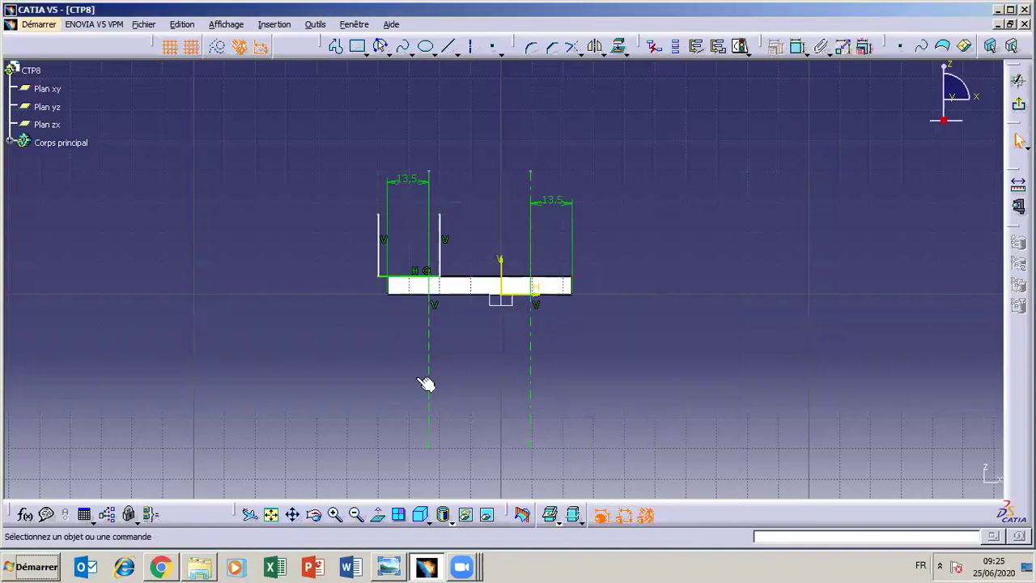
Make the U-shaped profile's left vertical line coincident with the plate's left side edge
{"action": "left_click", "coordinate": [386, 258]}
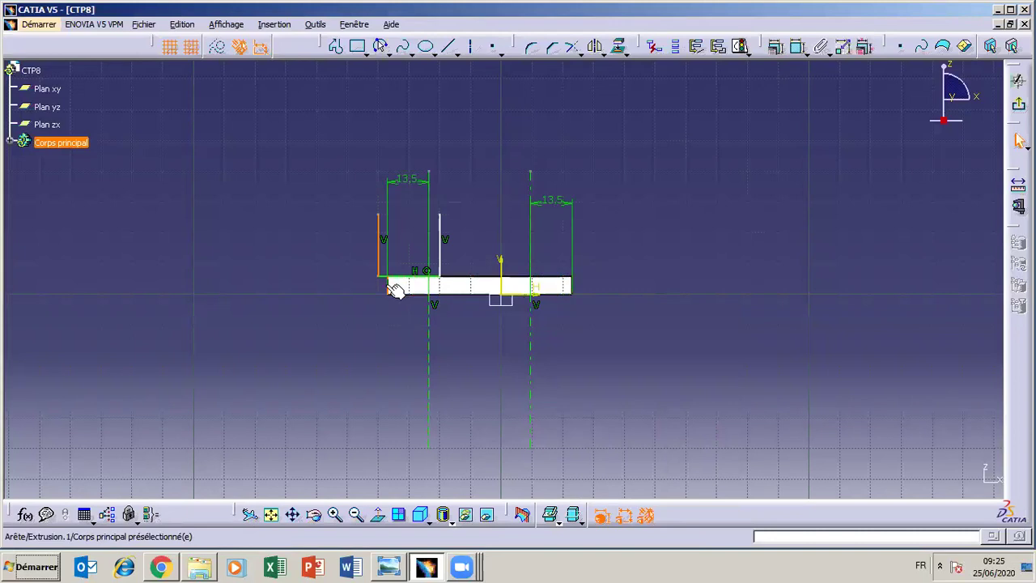
{"action": "left_click", "coordinate": [395, 290], "text": "ctrl"}
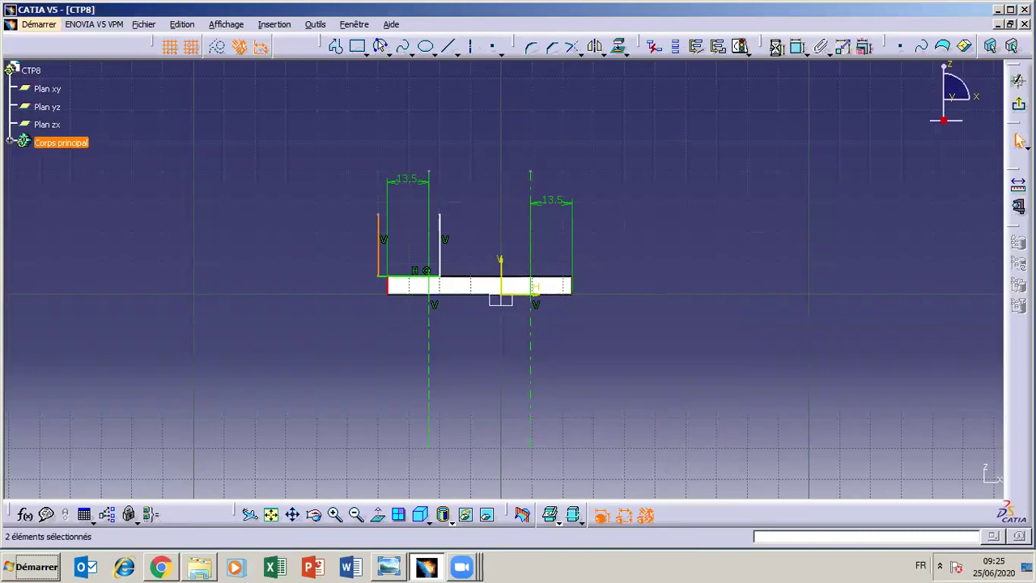
{"action": "left_click", "coordinate": [654, 355]}
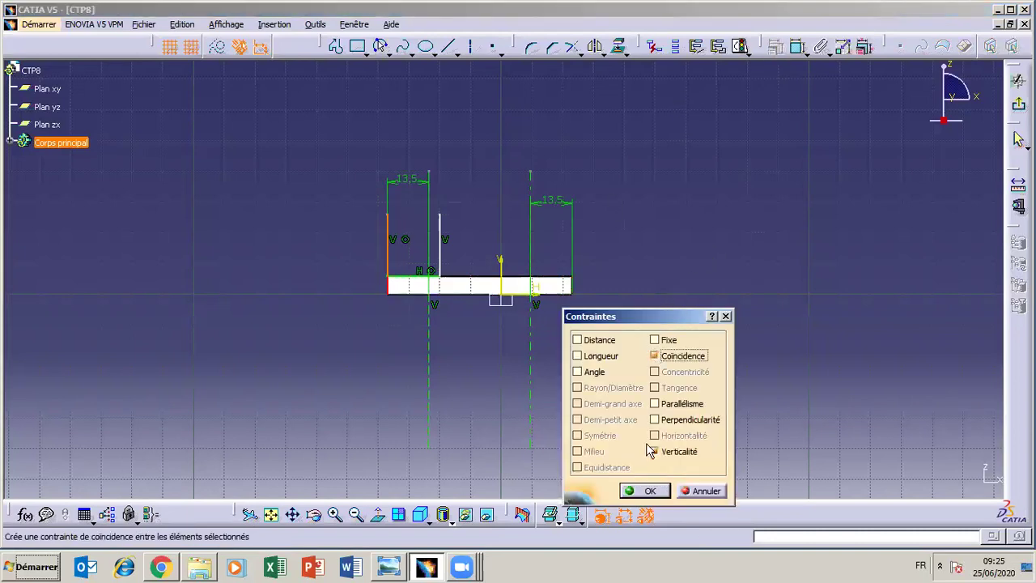
{"action": "left_click", "coordinate": [648, 491]}
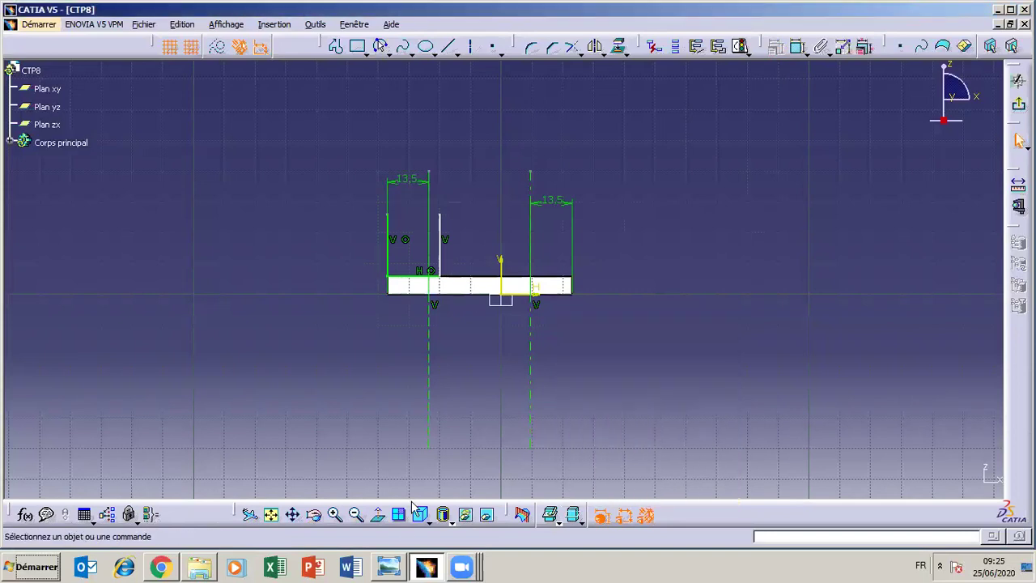
Consult the TP12 drawing and dimension the width between the profile's two vertical lines at 27 mm, centring the dimension text
{"action": "left_click", "coordinate": [390, 568]}
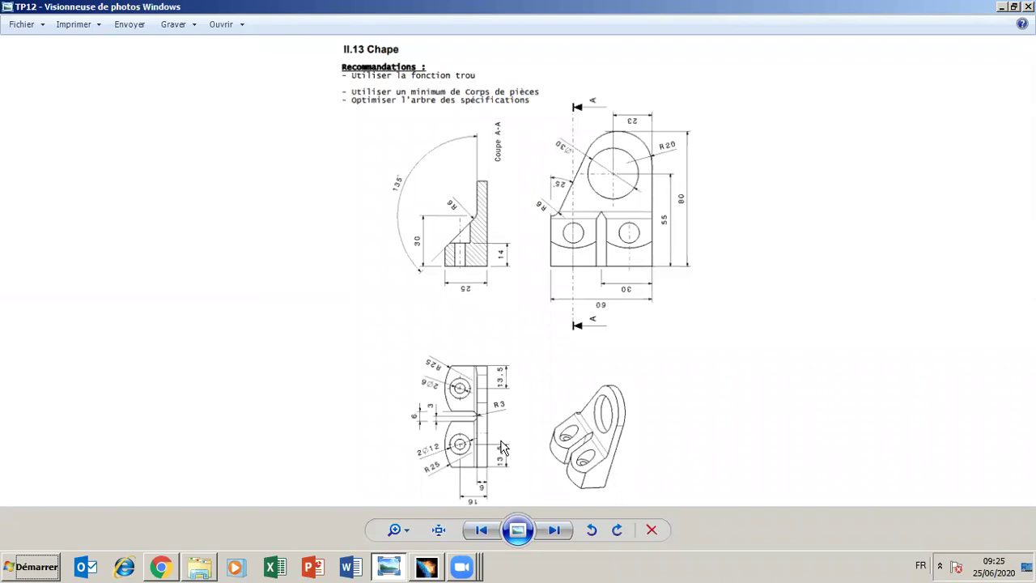
{"action": "left_click", "coordinate": [388, 569]}
{"action": "left_click", "coordinate": [798, 46]}
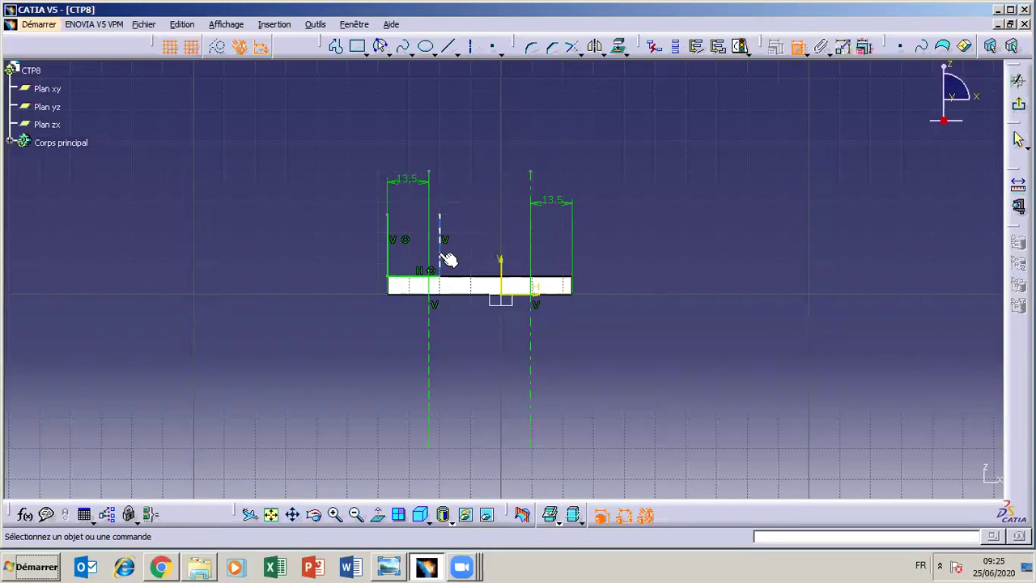
{"action": "left_click", "coordinate": [441, 257]}
{"action": "left_click", "coordinate": [391, 258]}
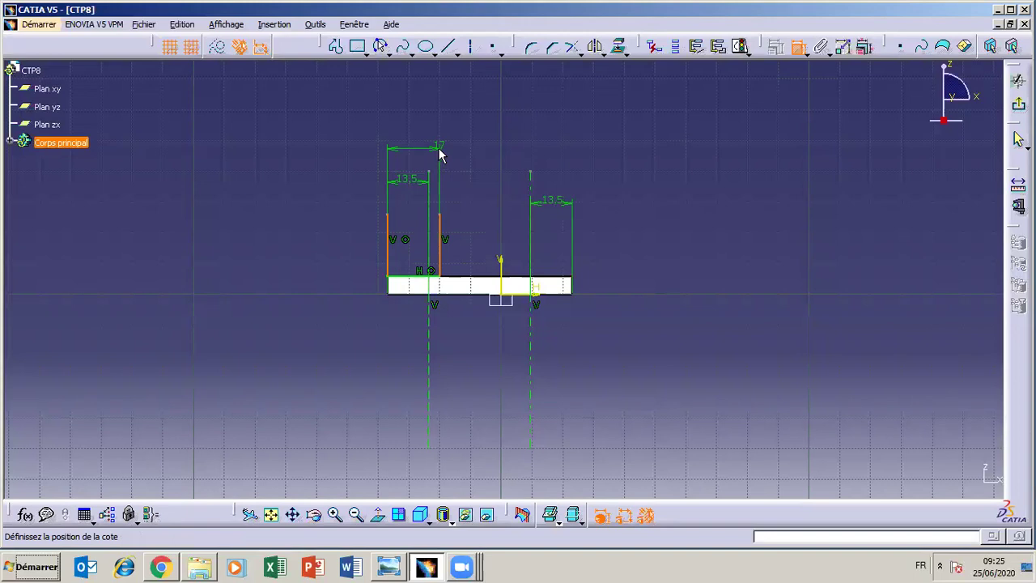
{"action": "double_click", "coordinate": [441, 157]}
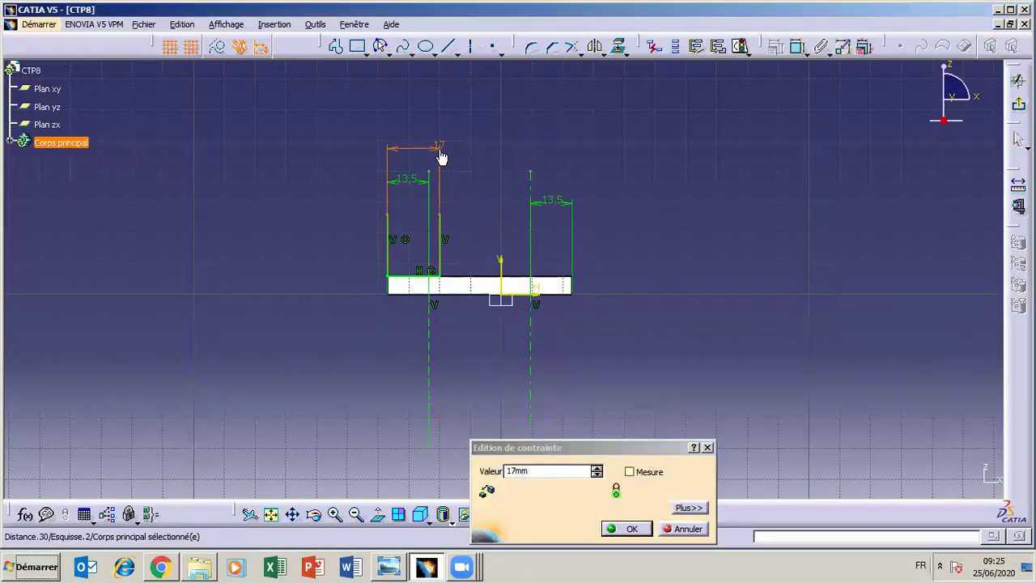
{"action": "type", "text": "27"}
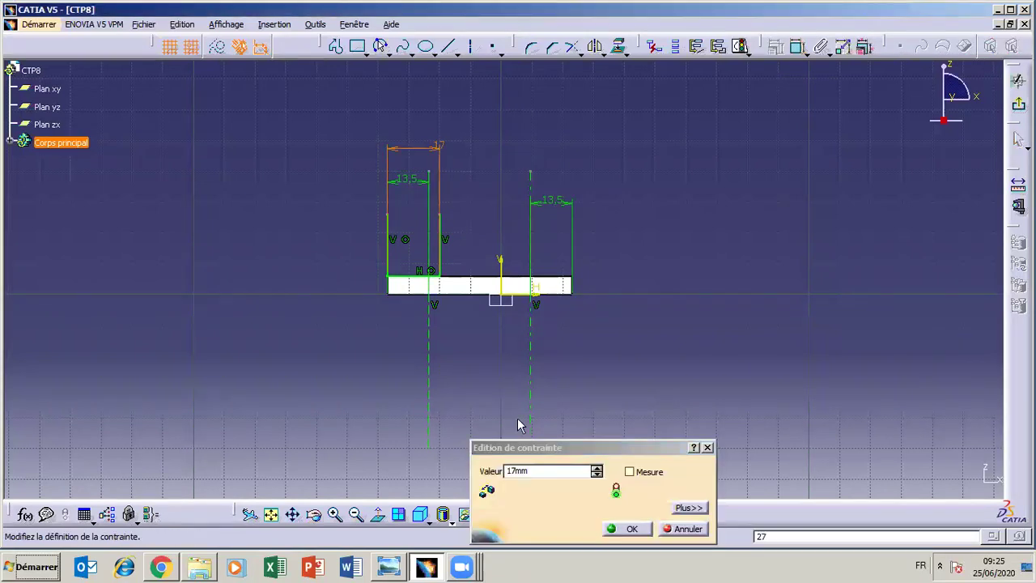
{"action": "double_click", "coordinate": [531, 471]}
{"action": "type", "text": "27"}
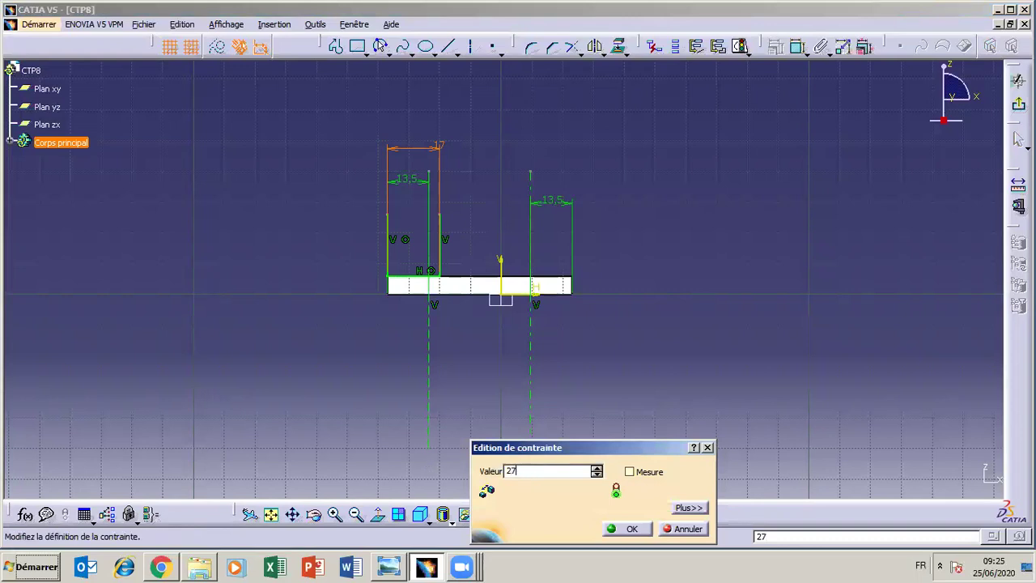
{"action": "key", "text": "Return"}
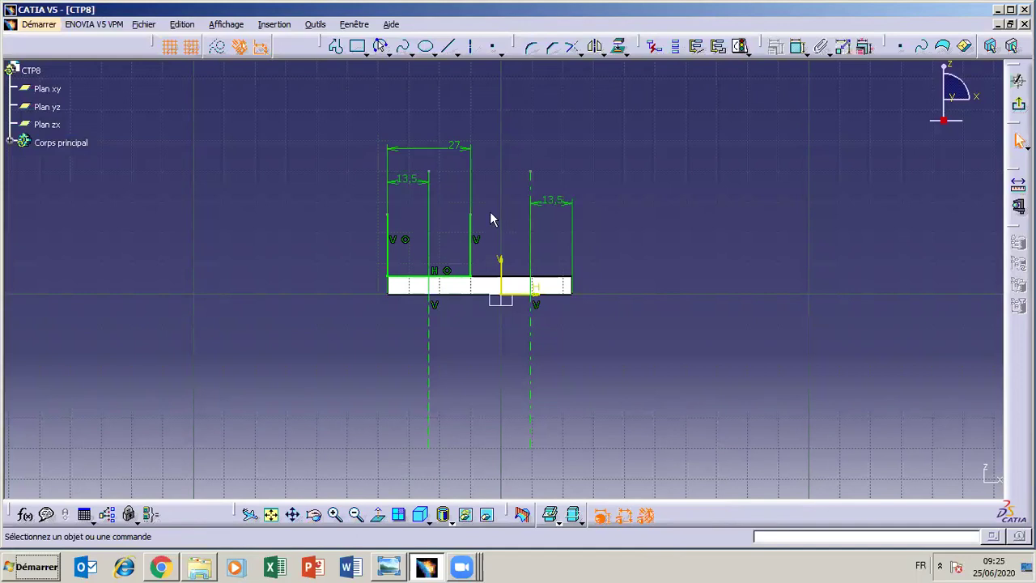
{"action": "left_click", "coordinate": [433, 149]}
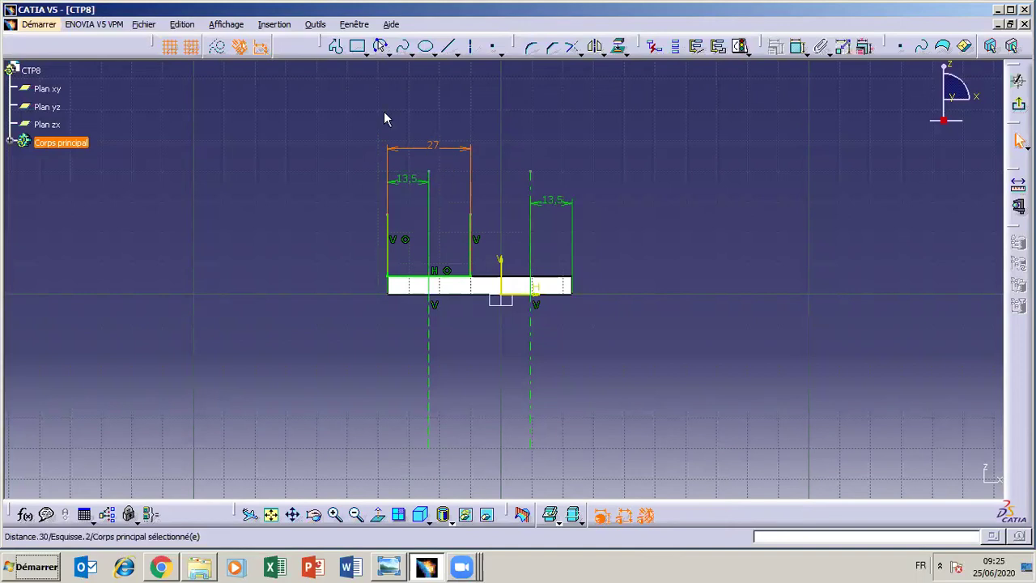
Close the profile's open upper end with an arc of about 23.5 mm radius joining the two vertical lines' ends
{"action": "left_click", "coordinate": [382, 47]}
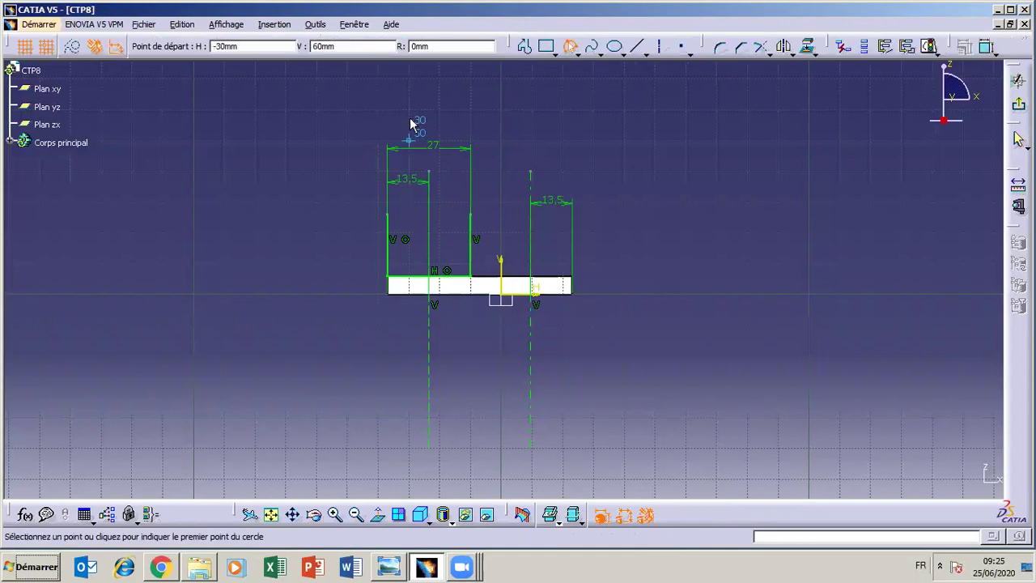
{"action": "left_click", "coordinate": [388, 215]}
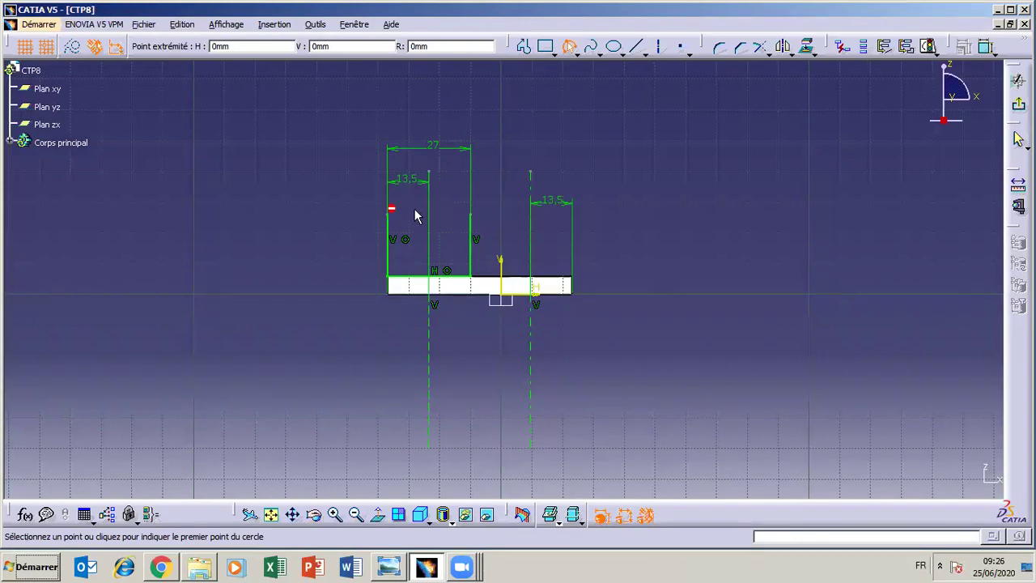
{"action": "left_click", "coordinate": [470, 213]}
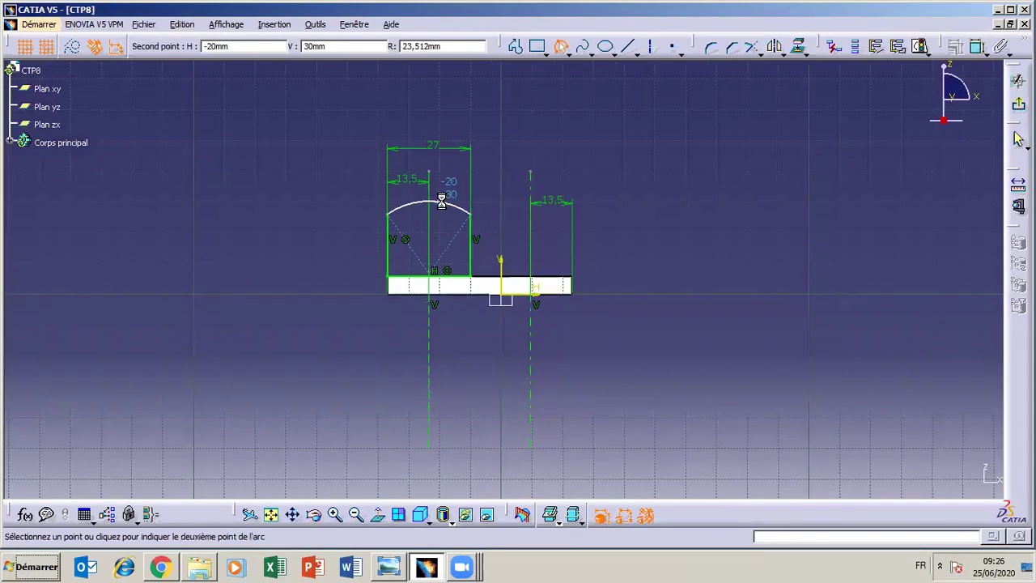
{"action": "left_click", "coordinate": [441, 200]}
Dimension the closing arc's radius and set it to 25 mm according to the TP12 drawing
{"action": "left_click", "coordinate": [796, 48]}
{"action": "left_click", "coordinate": [455, 204]}
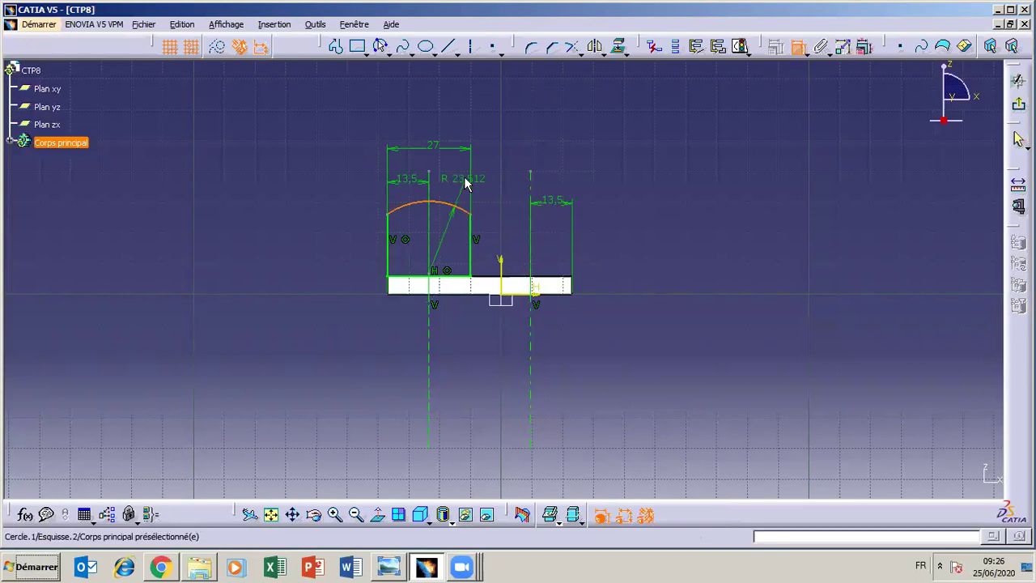
{"action": "left_click", "coordinate": [454, 181]}
{"action": "left_click", "coordinate": [387, 567]}
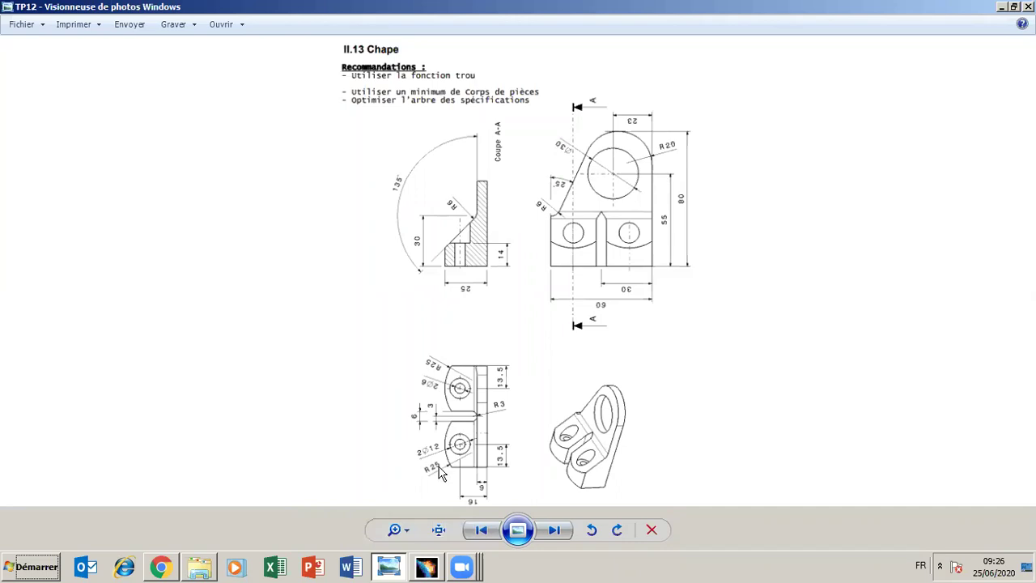
{"action": "left_click", "coordinate": [389, 567]}
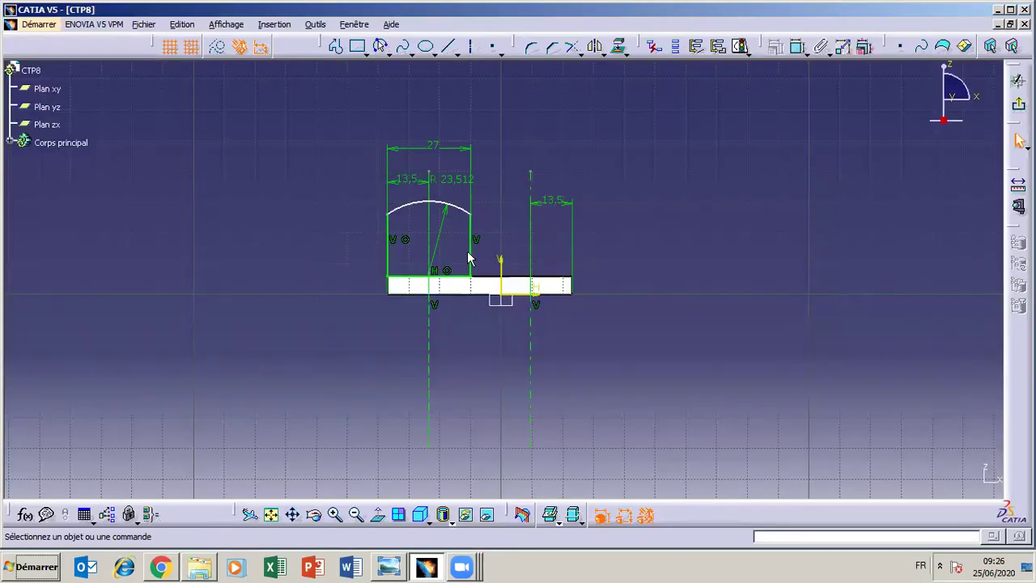
{"action": "double_click", "coordinate": [449, 183]}
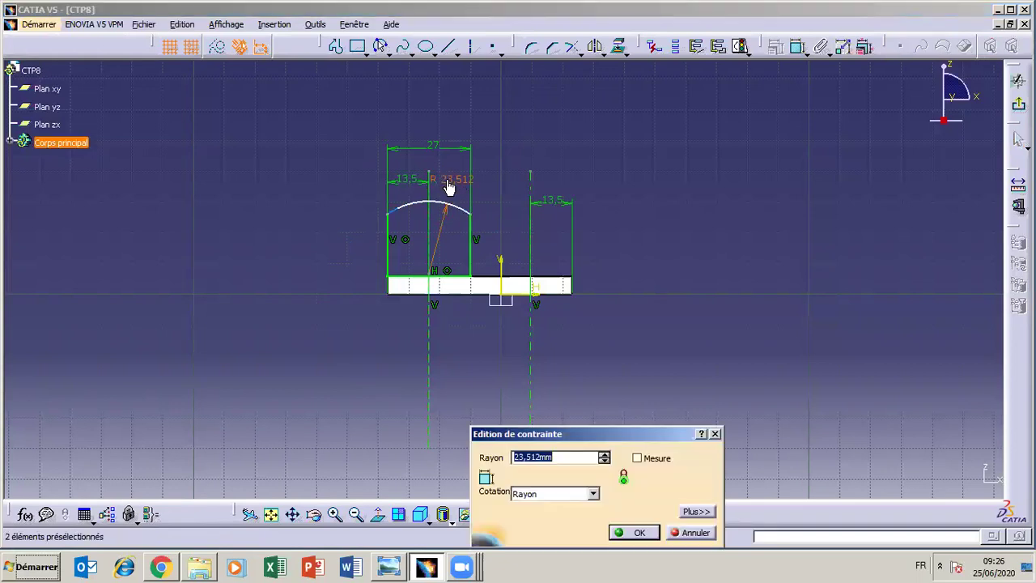
{"action": "type", "text": "25"}
{"action": "key", "text": "Return"}
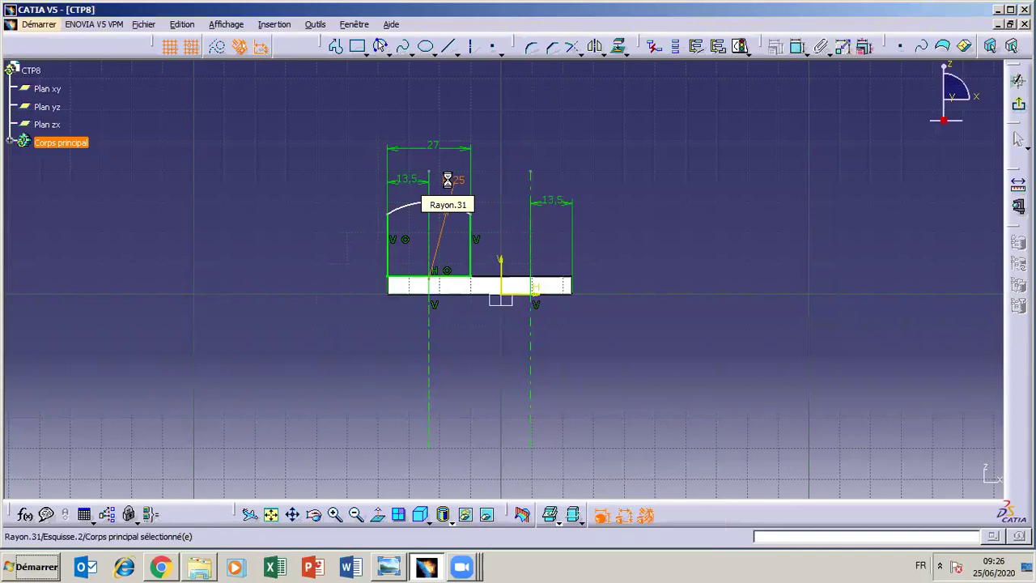
Check the TP12 drawing and make the arc's centre point coincident with the left vertical axis
{"action": "left_click", "coordinate": [392, 568]}
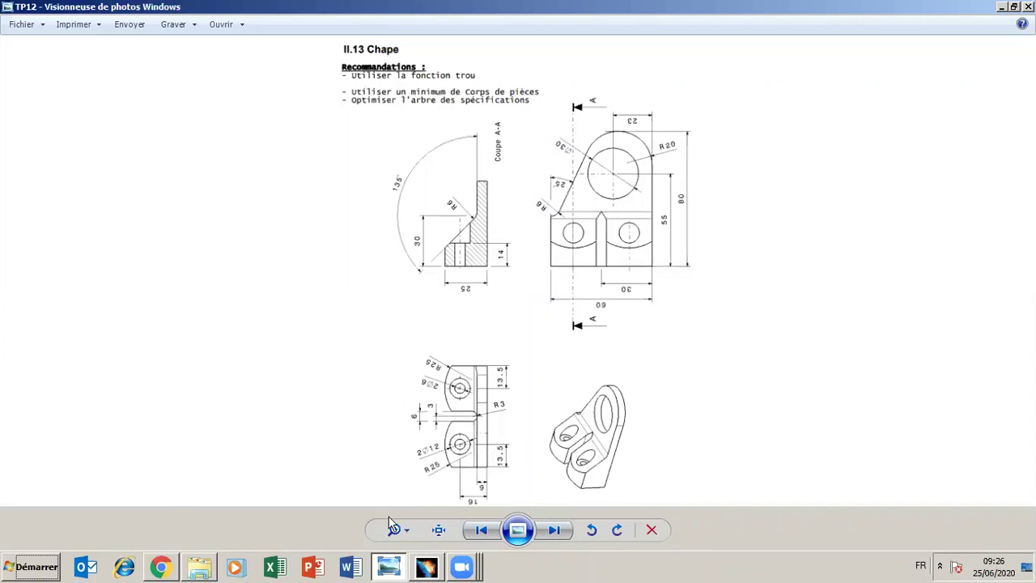
{"action": "left_click", "coordinate": [388, 566]}
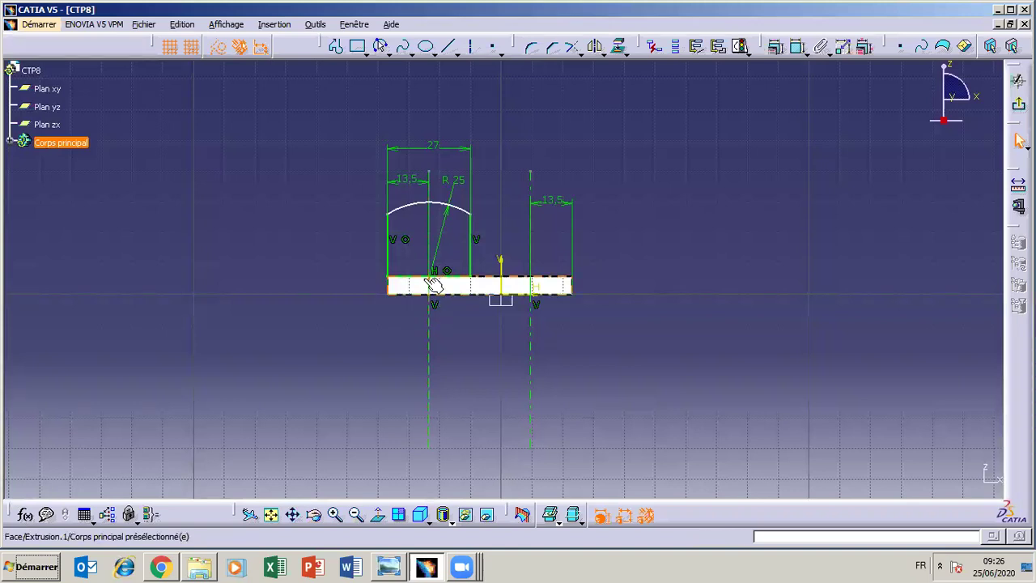
{"action": "left_click_drag", "start_coordinate": [438, 285], "coordinate": [438, 284]}
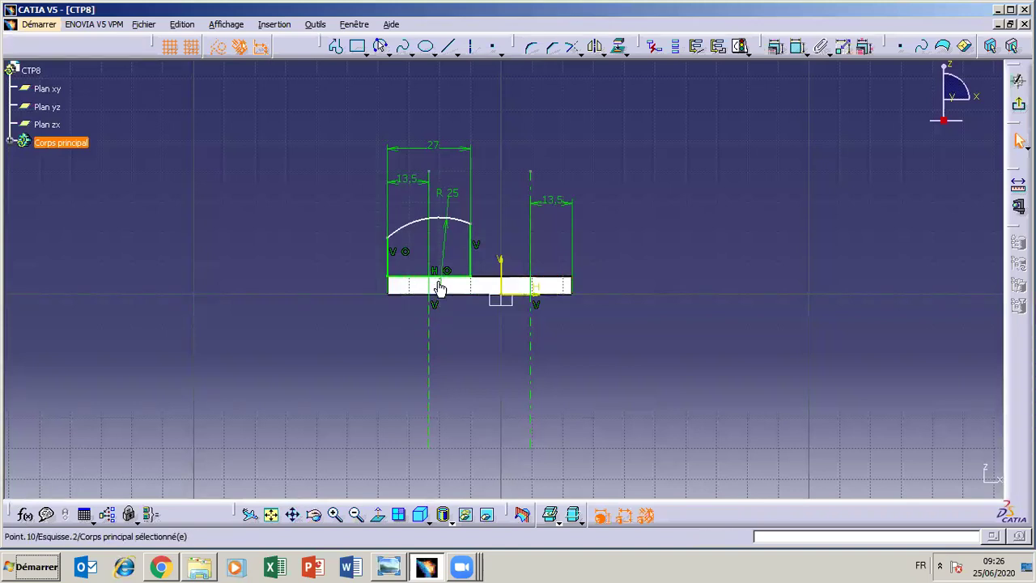
{"action": "left_click", "coordinate": [430, 362], "text": "ctrl"}
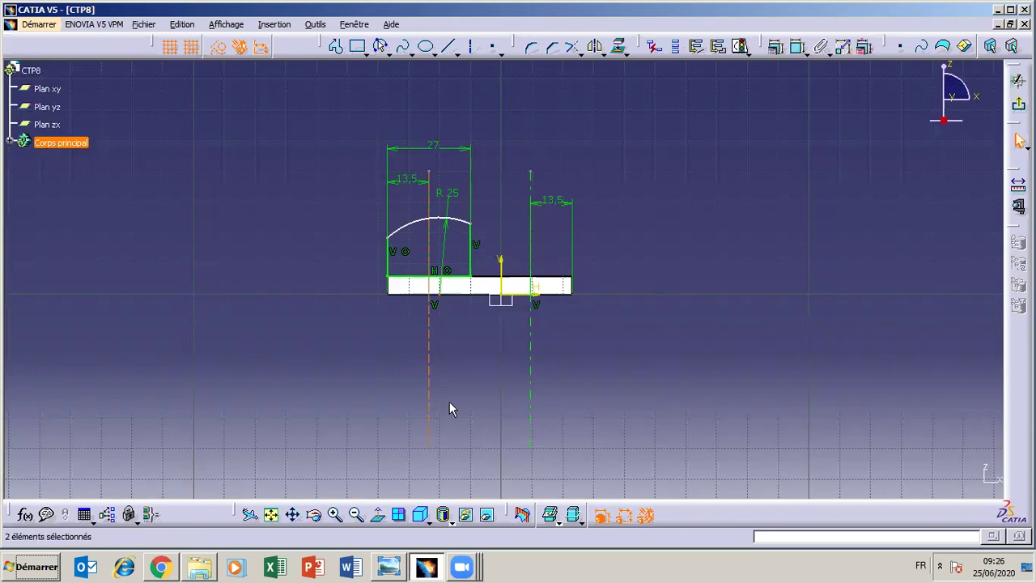
{"action": "left_click", "coordinate": [777, 46]}
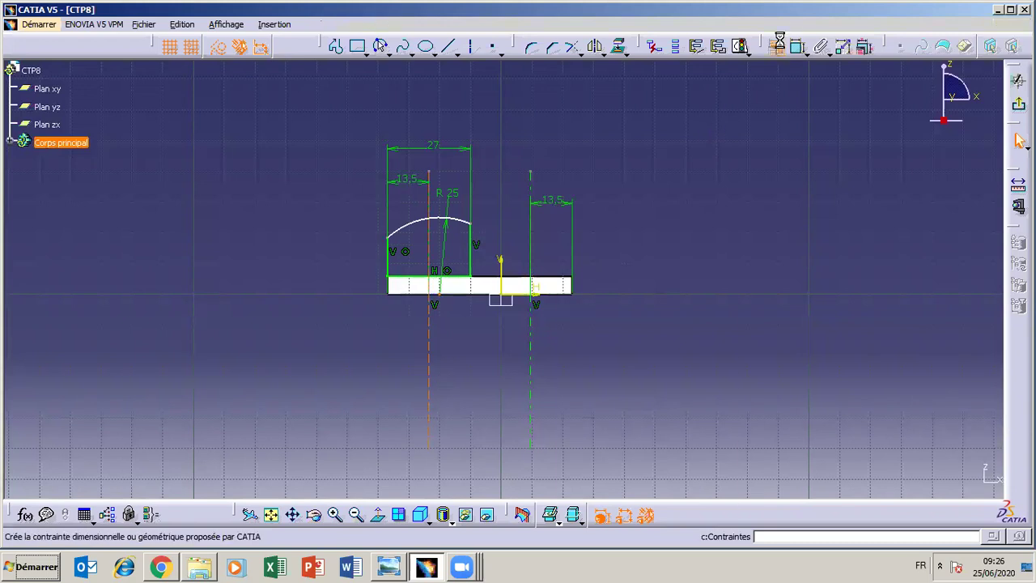
{"action": "left_click", "coordinate": [656, 357]}
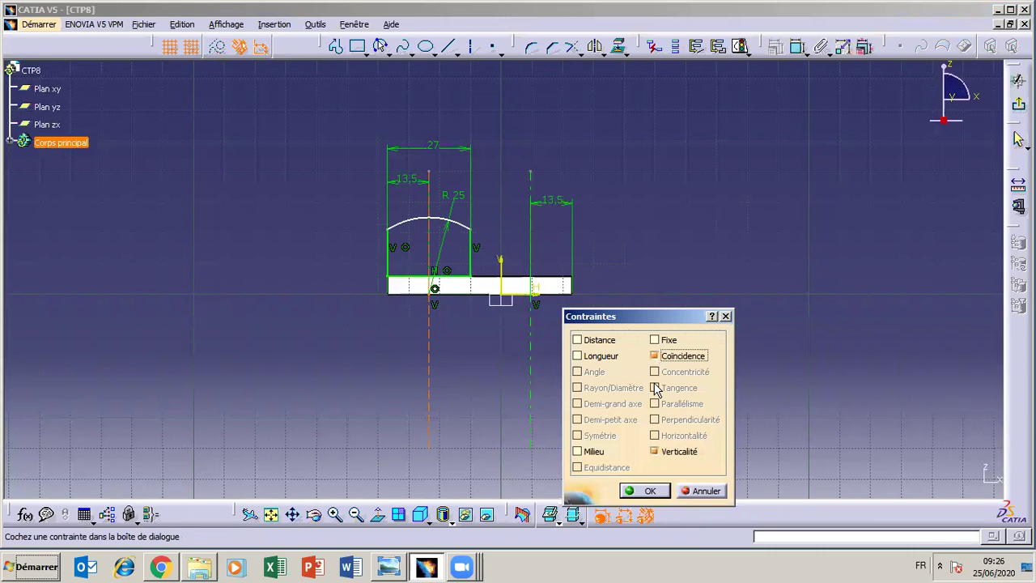
{"action": "left_click", "coordinate": [650, 491]}
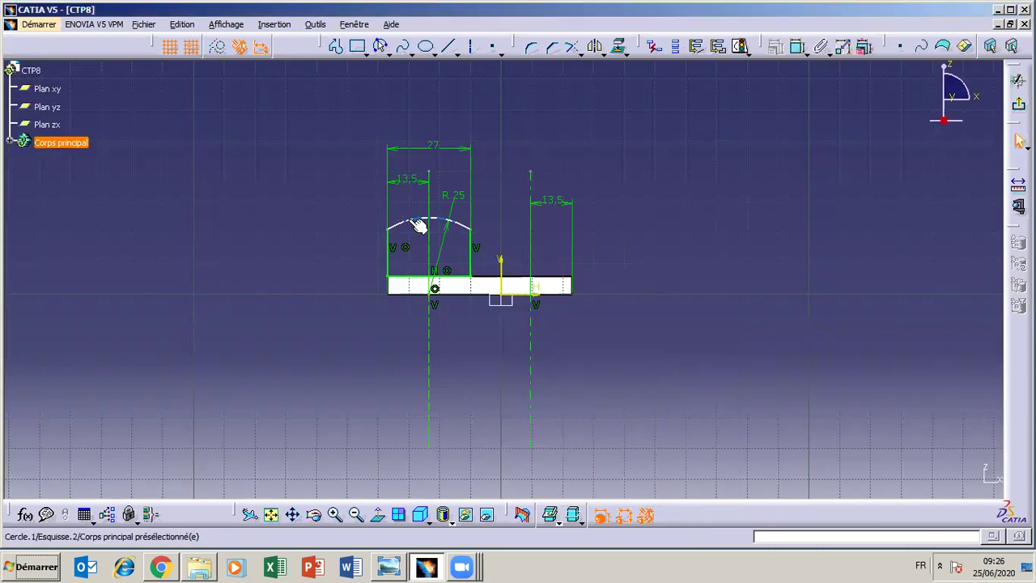
Consult the TP12 drawing and dimension the height from the plate's upper edge to the arc's crest at 25 mm
{"action": "left_click", "coordinate": [397, 568]}
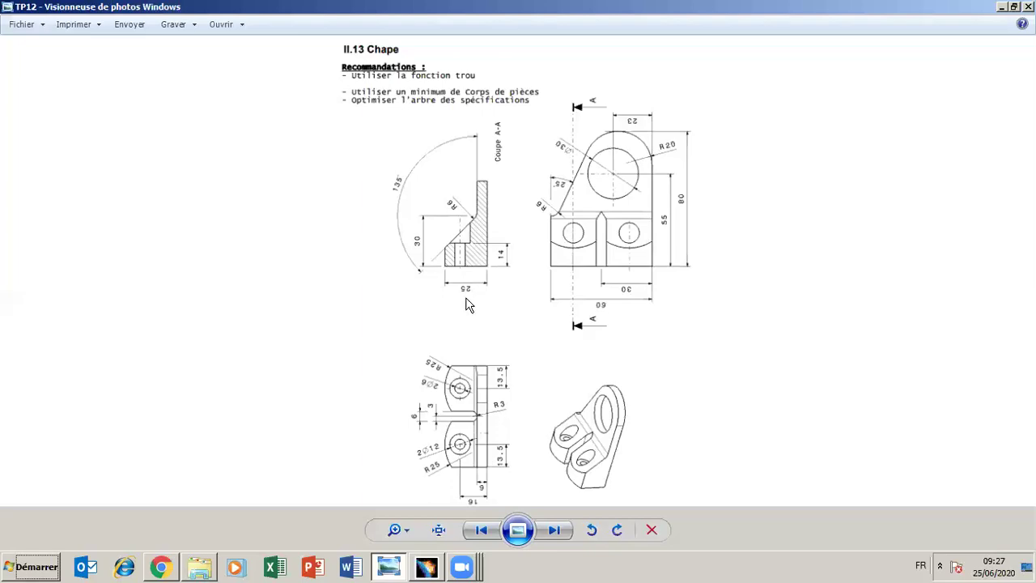
{"action": "left_click", "coordinate": [395, 567]}
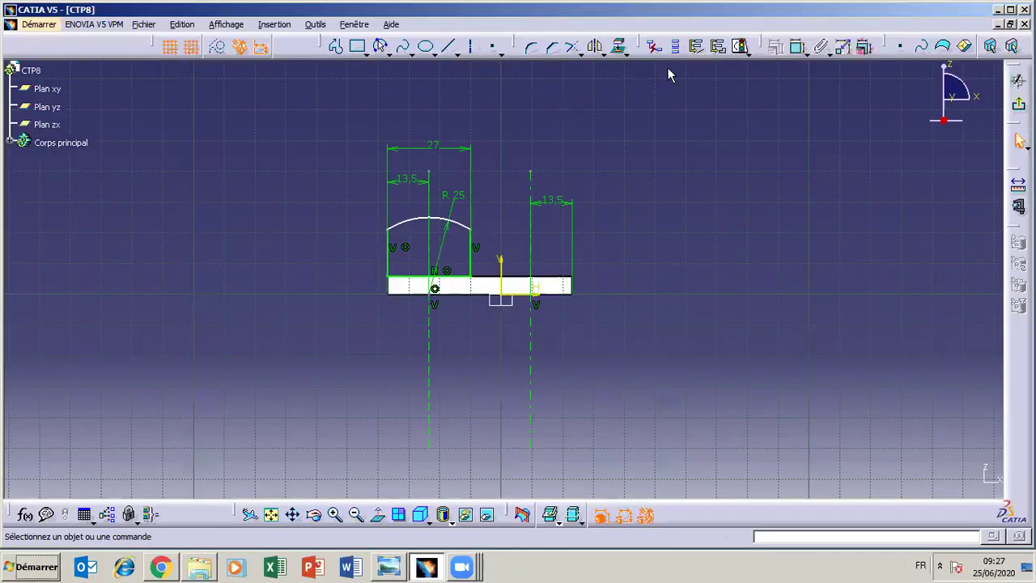
{"action": "left_click", "coordinate": [798, 46]}
{"action": "left_click", "coordinate": [431, 223]}
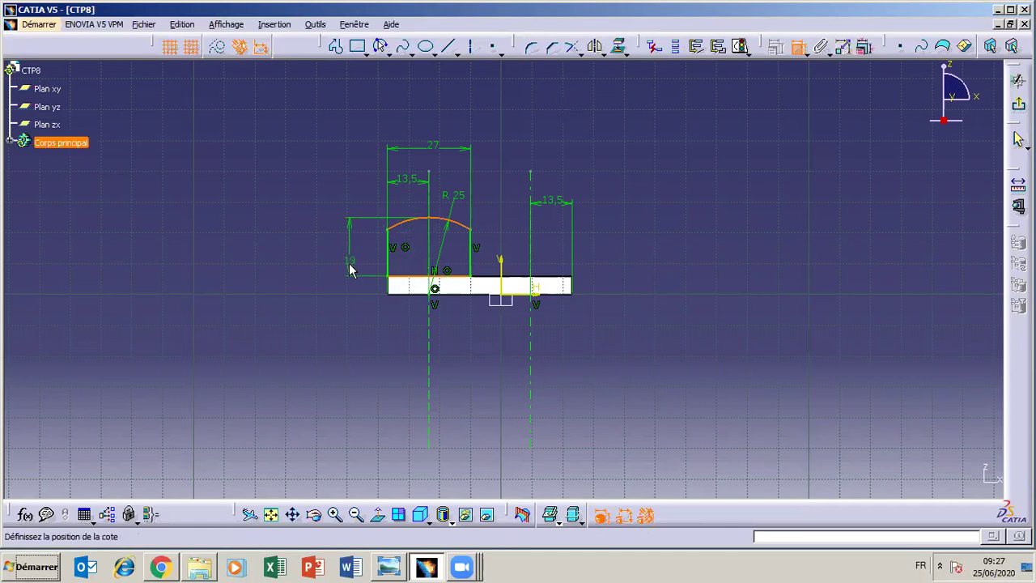
{"action": "left_click", "coordinate": [324, 255]}
{"action": "double_click", "coordinate": [323, 256]}
{"action": "type", "text": "25"}
{"action": "key", "text": "Return"}
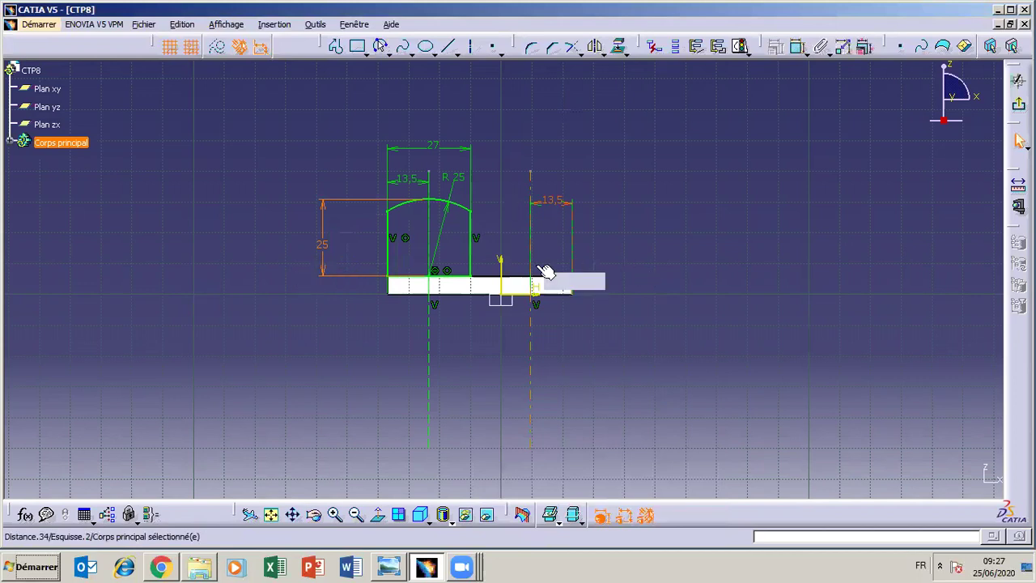
Mirror the complete left lug profile about the sketch's vertical reference axis
{"action": "left_click_drag", "start_coordinate": [368, 182], "coordinate": [480, 290]}
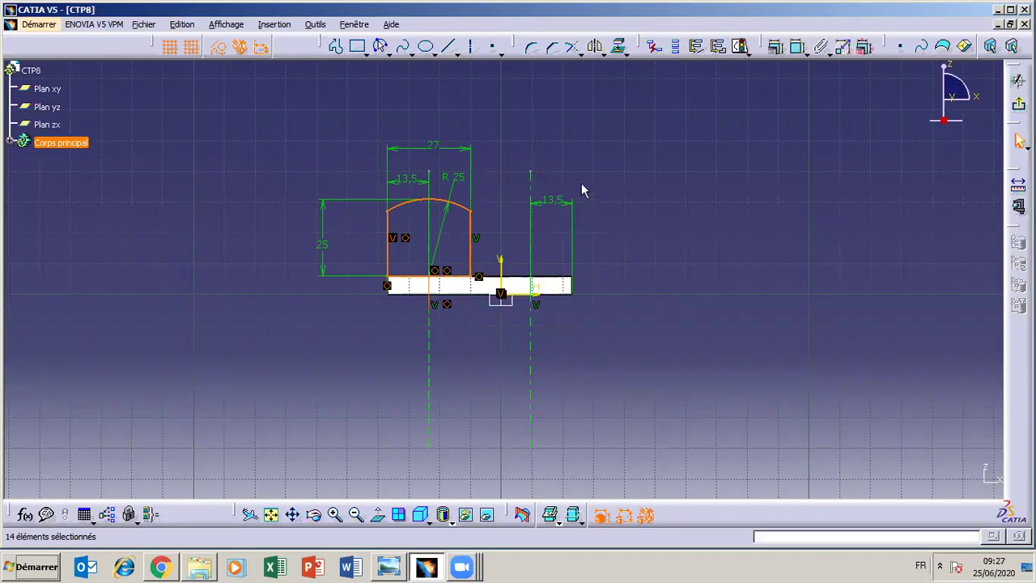
{"action": "left_click", "coordinate": [604, 54]}
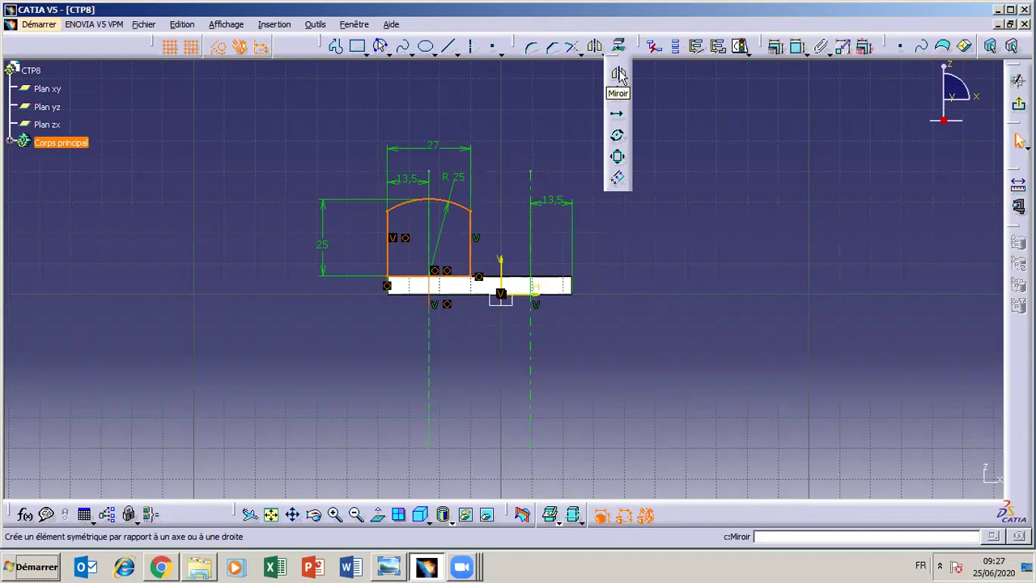
{"action": "left_click", "coordinate": [620, 75]}
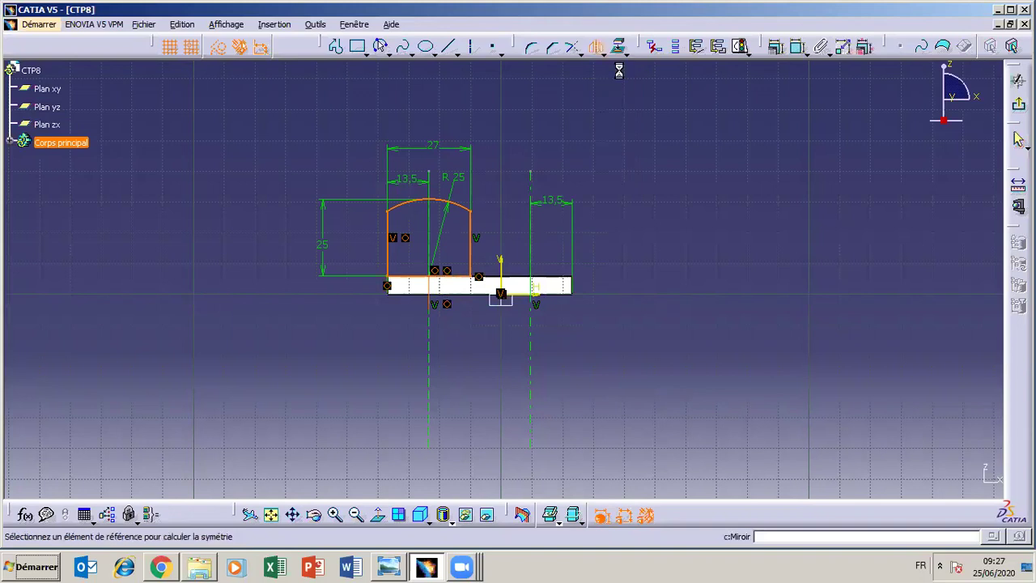
{"action": "left_click", "coordinate": [502, 274]}
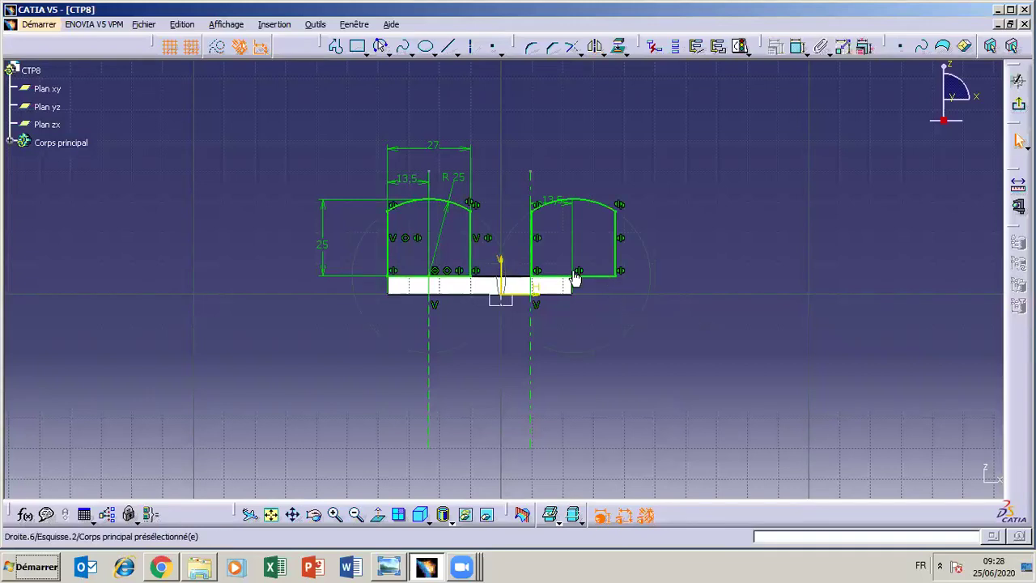
Delete the 13.5 mm distance dimension from the mirrored right lug profile
{"action": "left_click", "coordinate": [532, 219]}
{"action": "left_click", "coordinate": [548, 201]}
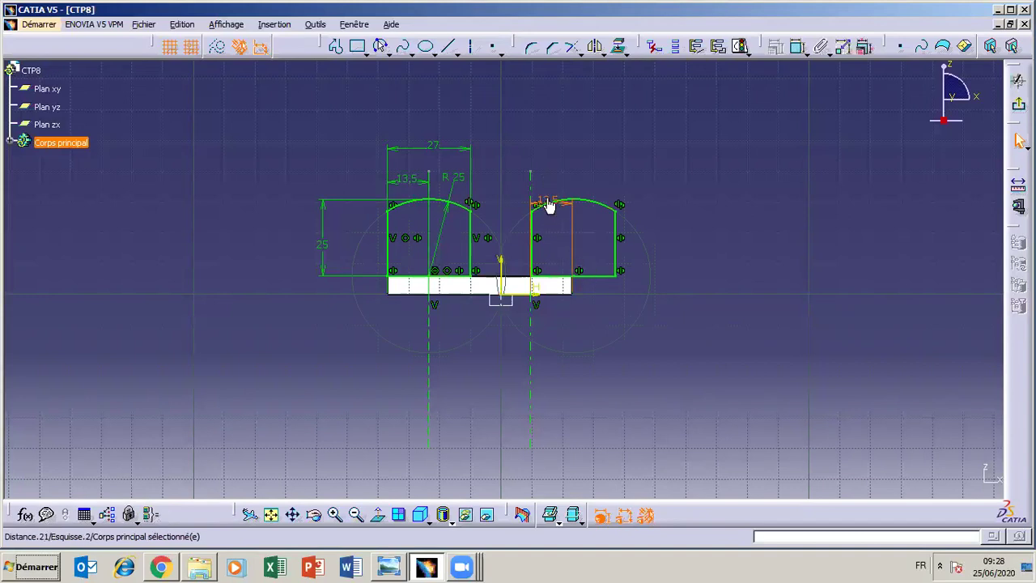
{"action": "right_click", "coordinate": [548, 204]}
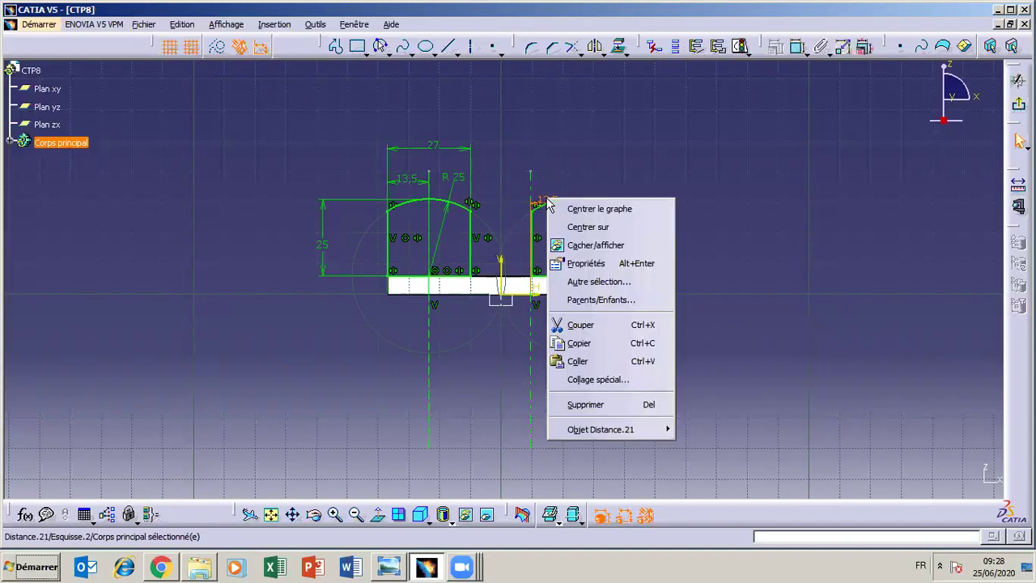
{"action": "left_click", "coordinate": [586, 405]}
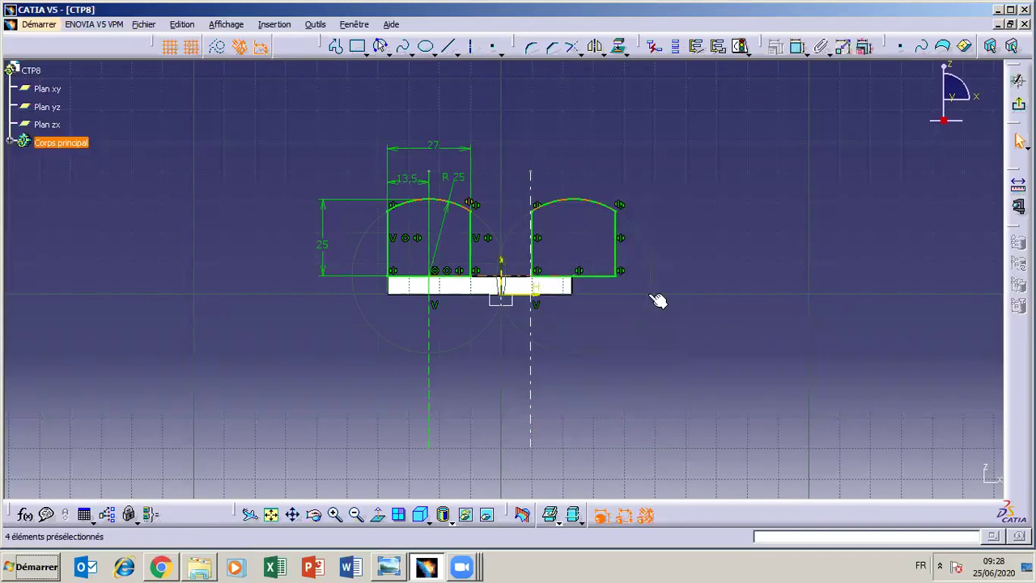
Delete the symmetry constraints on the right lug's outer vertical side and its outer lower corner
{"action": "left_click", "coordinate": [622, 243]}
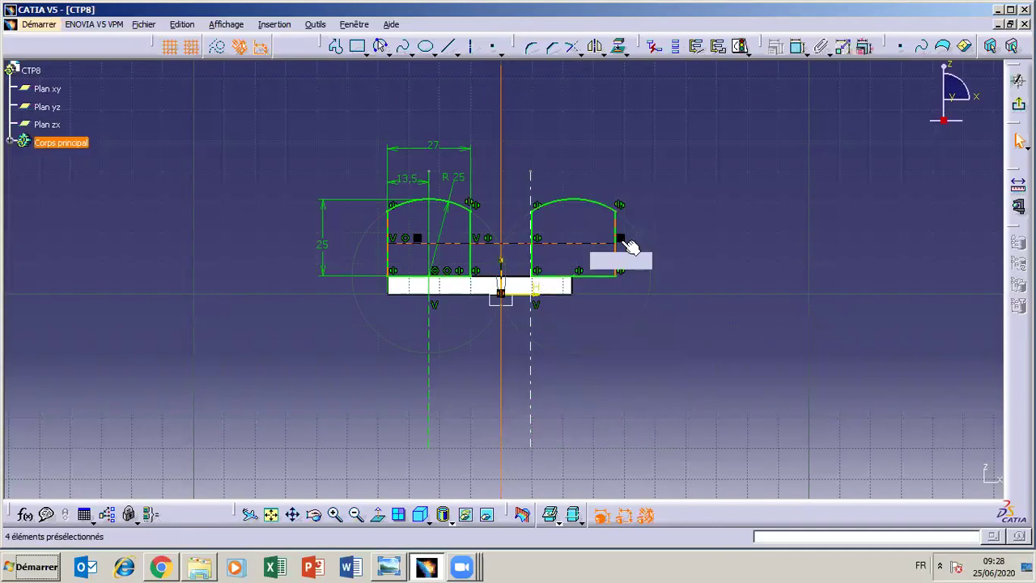
{"action": "right_click", "coordinate": [620, 243]}
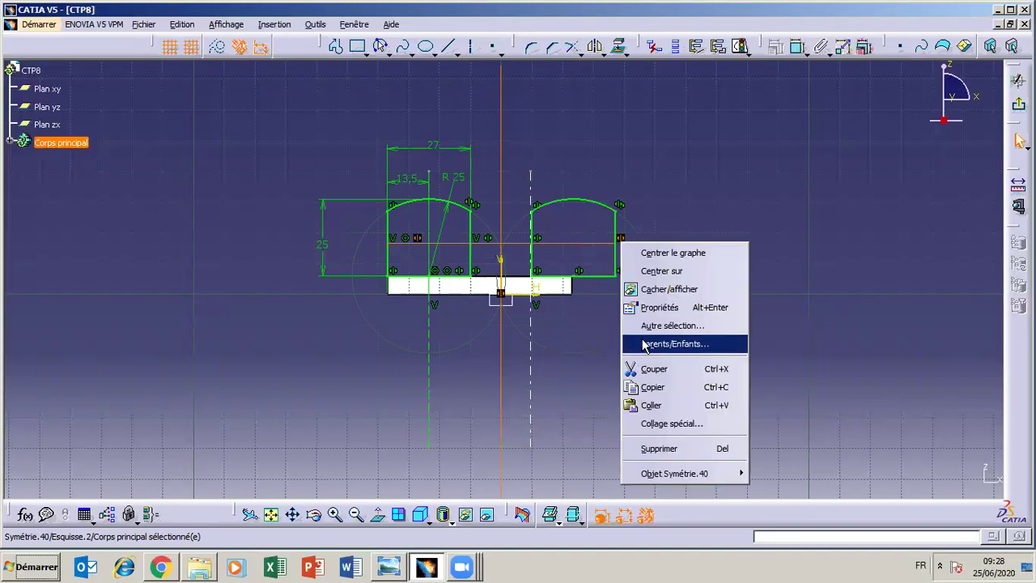
{"action": "left_click", "coordinate": [657, 456]}
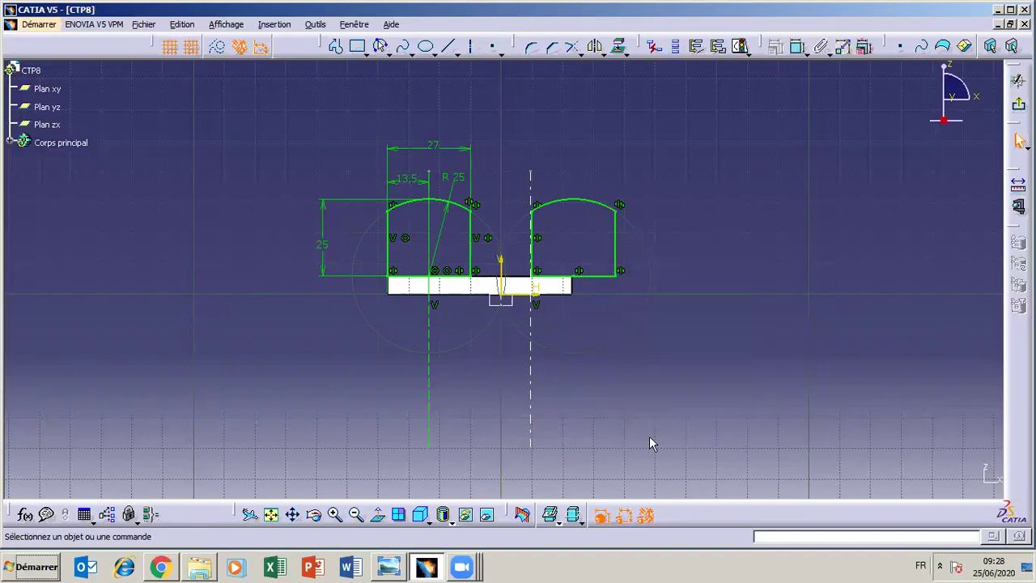
{"action": "right_click", "coordinate": [621, 273]}
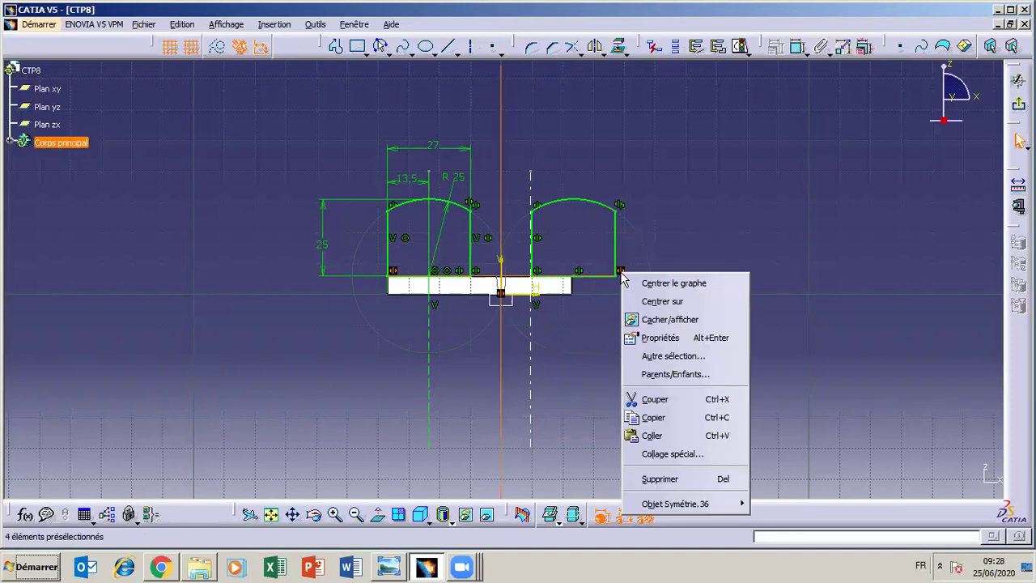
{"action": "left_click", "coordinate": [665, 480]}
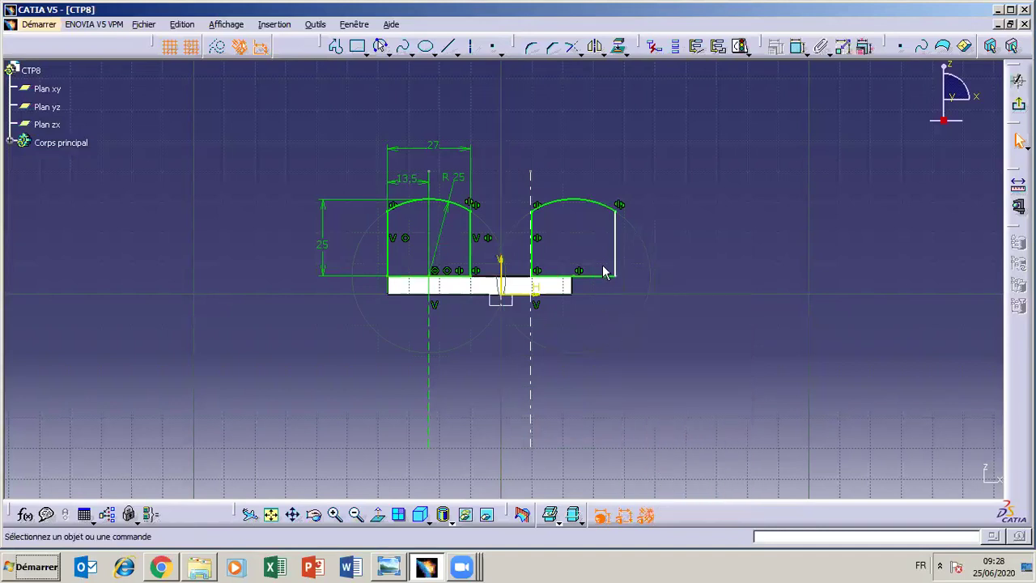
Delete the symmetry constraints on the right lug's inner vertical side and its inner lower corner
{"action": "right_click", "coordinate": [537, 237]}
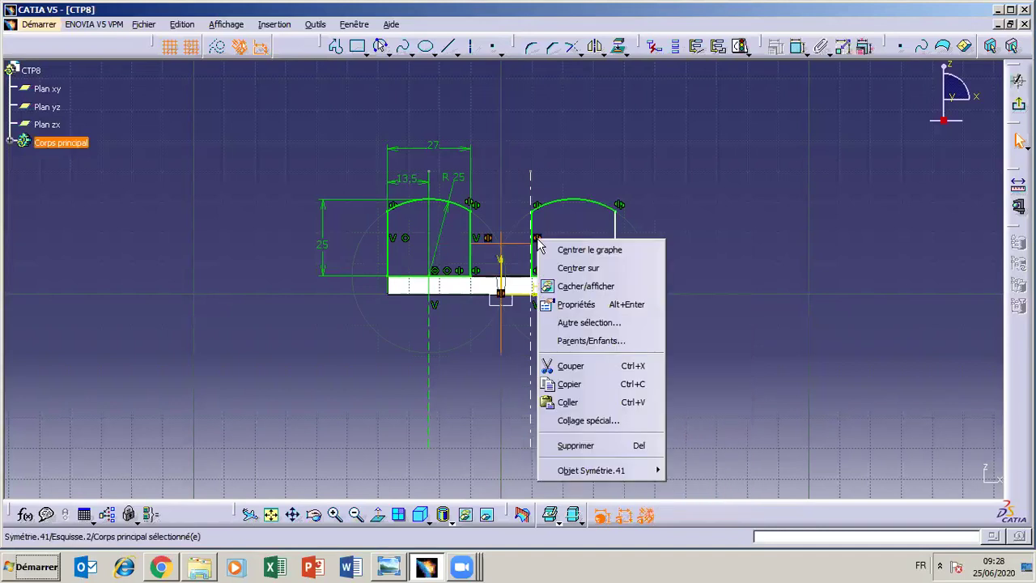
{"action": "left_click", "coordinate": [572, 443]}
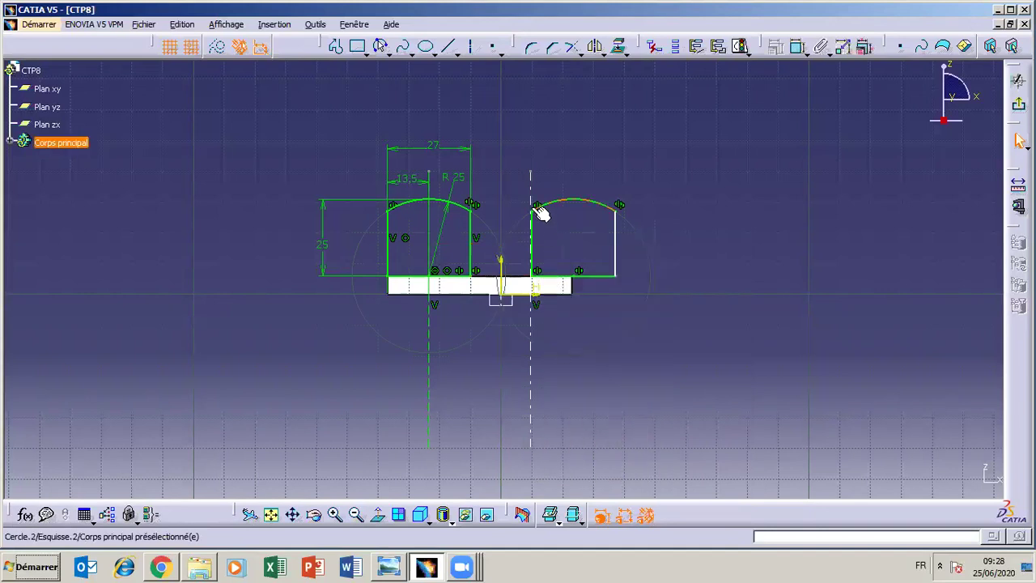
{"action": "left_click", "coordinate": [539, 269]}
{"action": "right_click", "coordinate": [541, 277]}
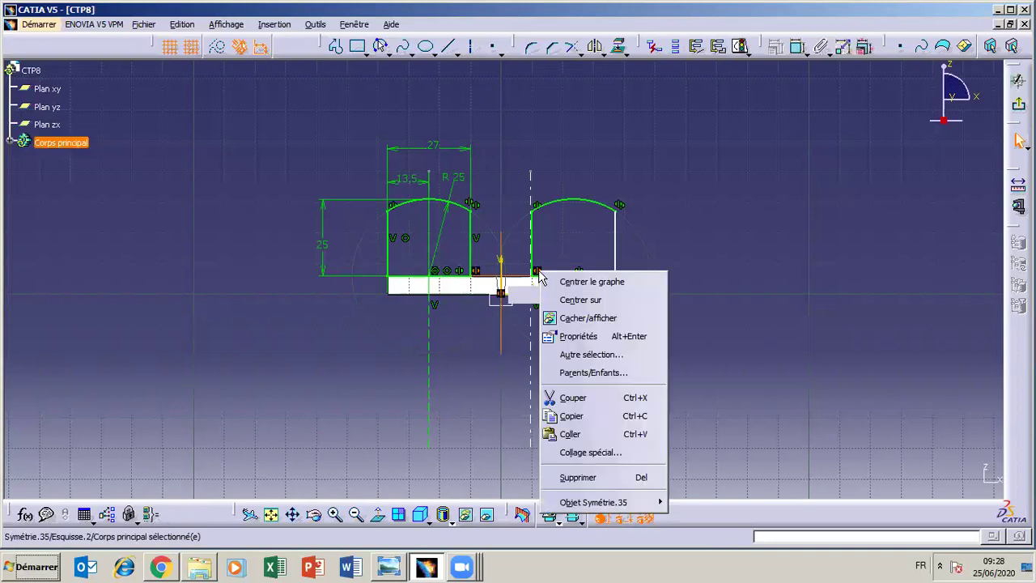
{"action": "left_click", "coordinate": [572, 477]}
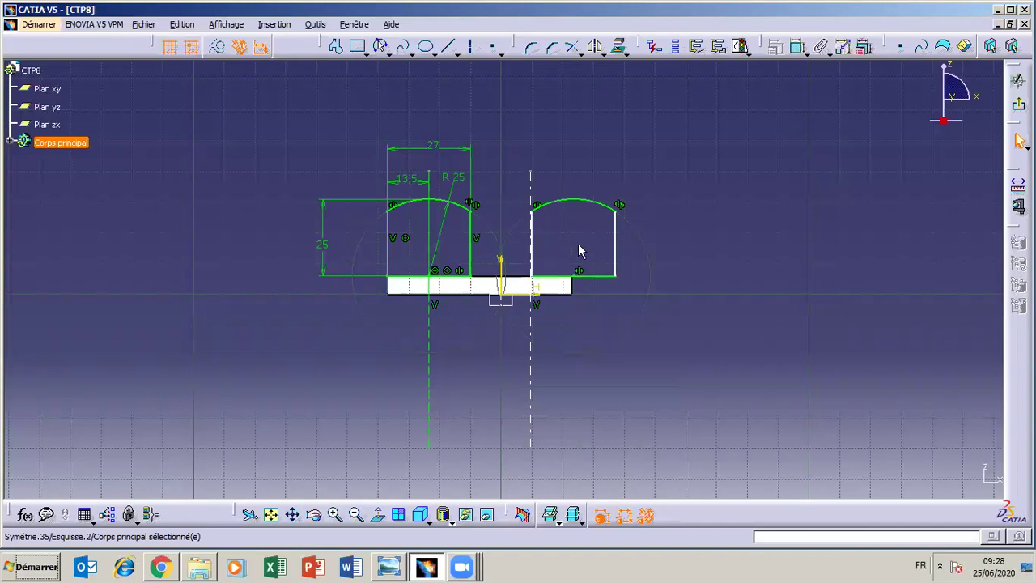
Try to make the right lug's outer vertical side coincident with the plate's right edge
{"action": "left_click", "coordinate": [618, 243]}
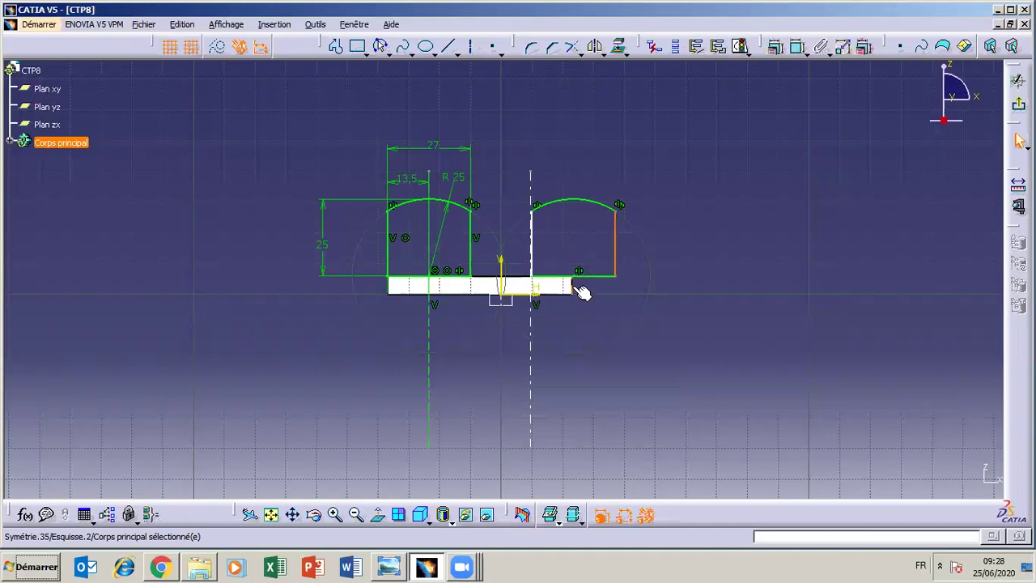
{"action": "left_click", "coordinate": [576, 288], "text": "ctrl"}
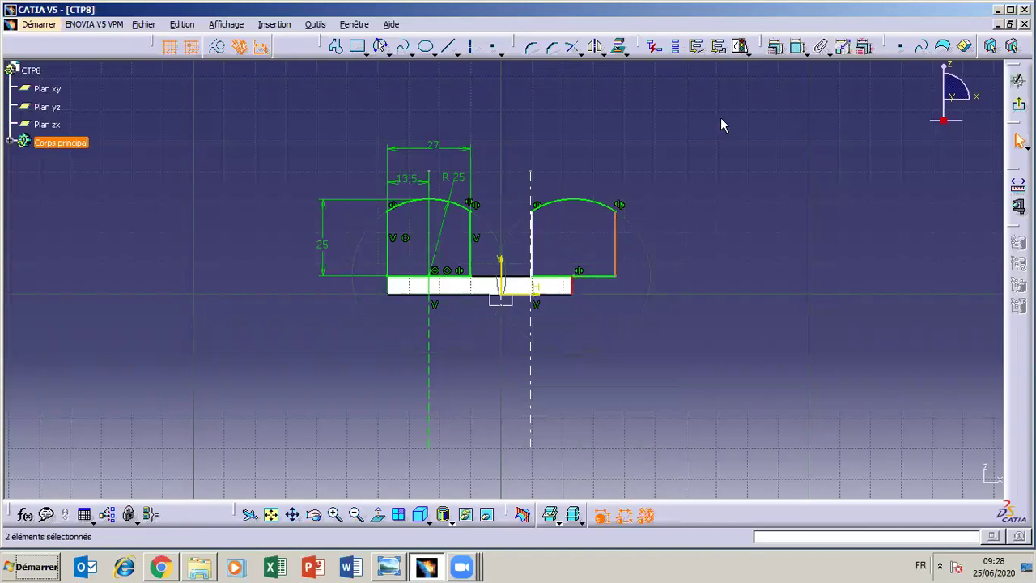
{"action": "left_click", "coordinate": [776, 46]}
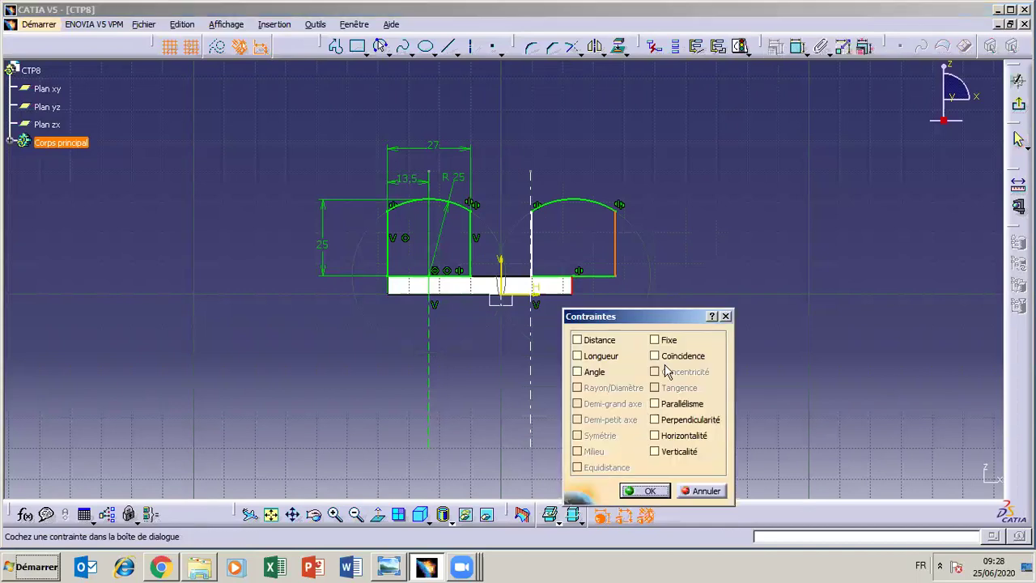
{"action": "left_click", "coordinate": [655, 358]}
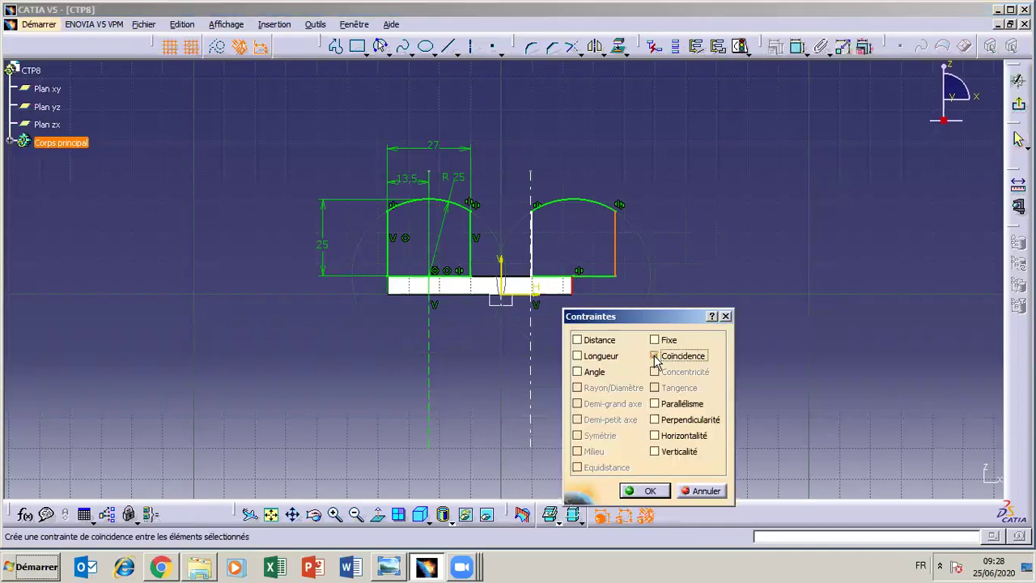
{"action": "left_click", "coordinate": [696, 491]}
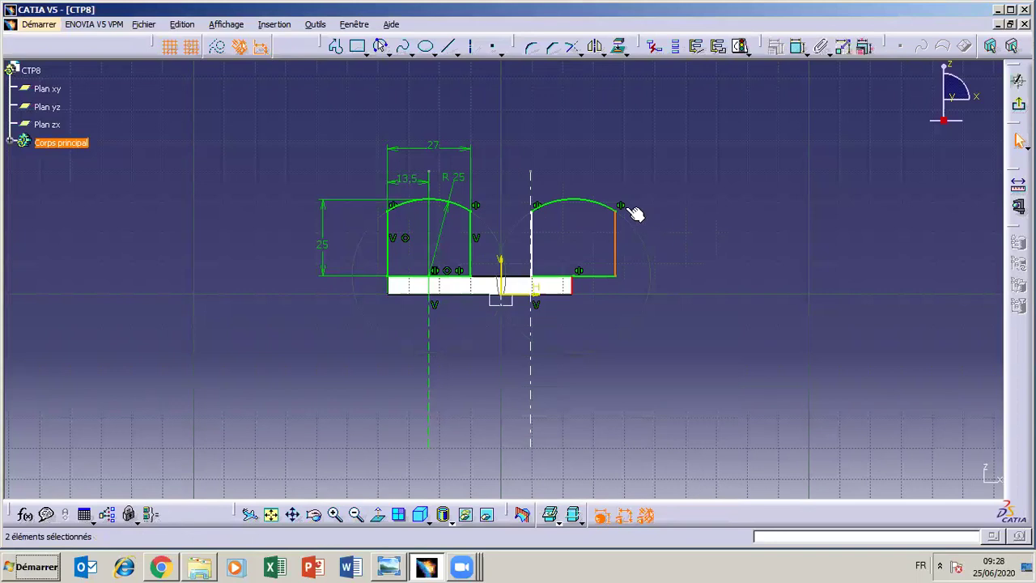
Delete the symmetry constraint at the right lug's outer upper corner and make its outer side coincident with the plate's right edge
{"action": "right_click", "coordinate": [621, 211]}
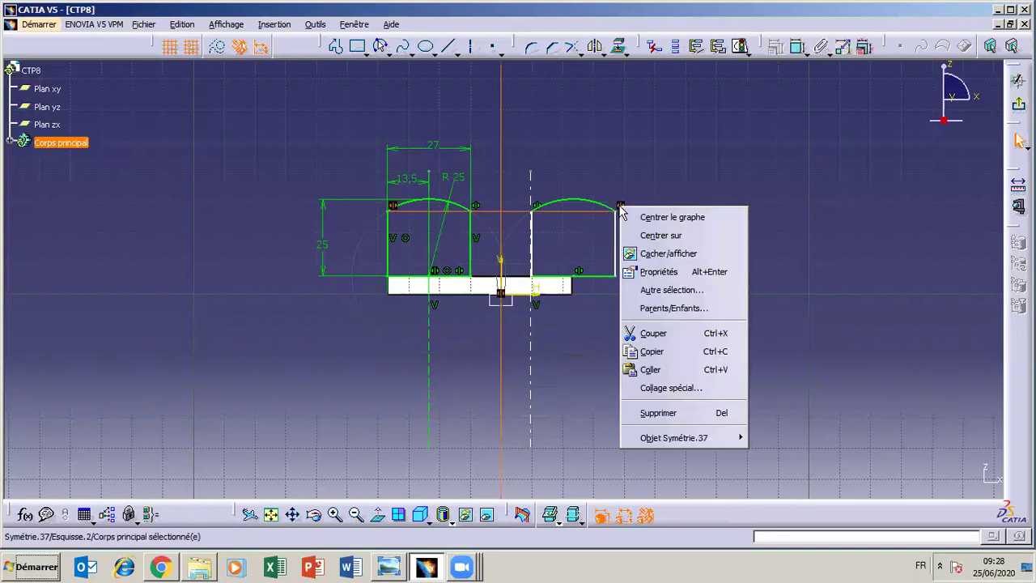
{"action": "left_click", "coordinate": [660, 413]}
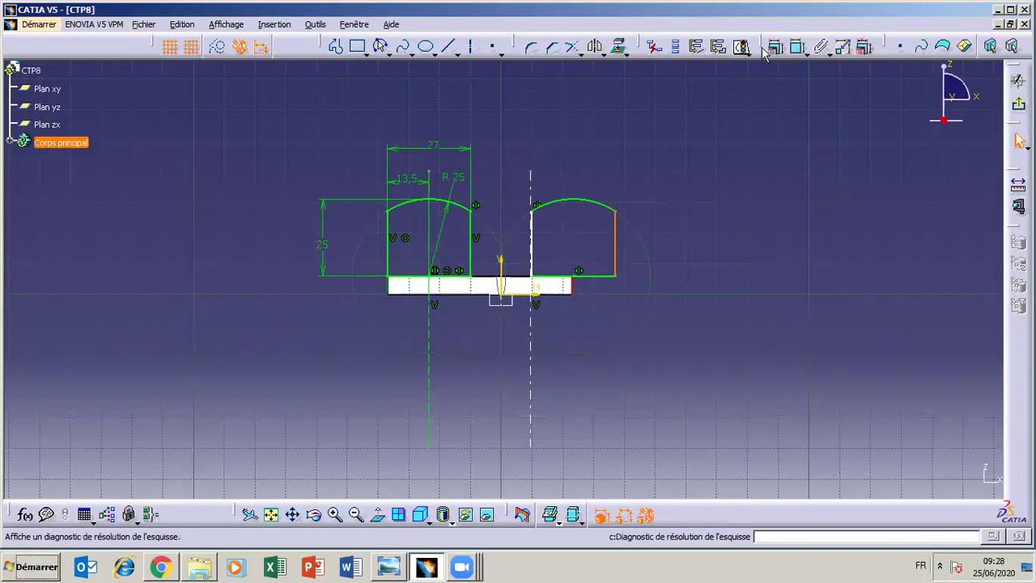
{"action": "left_click", "coordinate": [773, 51]}
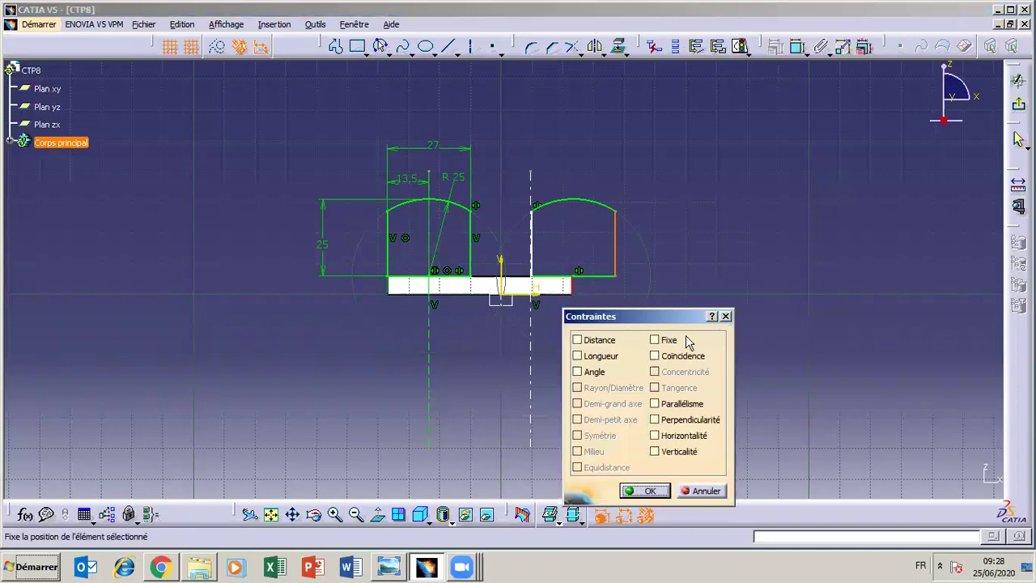
{"action": "left_click", "coordinate": [654, 356]}
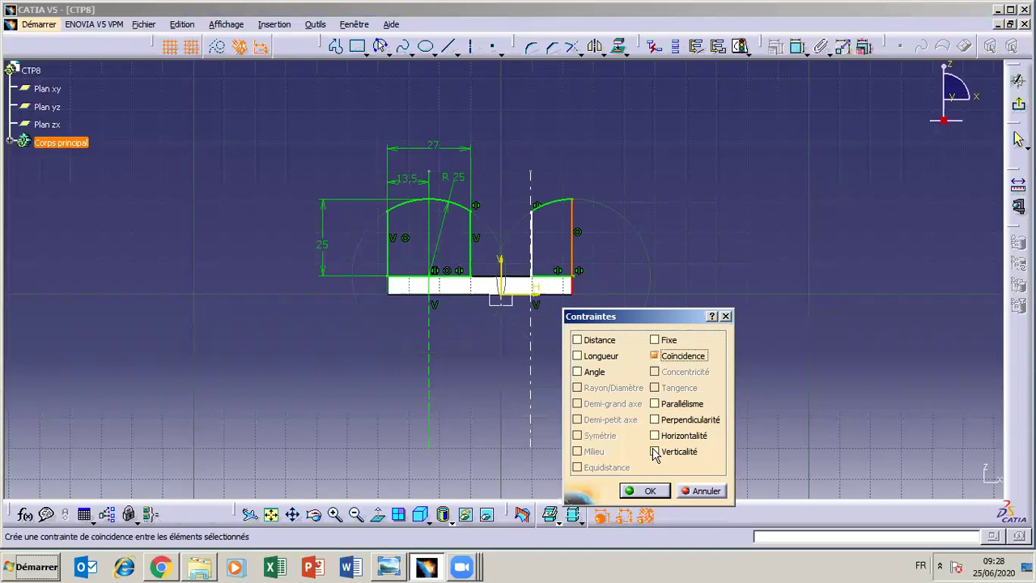
{"action": "left_click", "coordinate": [651, 490]}
Try to dimension the width between the right lug's vertical sides at 27 mm
{"action": "left_click", "coordinate": [797, 46]}
{"action": "left_click", "coordinate": [571, 253]}
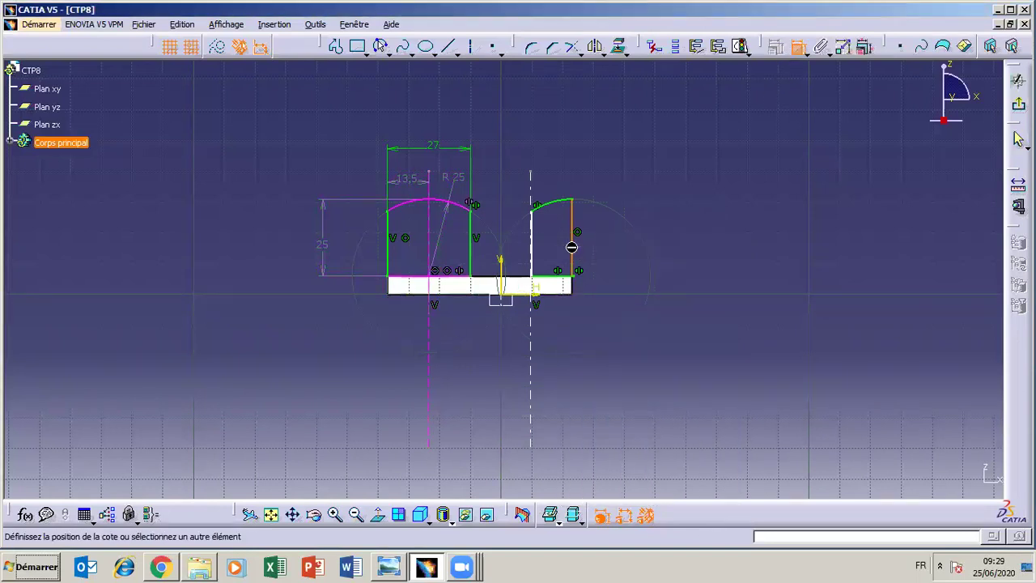
{"action": "left_click", "coordinate": [532, 226]}
{"action": "left_click", "coordinate": [541, 156]}
{"action": "double_click", "coordinate": [542, 156]}
{"action": "type", "text": "27"}
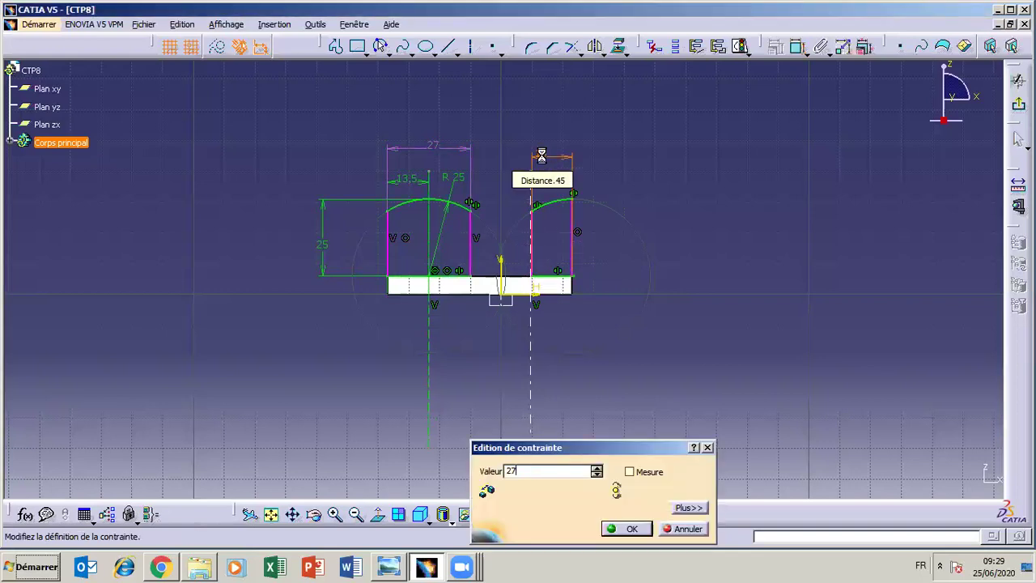
{"action": "key", "text": "Return"}
Review the right lug's 27 mm width dimension and delete it
{"action": "double_click", "coordinate": [541, 156]}
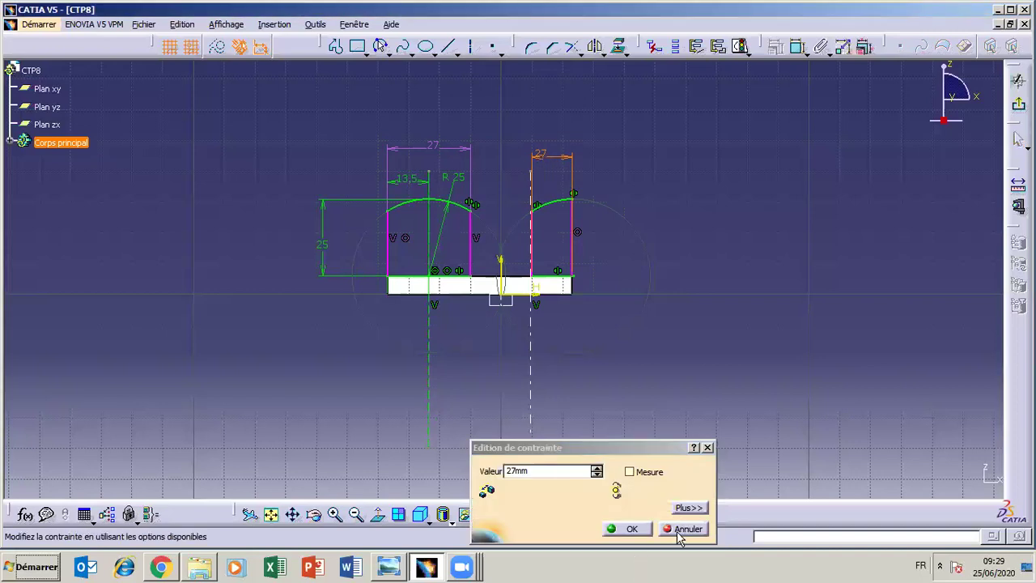
{"action": "left_click", "coordinate": [680, 531]}
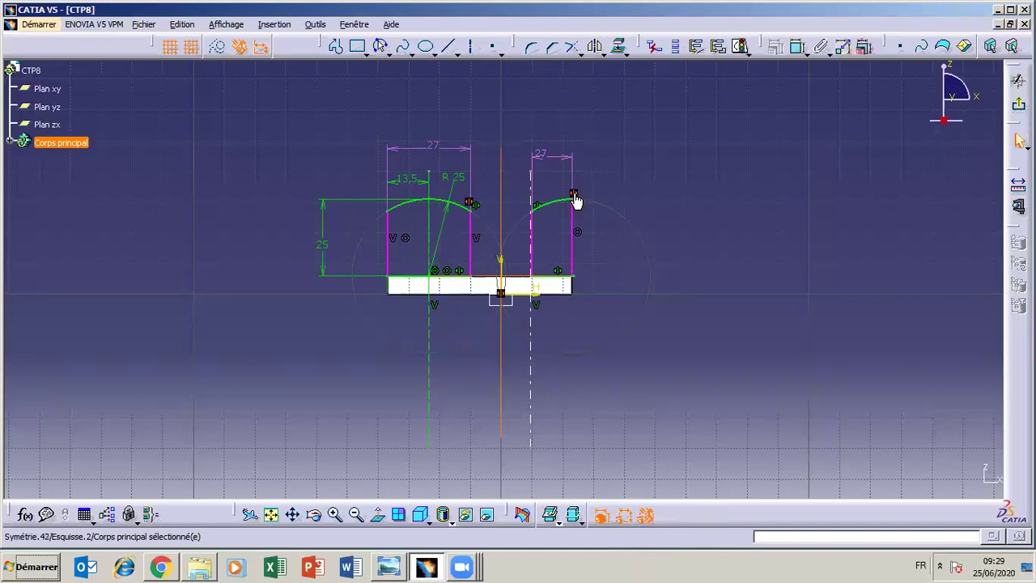
{"action": "right_click", "coordinate": [575, 196]}
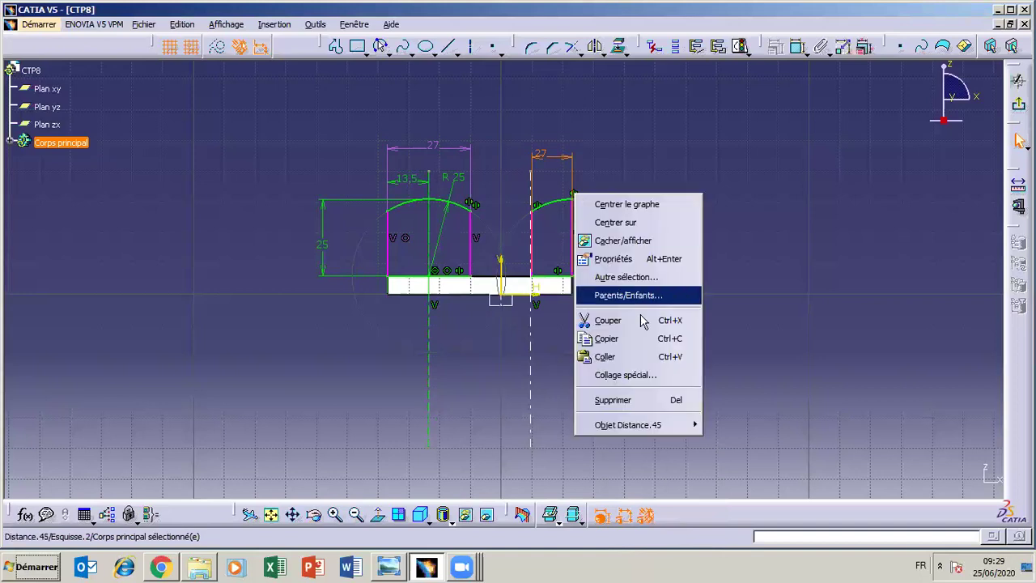
{"action": "left_click", "coordinate": [627, 401]}
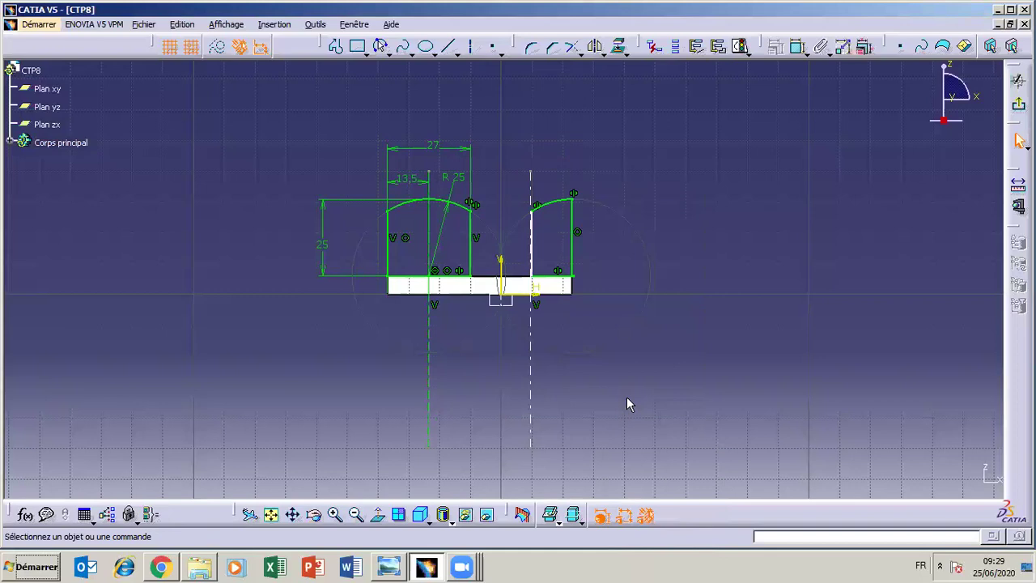
Delete the symmetry constraints on the right lug's closing arc and its inner upper corner
{"action": "left_click", "coordinate": [573, 198]}
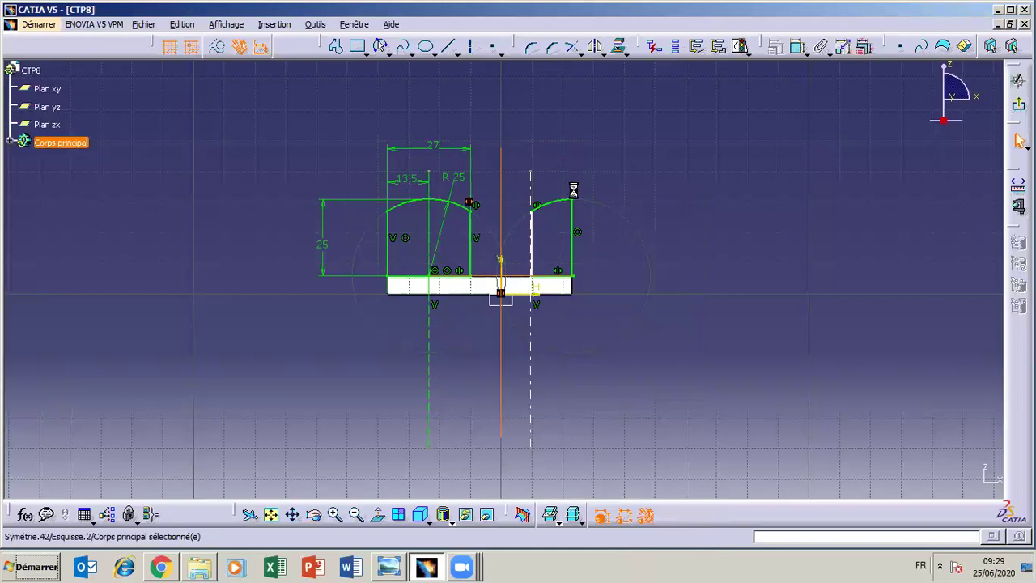
{"action": "right_click", "coordinate": [573, 199]}
{"action": "left_click", "coordinate": [612, 397]}
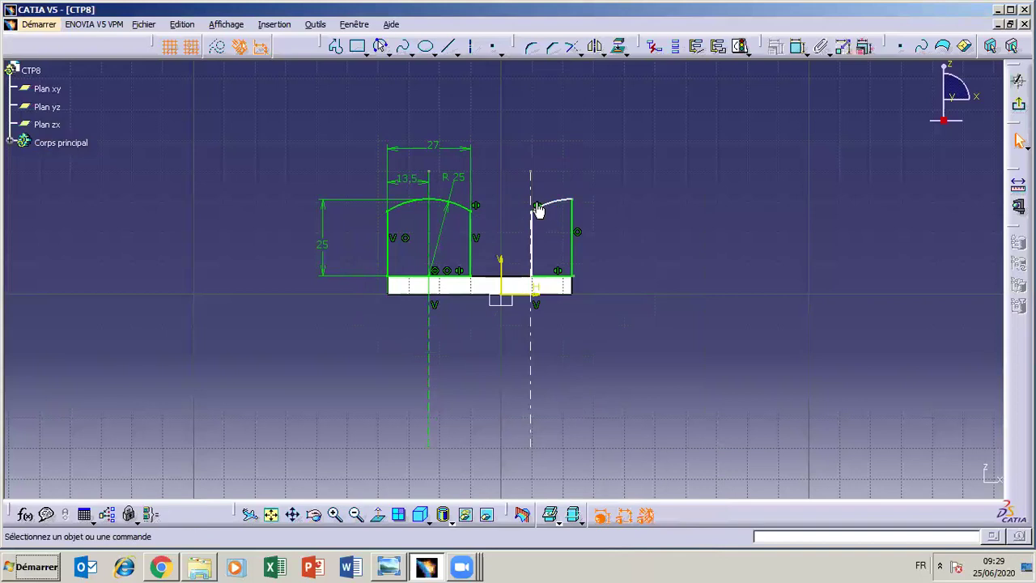
{"action": "right_click", "coordinate": [537, 209]}
{"action": "left_click", "coordinate": [575, 408]}
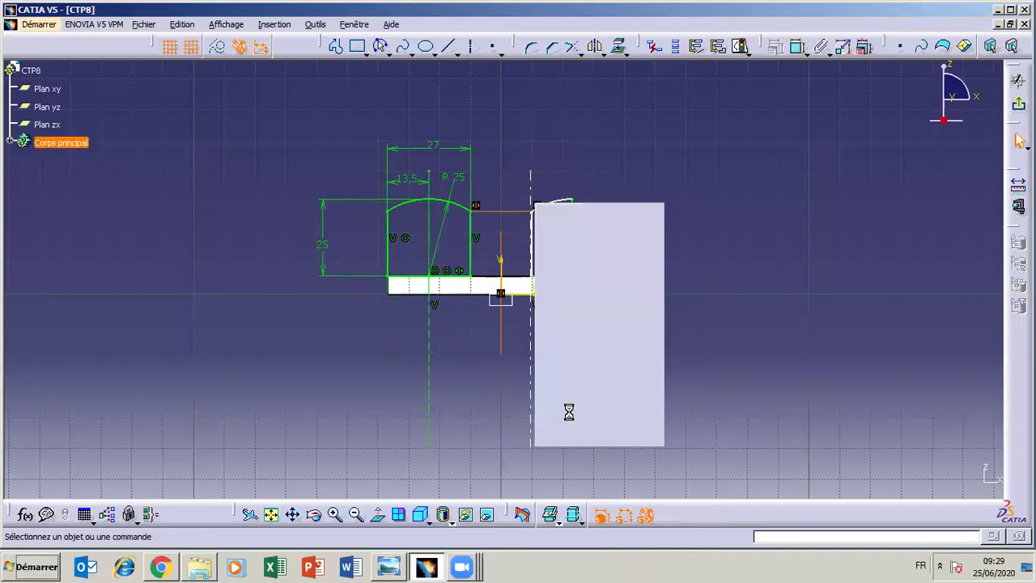
Dimension the width between the right lug's vertical sides and set it to 27 mm
{"action": "left_click", "coordinate": [798, 48]}
{"action": "left_click", "coordinate": [572, 243]}
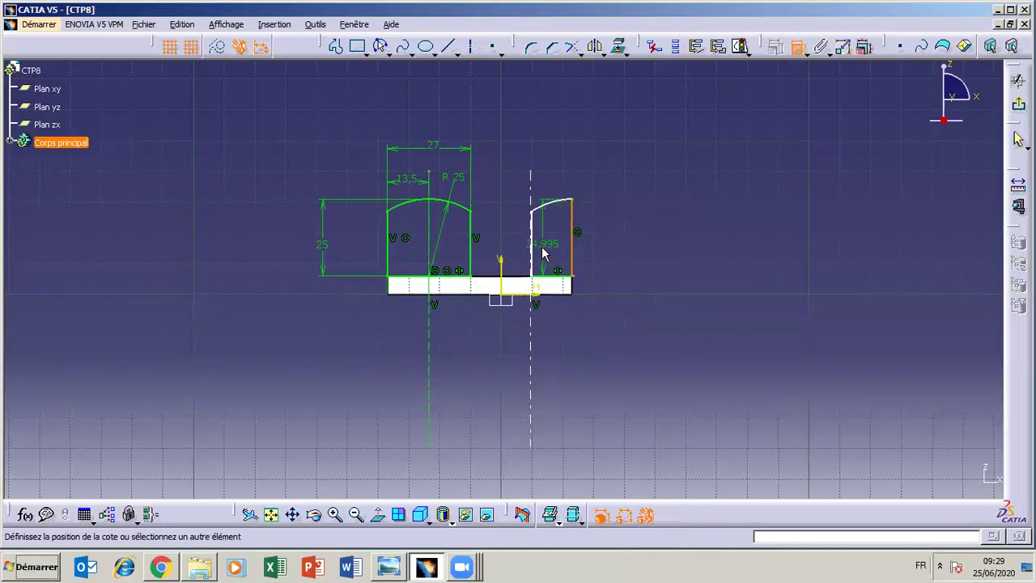
{"action": "left_click", "coordinate": [532, 247]}
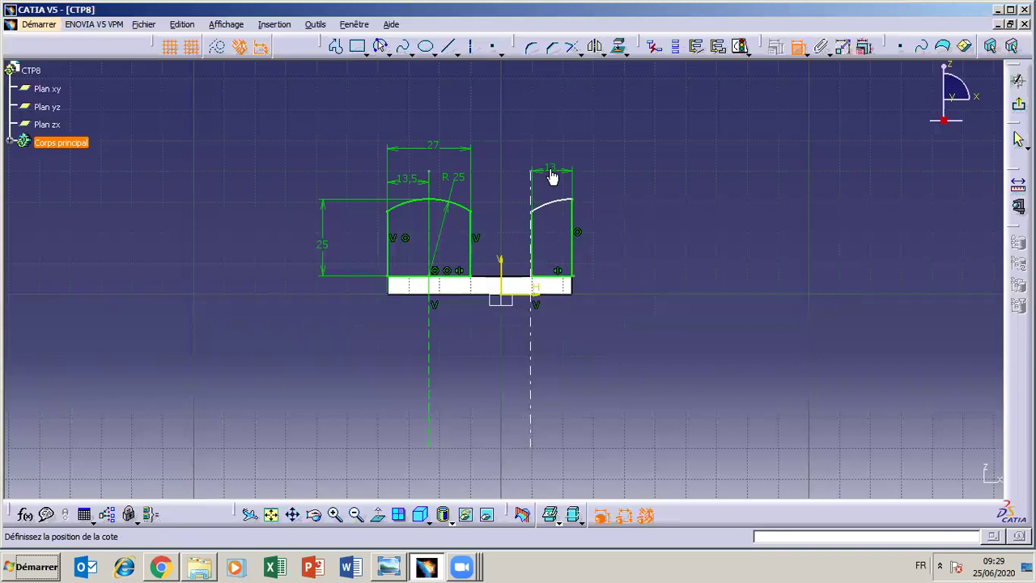
{"action": "double_click", "coordinate": [551, 177]}
{"action": "type", "text": "27"}
{"action": "key", "text": "Return"}
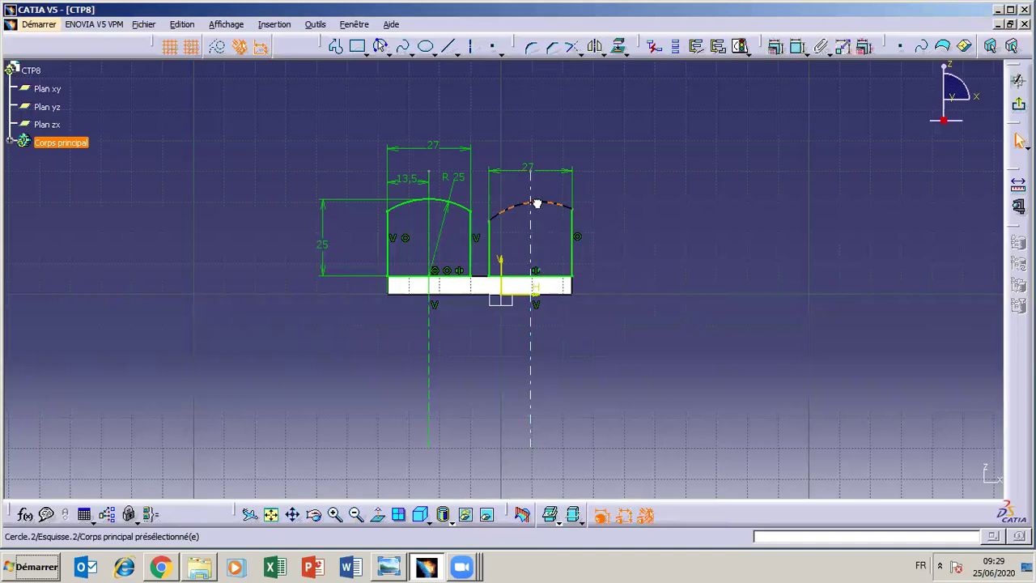
{"action": "left_click_drag", "start_coordinate": [537, 195], "coordinate": [541, 185]}
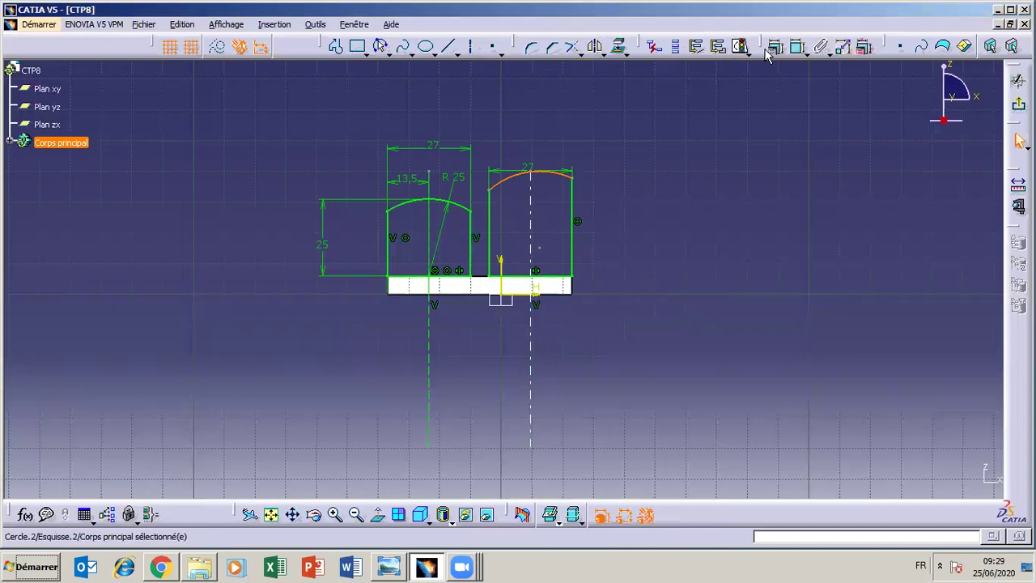
{"action": "left_click", "coordinate": [794, 49]}
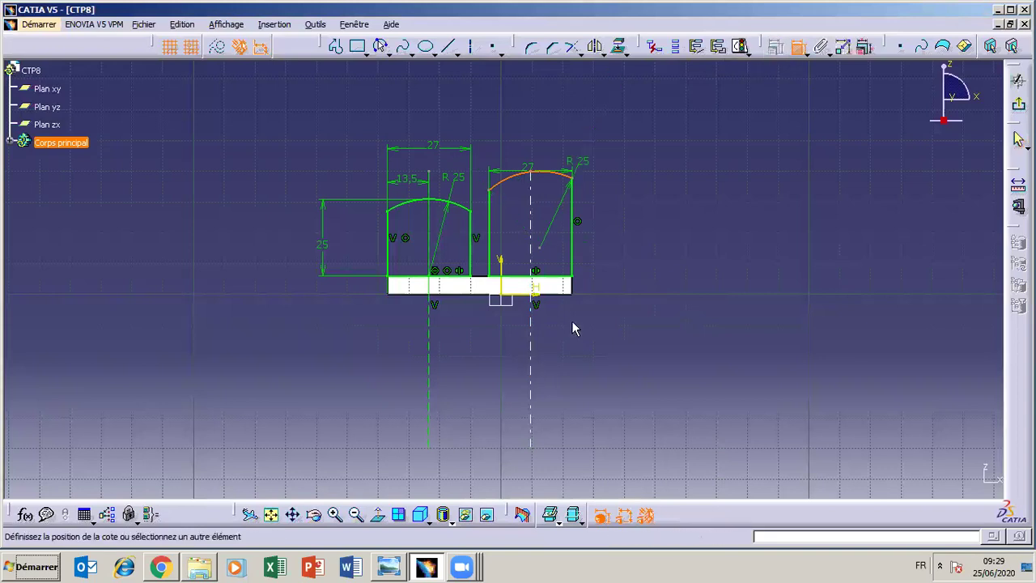
{"action": "key", "text": "Escape"}
{"action": "key", "text": "Escape"}
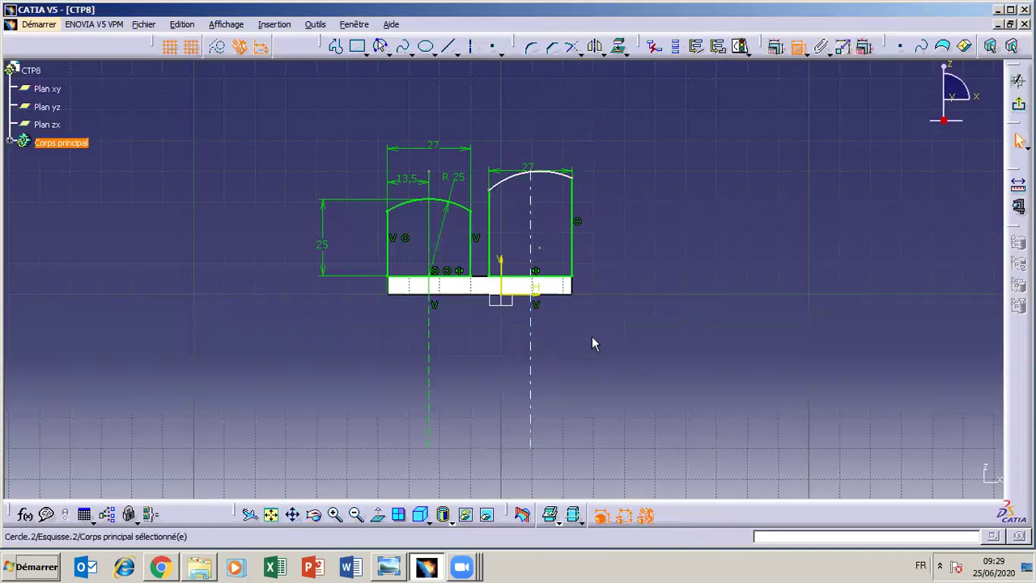
Dimension the distance between the right lug's vertical axis and the plate's right side edge
{"action": "left_click", "coordinate": [797, 46]}
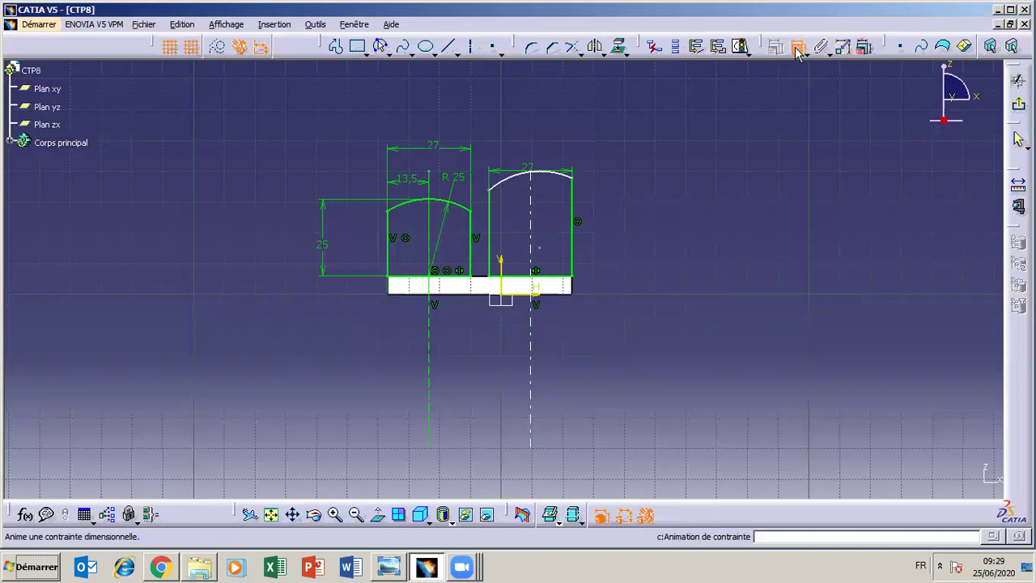
{"action": "left_click", "coordinate": [532, 340]}
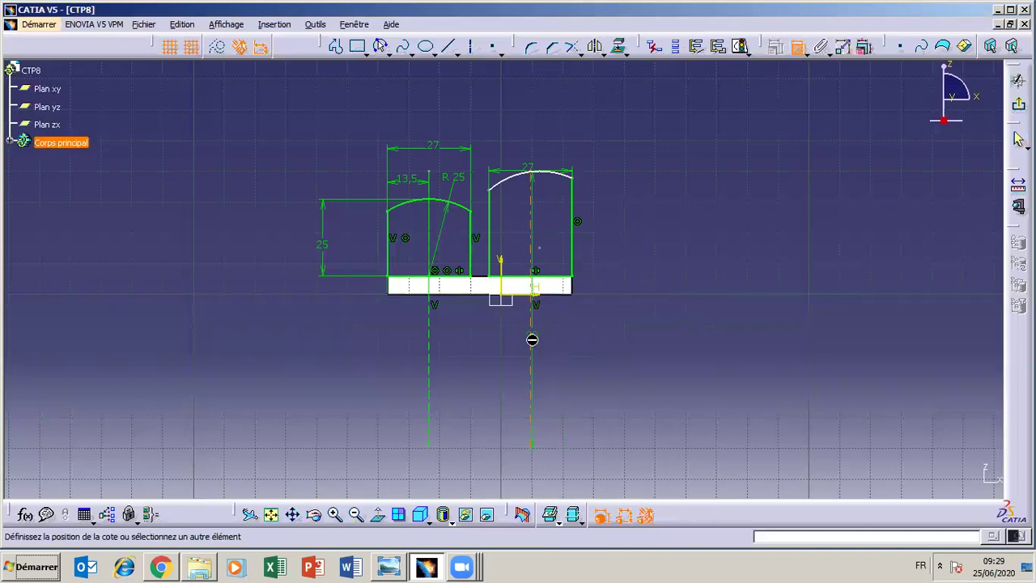
{"action": "left_click", "coordinate": [580, 292]}
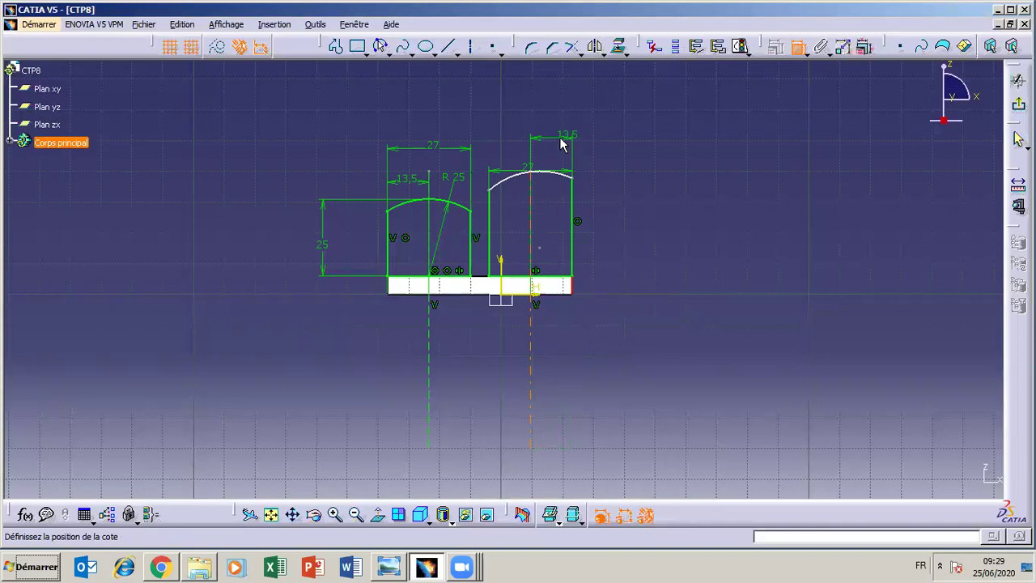
{"action": "left_click", "coordinate": [551, 136]}
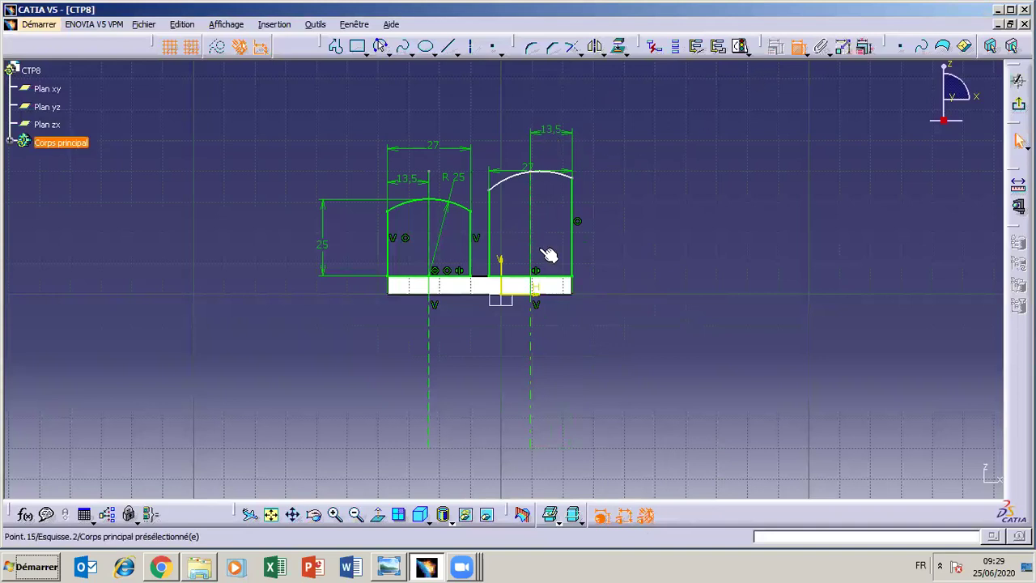
Constrain the centre of the right lug's arc to be coincident with its vertical axis
{"action": "left_click", "coordinate": [534, 332]}
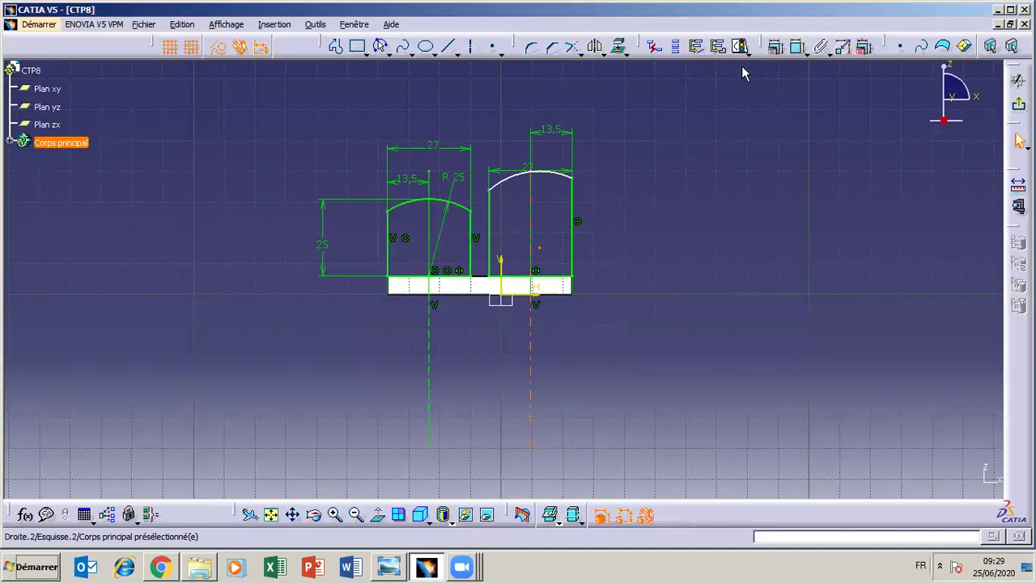
{"action": "left_click", "coordinate": [740, 47]}
{"action": "left_click", "coordinate": [665, 361]}
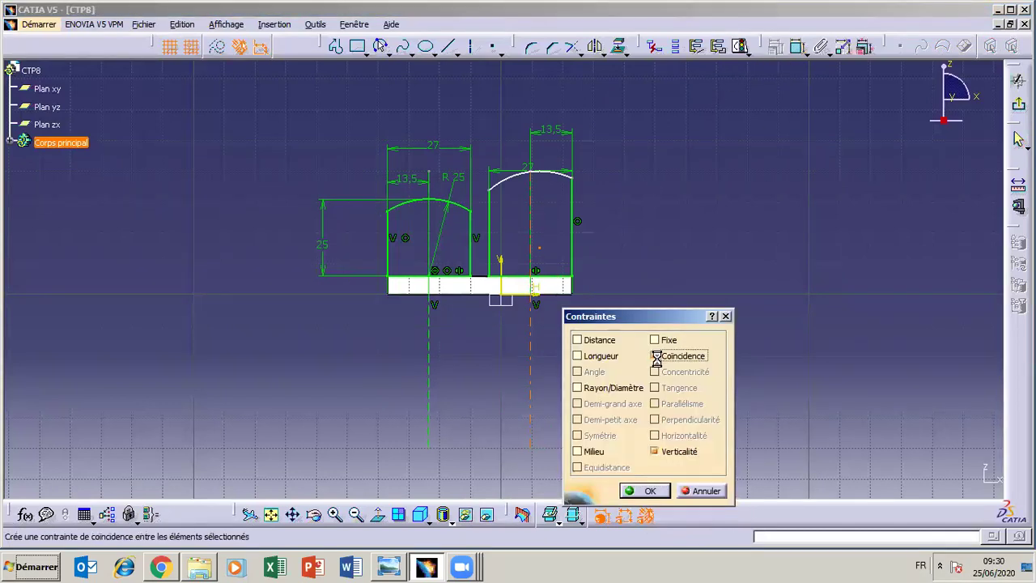
{"action": "left_click", "coordinate": [645, 491]}
Lower the right lug's closing arc slightly, dimension its radius and set it to 25 mm
{"action": "left_click_drag", "start_coordinate": [559, 188], "coordinate": [549, 198]}
{"action": "left_click", "coordinate": [797, 46]}
{"action": "left_click", "coordinate": [562, 199]}
{"action": "double_click", "coordinate": [556, 190]}
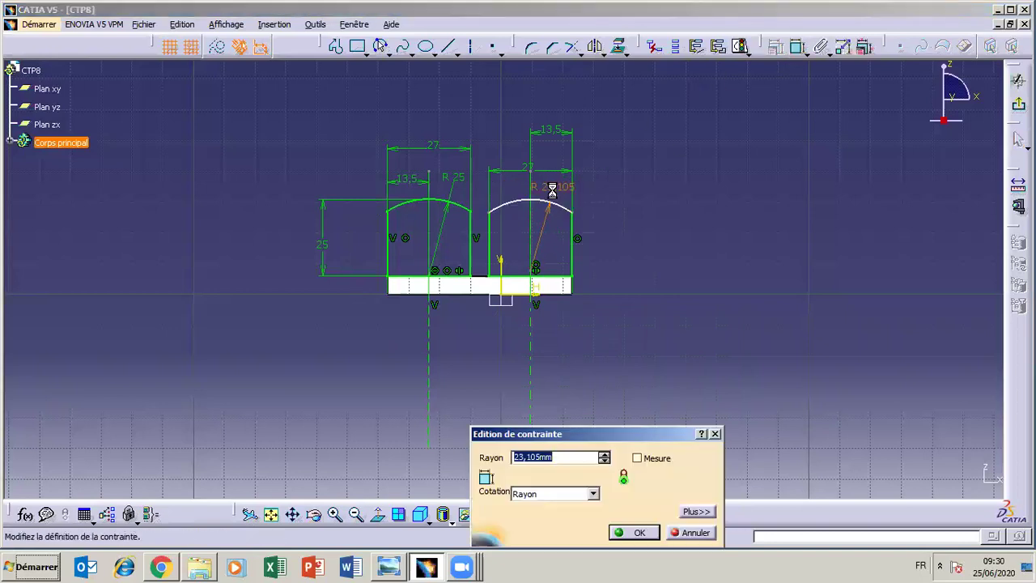
{"action": "type", "text": "25"}
{"action": "key", "text": "Return"}
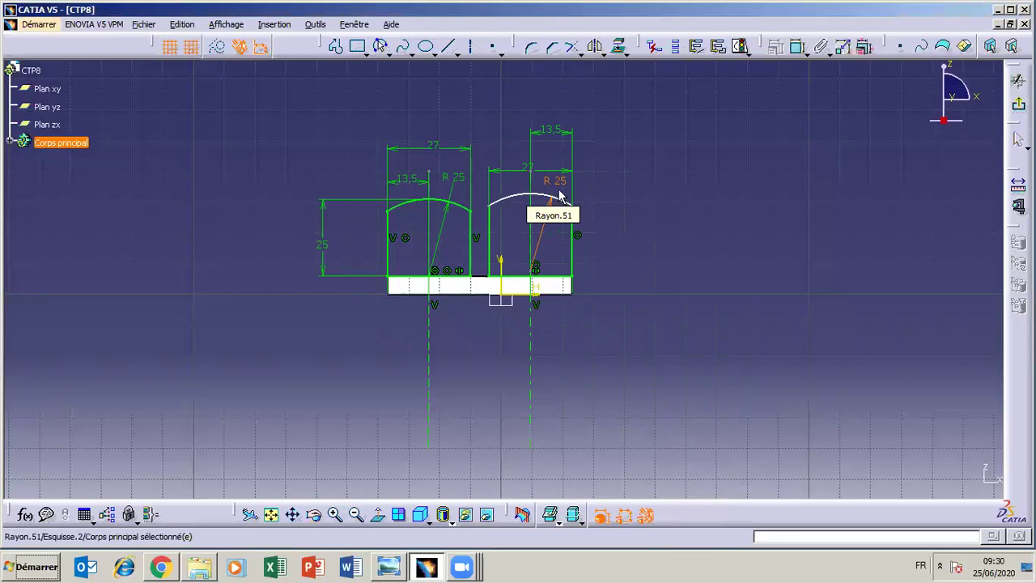
{"action": "key", "text": "Escape"}
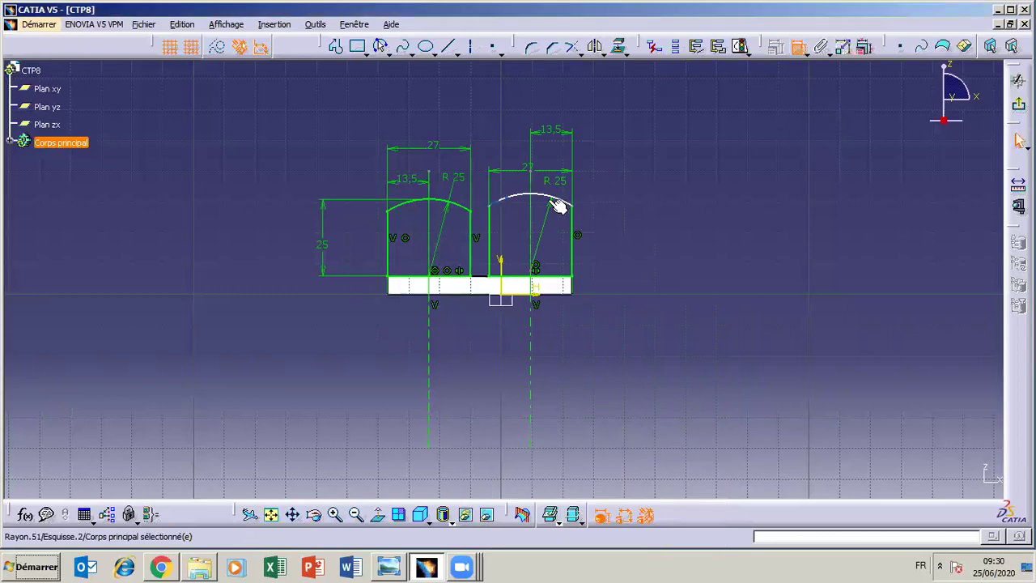
{"action": "left_click", "coordinate": [546, 198]}
{"action": "left_click", "coordinate": [560, 293]}
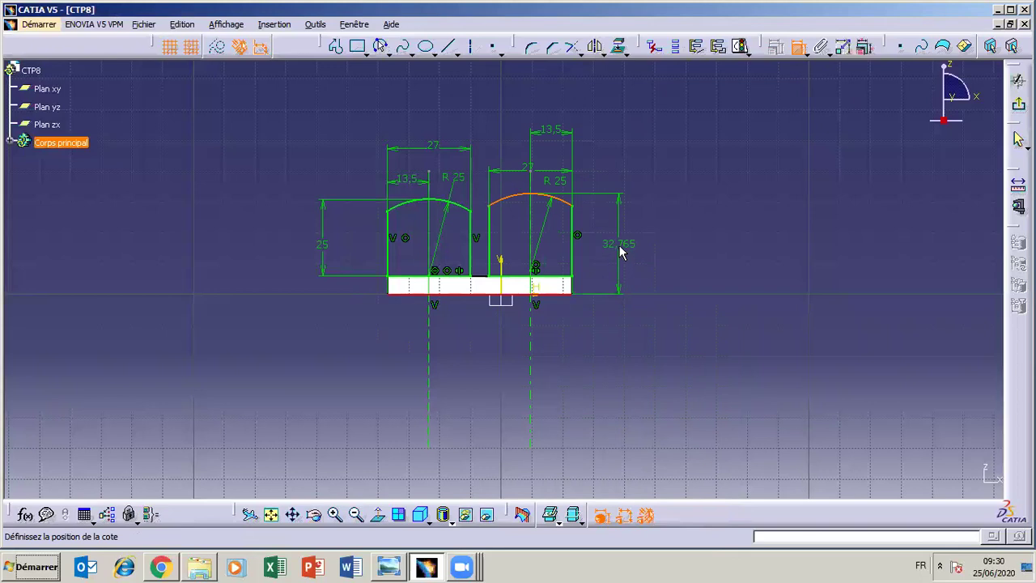
{"action": "key", "text": "Escape"}
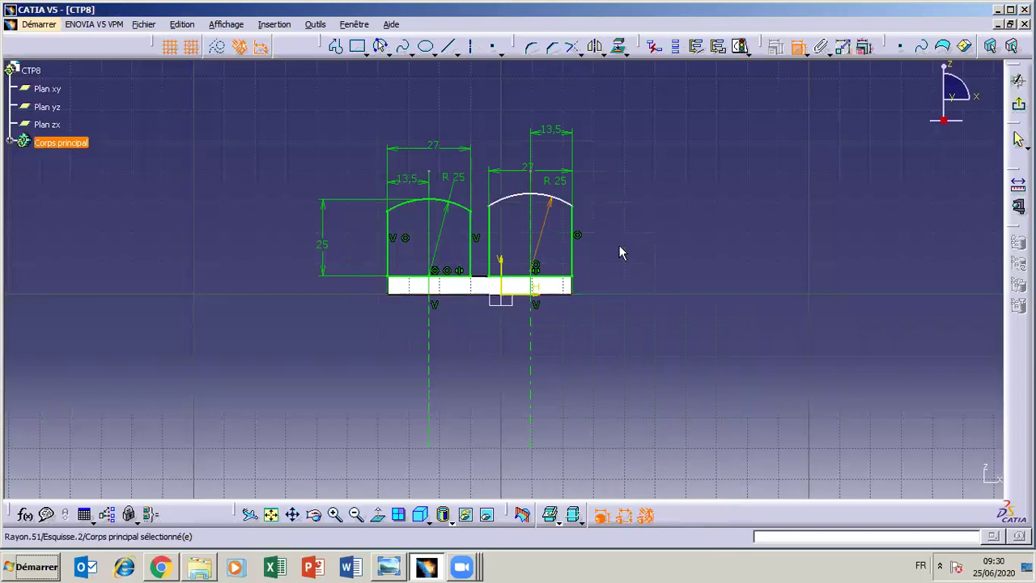
Dimension the right lug's height from its closing arc to the plate's bottom edge and set it to 25 mm
{"action": "left_click", "coordinate": [800, 47]}
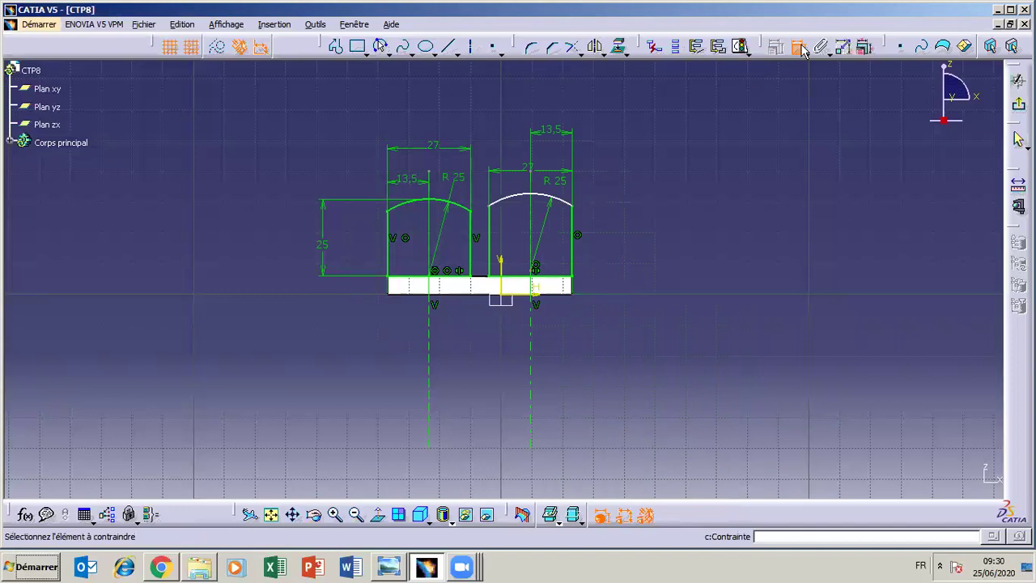
{"action": "left_click", "coordinate": [551, 201]}
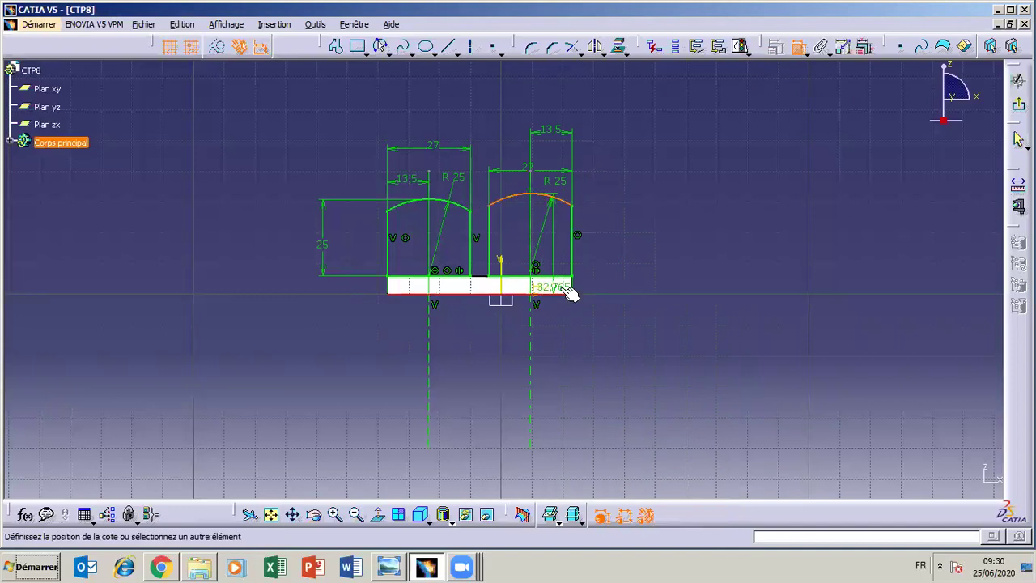
{"action": "left_click", "coordinate": [646, 288]}
{"action": "double_click", "coordinate": [645, 288]}
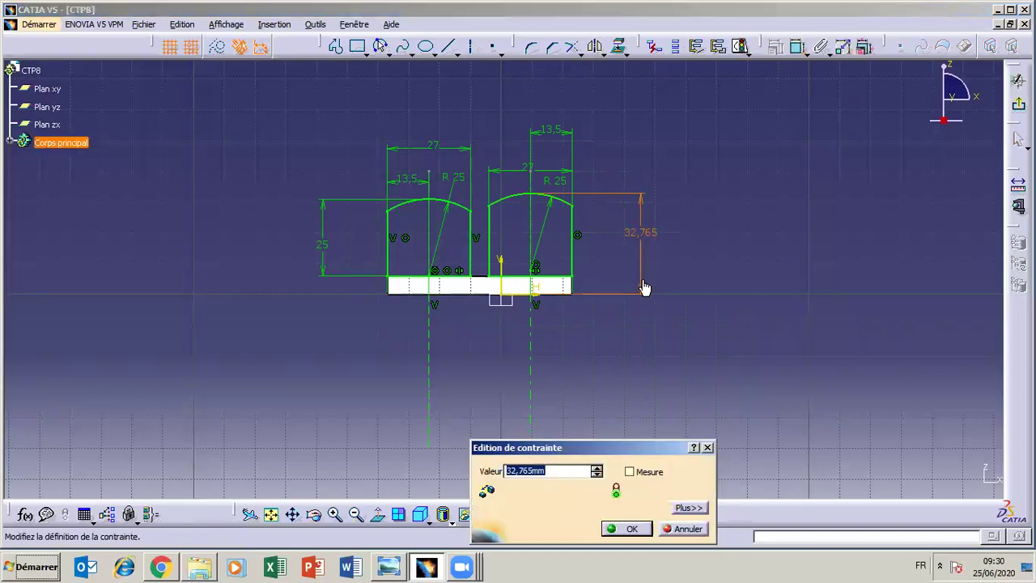
{"action": "type", "text": "25"}
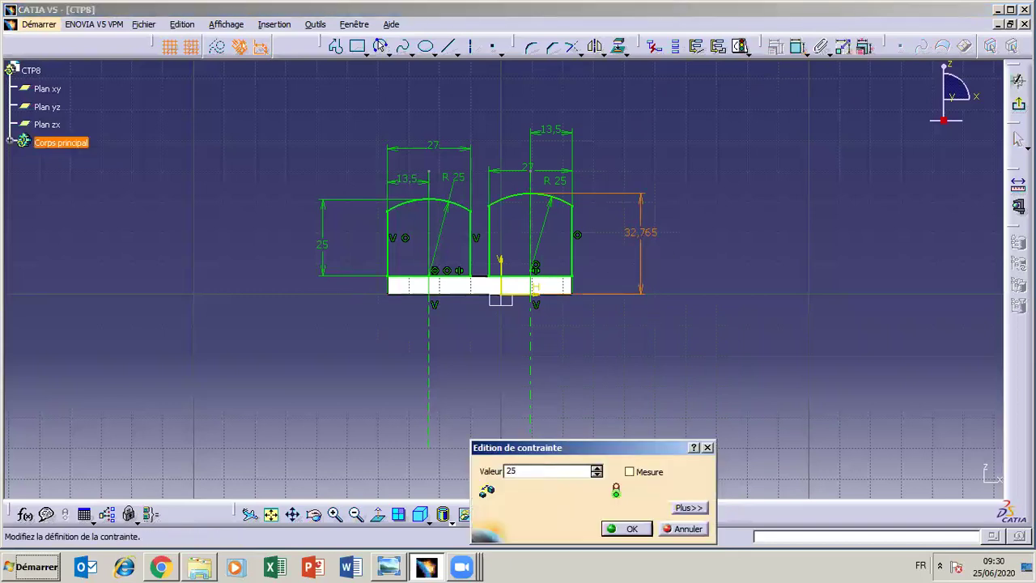
{"action": "key", "text": "Return"}
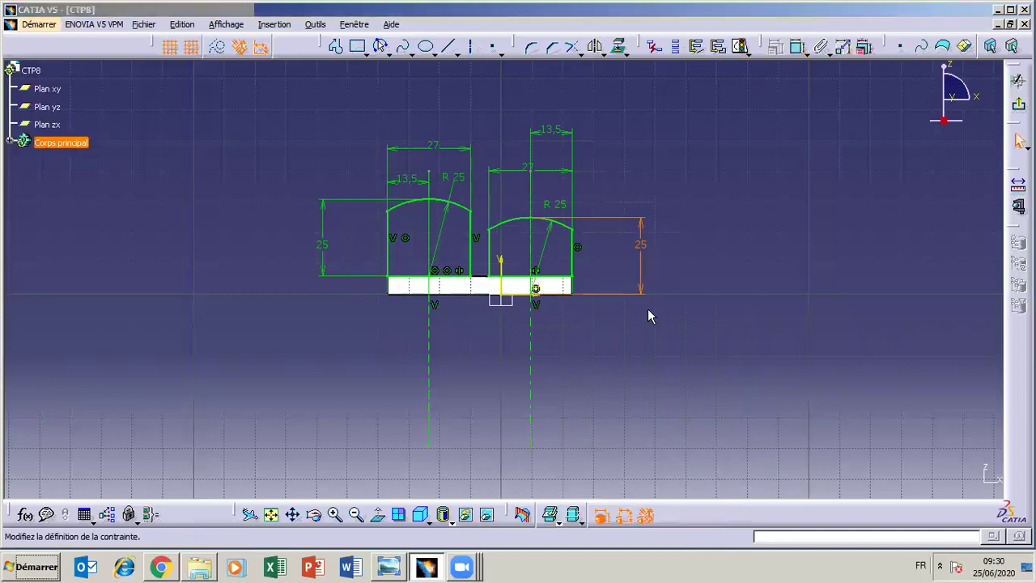
Replace the left lug's height dimension with one from its closing arc to the plate's bottom edge, set to 25 mm
{"action": "left_click", "coordinate": [327, 257]}
{"action": "key", "text": "Delete"}
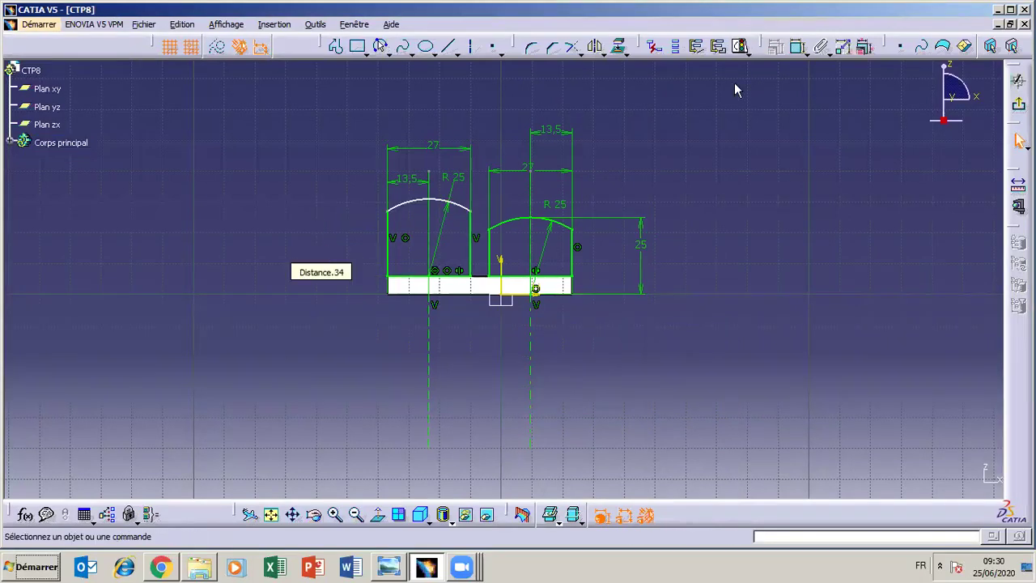
{"action": "left_click", "coordinate": [798, 46]}
{"action": "left_click", "coordinate": [415, 198]}
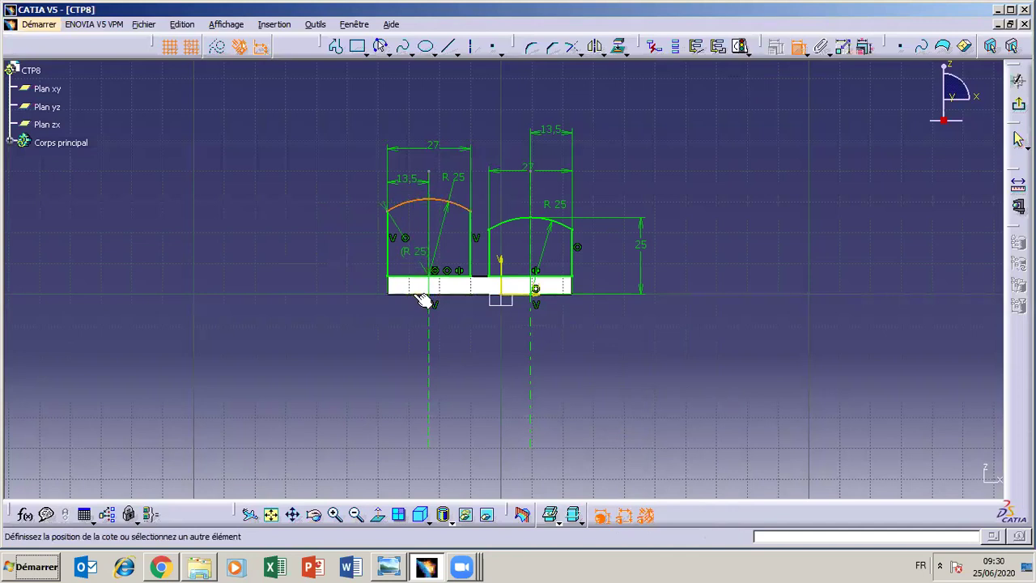
{"action": "left_click", "coordinate": [354, 256]}
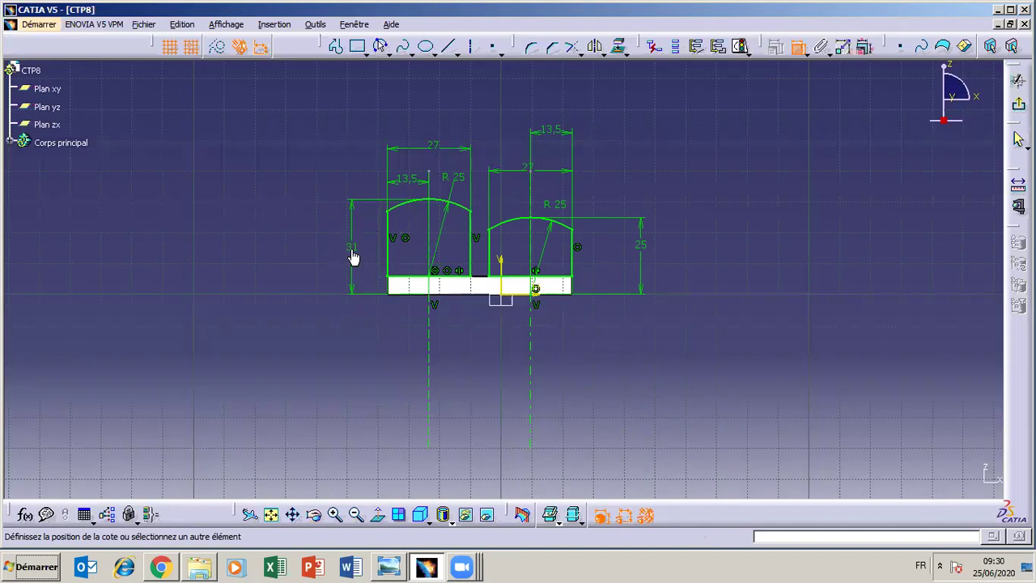
{"action": "double_click", "coordinate": [354, 256]}
{"action": "type", "text": "25"}
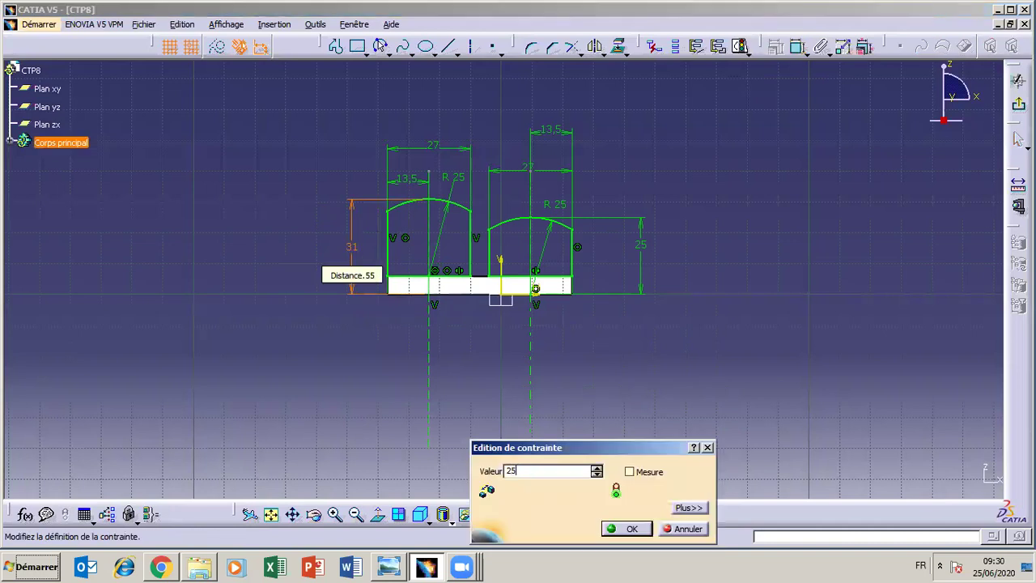
{"action": "key", "text": "Return"}
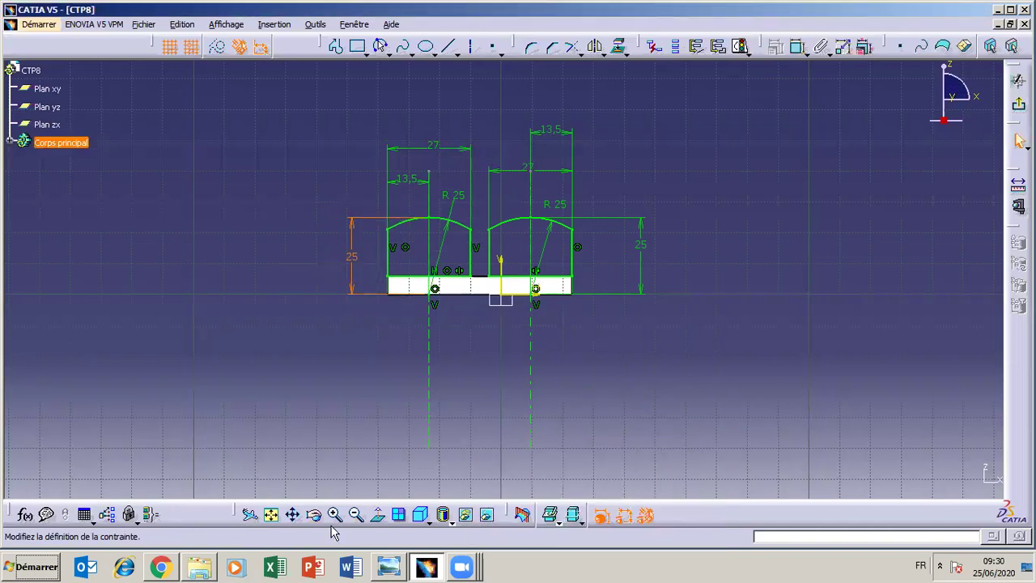
Check the lug dimensions on the TP12 drawing in Windows Photo Viewer and exit the CATIA sketch
{"action": "left_click", "coordinate": [388, 566]}
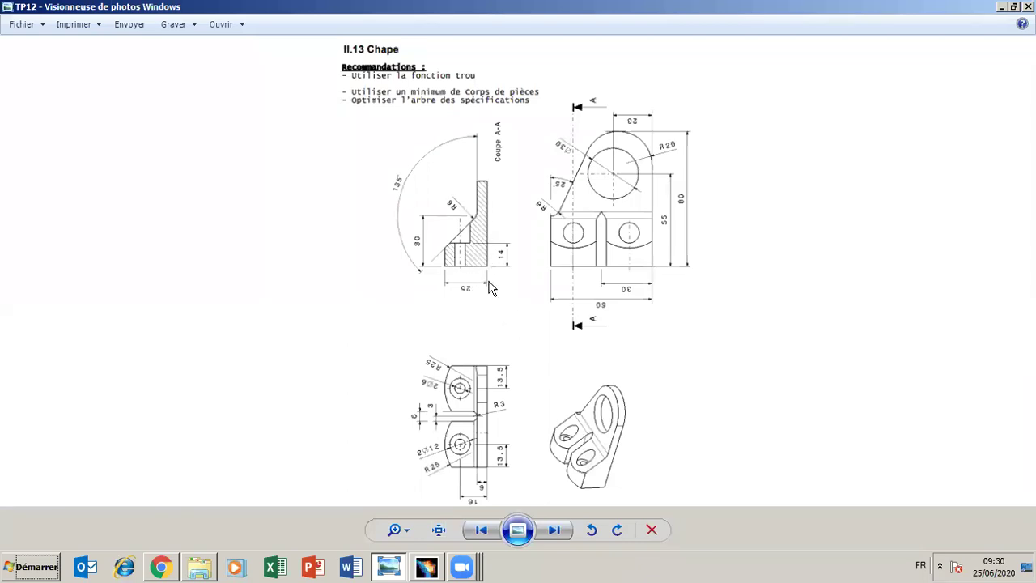
{"action": "left_click", "coordinate": [388, 569]}
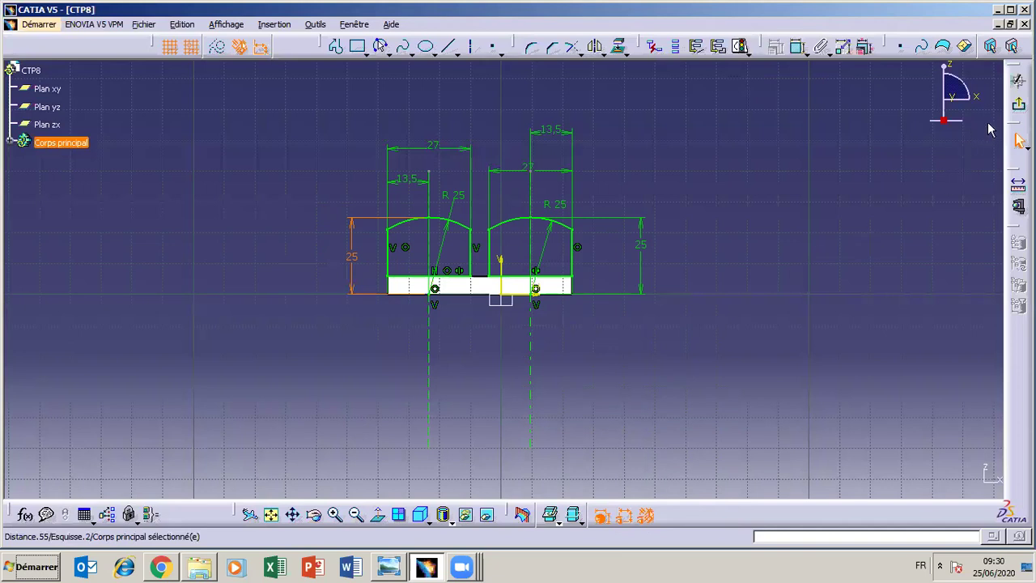
{"action": "left_click", "coordinate": [1020, 141]}
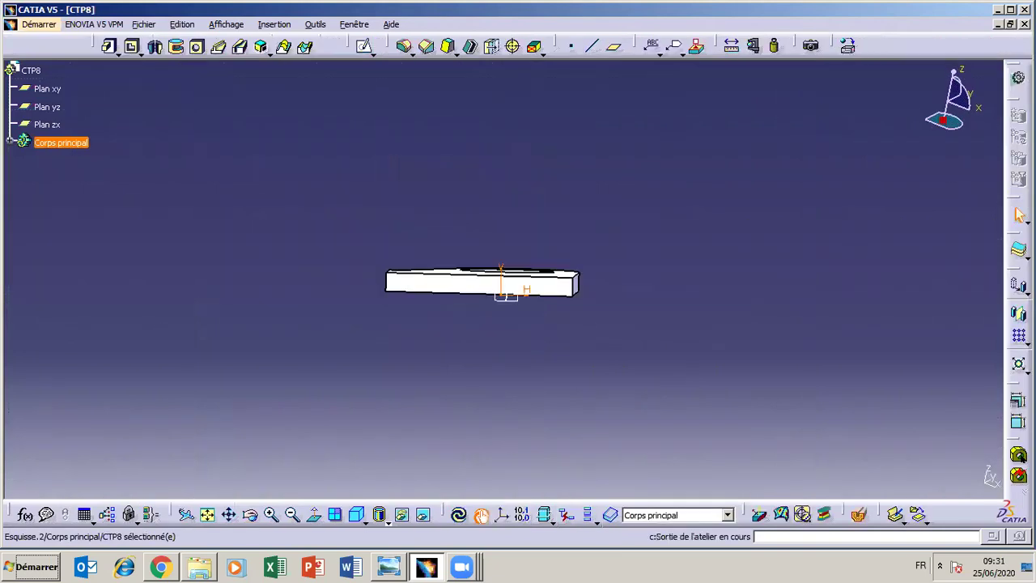
Consult the lug depth on the TP12 drawing and extrude the two-lug sketch 36 mm in the reversed direction, over the plate
{"action": "left_click", "coordinate": [389, 567]}
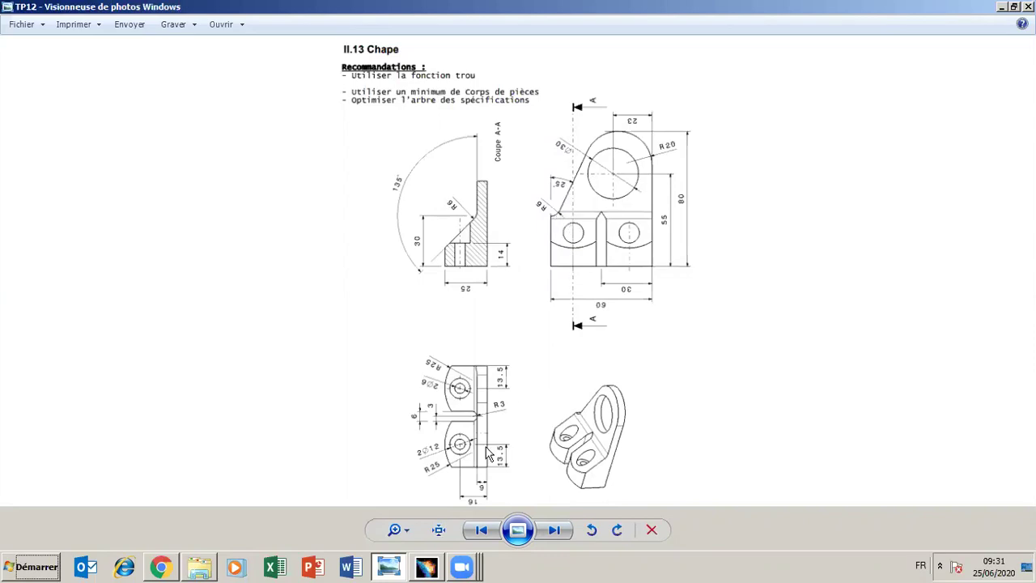
{"action": "left_click", "coordinate": [402, 569]}
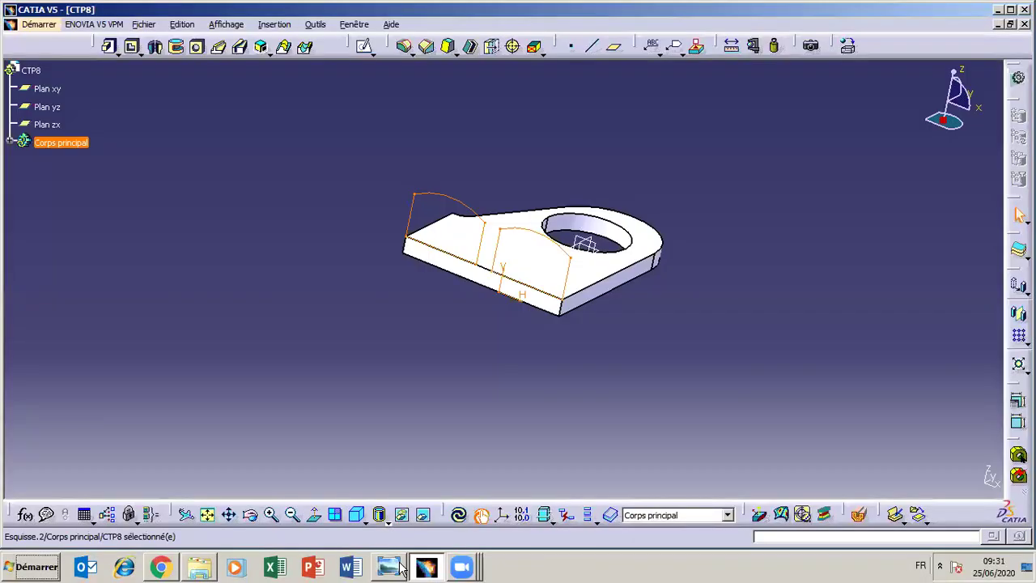
{"action": "left_click", "coordinate": [402, 569]}
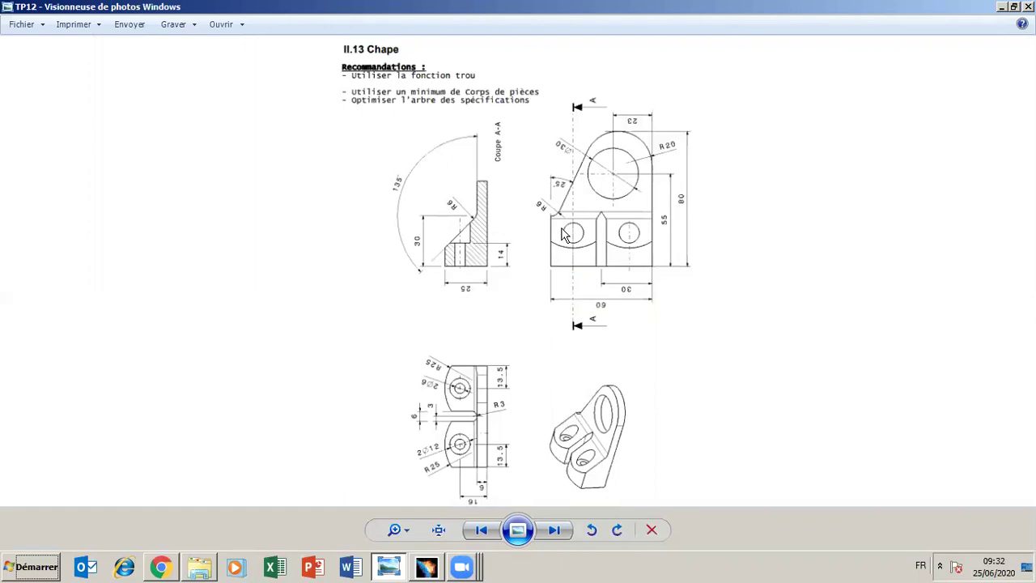
{"action": "left_click", "coordinate": [390, 567]}
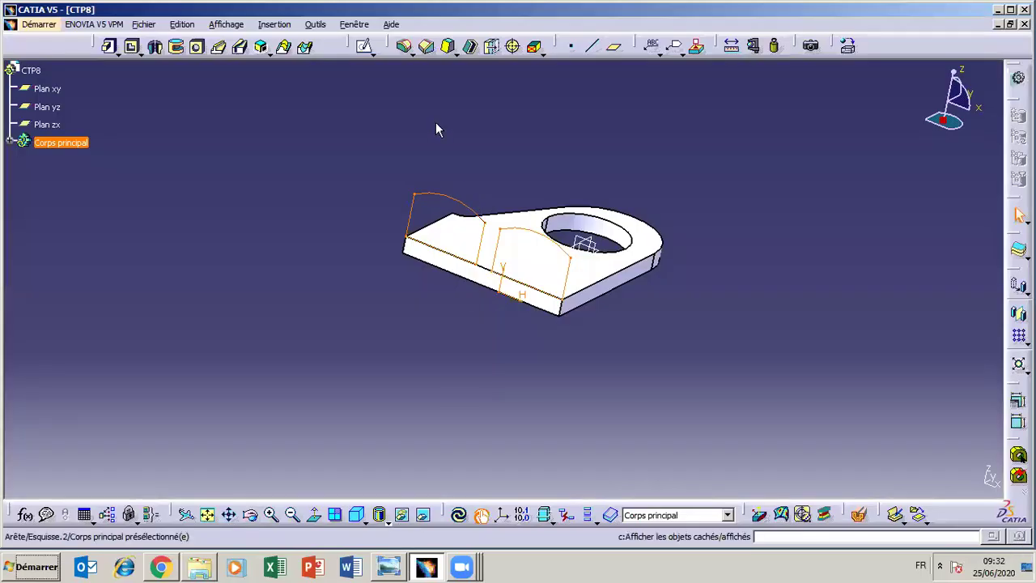
{"action": "left_click", "coordinate": [110, 47]}
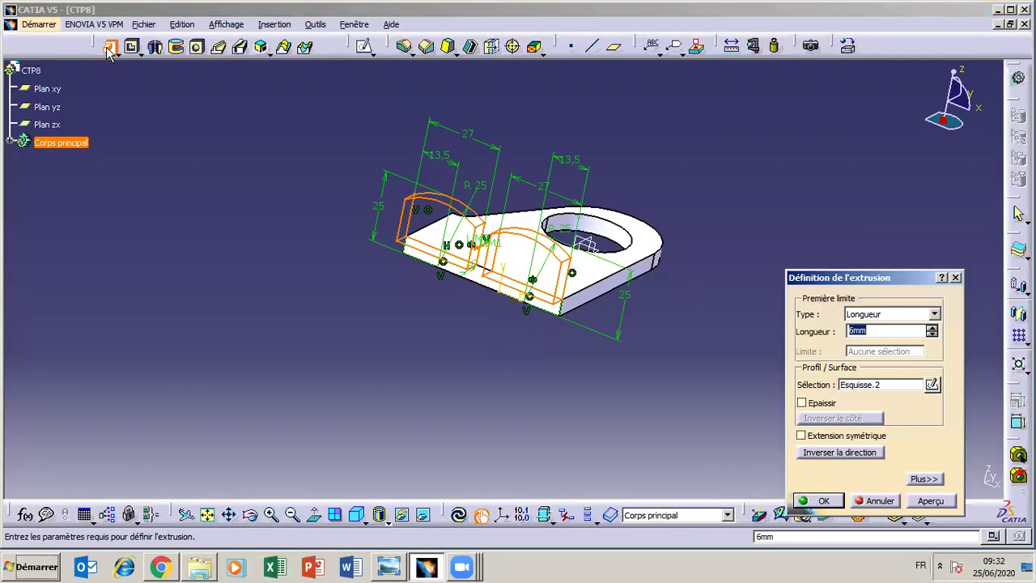
{"action": "type", "text": "36"}
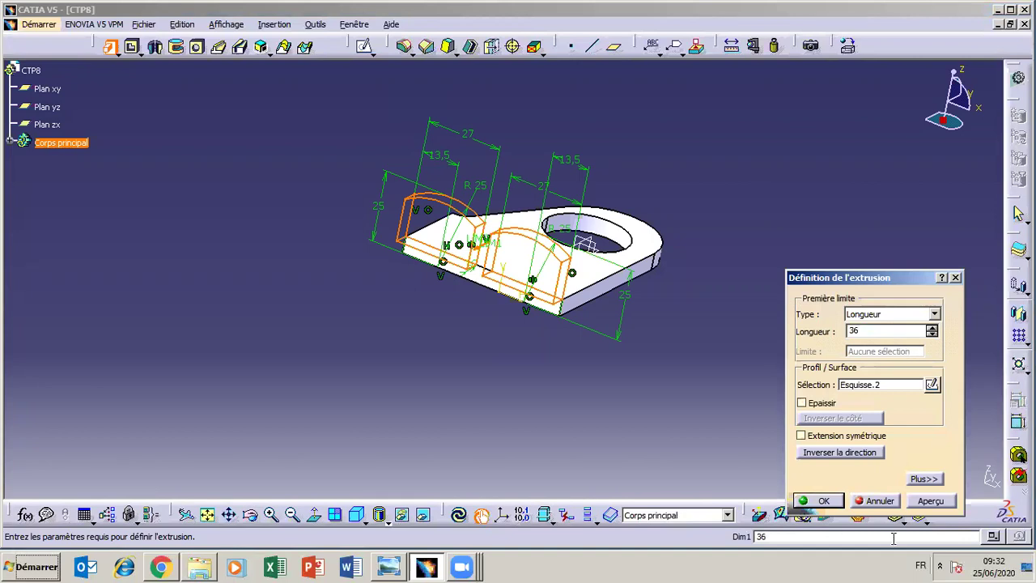
{"action": "left_click", "coordinate": [828, 463]}
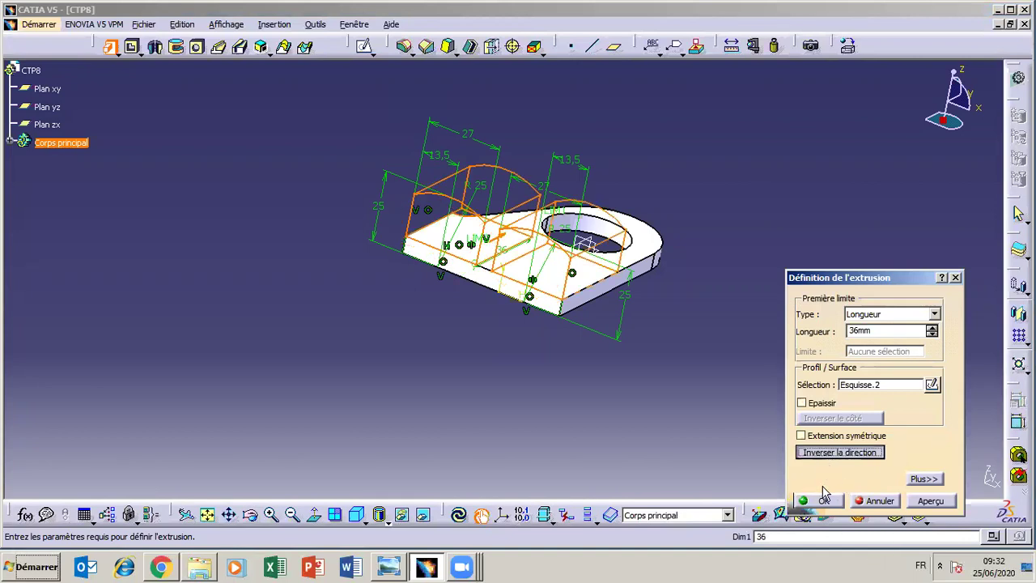
{"action": "left_click", "coordinate": [823, 501]}
{"action": "left_click", "coordinate": [753, 444]}
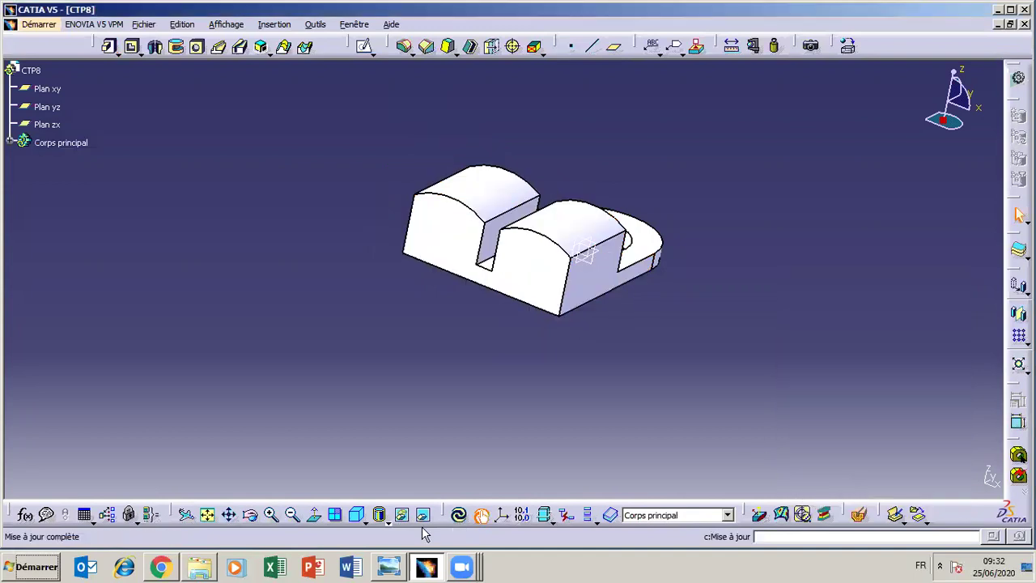
Consult the lug views on the TP12 drawing in Windows Photo Viewer and open a CATIA sketch on the left lug's hole-side face
{"action": "middle_click_drag", "start_coordinate": [717, 251], "coordinate": [326, 356]}
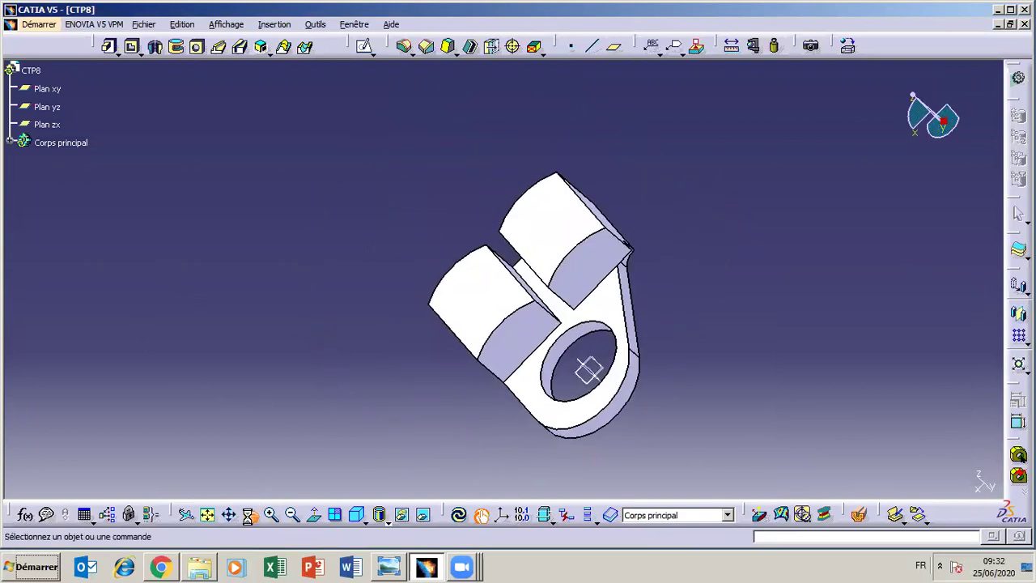
{"action": "middle_click_drag", "start_coordinate": [664, 352], "coordinate": [707, 325]}
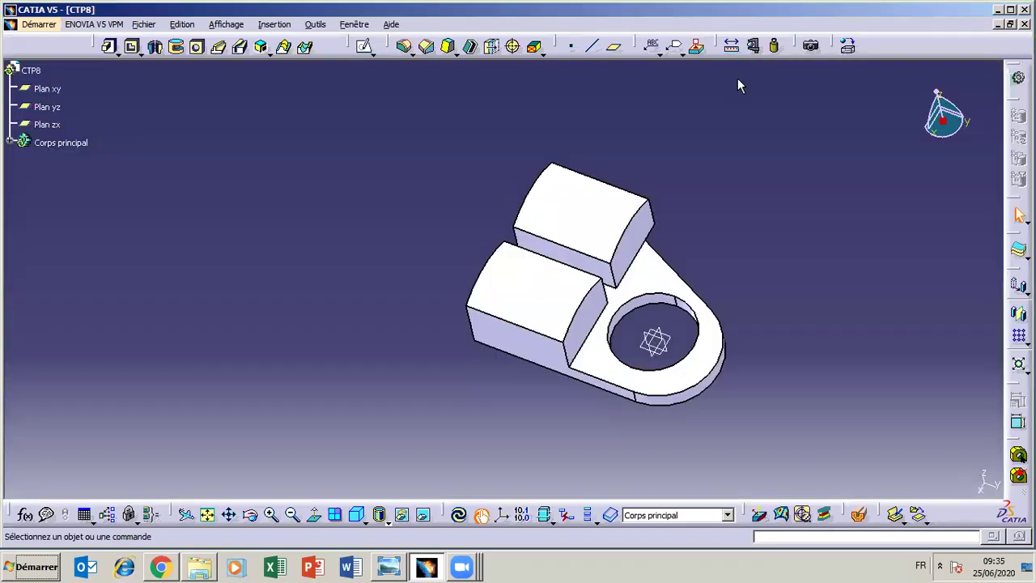
{"action": "left_click", "coordinate": [251, 515]}
{"action": "left_click_drag", "start_coordinate": [608, 397], "coordinate": [419, 322]}
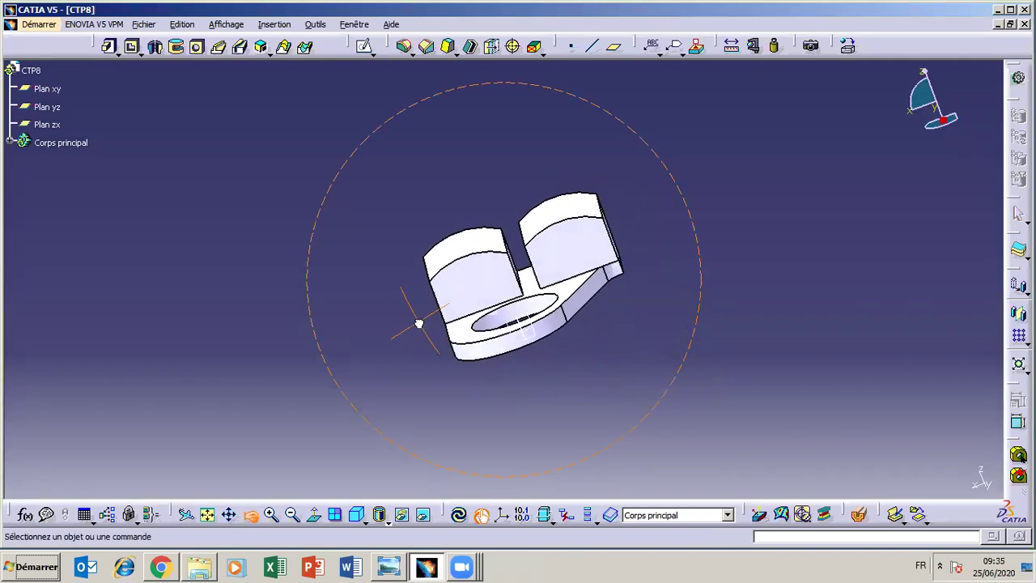
{"action": "left_click", "coordinate": [390, 567]}
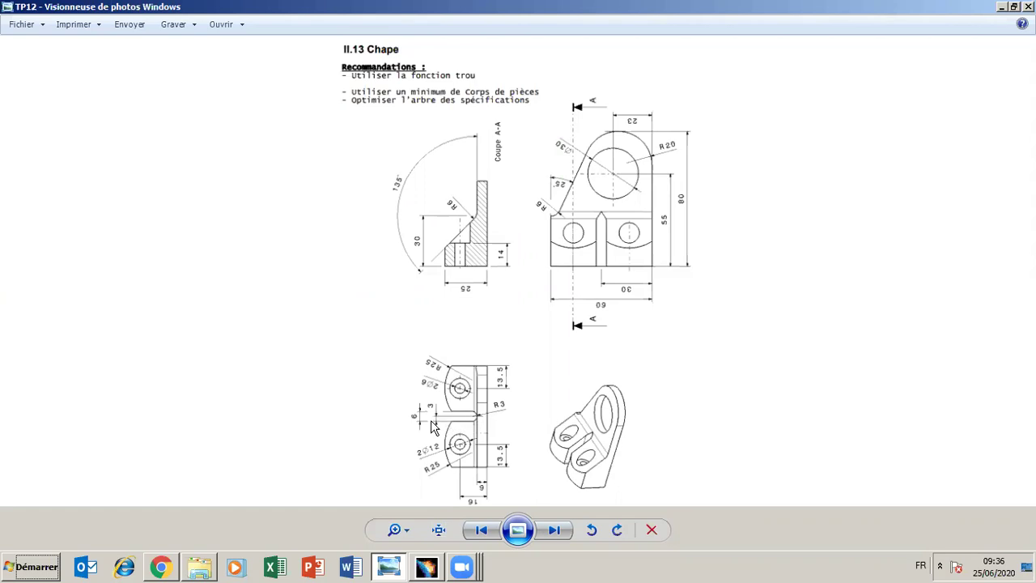
{"action": "left_click", "coordinate": [392, 570]}
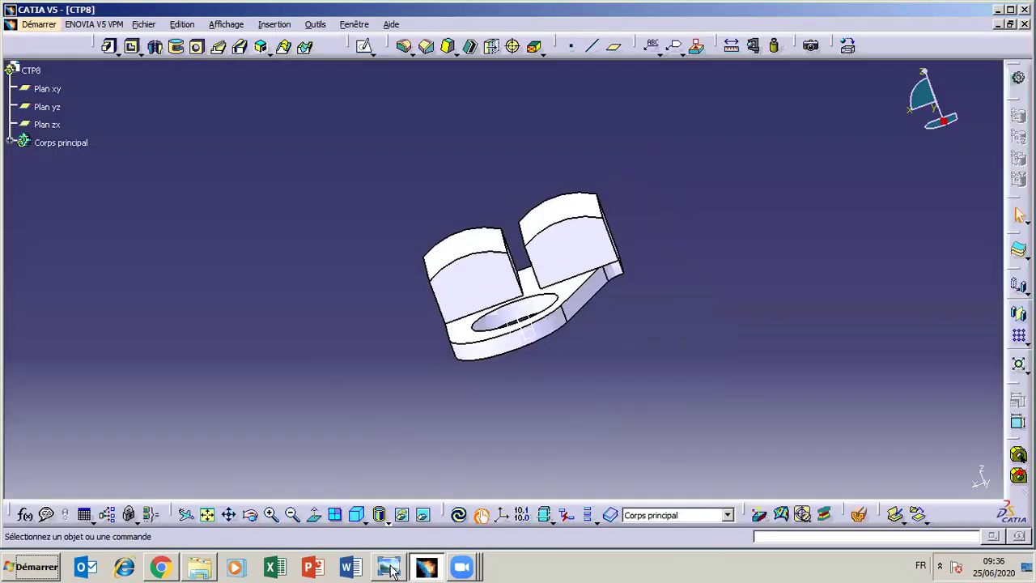
{"action": "left_click", "coordinate": [498, 287]}
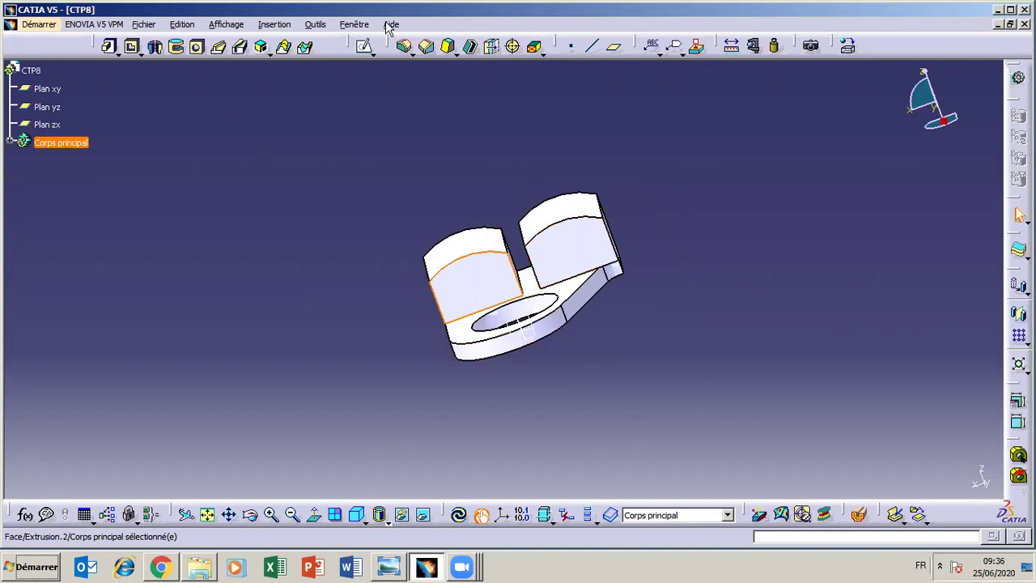
{"action": "left_click", "coordinate": [366, 48]}
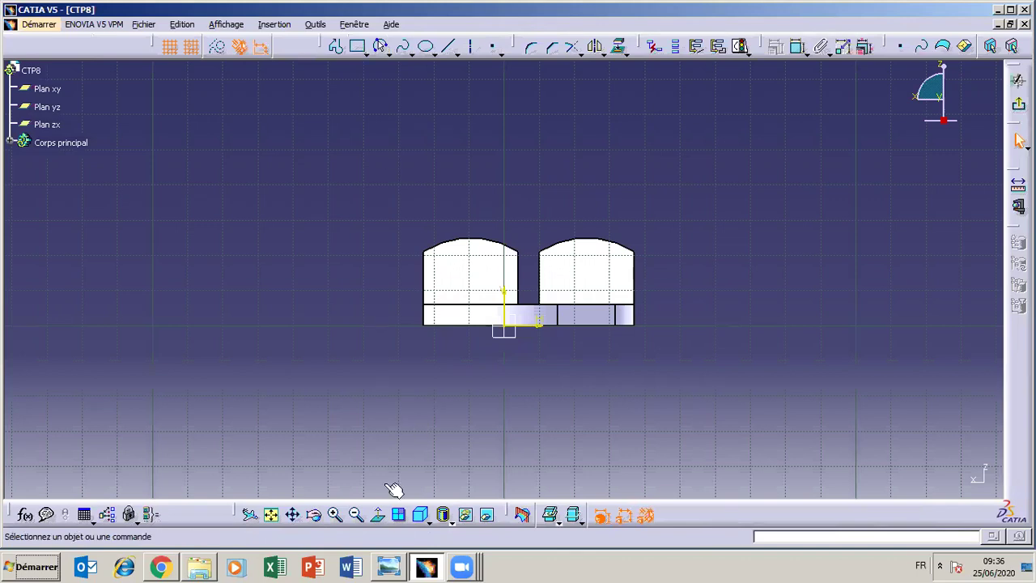
Consult the slot between the lugs on the TP12 drawing and draw a vertical line on the CATIA sketch's vertical axis
{"action": "mouse_move", "coordinate": [391, 571]}
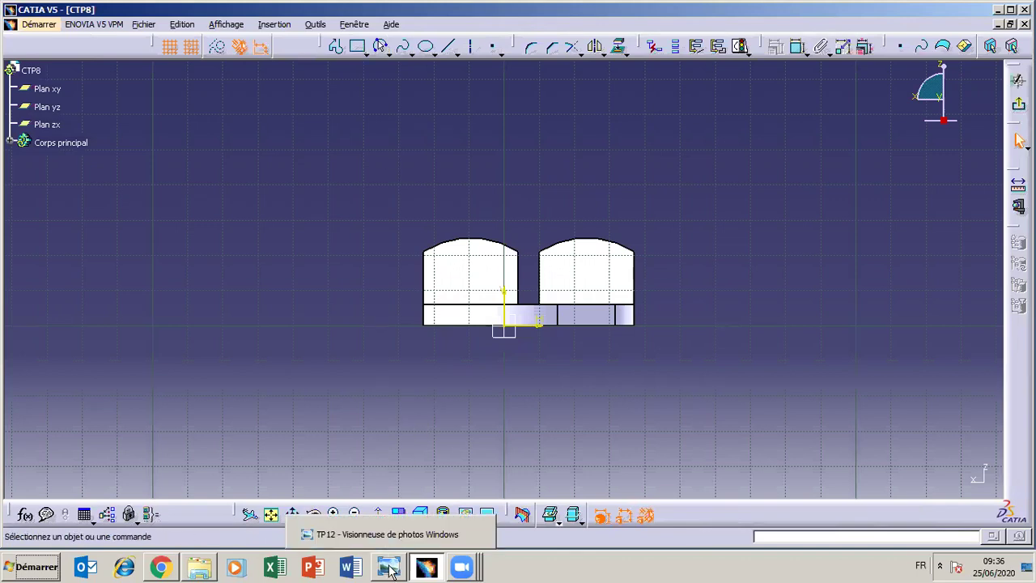
{"action": "left_click", "coordinate": [391, 569]}
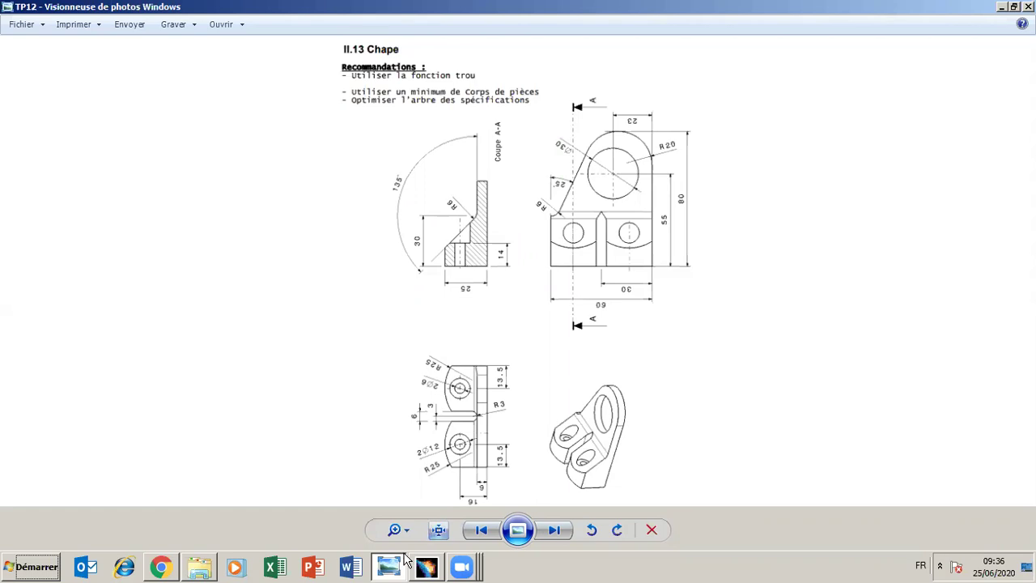
{"action": "mouse_move", "coordinate": [394, 569]}
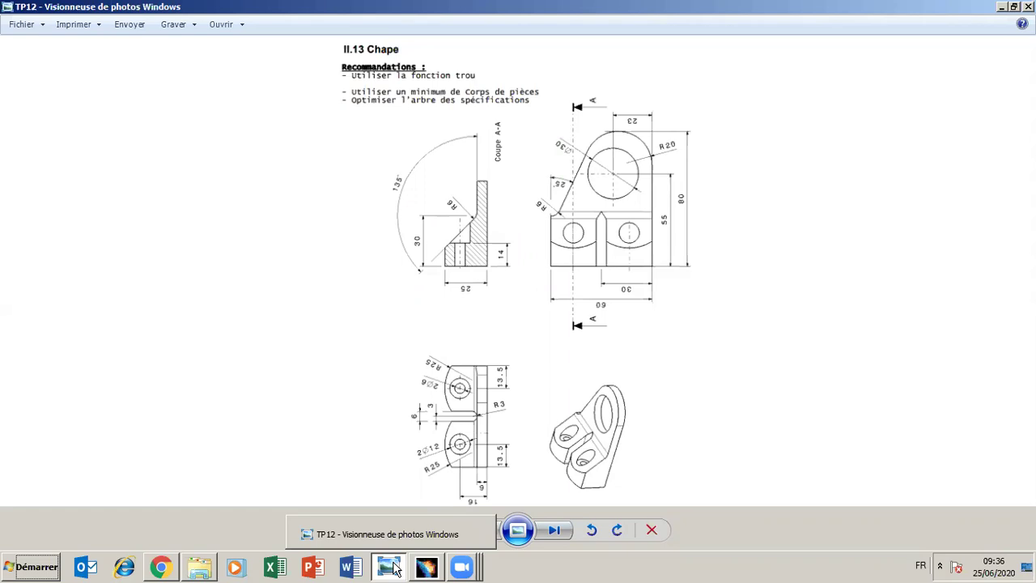
{"action": "left_click", "coordinate": [394, 568]}
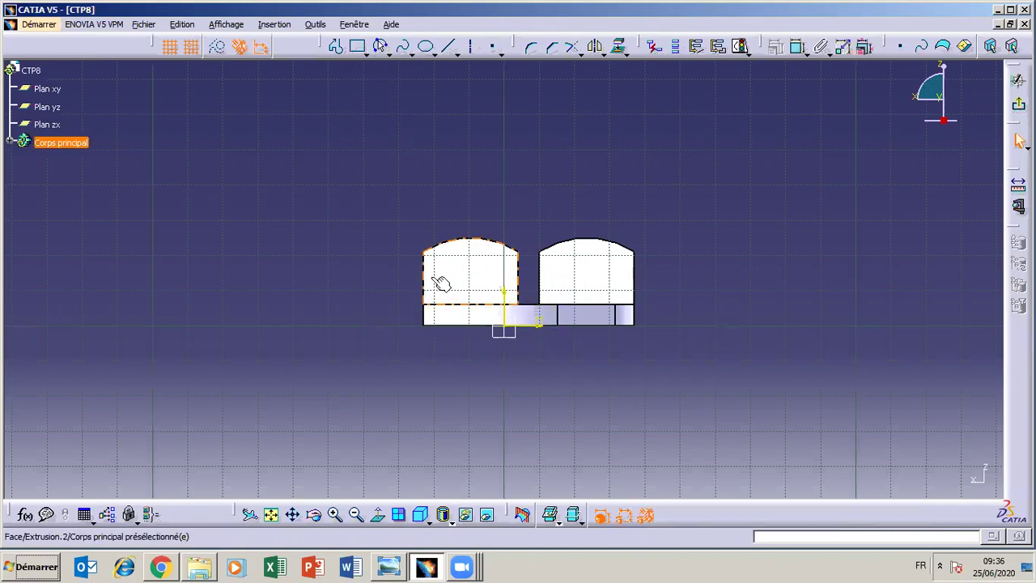
{"action": "left_click", "coordinate": [390, 566]}
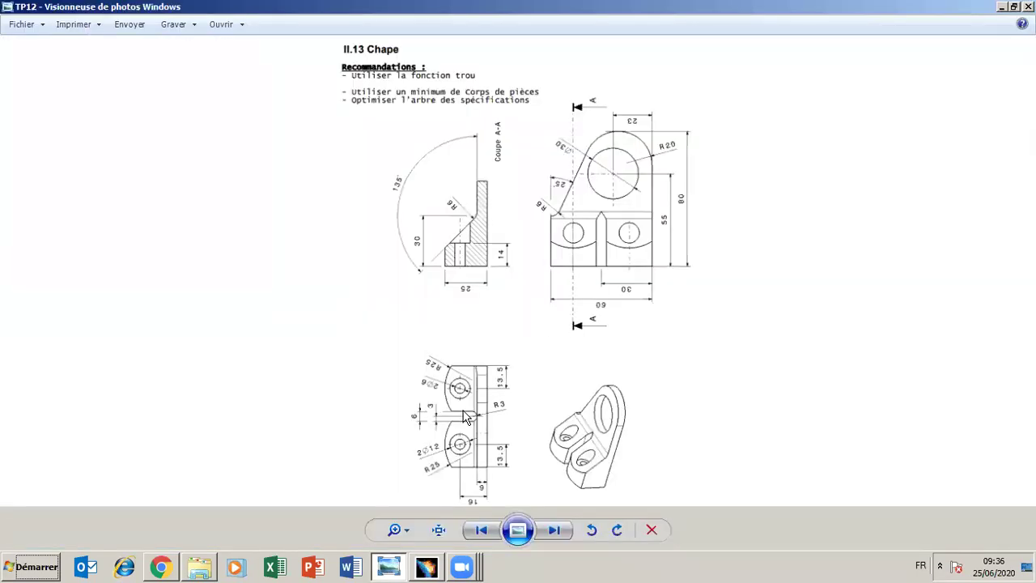
{"action": "left_click", "coordinate": [390, 573]}
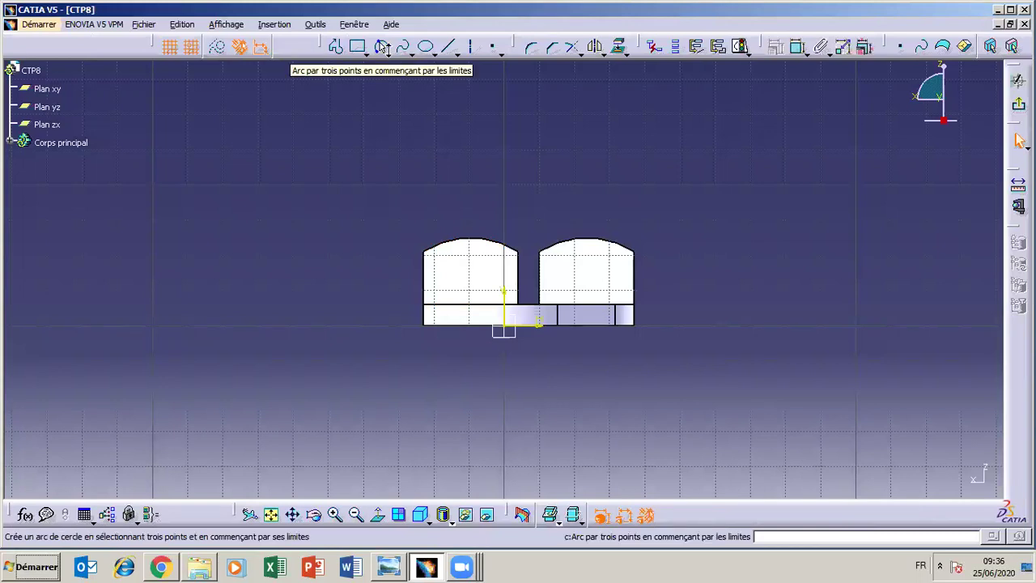
{"action": "left_click", "coordinate": [386, 50]}
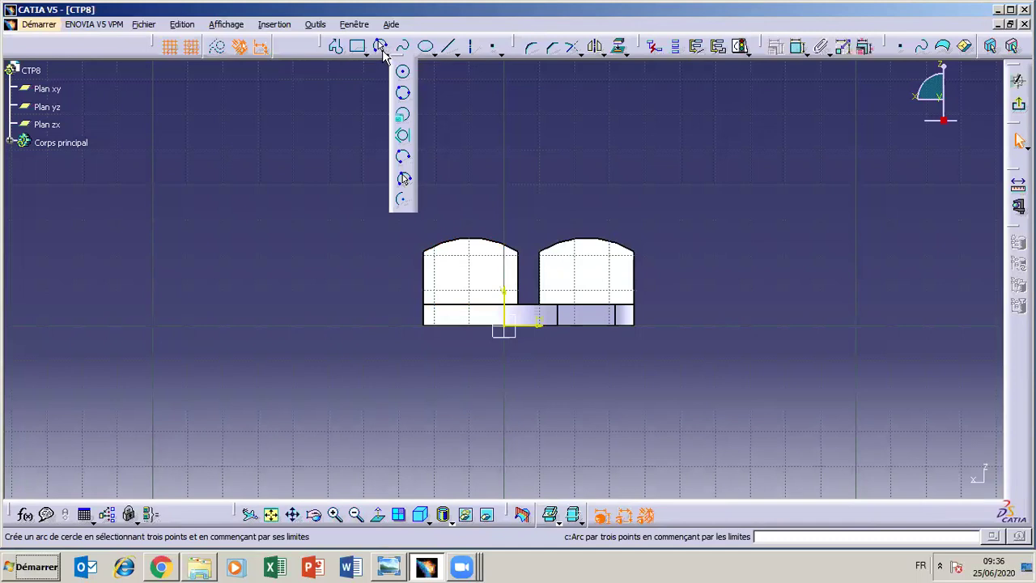
{"action": "left_click", "coordinate": [450, 50]}
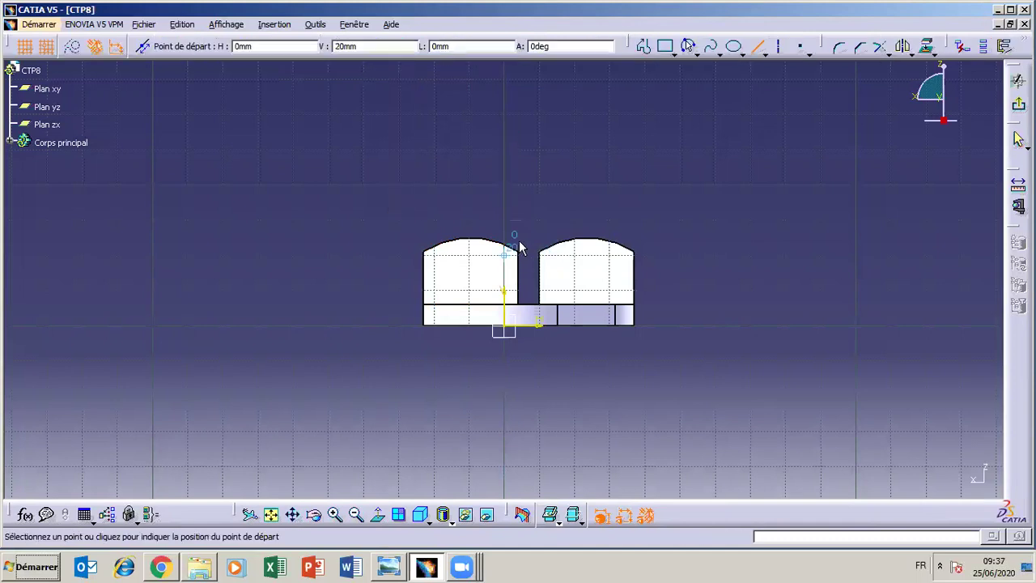
{"action": "left_click", "coordinate": [504, 221]}
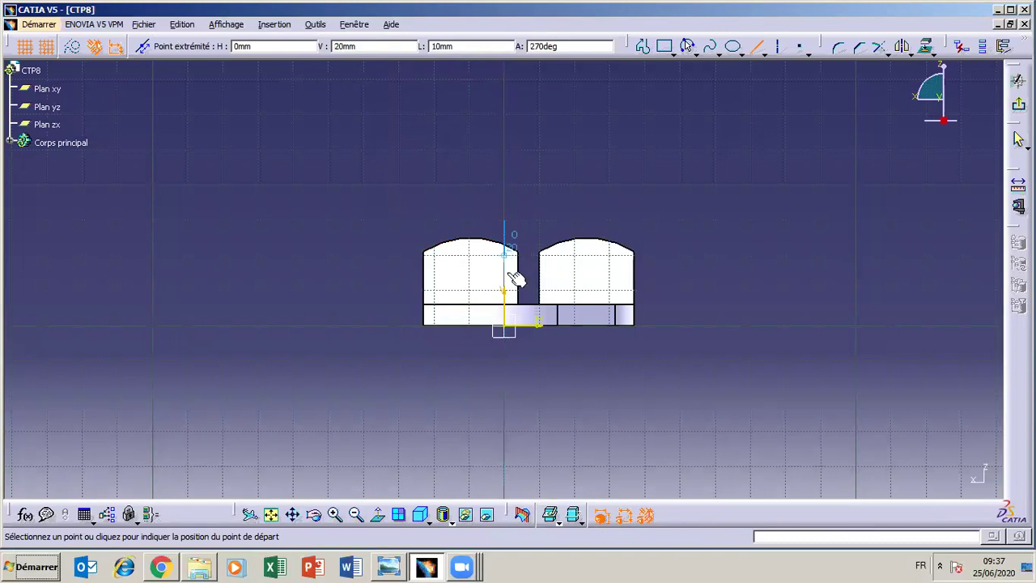
{"action": "left_click", "coordinate": [504, 219]}
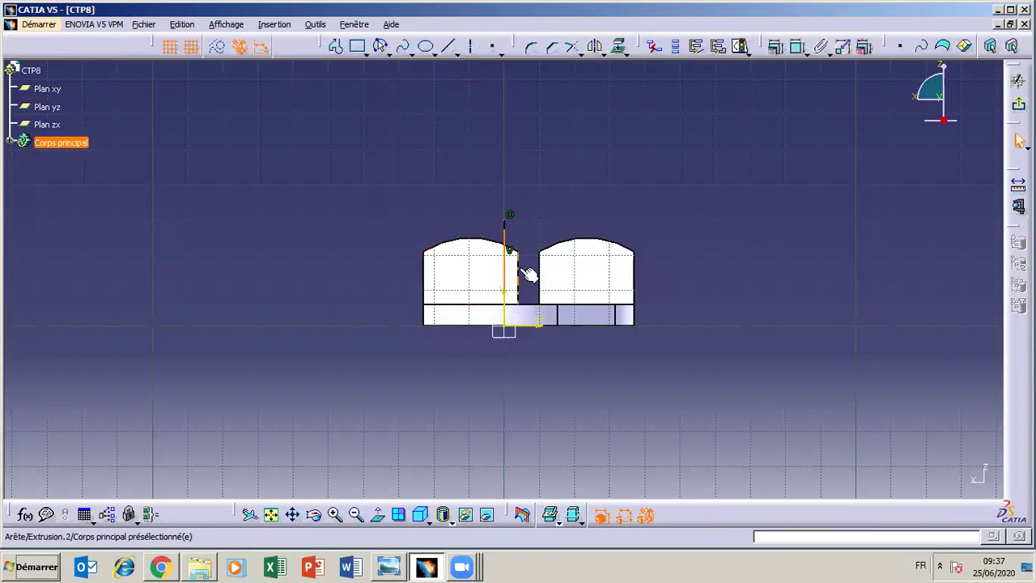
Delete the new line's coincidence constraint and open the constraint definition for the line and the left lug's slot-side edge
{"action": "right_click", "coordinate": [510, 222]}
{"action": "left_click", "coordinate": [556, 422]}
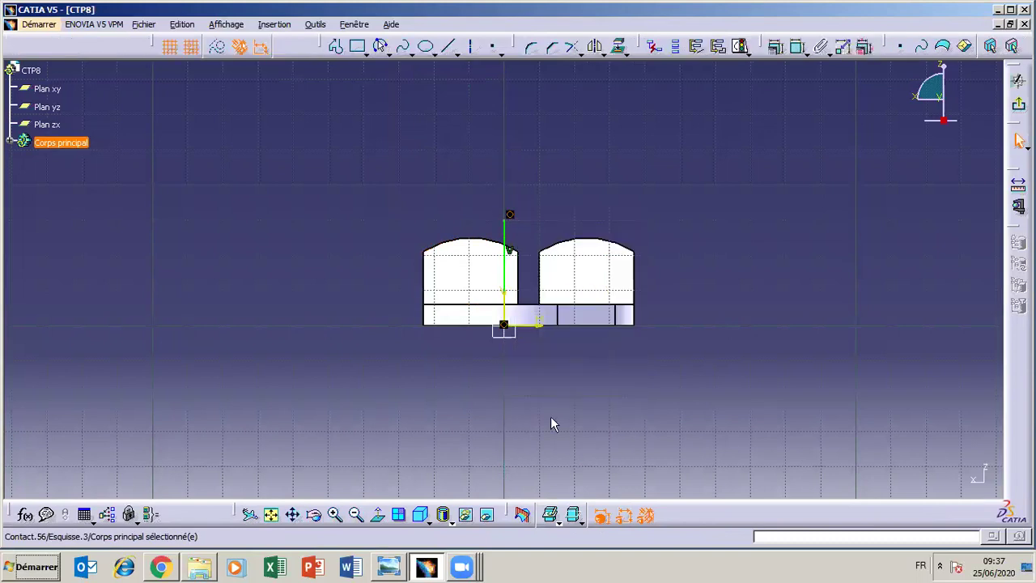
{"action": "left_click", "coordinate": [519, 294], "text": "ctrl"}
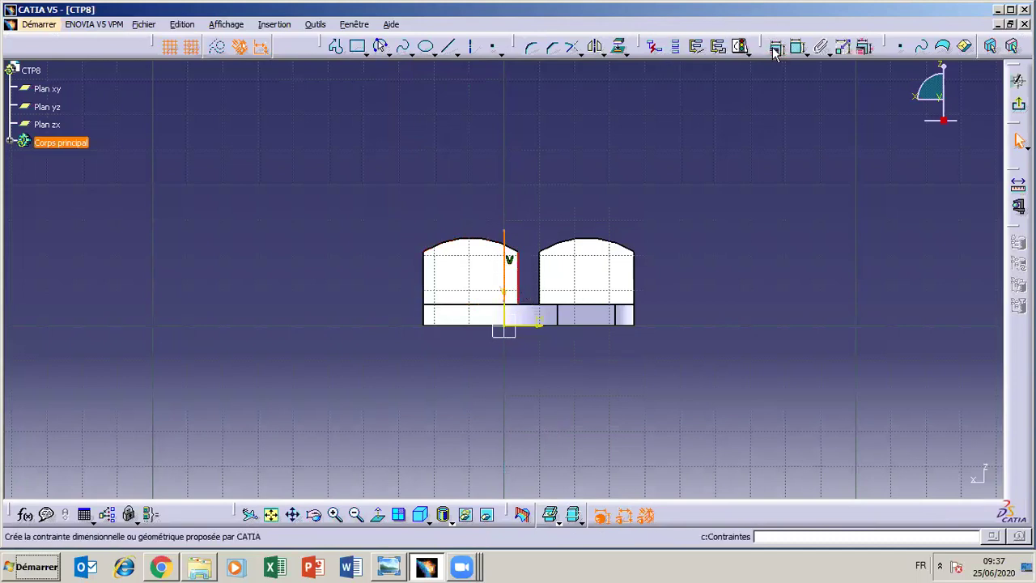
{"action": "left_click", "coordinate": [776, 49]}
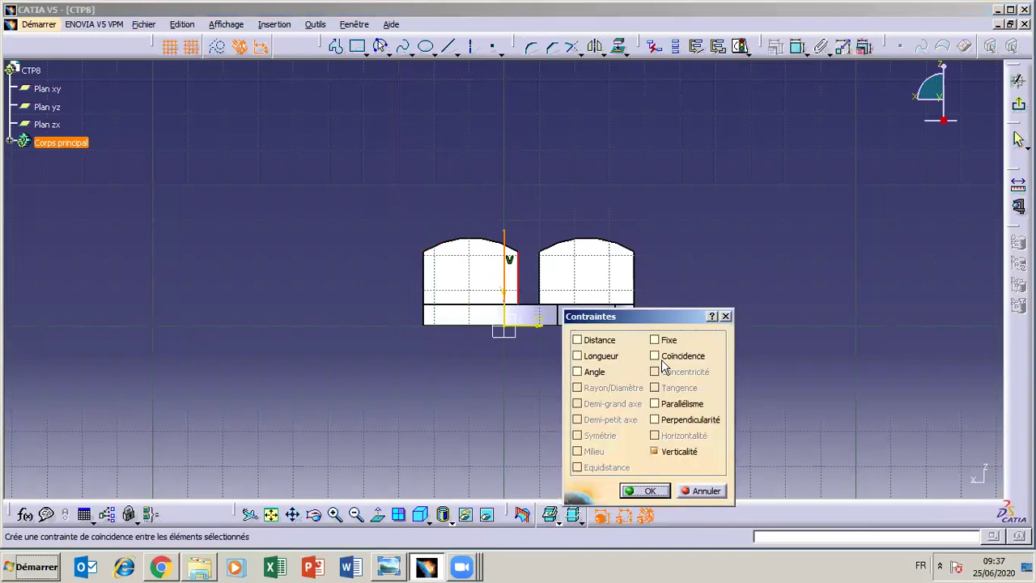
Make the sketched vertical line coincident with the inner vertical edge of the left block
{"action": "left_click", "coordinate": [655, 356]}
{"action": "left_click", "coordinate": [645, 491]}
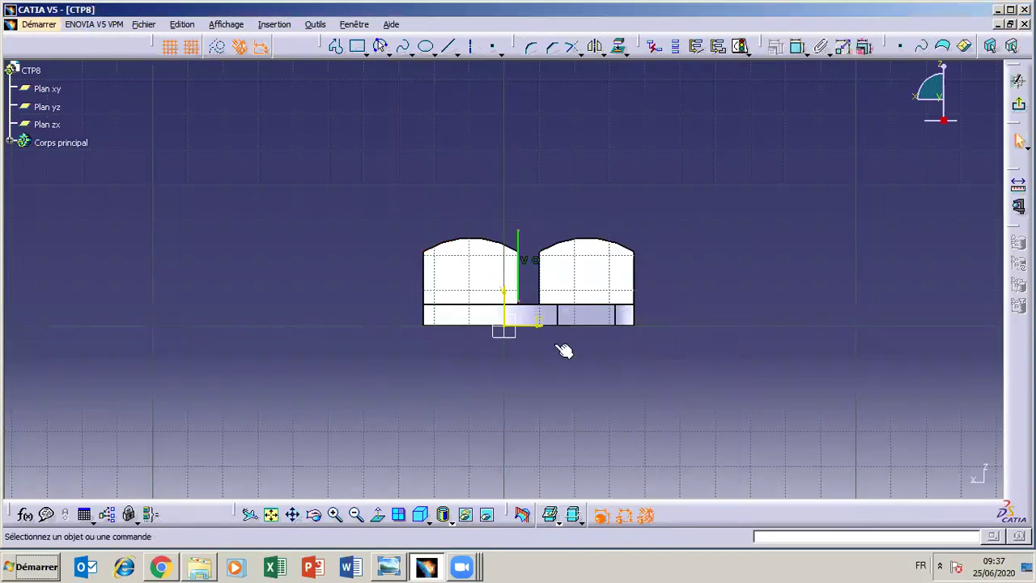
{"action": "left_click", "coordinate": [528, 301]}
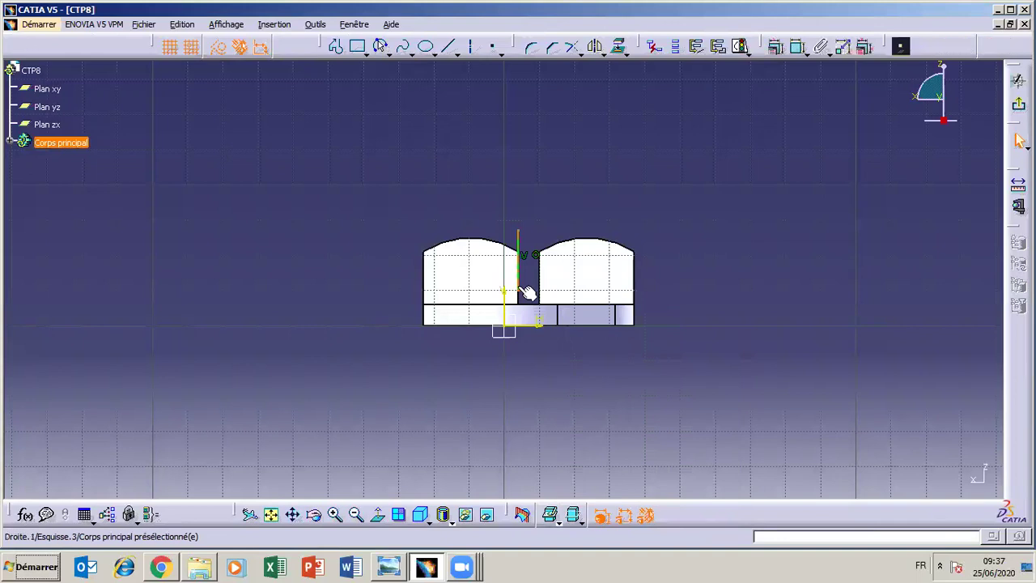
Draw a second vertical line beside the right block's inner edge and make it coincident with that edge
{"action": "left_click", "coordinate": [447, 46]}
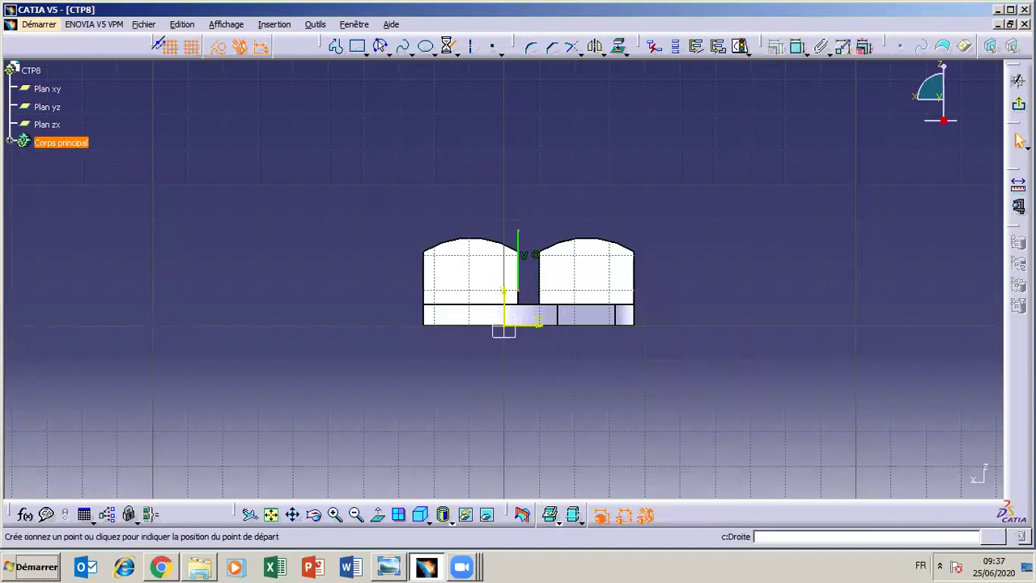
{"action": "left_click", "coordinate": [547, 218]}
{"action": "left_click", "coordinate": [540, 296]}
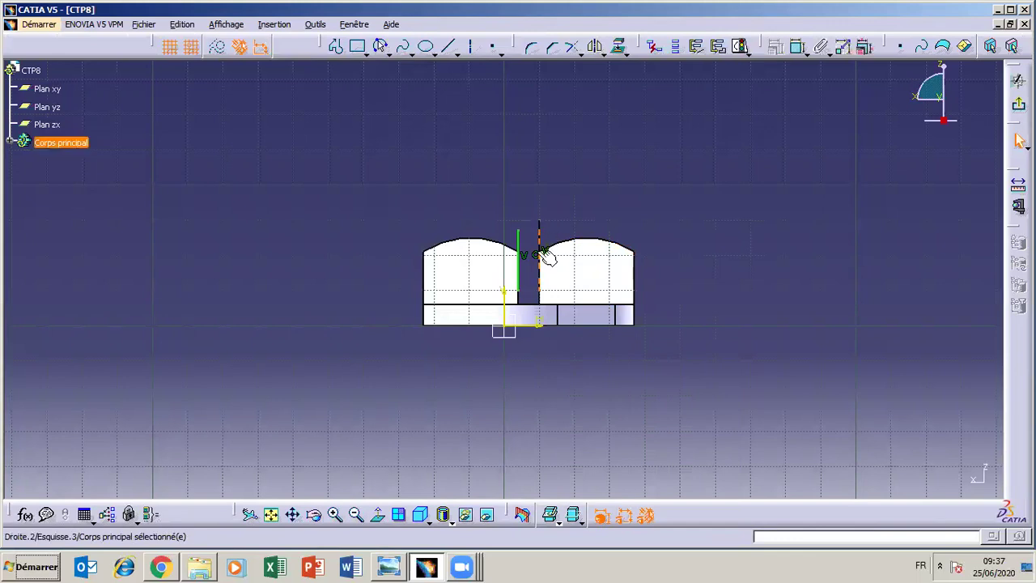
{"action": "left_click", "coordinate": [549, 306]}
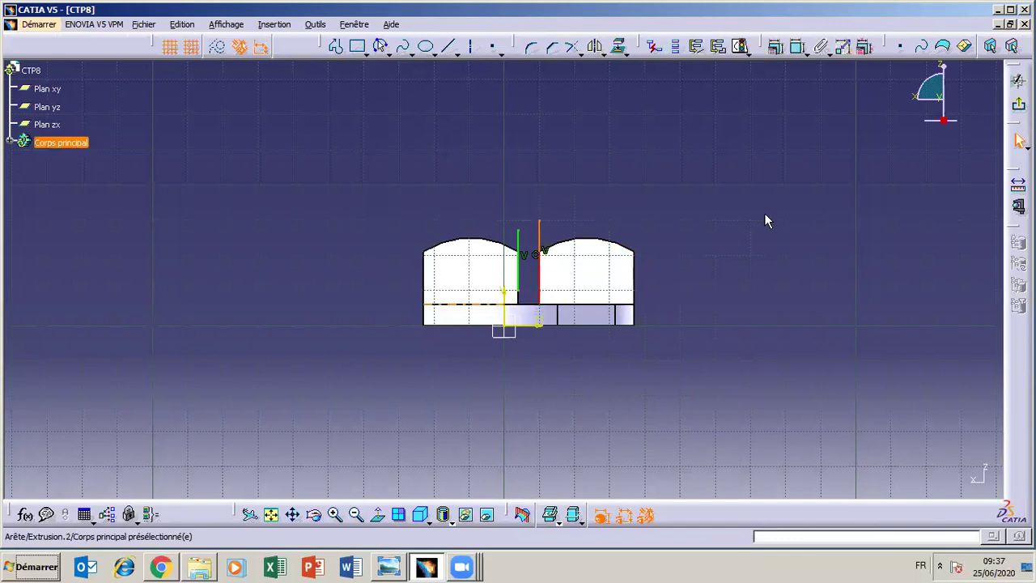
{"action": "left_click", "coordinate": [775, 46]}
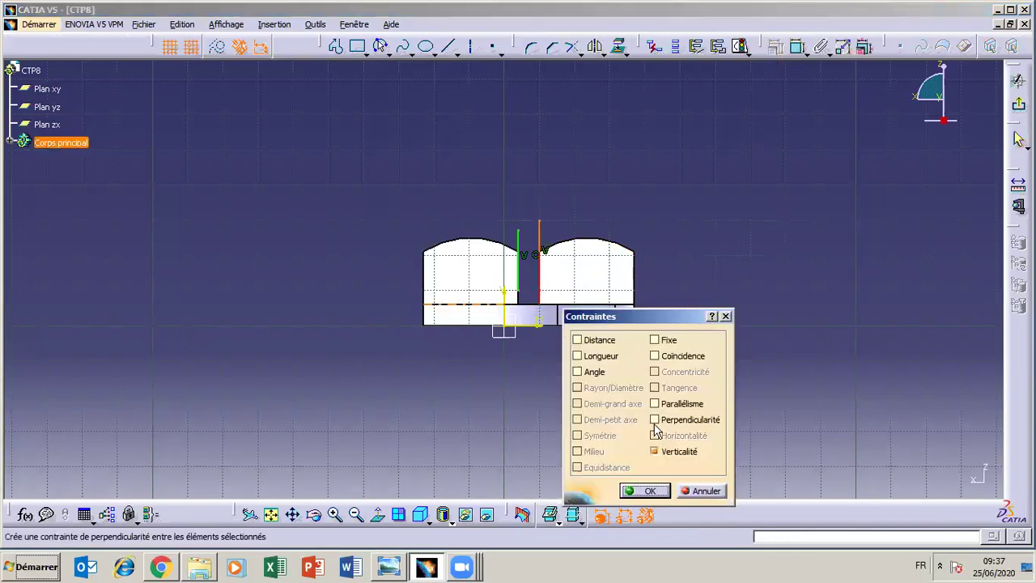
{"action": "left_click", "coordinate": [655, 356]}
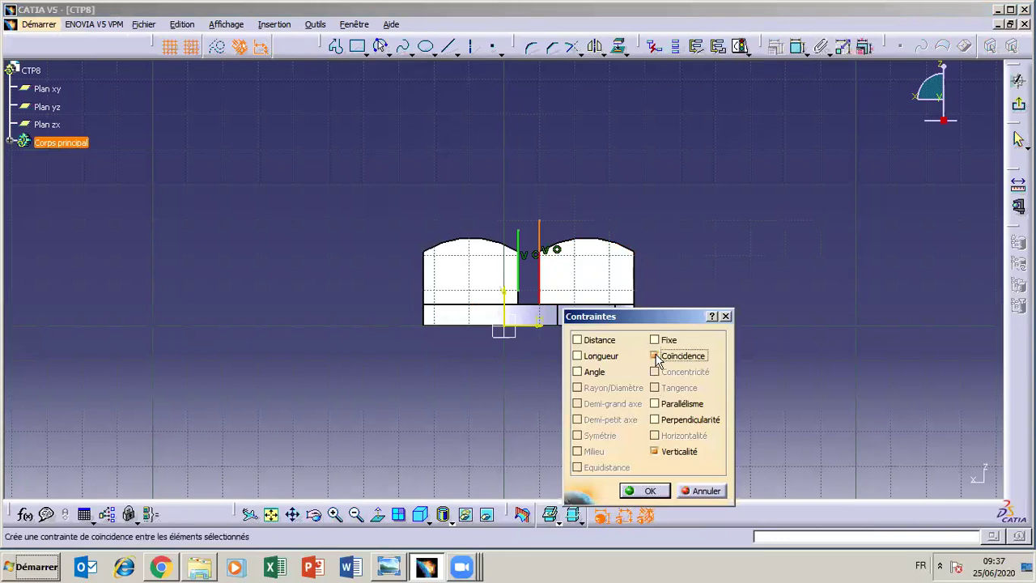
{"action": "left_click", "coordinate": [648, 491]}
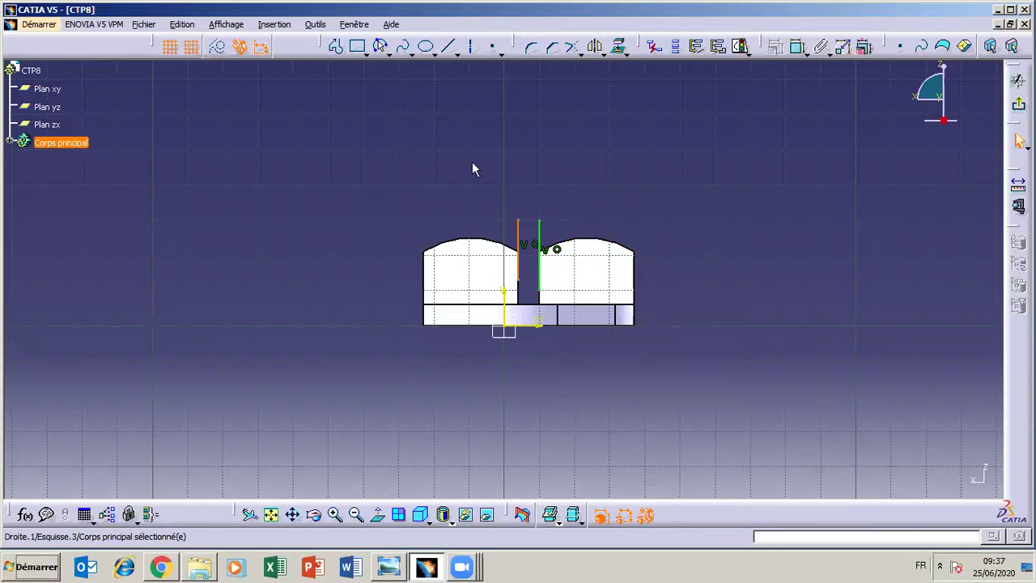
Join the upper ends of the two vertical lines with a horizontal line
{"action": "left_click", "coordinate": [449, 47]}
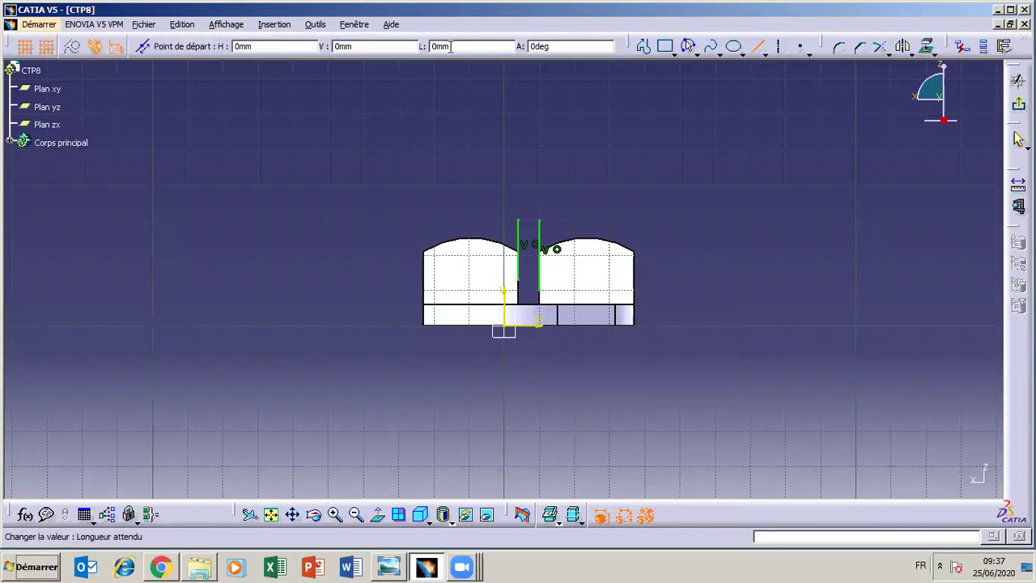
{"action": "left_click", "coordinate": [520, 223]}
{"action": "left_click", "coordinate": [540, 221]}
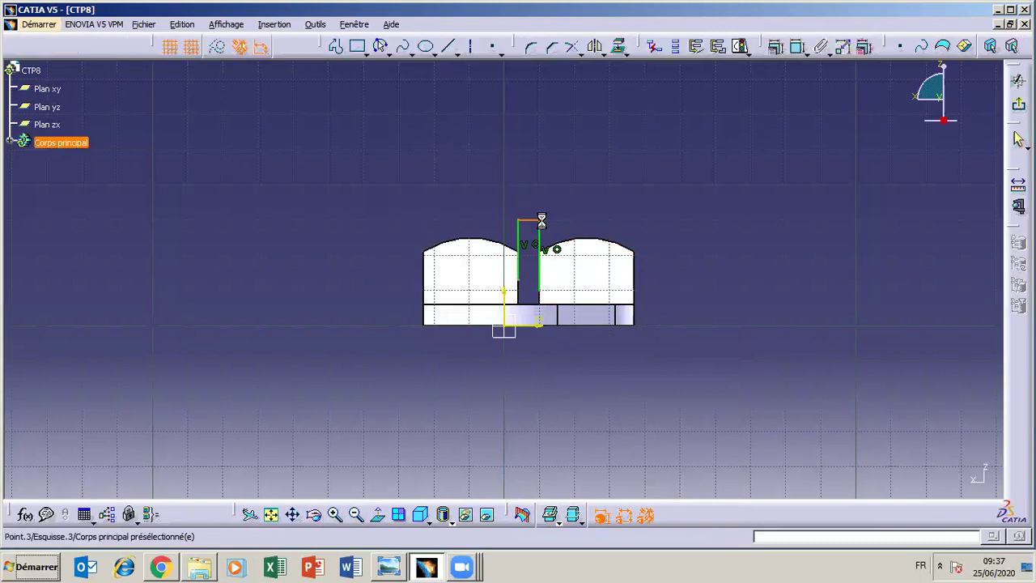
{"action": "left_click", "coordinate": [462, 180]}
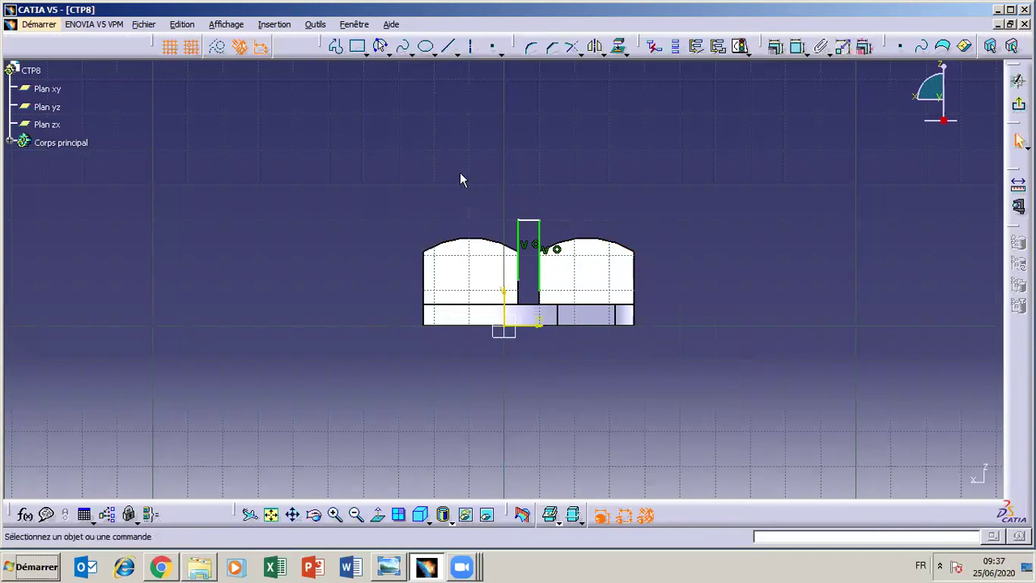
Draw an arc of about 8 mm radius between the lower ends of the two vertical lines
{"action": "left_click", "coordinate": [380, 46]}
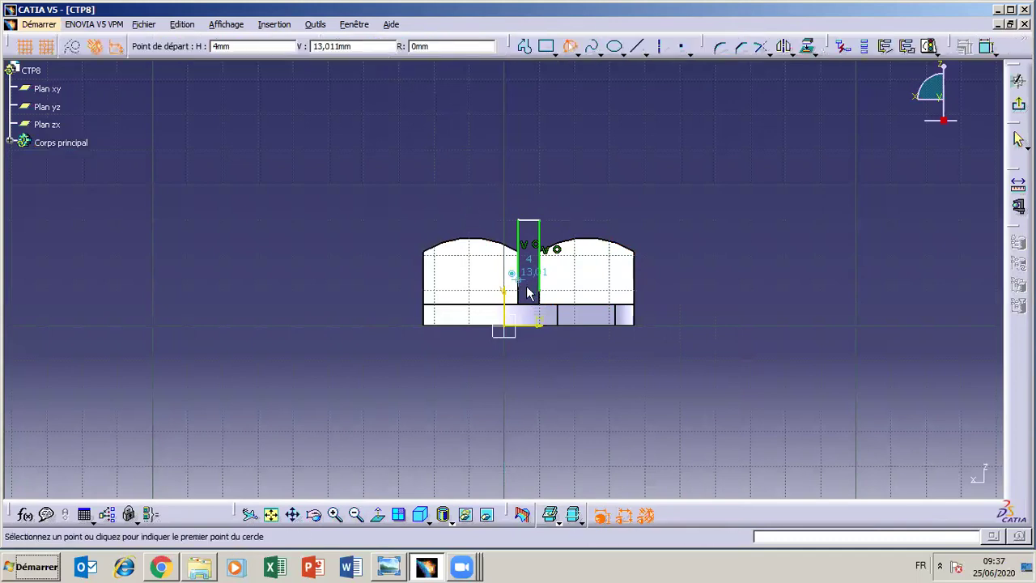
{"action": "left_click", "coordinate": [531, 283]}
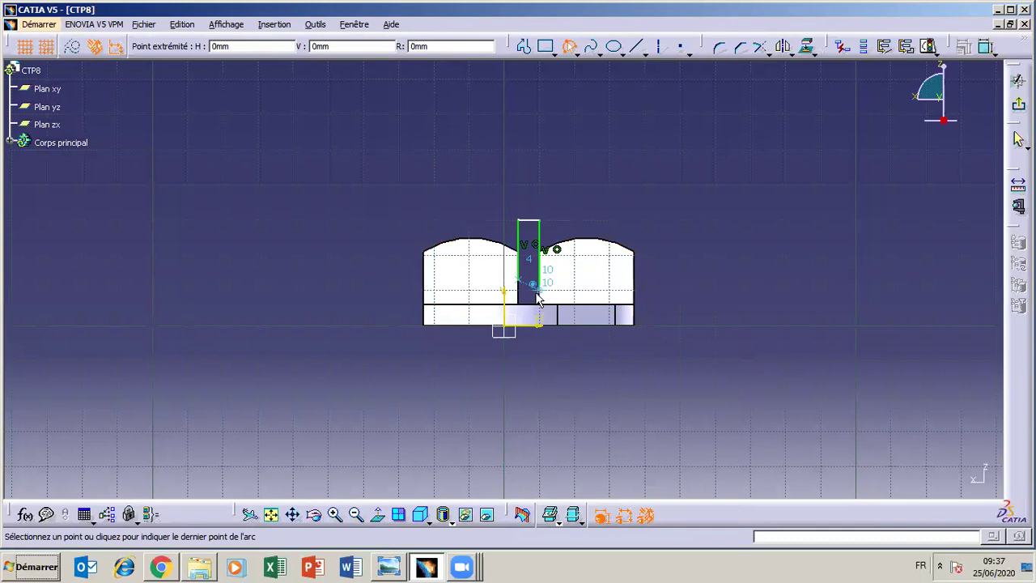
{"action": "left_click", "coordinate": [526, 294]}
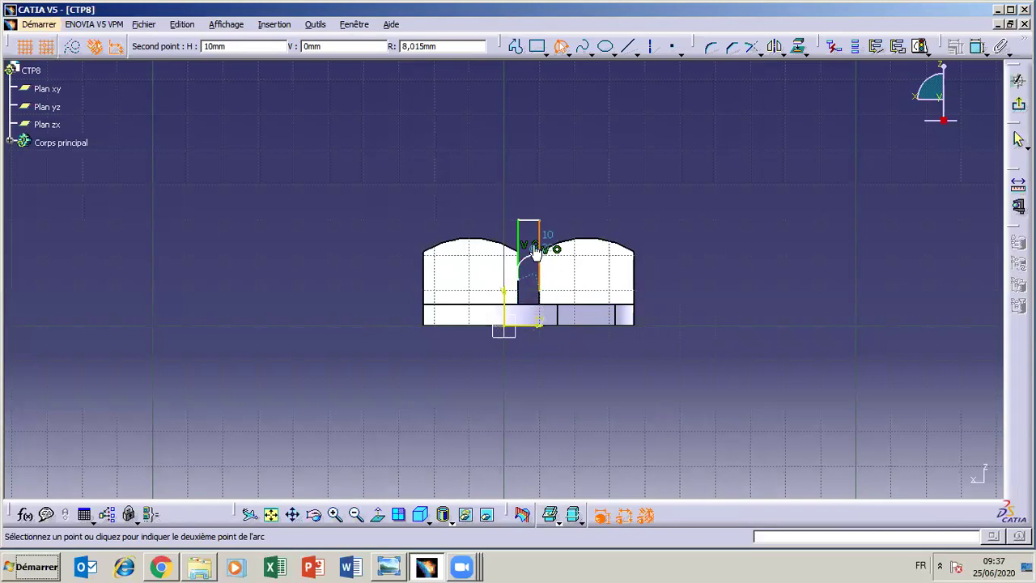
{"action": "left_click", "coordinate": [533, 313]}
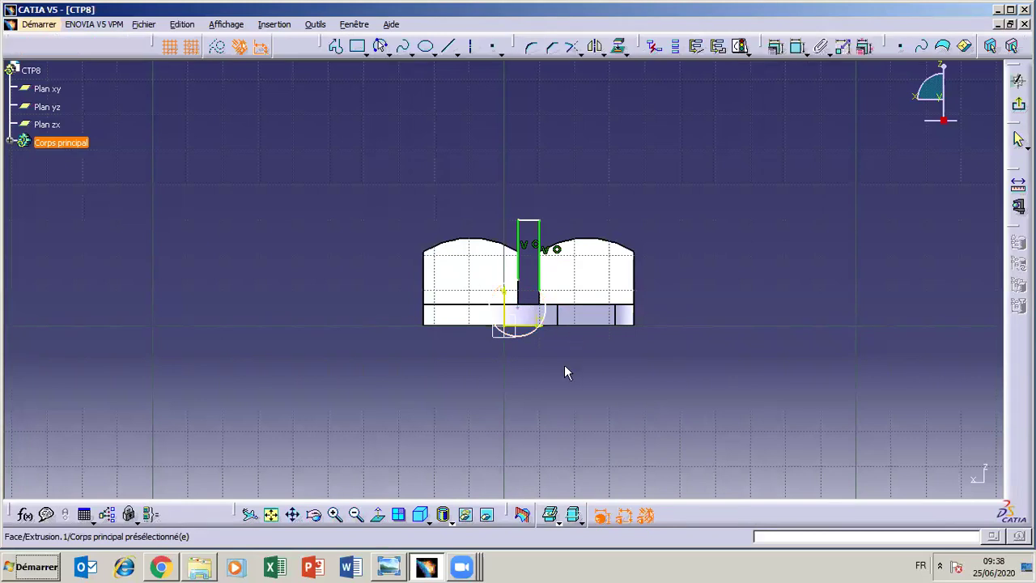
Add a radius constraint to the arc at the slot's lower end and set it to 3 mm
{"action": "left_click", "coordinate": [798, 46]}
{"action": "double_click", "coordinate": [561, 360]}
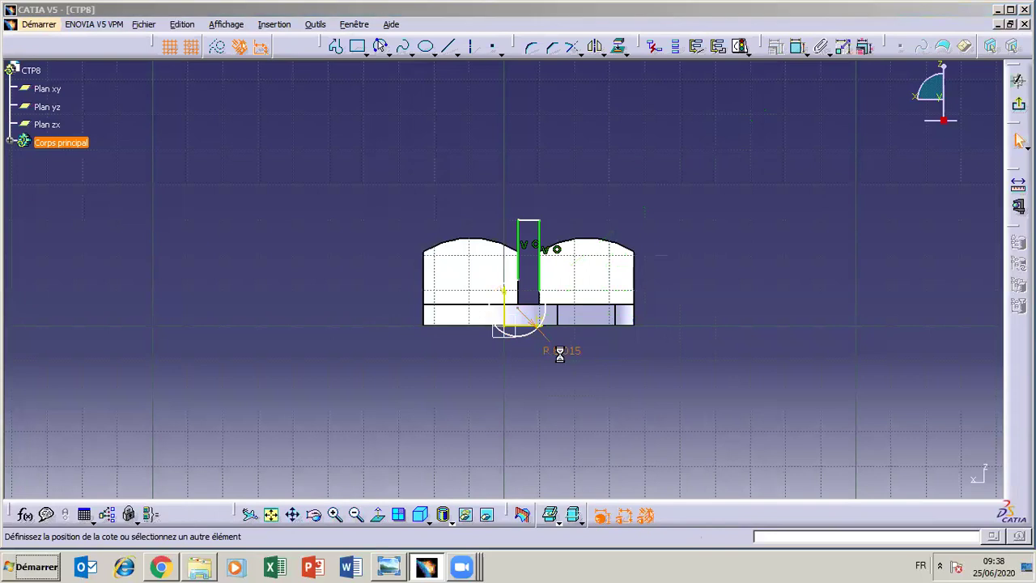
{"action": "type", "text": "1"}
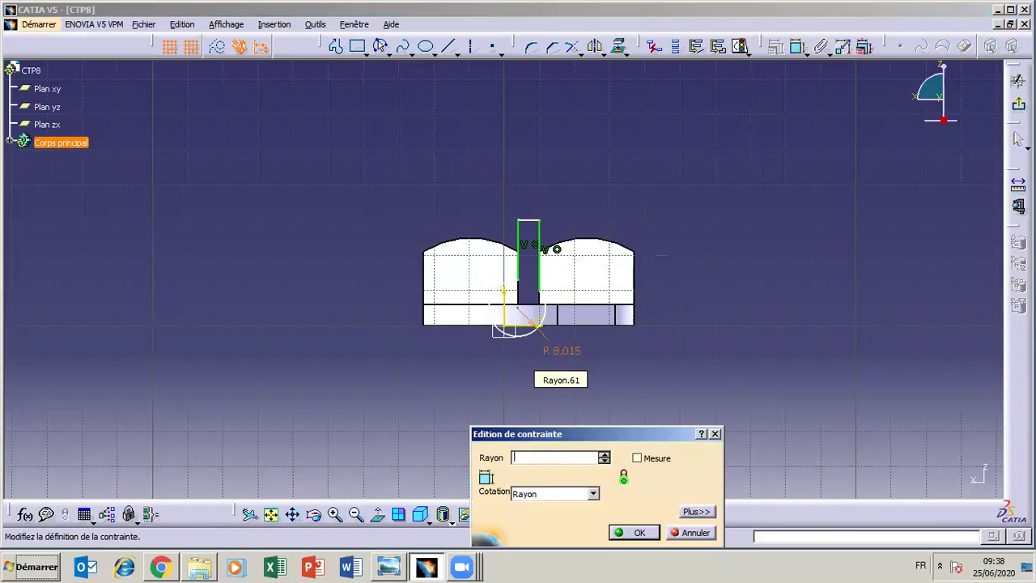
{"action": "key", "text": "Return"}
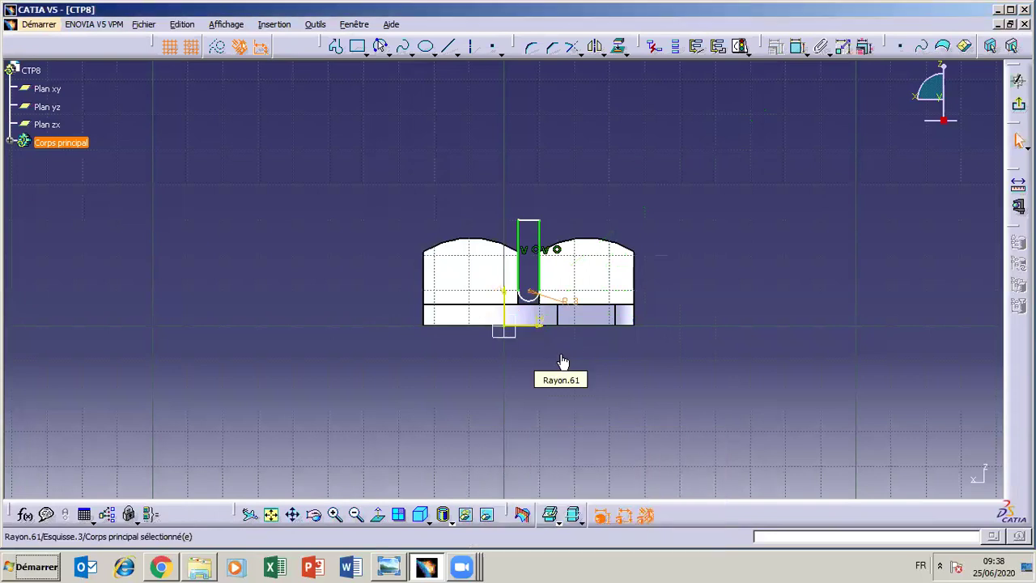
Check the slot dimensions in the TP12 drawing and try to dimension the distance between the slot's two vertical lines
{"action": "left_click", "coordinate": [391, 569]}
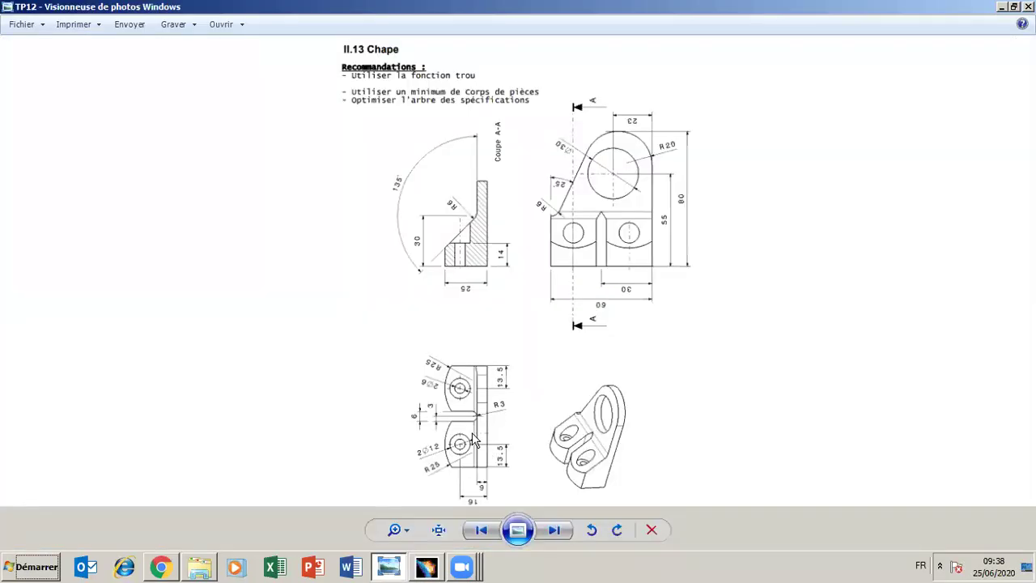
{"action": "left_click", "coordinate": [388, 569]}
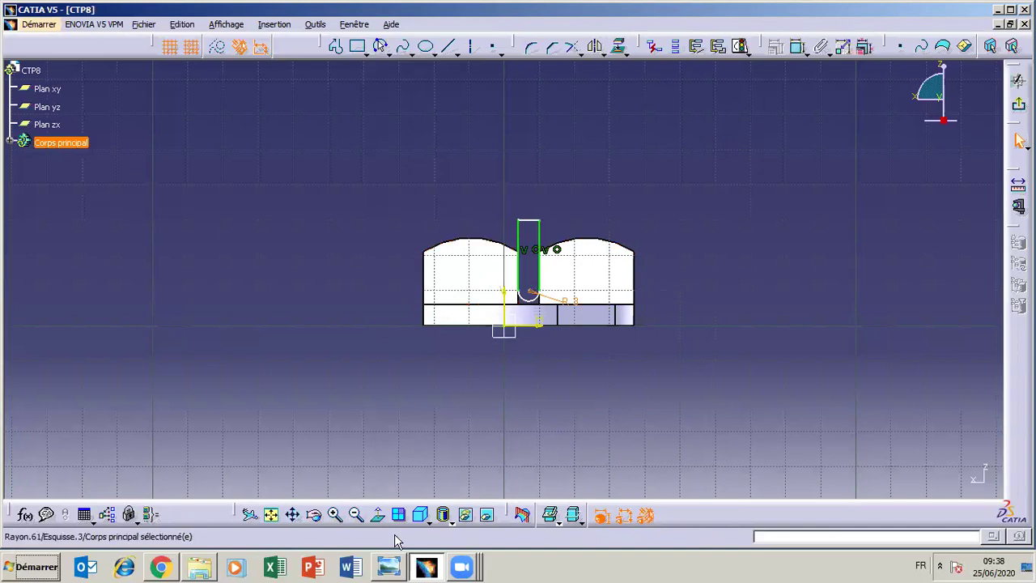
{"action": "left_click", "coordinate": [383, 569]}
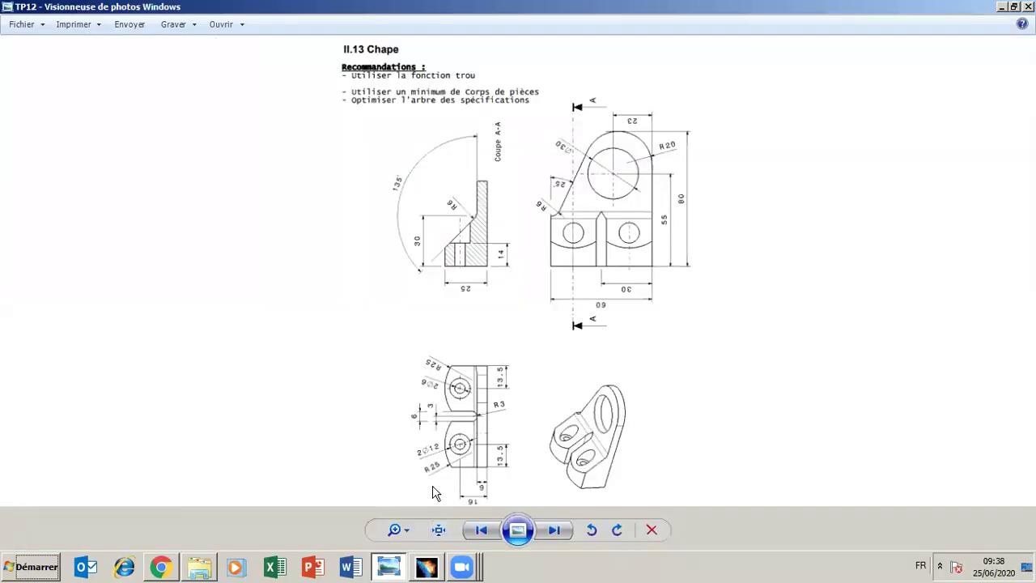
{"action": "left_click", "coordinate": [389, 570]}
{"action": "left_click", "coordinate": [796, 50]}
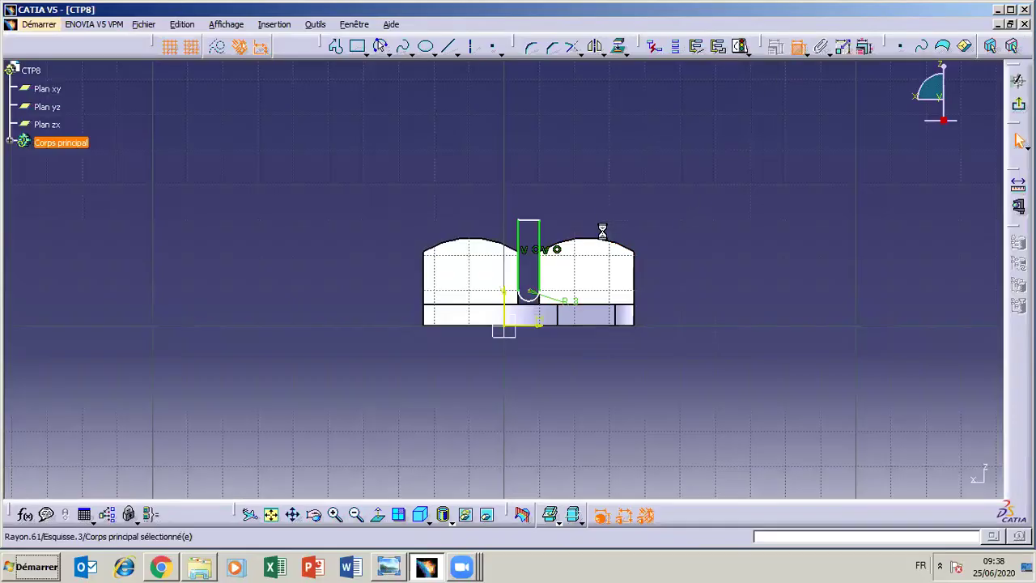
{"action": "left_click", "coordinate": [539, 240]}
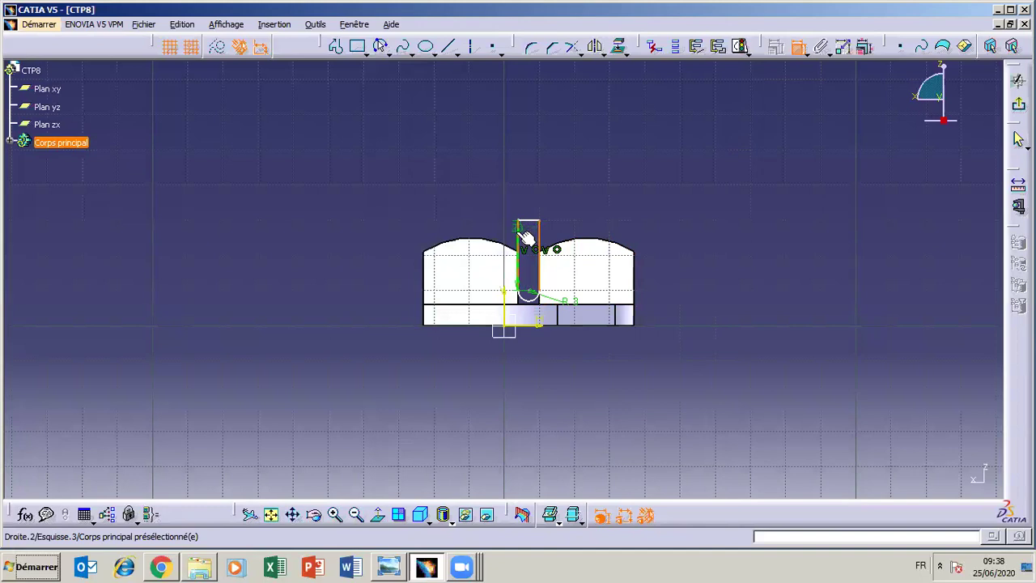
{"action": "left_click", "coordinate": [519, 236]}
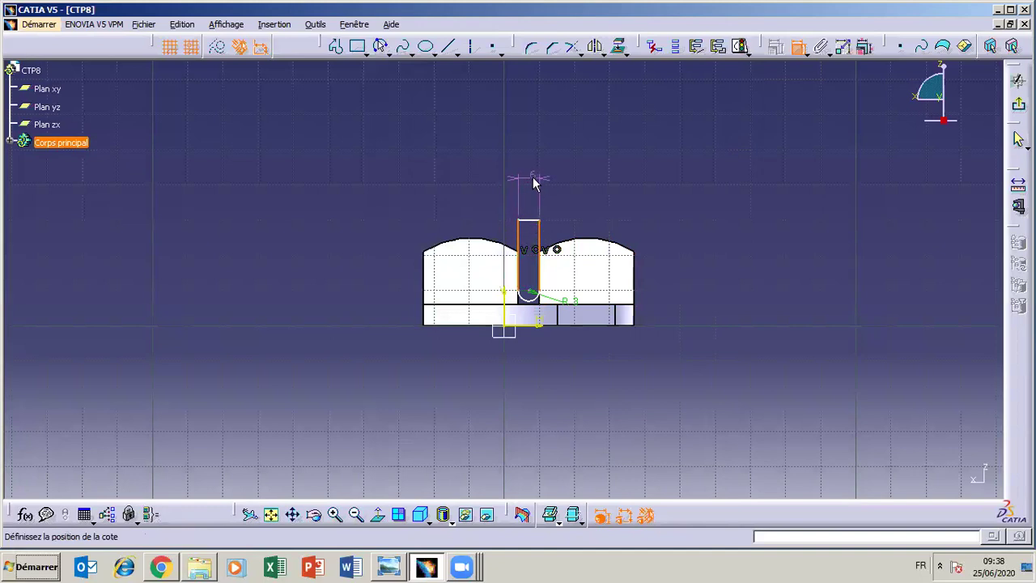
{"action": "left_click", "coordinate": [534, 184]}
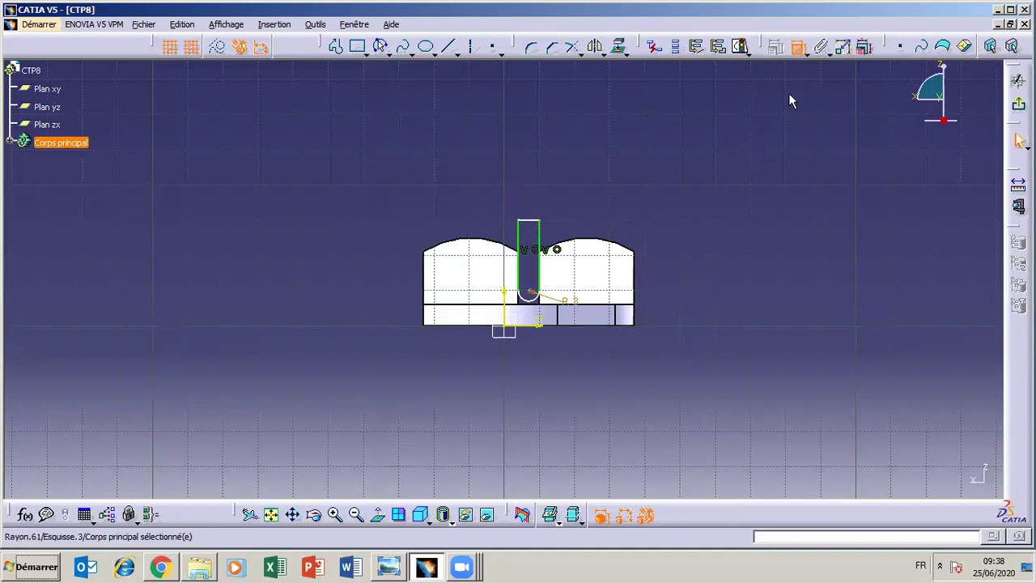
Dimension the horizontal distance between the arc's centre and the slot's right vertical line
{"action": "left_click", "coordinate": [798, 46]}
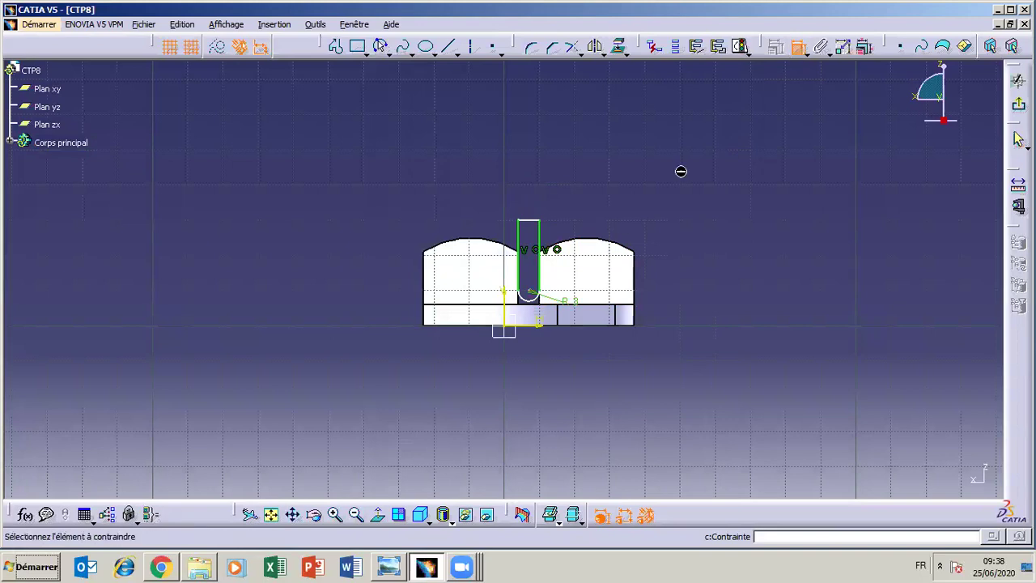
{"action": "left_click", "coordinate": [552, 242]}
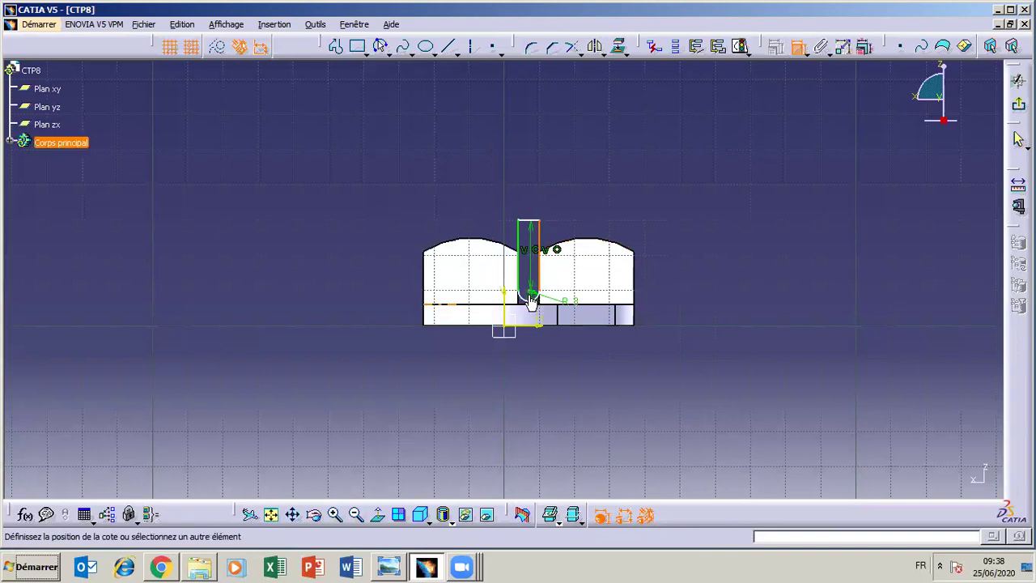
{"action": "left_click", "coordinate": [530, 298]}
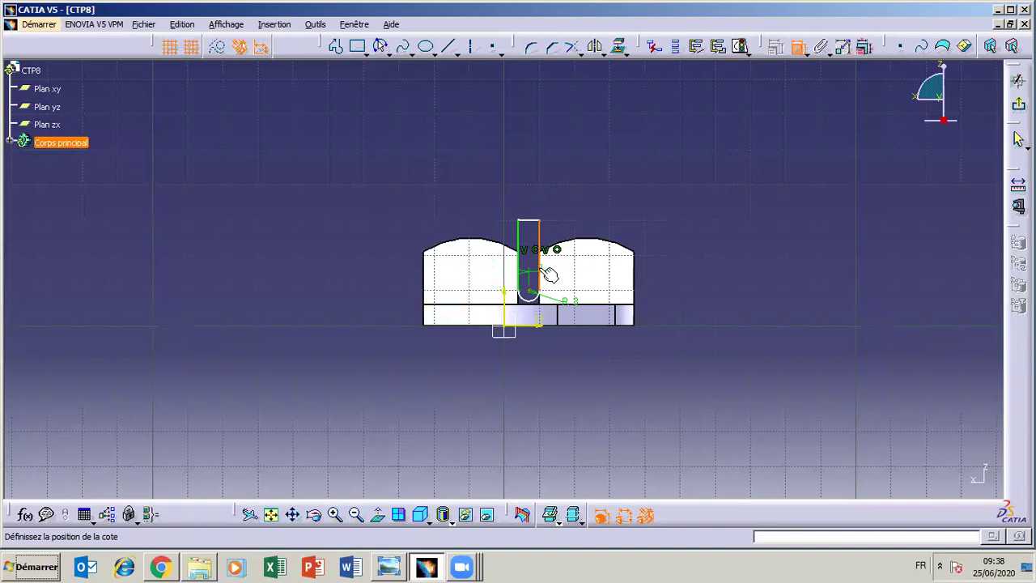
{"action": "left_click", "coordinate": [535, 184]}
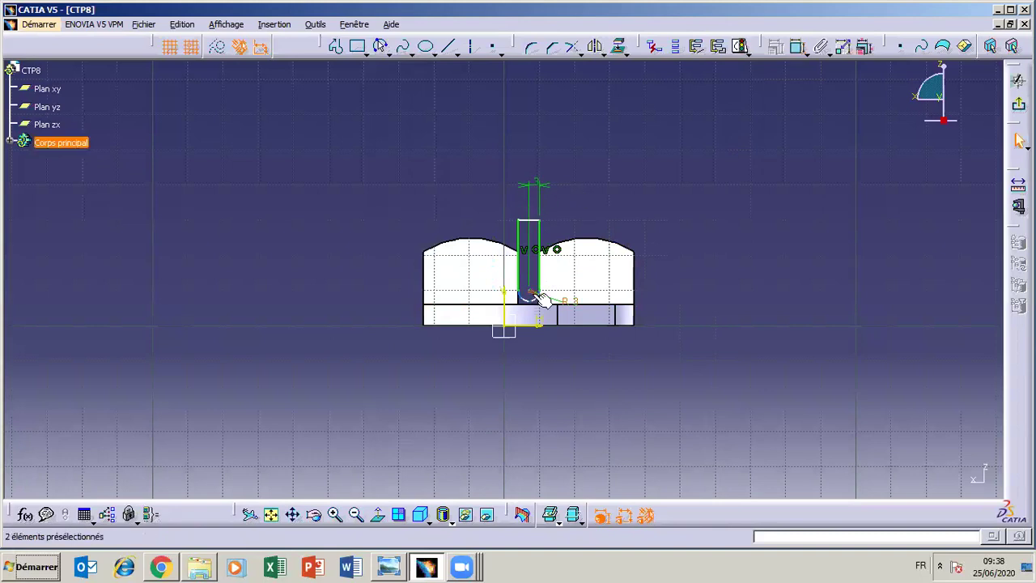
Check the slot bottom in the TP12 drawing and make the arc tangent to the upper edge of the base plate
{"action": "left_click", "coordinate": [391, 571]}
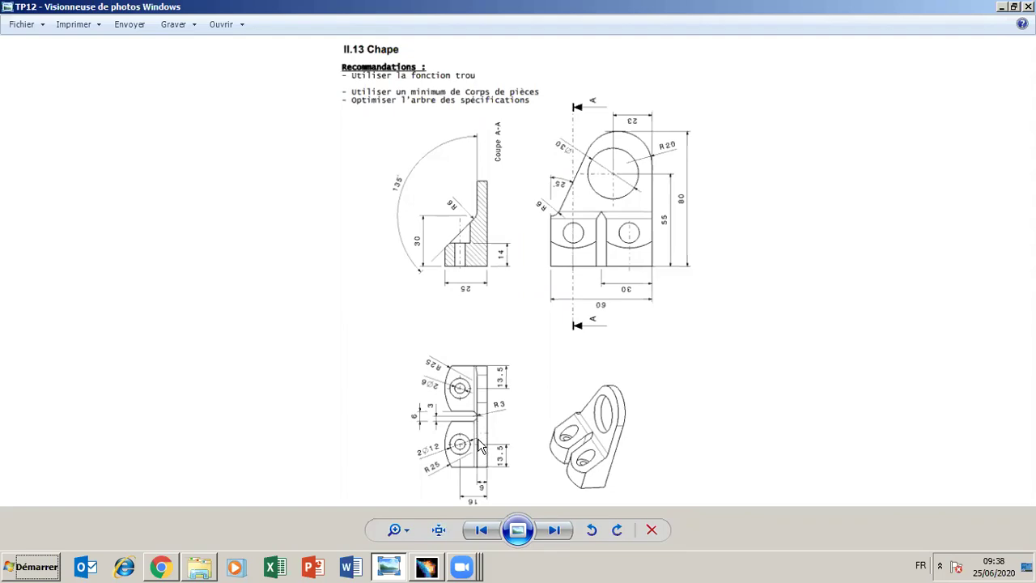
{"action": "left_click", "coordinate": [391, 571]}
{"action": "left_click", "coordinate": [535, 317]}
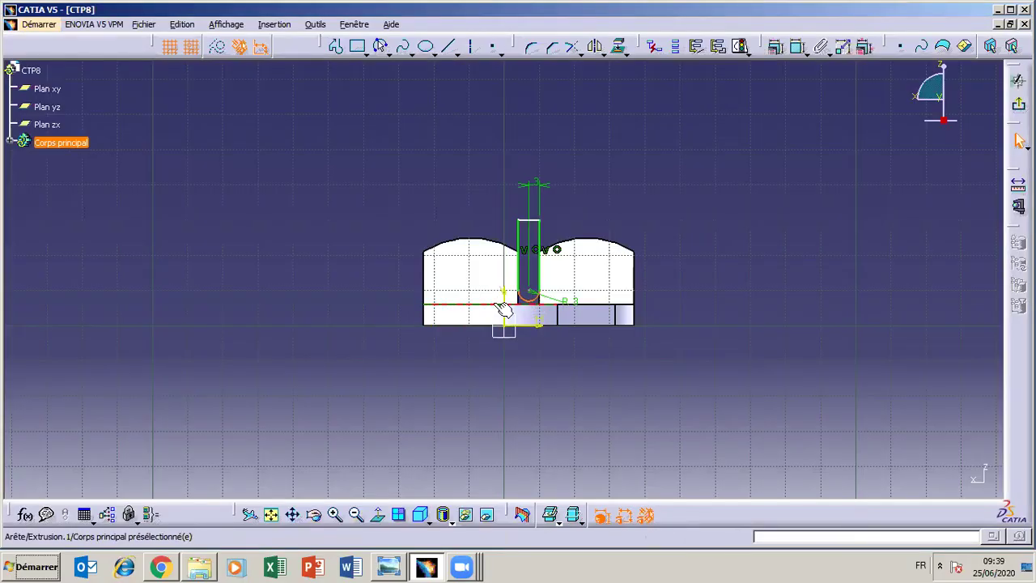
{"action": "left_click", "coordinate": [526, 305], "text": "ctrl"}
{"action": "left_click", "coordinate": [775, 46]}
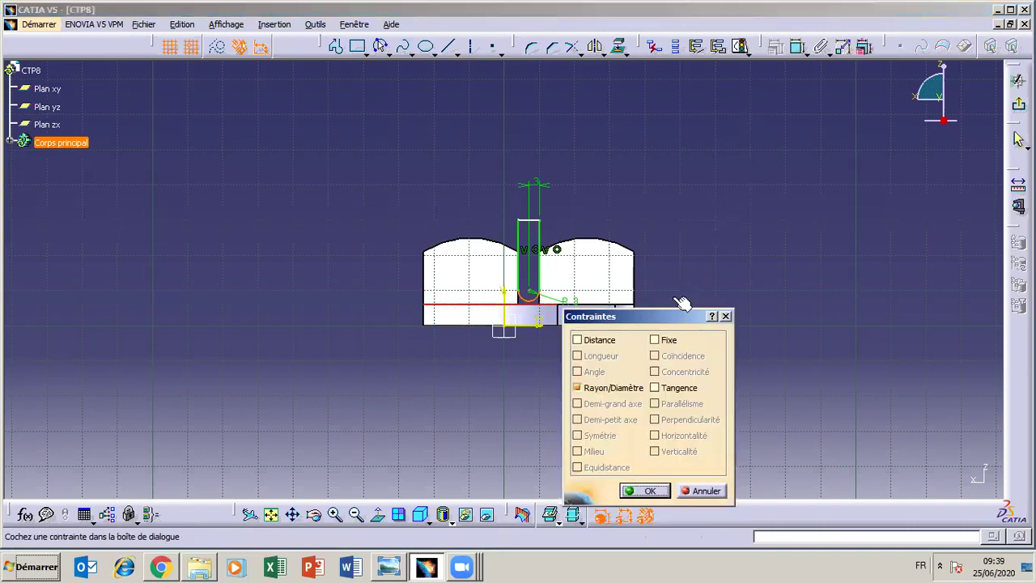
{"action": "left_click", "coordinate": [654, 388]}
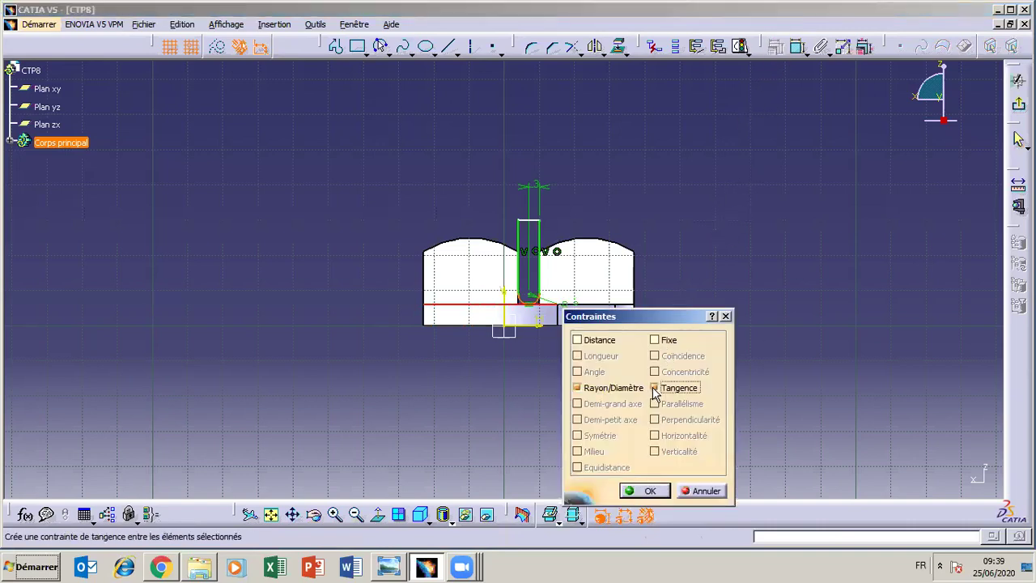
{"action": "left_click", "coordinate": [648, 490]}
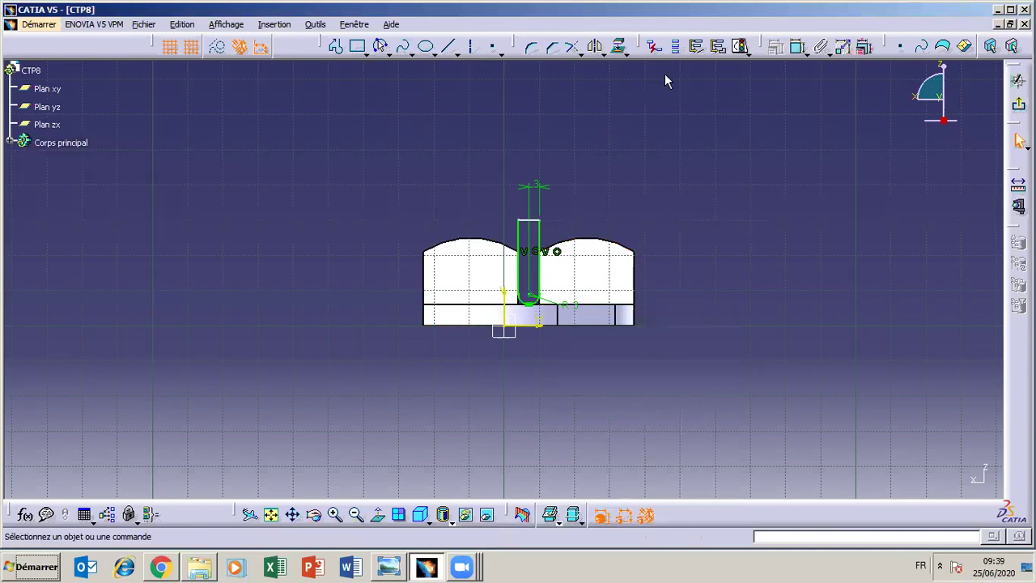
{"action": "left_click", "coordinate": [800, 51]}
{"action": "mouse_move", "coordinate": [398, 569]}
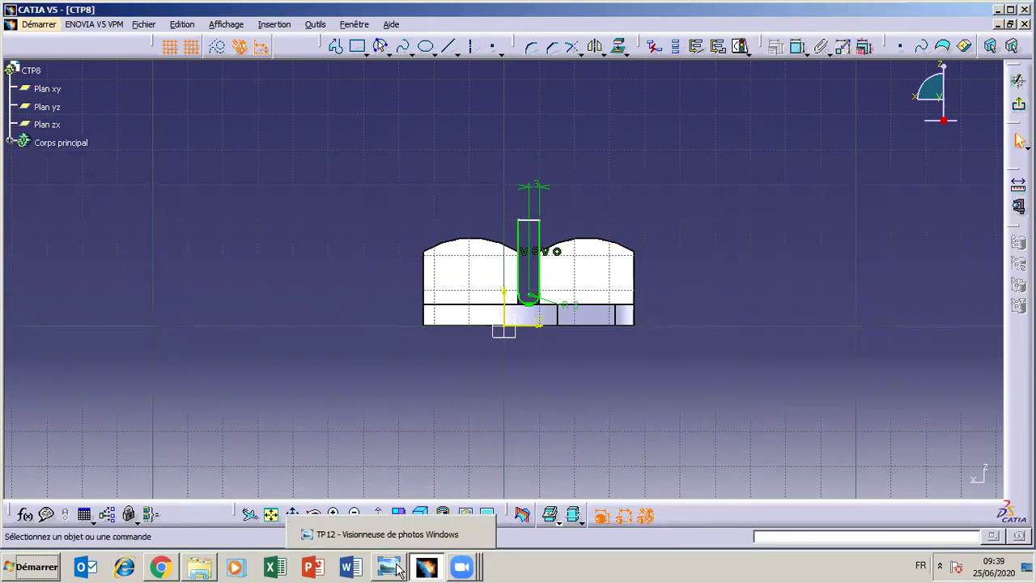
Check the slot and block dimensions in the TP12 drawing and return to the sketch
{"action": "left_click", "coordinate": [388, 567]}
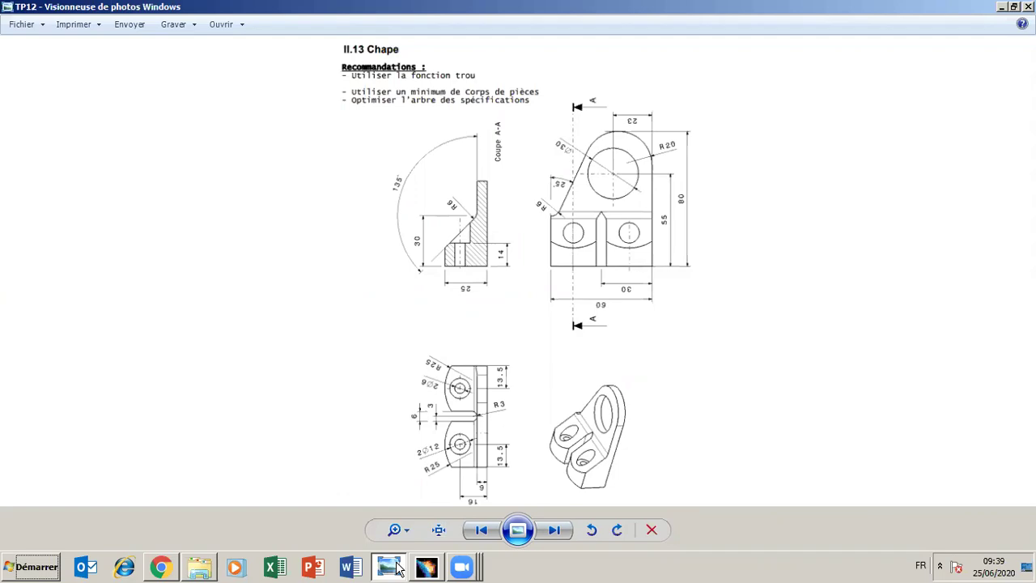
{"action": "left_click", "coordinate": [391, 566]}
{"action": "left_click", "coordinate": [390, 567]}
{"action": "left_click", "coordinate": [395, 568]}
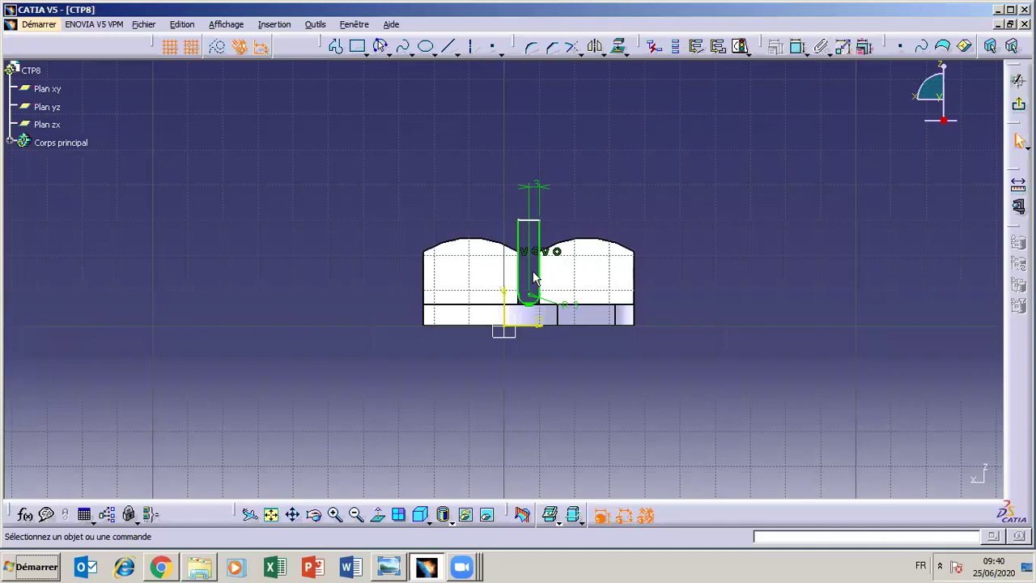
{"action": "left_click", "coordinate": [396, 569]}
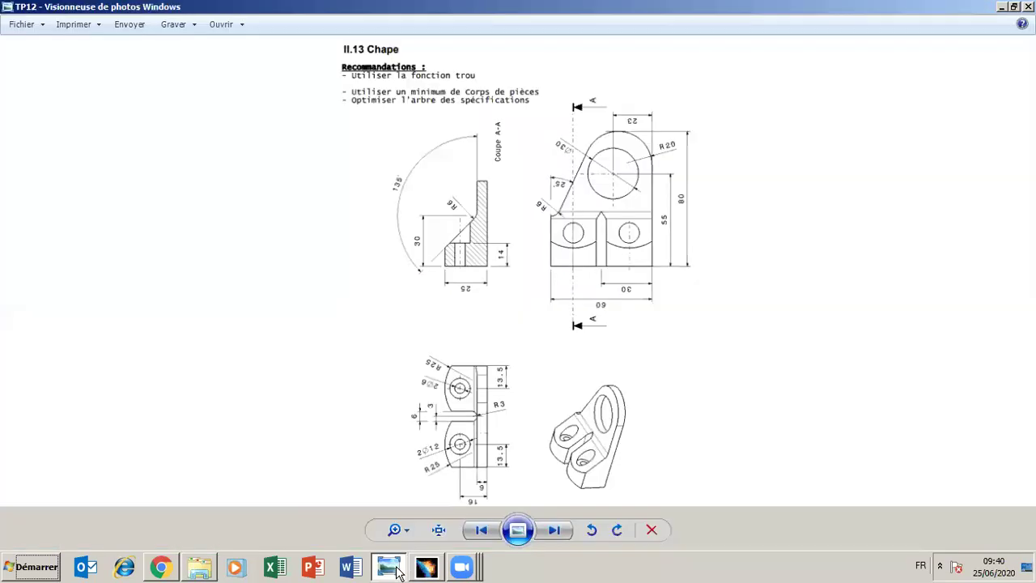
{"action": "left_click", "coordinate": [396, 569]}
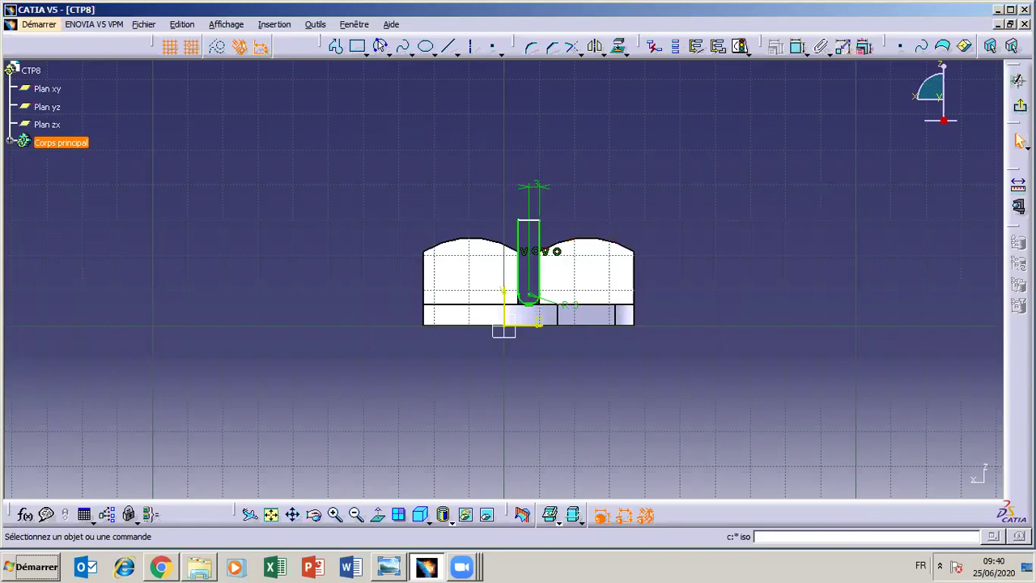
Exit the slot sketch, open the profile sketch of the two-block extrusion and set the left block's width to 30 mm
{"action": "left_click", "coordinate": [1020, 106]}
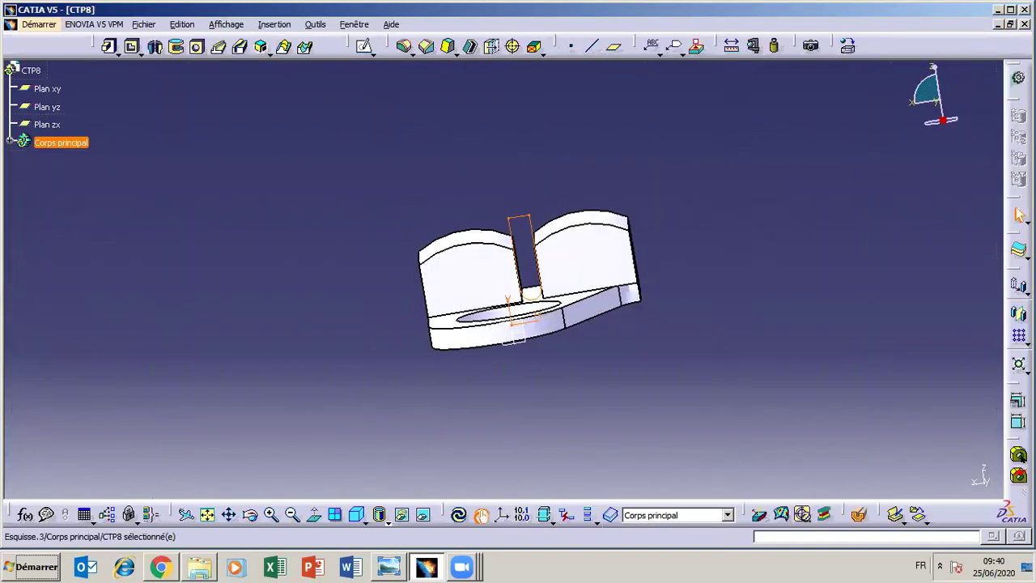
{"action": "left_click", "coordinate": [9, 142]}
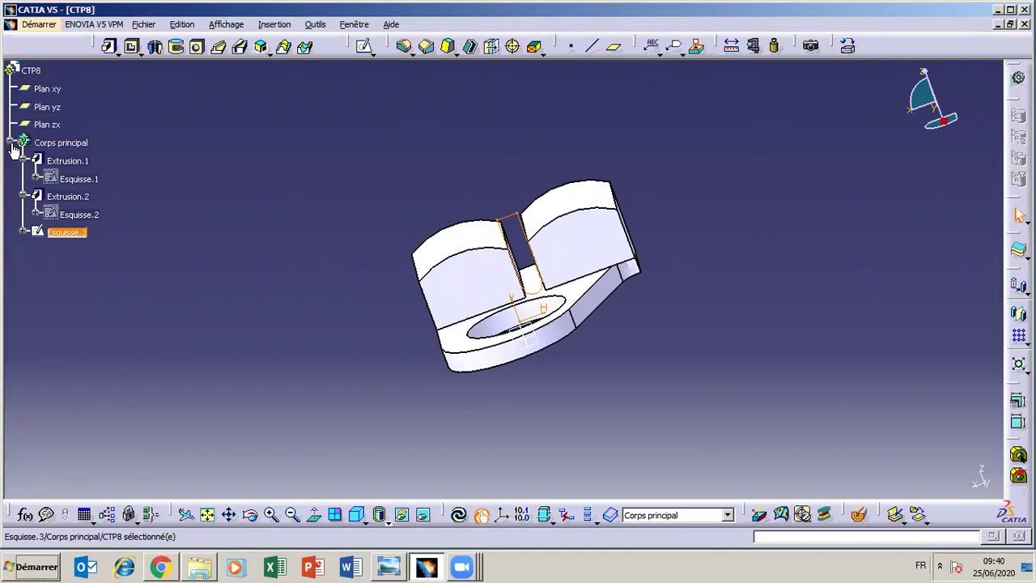
{"action": "double_click", "coordinate": [87, 201]}
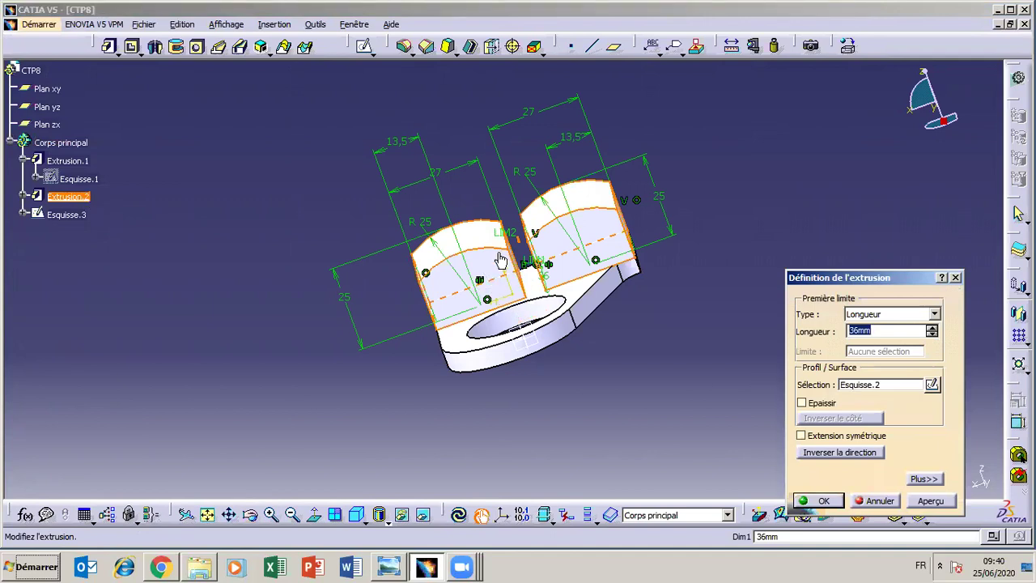
{"action": "left_click", "coordinate": [932, 385]}
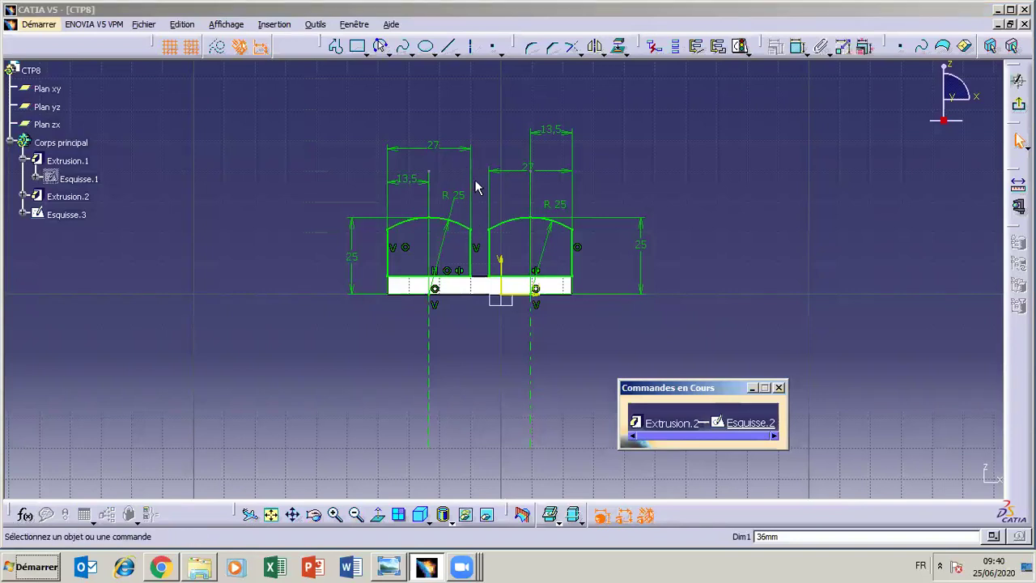
{"action": "double_click", "coordinate": [440, 146]}
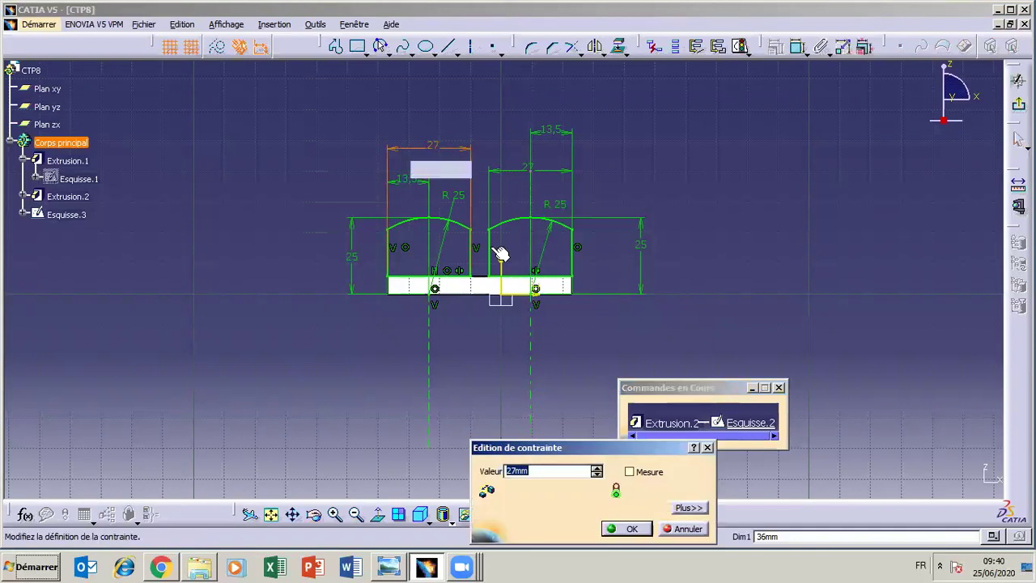
{"action": "type", "text": "\"à"}
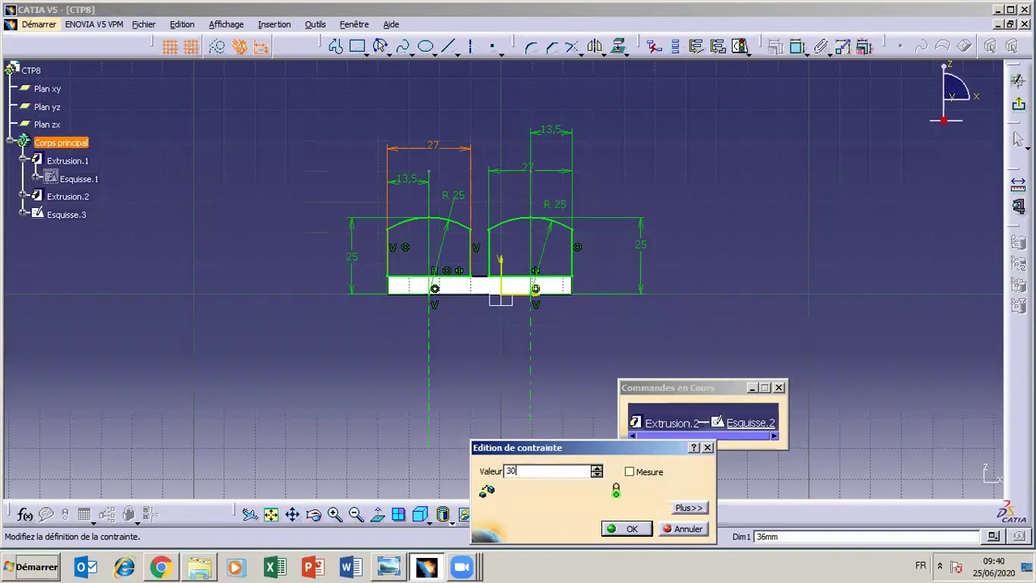
{"action": "left_click", "coordinate": [613, 526]}
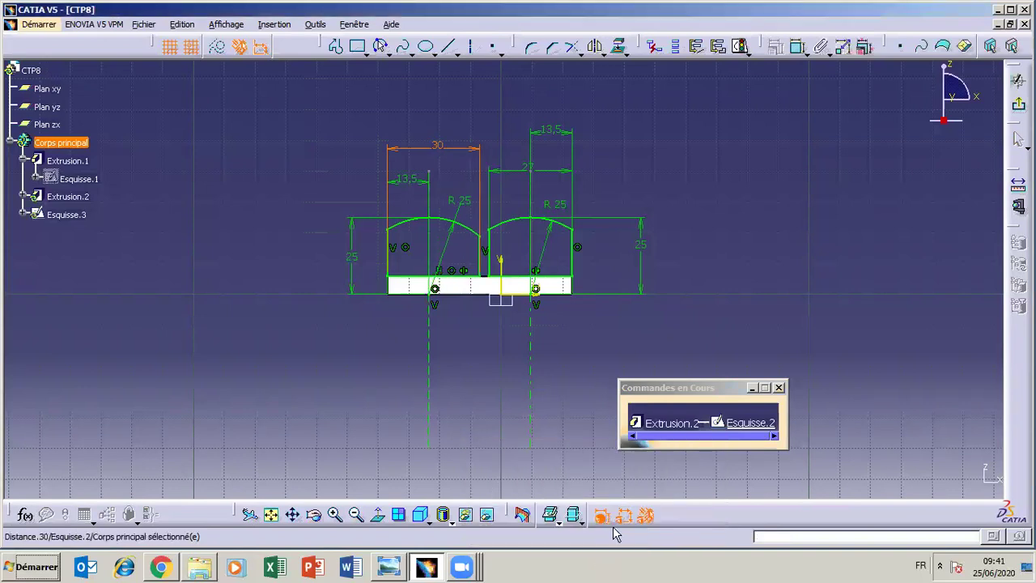
Set the right block's width to 30 mm and exit the sketch, dismissing the error
{"action": "left_click", "coordinate": [518, 176]}
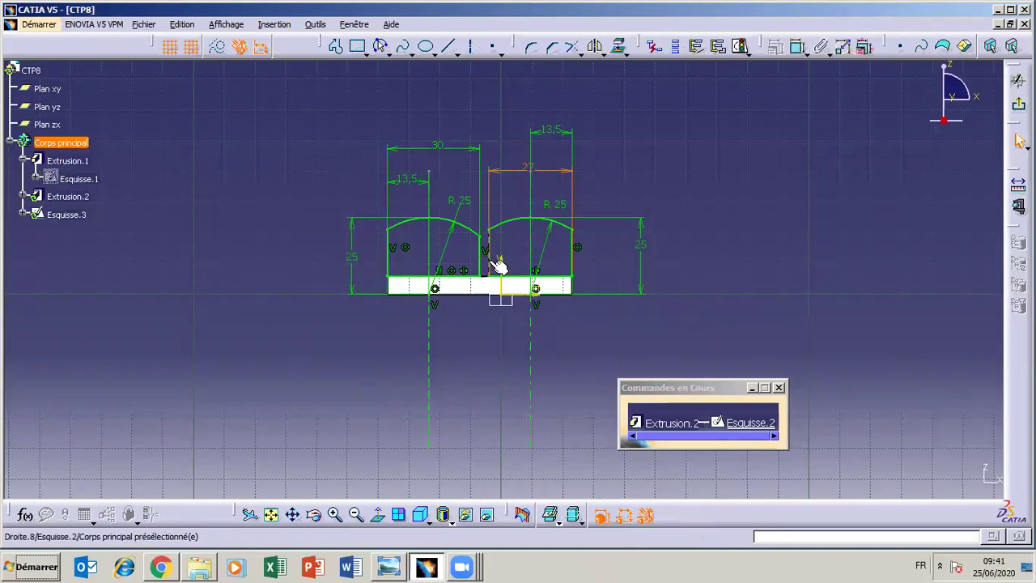
{"action": "double_click", "coordinate": [519, 178]}
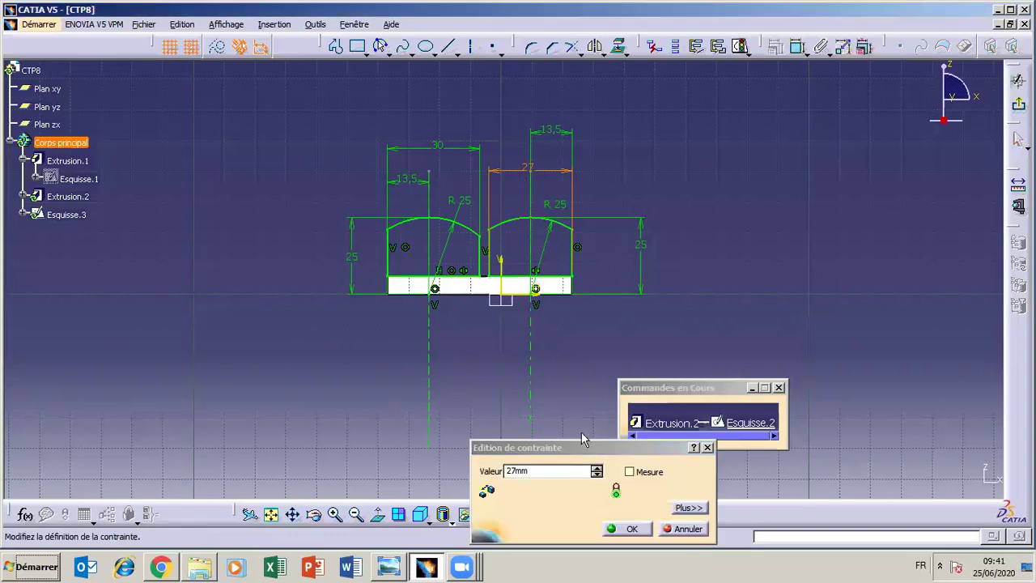
{"action": "double_click", "coordinate": [538, 468]}
{"action": "type", "text": "30"}
{"action": "key", "text": "Return"}
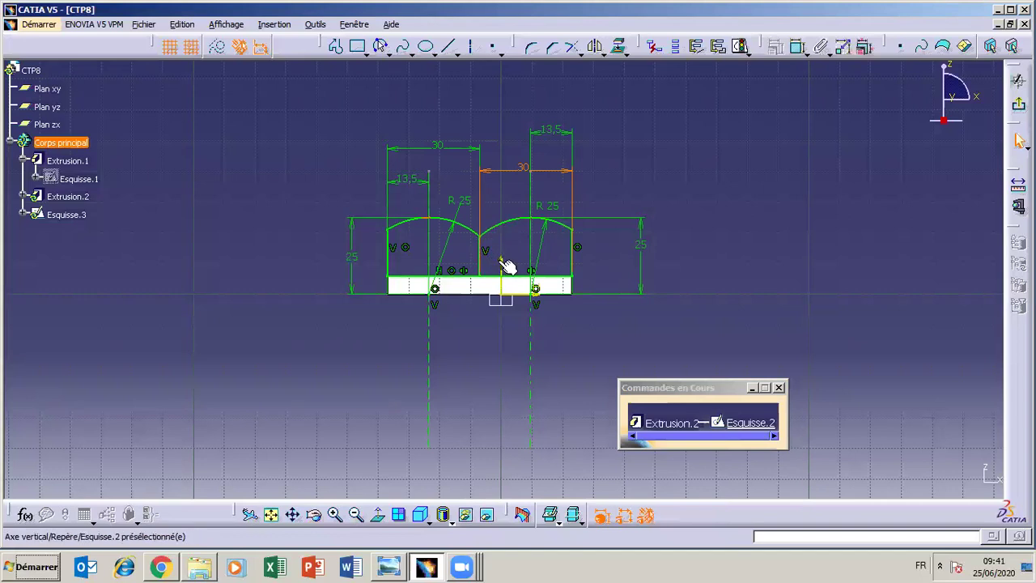
{"action": "left_click", "coordinate": [1018, 103]}
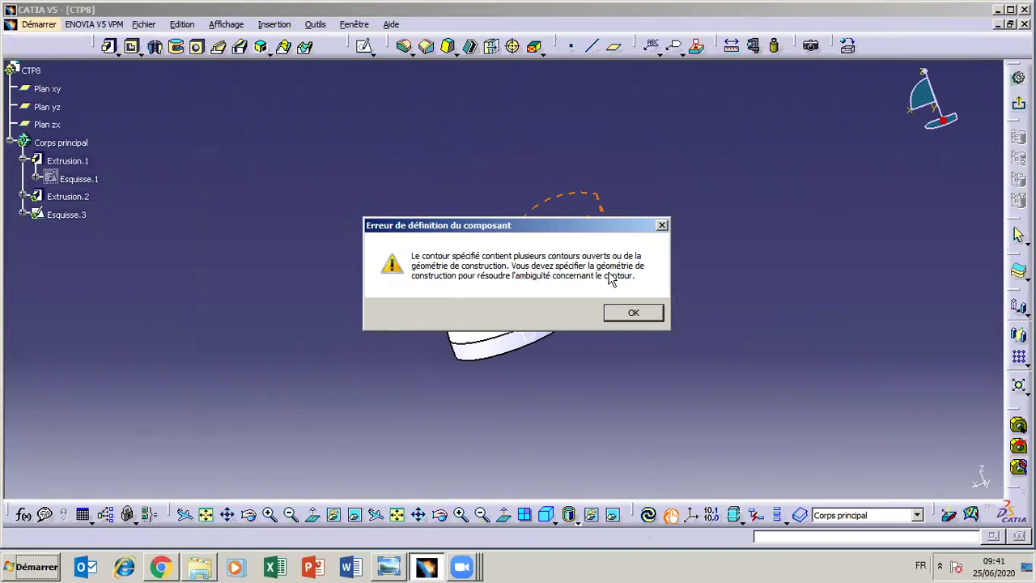
{"action": "left_click", "coordinate": [634, 313]}
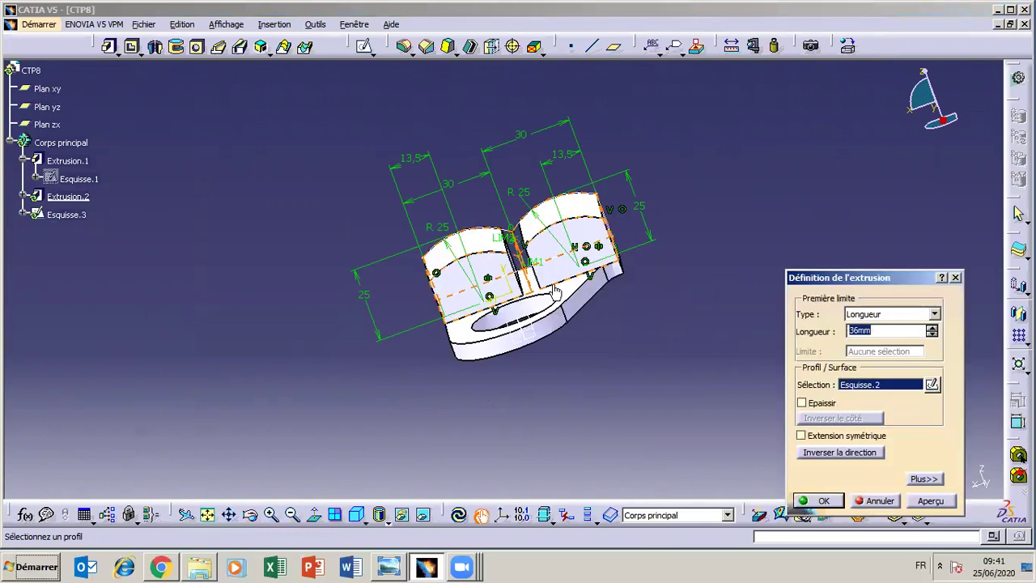
Reopen the blocks' profile sketch and delete the vertical line between the two blocks
{"action": "left_click", "coordinate": [927, 382]}
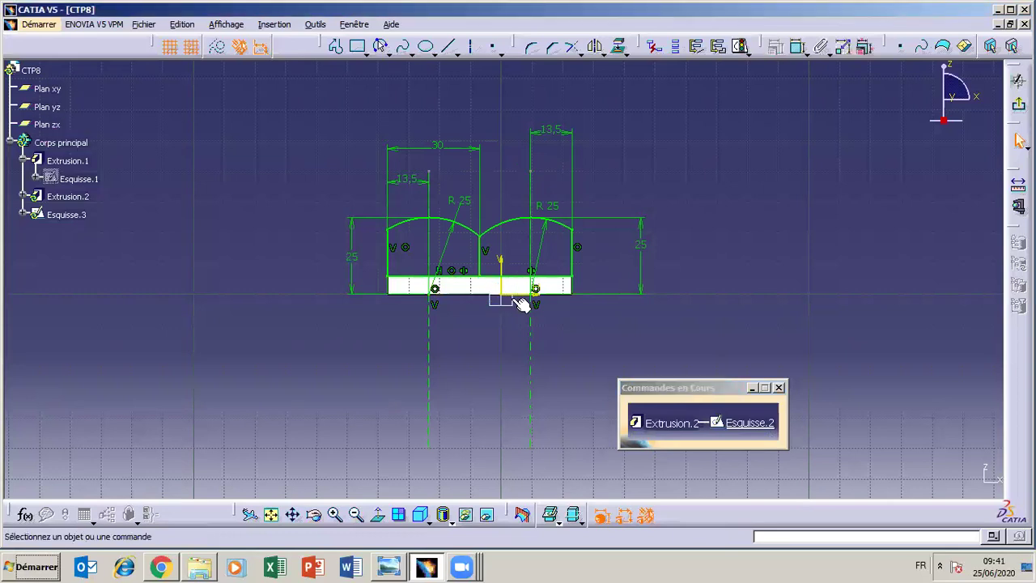
{"action": "left_click", "coordinate": [485, 260]}
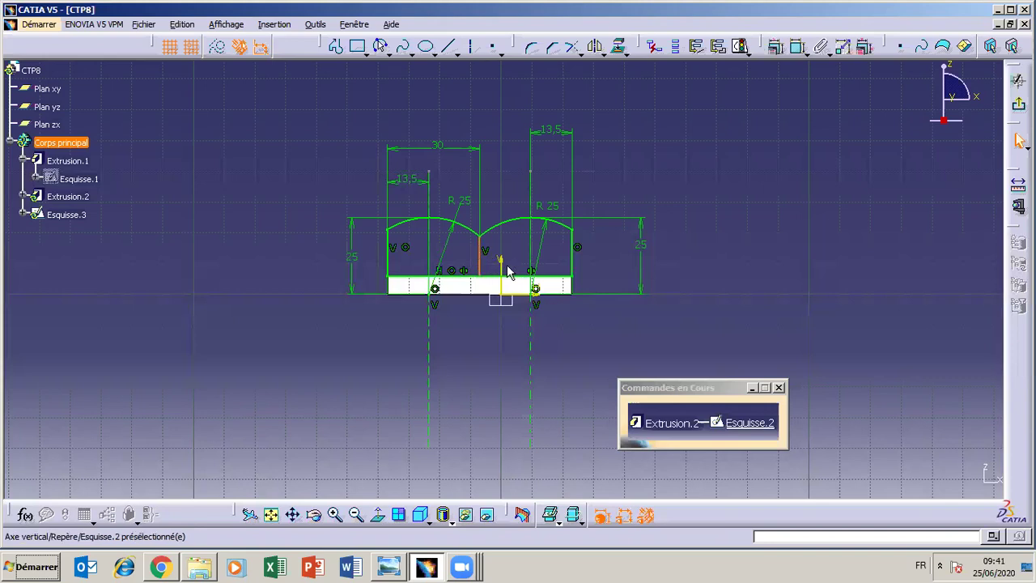
{"action": "key", "text": "Delete"}
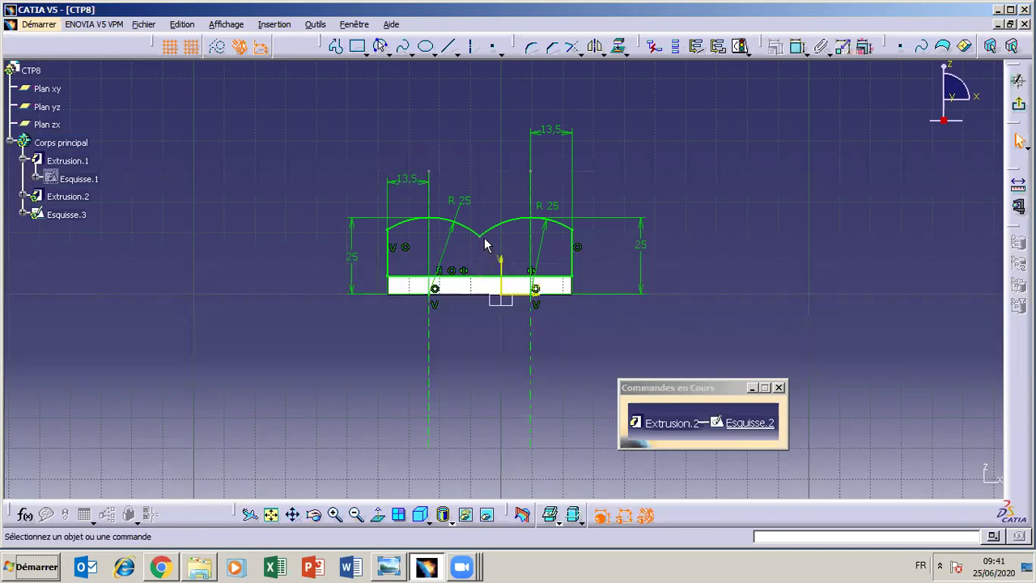
Make the facing end points of the two R25 arcs coincident so the block contour is joined
{"action": "left_click", "coordinate": [497, 258]}
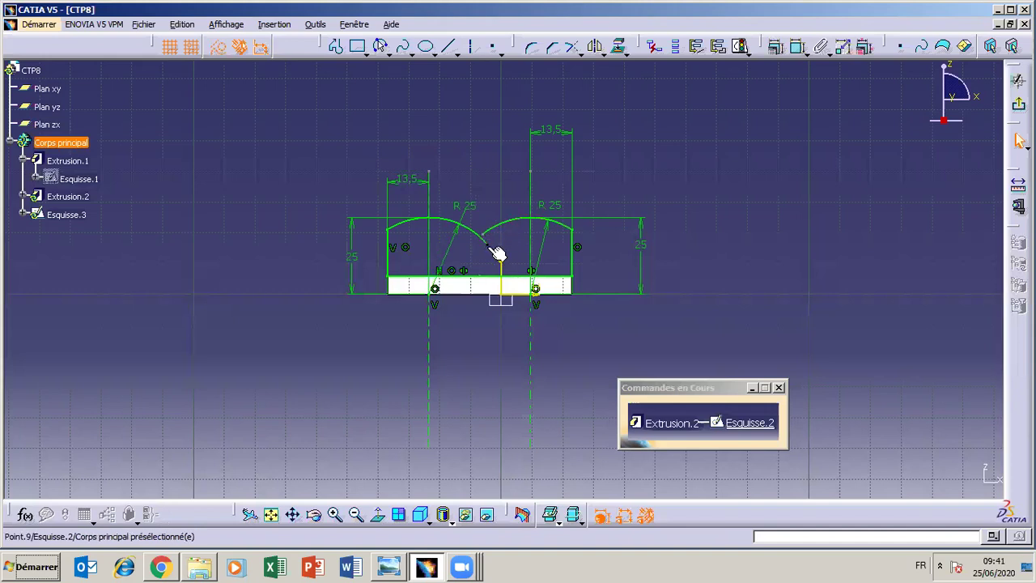
{"action": "left_click", "coordinate": [484, 234], "text": "ctrl"}
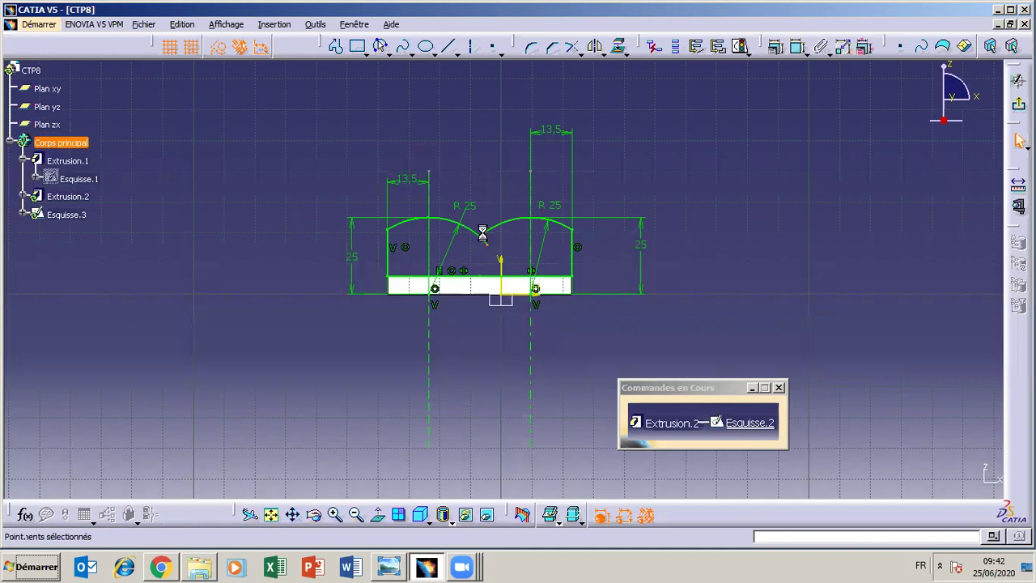
{"action": "left_click", "coordinate": [1018, 104]}
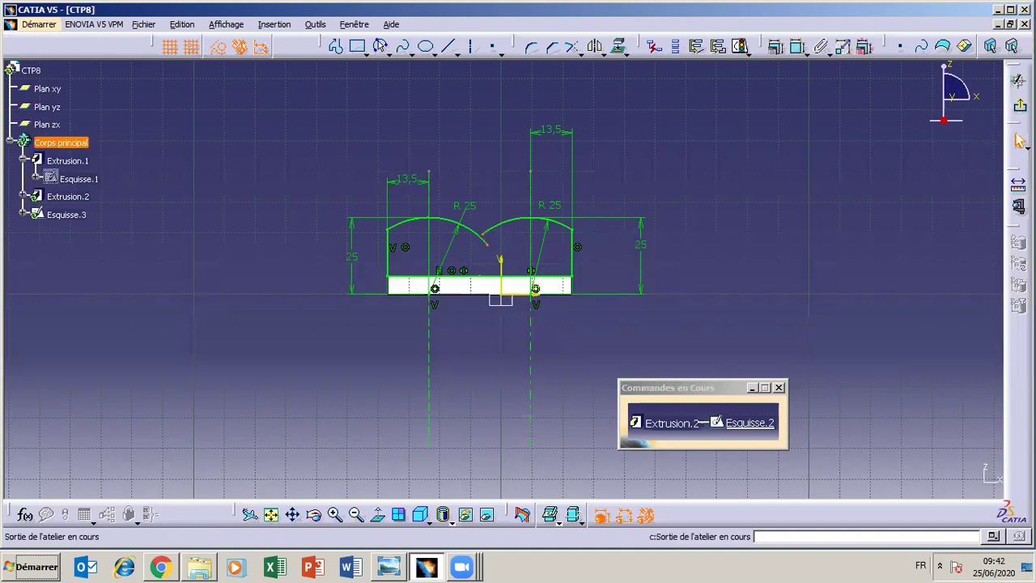
{"action": "left_click", "coordinate": [775, 47]}
{"action": "left_click", "coordinate": [656, 355]}
{"action": "left_click", "coordinate": [648, 491]}
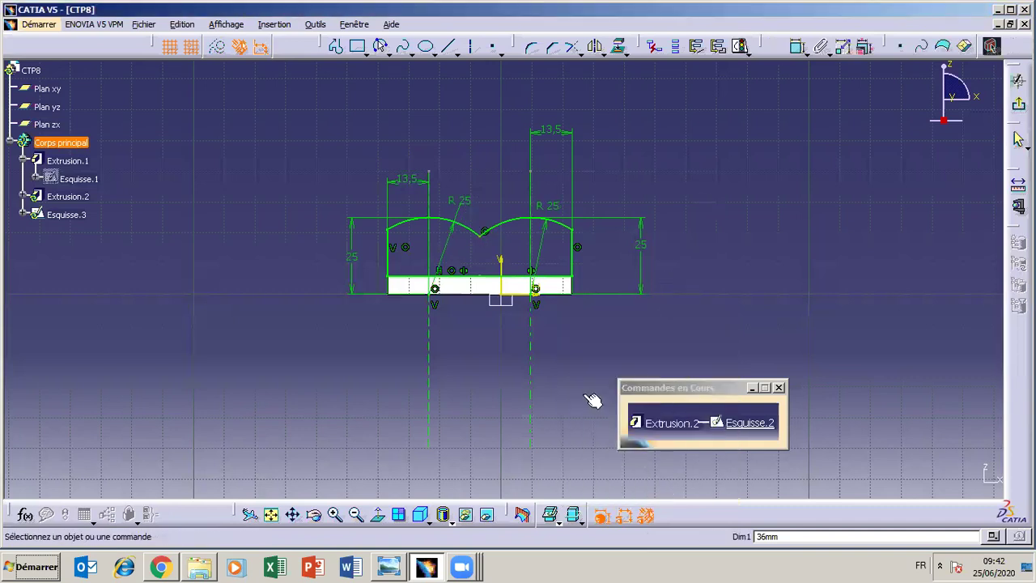
Try to dimension the horizontal distance between the junction of the two arcs and the profile's right edge
{"action": "left_click", "coordinate": [496, 231]}
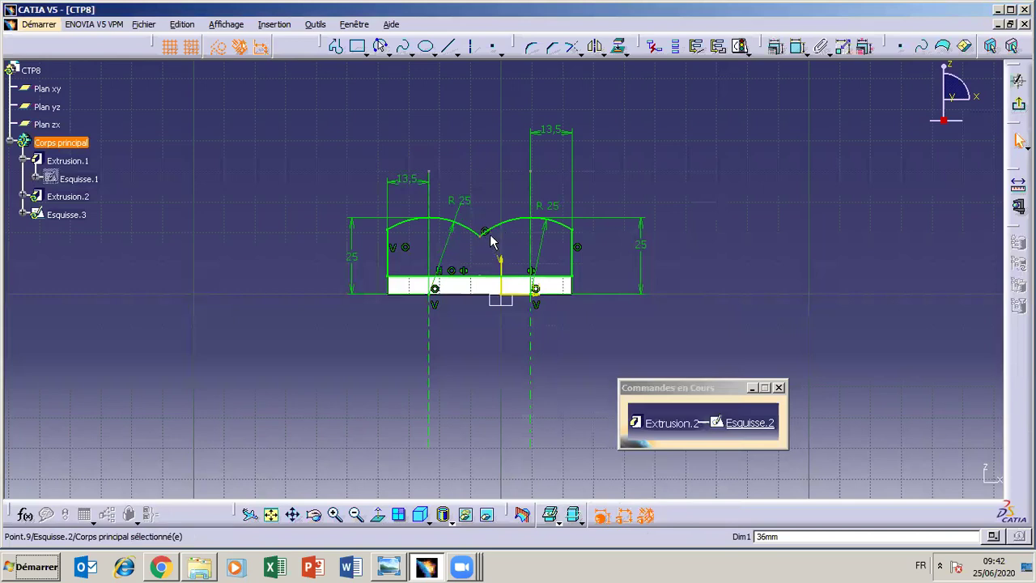
{"action": "left_click", "coordinate": [492, 235]}
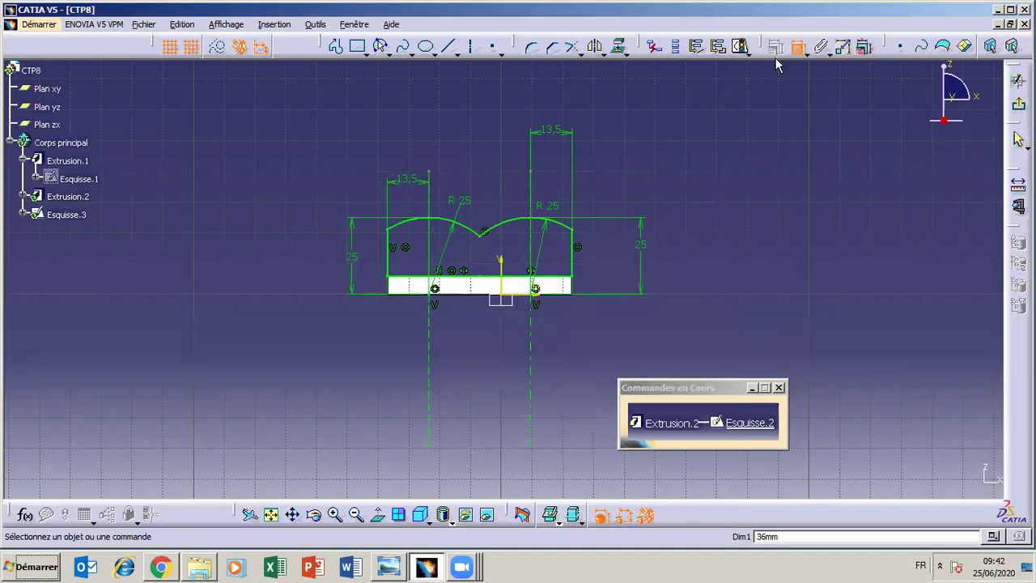
{"action": "left_click", "coordinate": [485, 233]}
{"action": "left_click", "coordinate": [575, 253]}
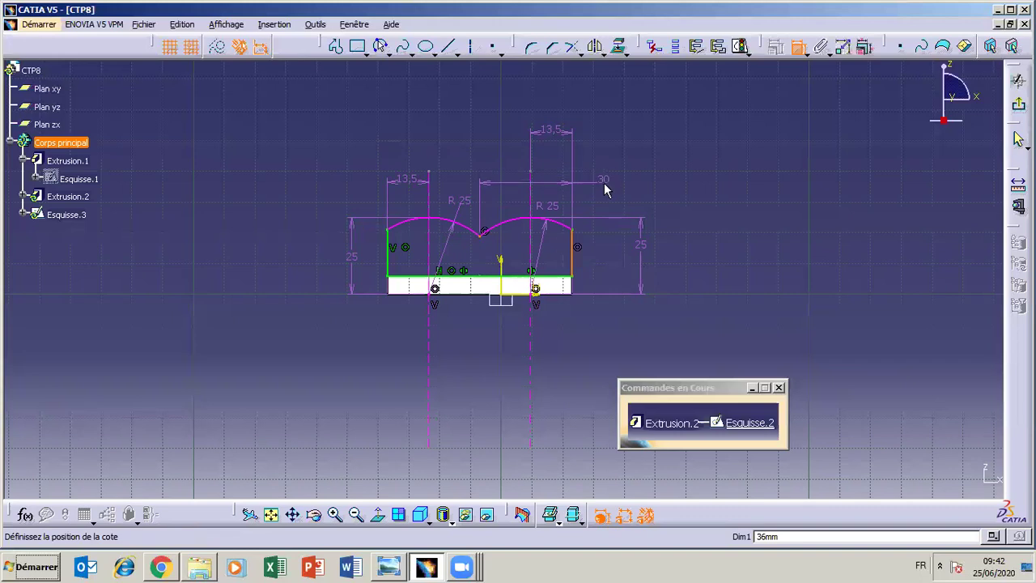
{"action": "key", "text": "Escape"}
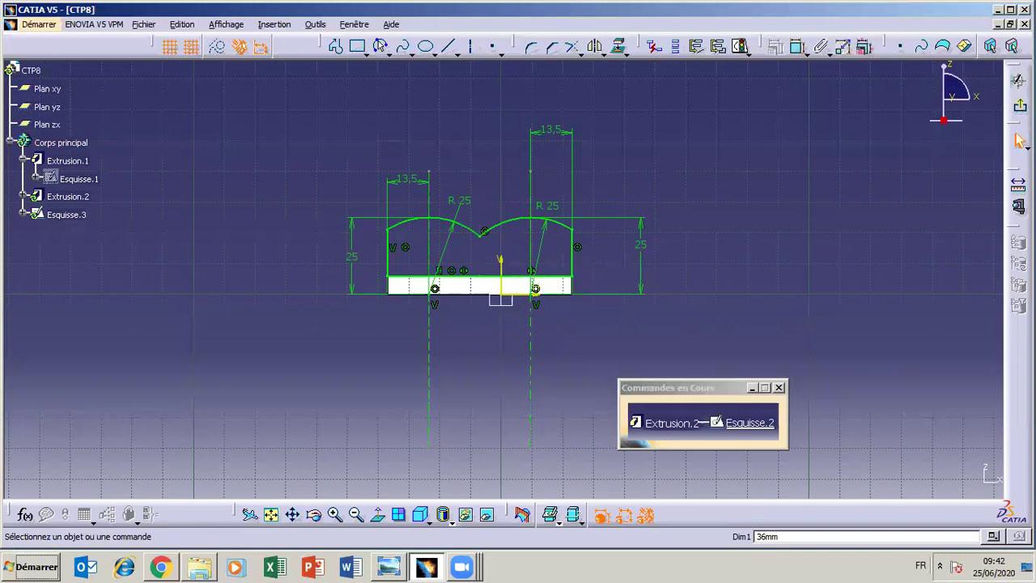
Exit the profile sketch, apply the block extrusion at 36 mm and review the slot sketch's update diagnostics
{"action": "left_click", "coordinate": [1020, 106]}
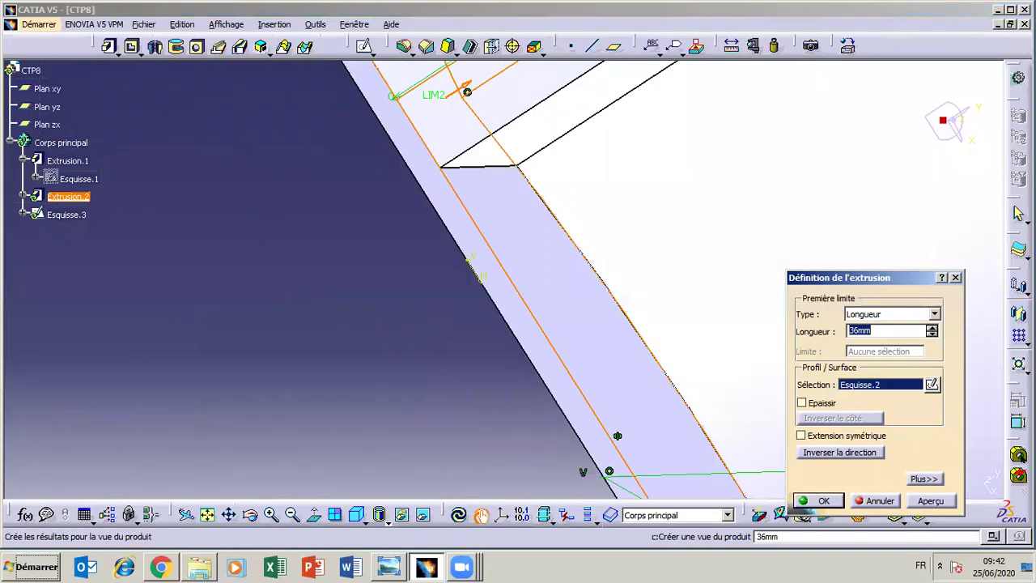
{"action": "left_click", "coordinate": [824, 500]}
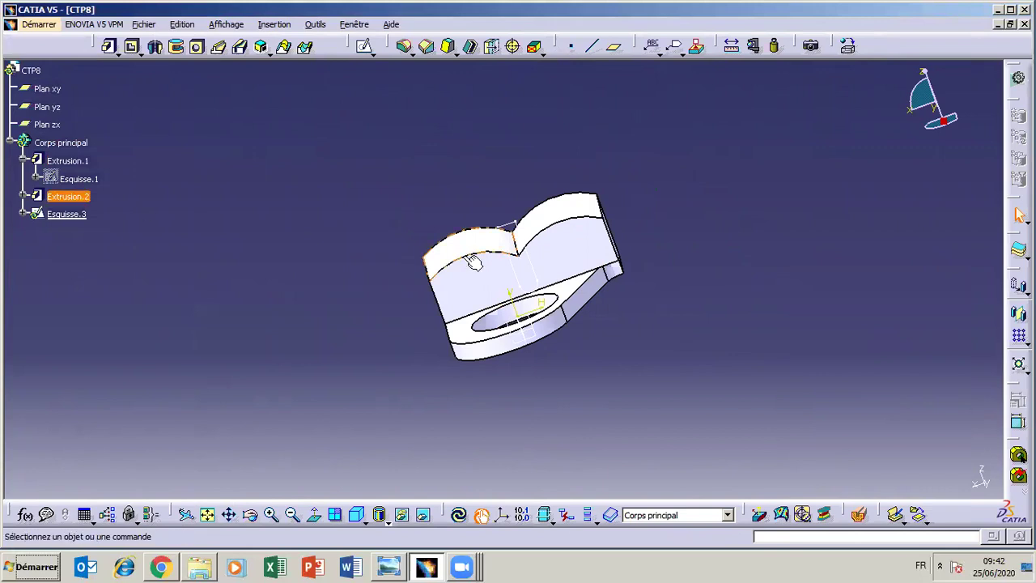
{"action": "double_click", "coordinate": [64, 217]}
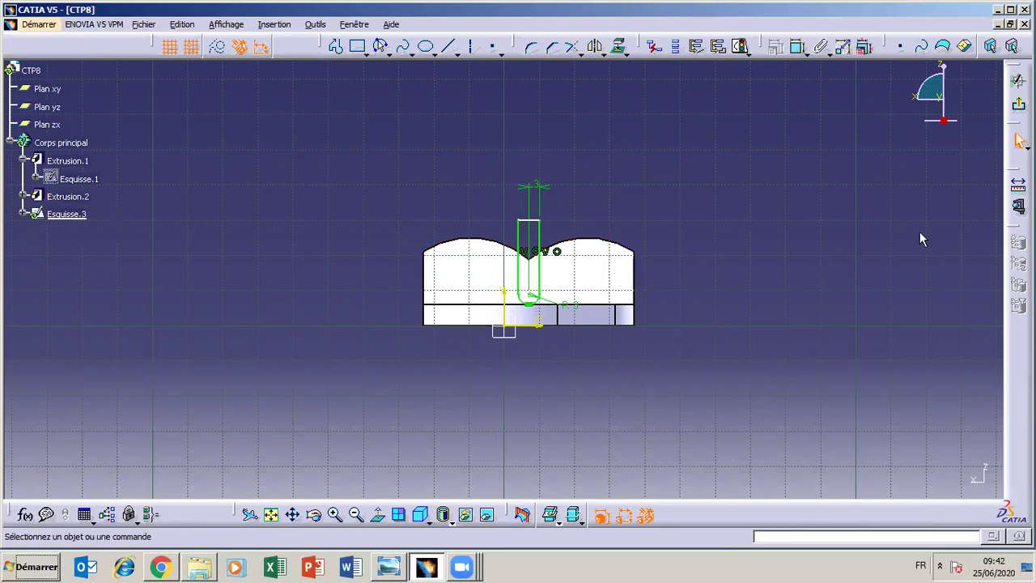
{"action": "left_click", "coordinate": [1019, 80]}
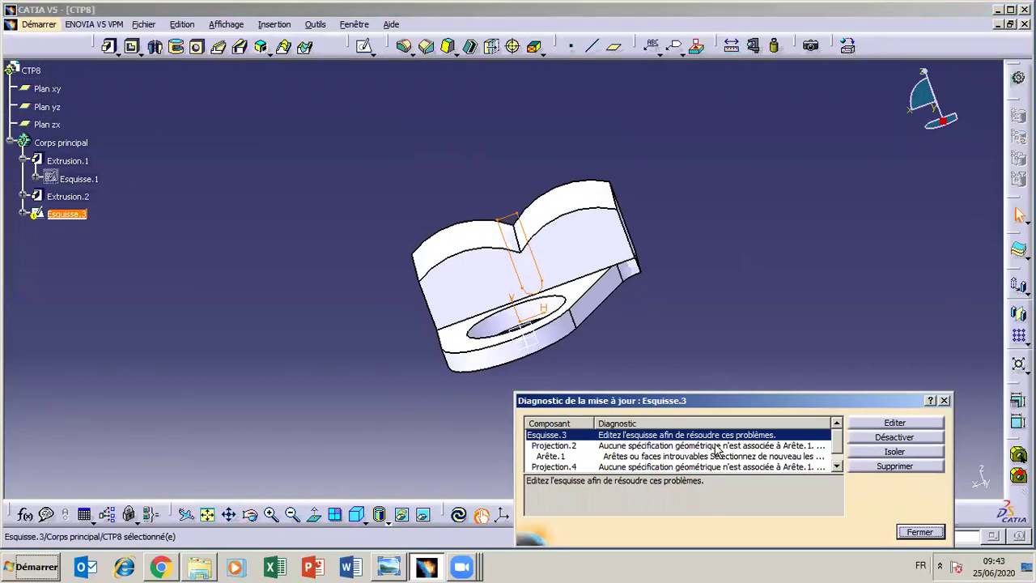
{"action": "left_click", "coordinate": [920, 532]}
{"action": "left_click", "coordinate": [591, 336]}
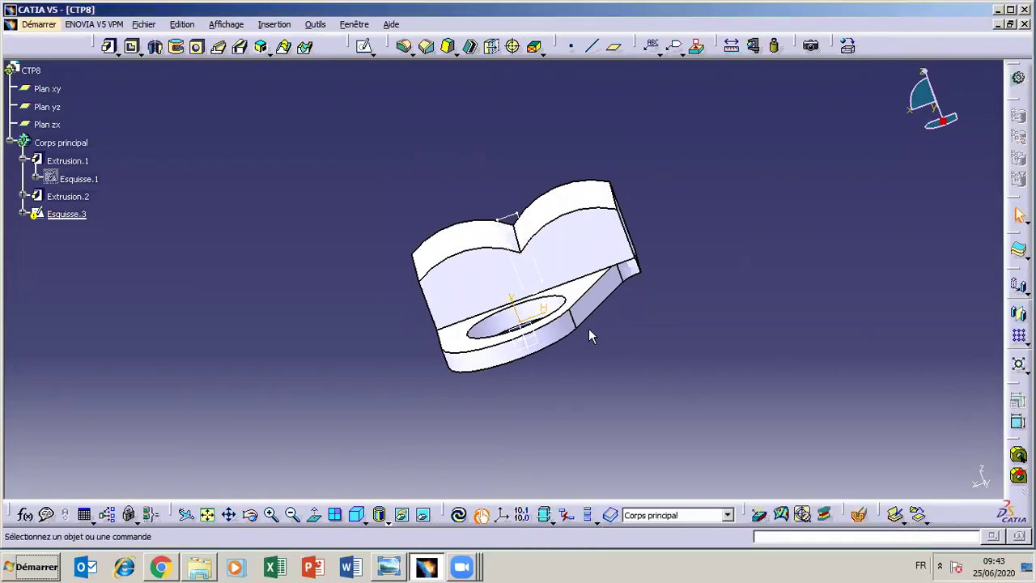
Reopen the slot sketch and delete the 3 mm horizontal dimension between the arc's centre and the slot's right line
{"action": "double_click", "coordinate": [530, 261]}
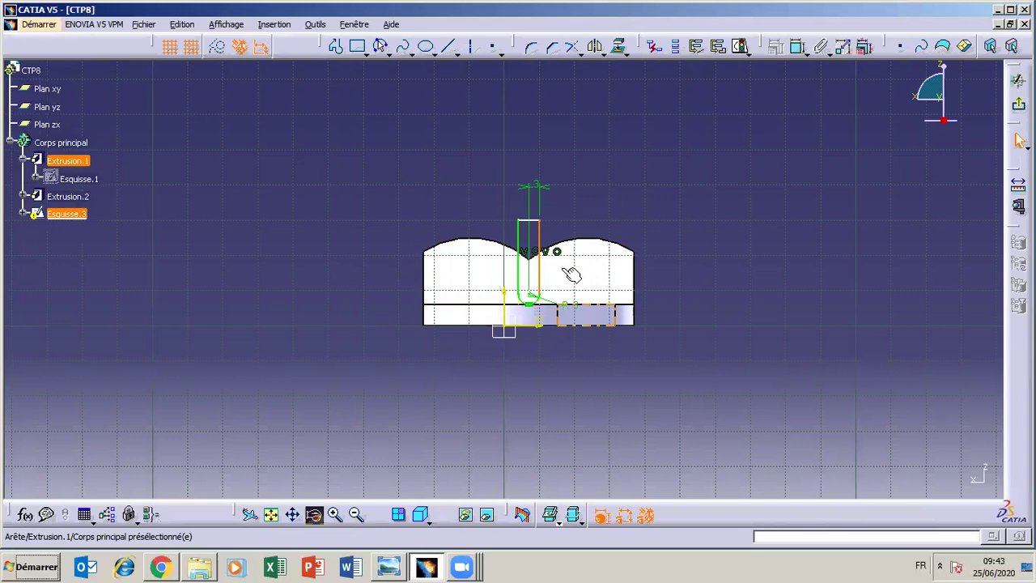
{"action": "left_click", "coordinate": [539, 194]}
{"action": "left_click", "coordinate": [535, 188]}
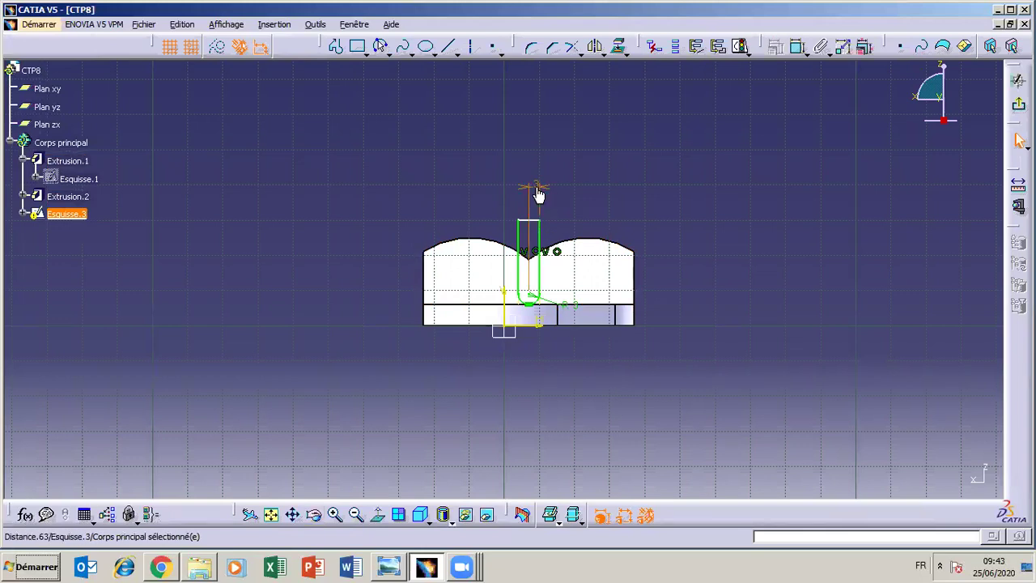
{"action": "right_click", "coordinate": [533, 186]}
{"action": "left_click", "coordinate": [585, 395]}
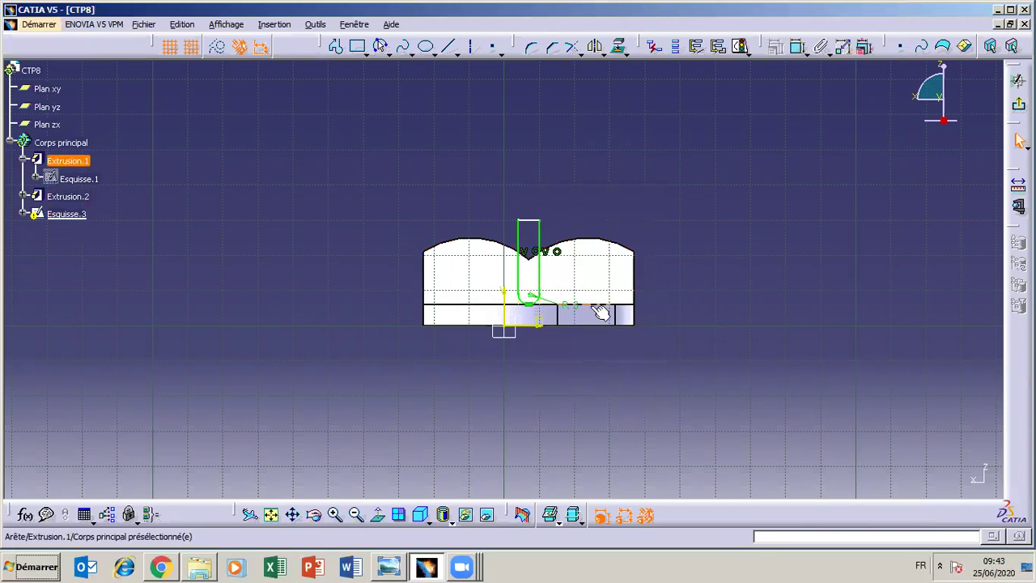
Check the slot sketch's radius dimension and lines, exit to review its update diagnostics, and reopen the sketch
{"action": "left_click", "coordinate": [571, 296]}
{"action": "left_click_drag", "start_coordinate": [571, 296], "coordinate": [568, 301]}
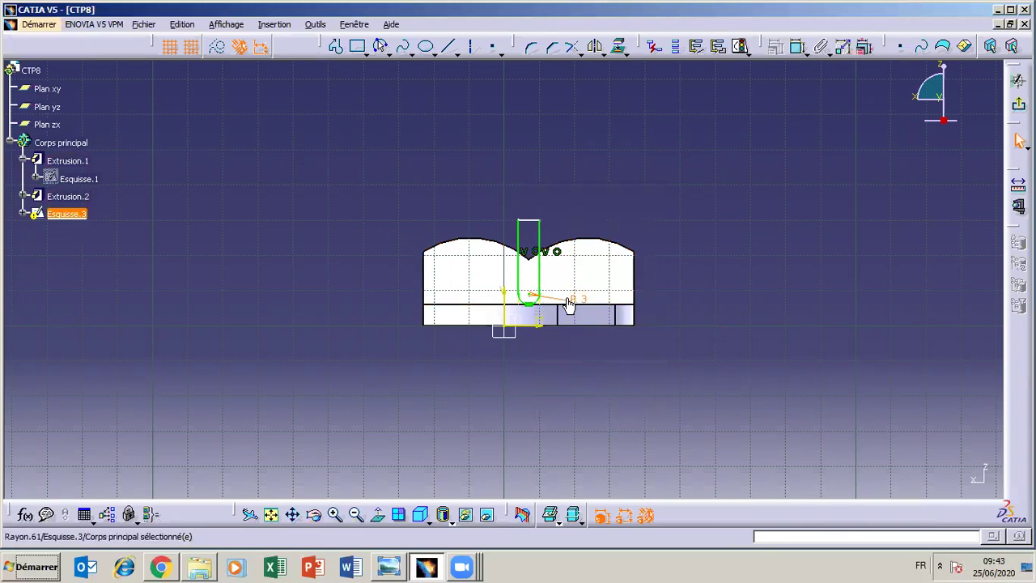
{"action": "left_click", "coordinate": [555, 253]}
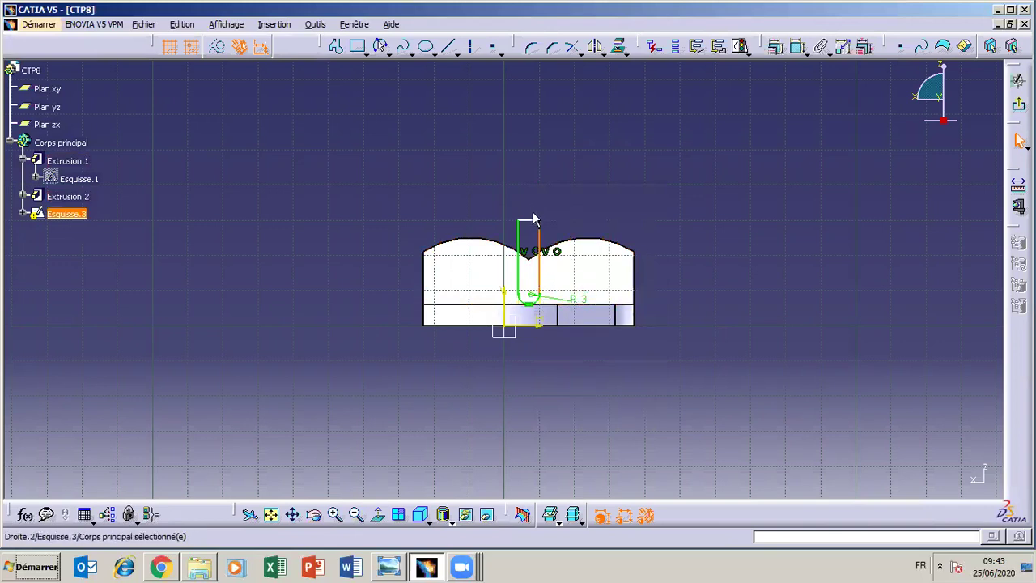
{"action": "left_click", "coordinate": [527, 266]}
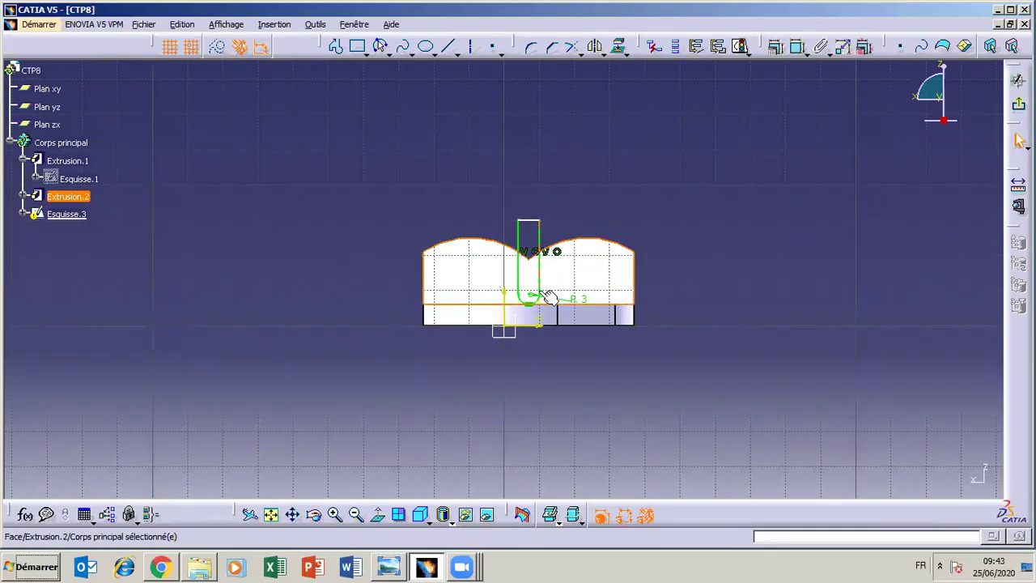
{"action": "left_click", "coordinate": [1018, 80]}
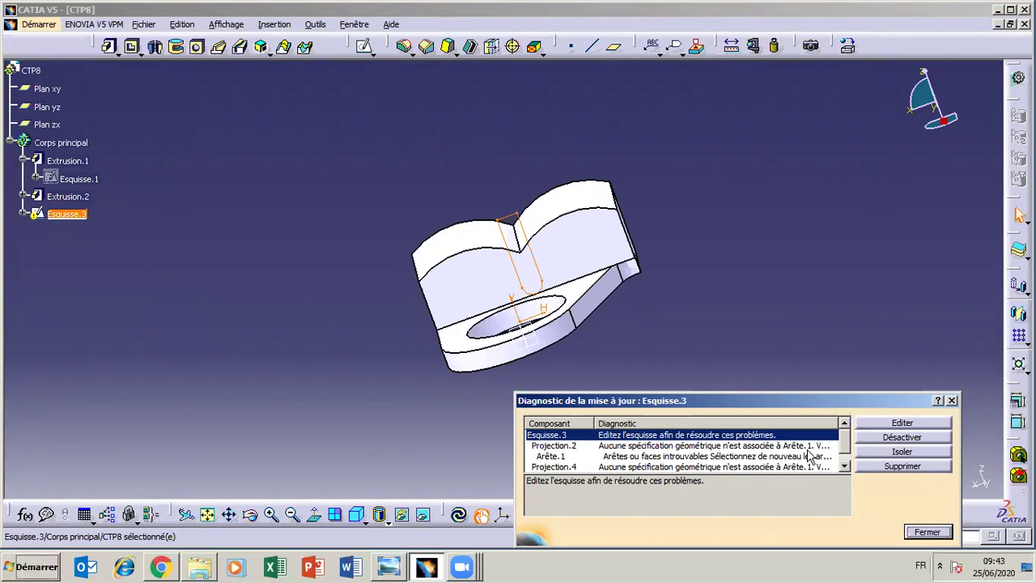
{"action": "left_click", "coordinate": [924, 532]}
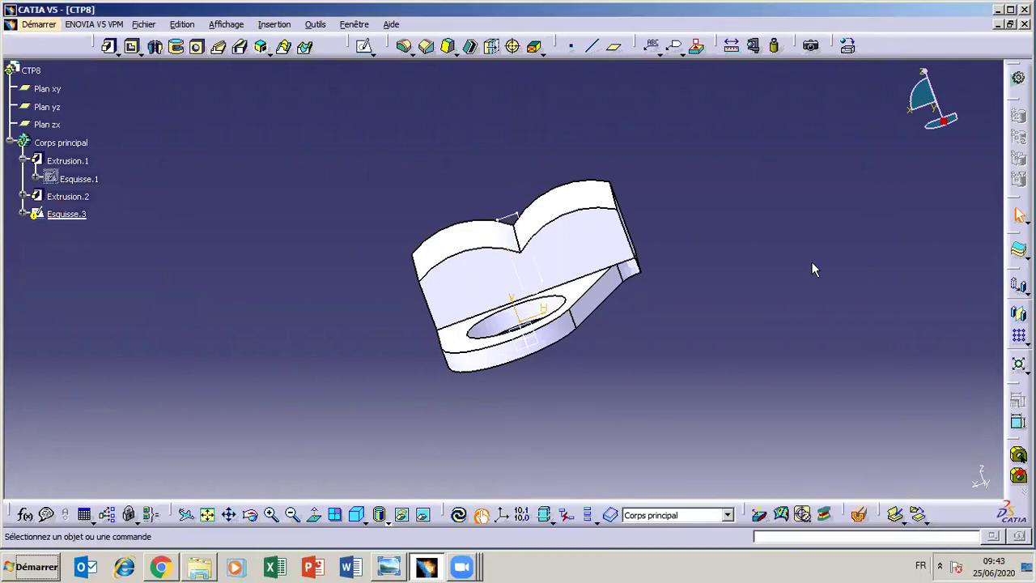
{"action": "double_click", "coordinate": [533, 256]}
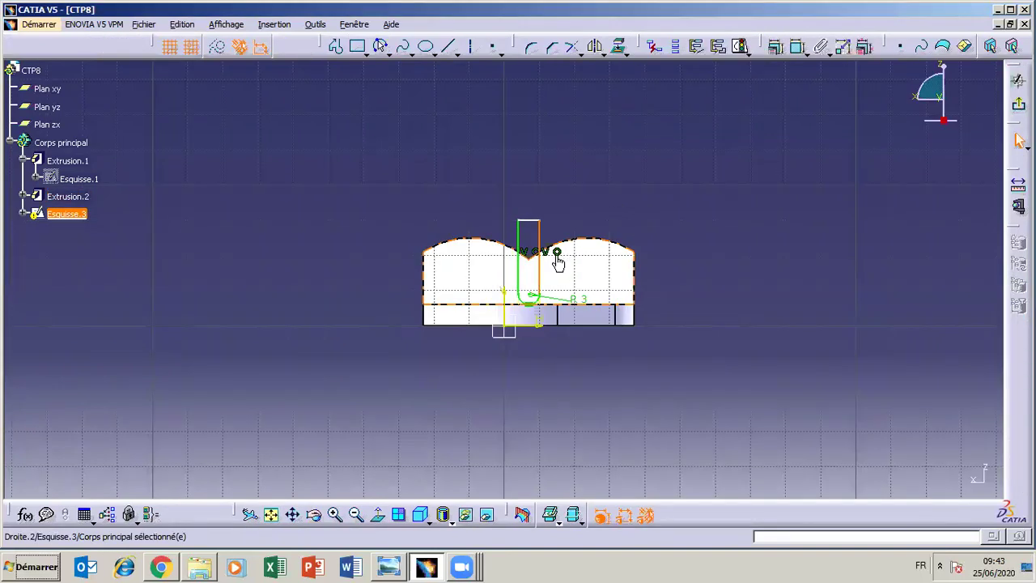
Delete the slot's contact and parallelism constraints, and clear all its remaining geometry from the sketch
{"action": "right_click", "coordinate": [557, 256]}
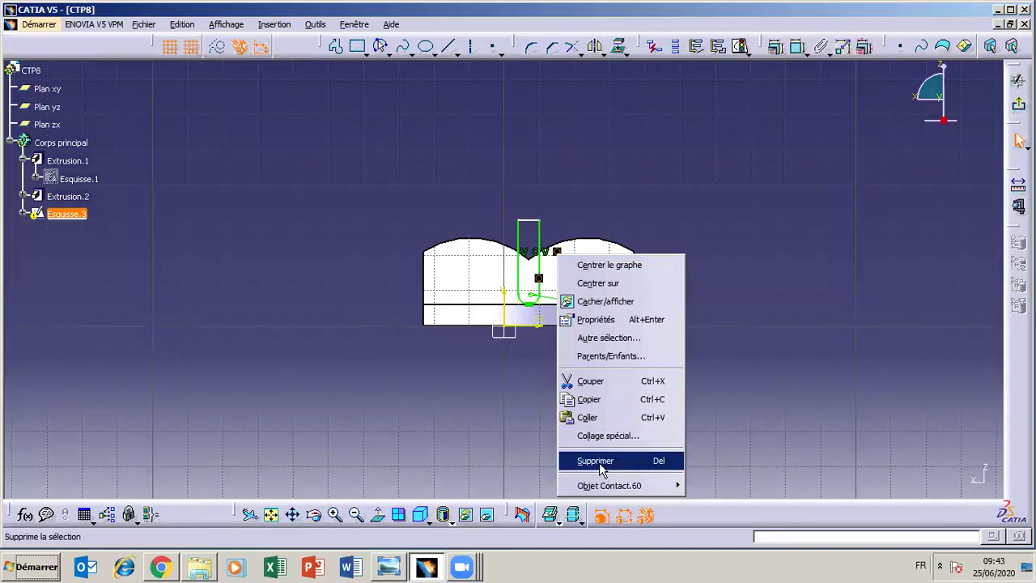
{"action": "left_click", "coordinate": [600, 461]}
{"action": "right_click", "coordinate": [526, 252]}
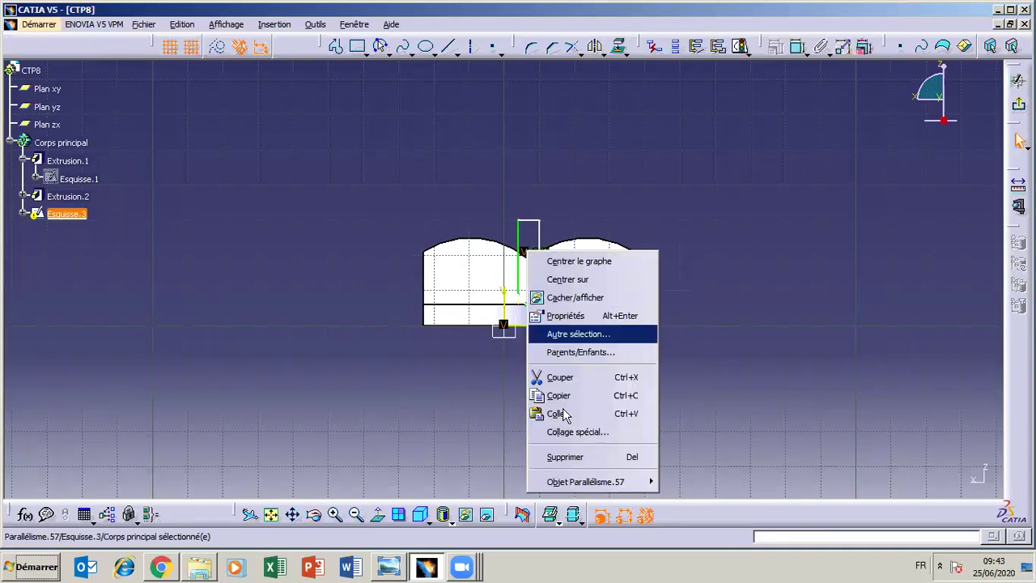
{"action": "left_click", "coordinate": [564, 457]}
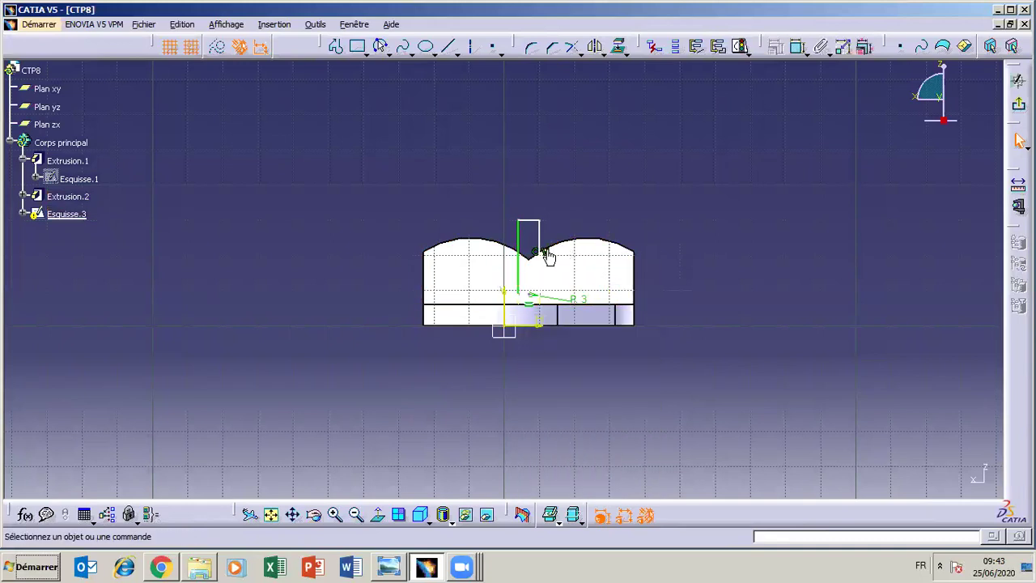
{"action": "right_click", "coordinate": [547, 255]}
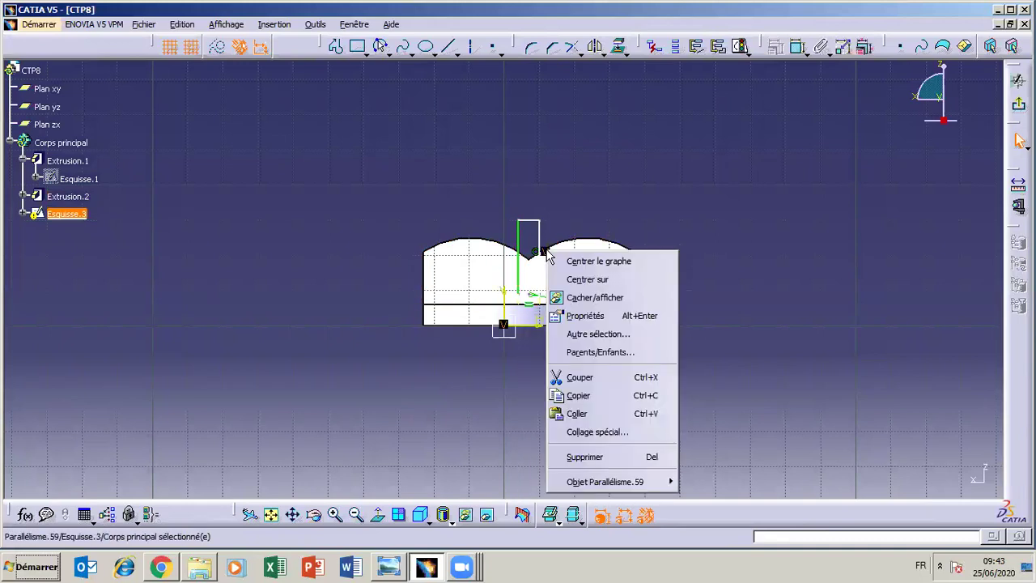
{"action": "left_click", "coordinate": [583, 458]}
{"action": "right_click", "coordinate": [536, 256]}
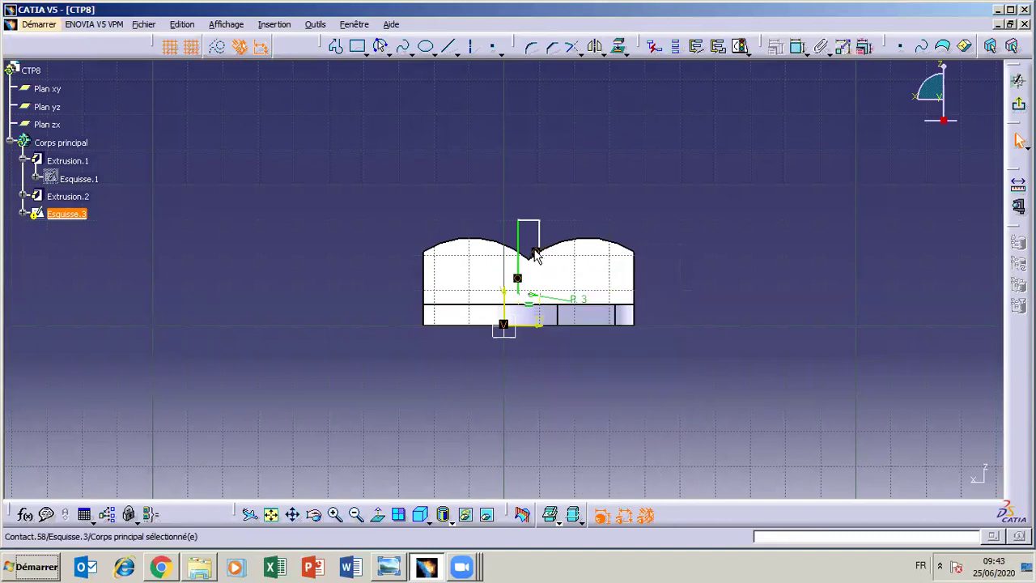
{"action": "left_click", "coordinate": [586, 456]}
{"action": "left_click_drag", "start_coordinate": [502, 209], "coordinate": [609, 330]}
{"action": "key", "text": "Delete"}
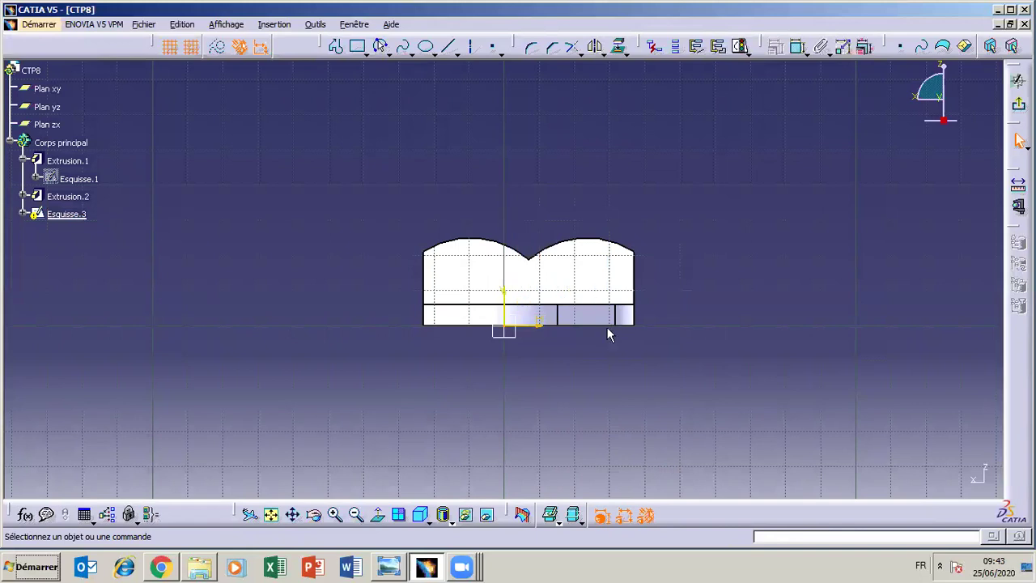
Sketch two vertical lines from 40 mm down to about 20 mm height, one on the vertical axis and one 10 mm beside it
{"action": "left_click", "coordinate": [443, 52]}
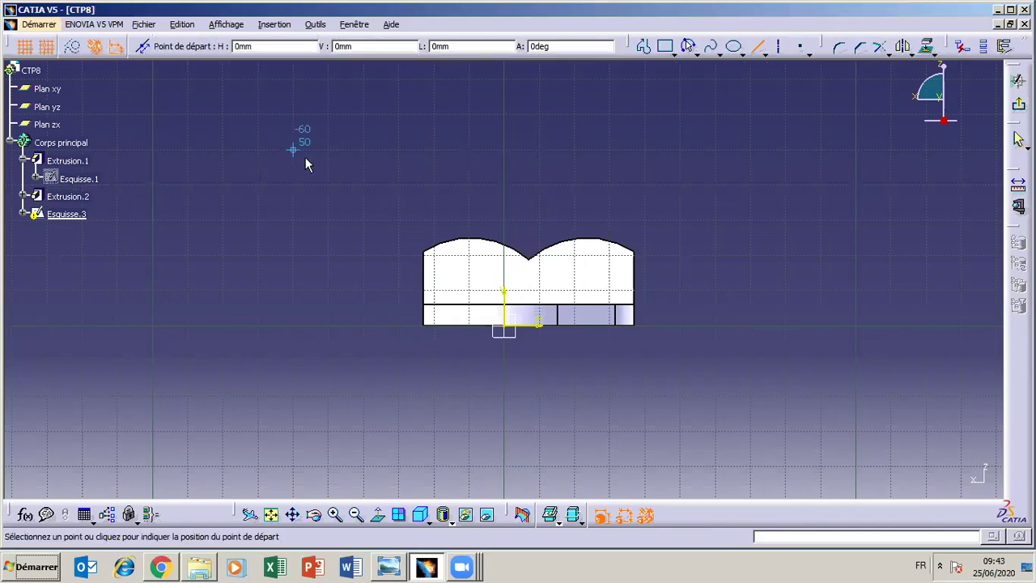
{"action": "key", "text": "Escape"}
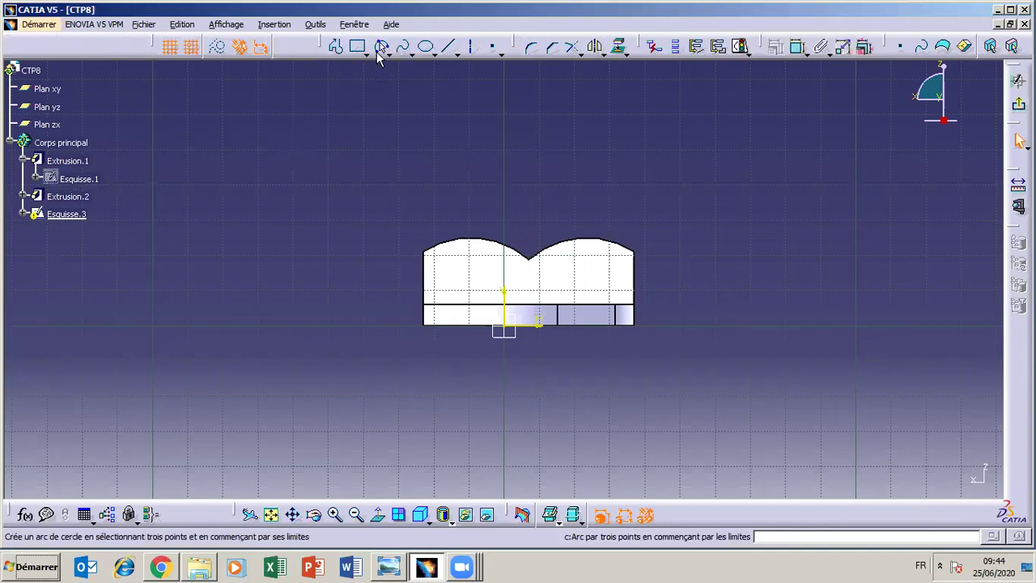
{"action": "left_click", "coordinate": [448, 46]}
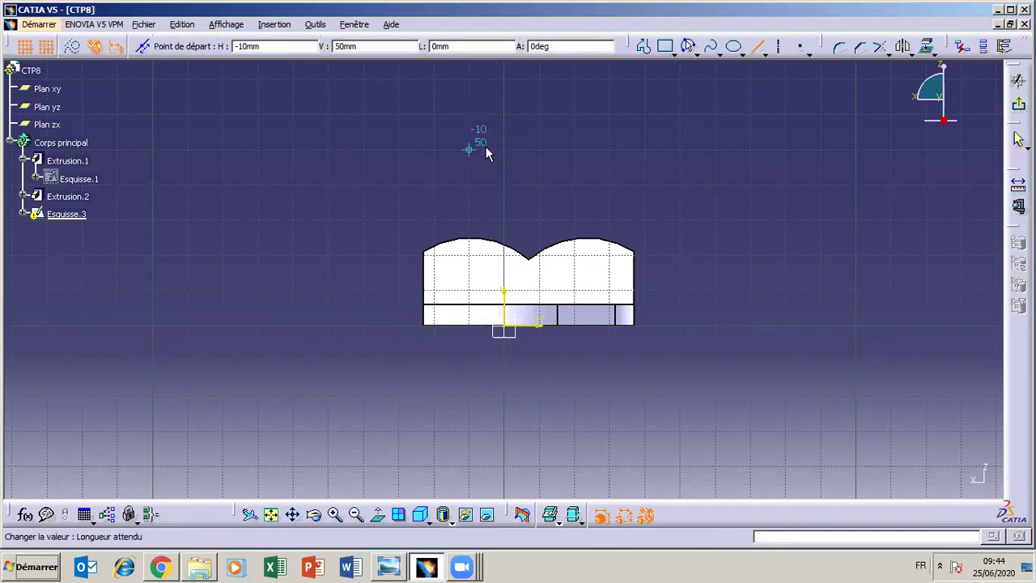
{"action": "left_click", "coordinate": [505, 186]}
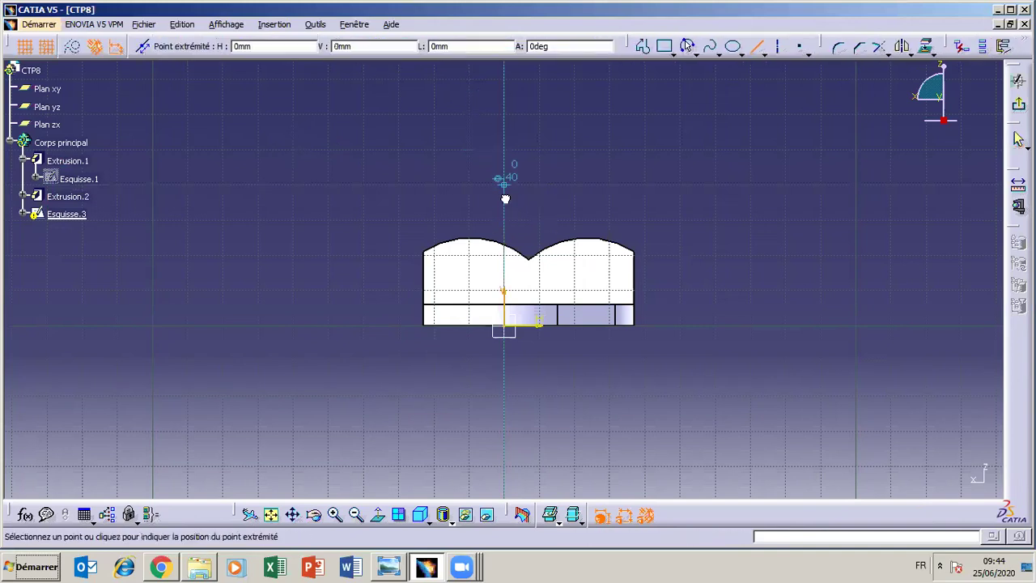
{"action": "left_click", "coordinate": [512, 268]}
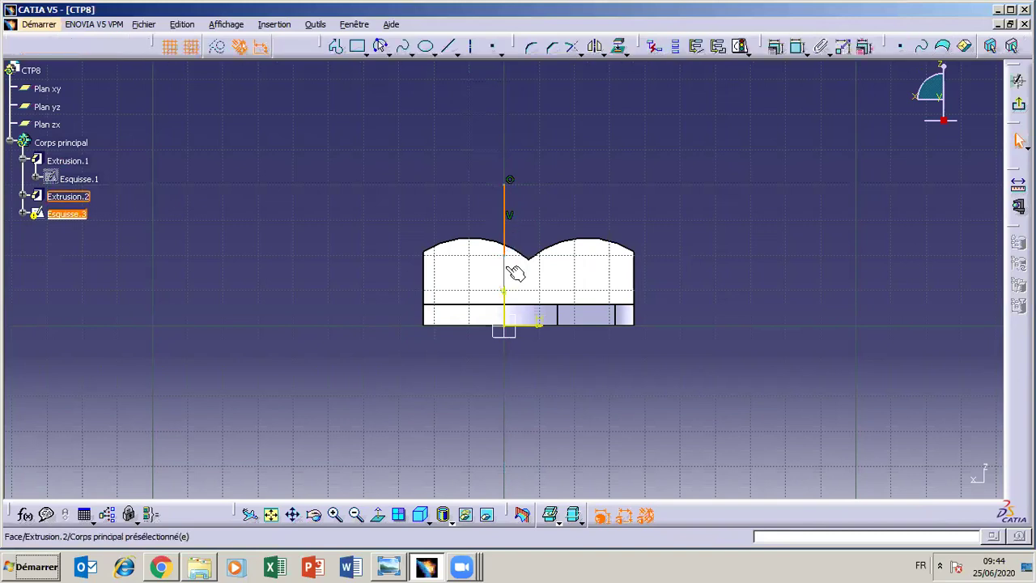
{"action": "left_click", "coordinate": [448, 49]}
{"action": "left_click", "coordinate": [539, 185]}
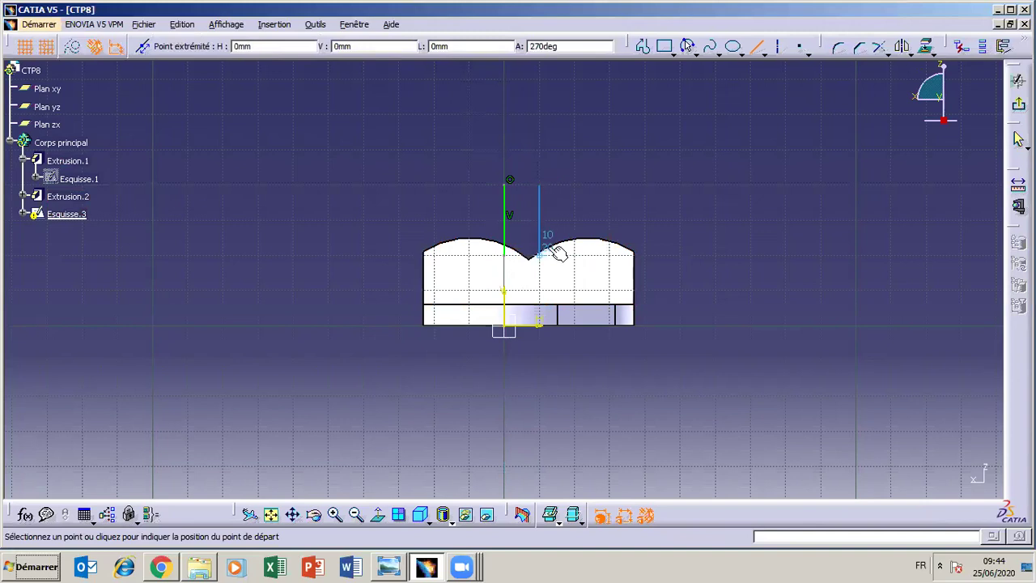
{"action": "left_click", "coordinate": [541, 260]}
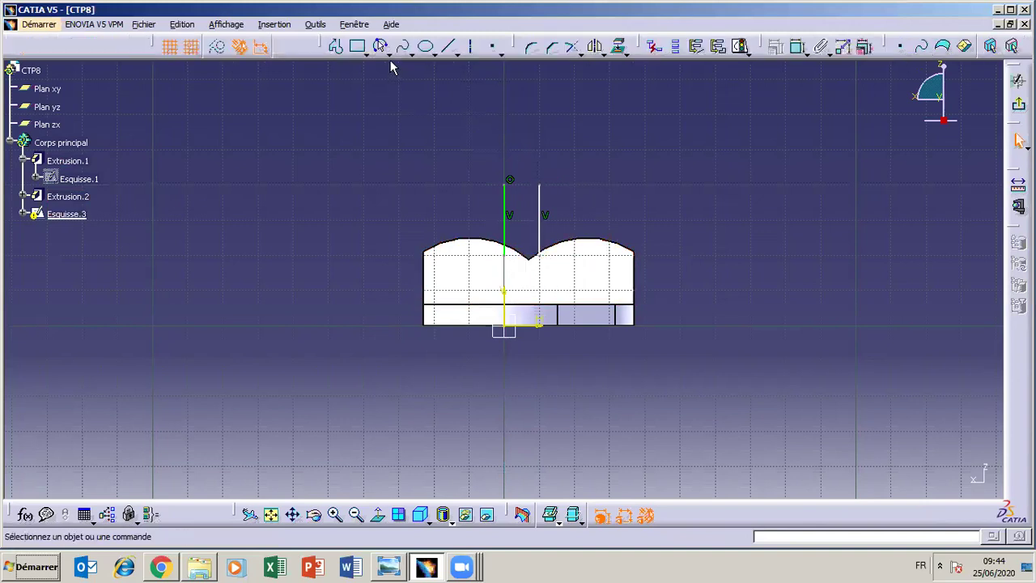
Join the lower ends of the two vertical lines with a downward three-point arc and set its radius to 3 mm
{"action": "left_click", "coordinate": [380, 46]}
{"action": "left_click", "coordinate": [506, 249]}
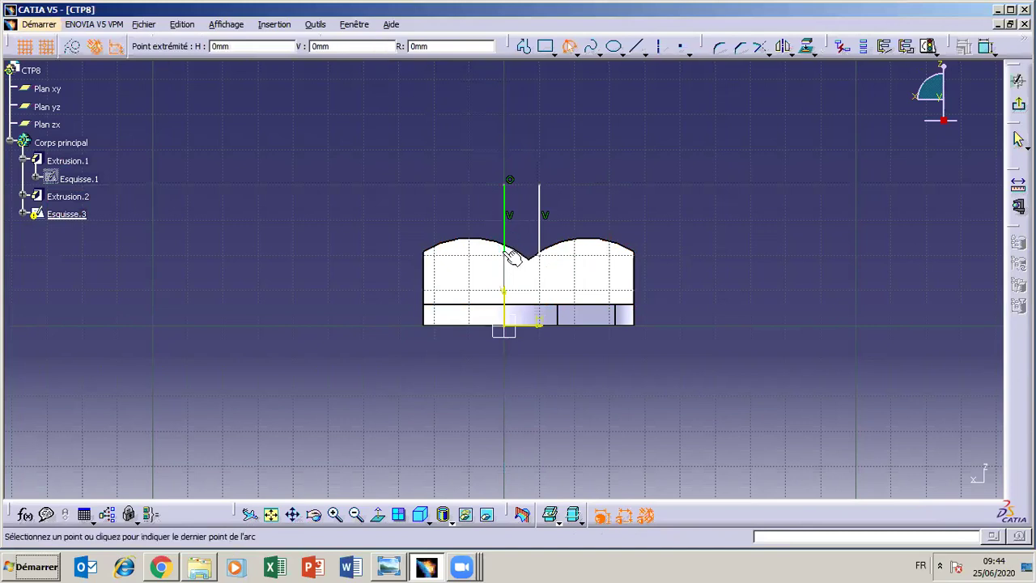
{"action": "left_click", "coordinate": [540, 255]}
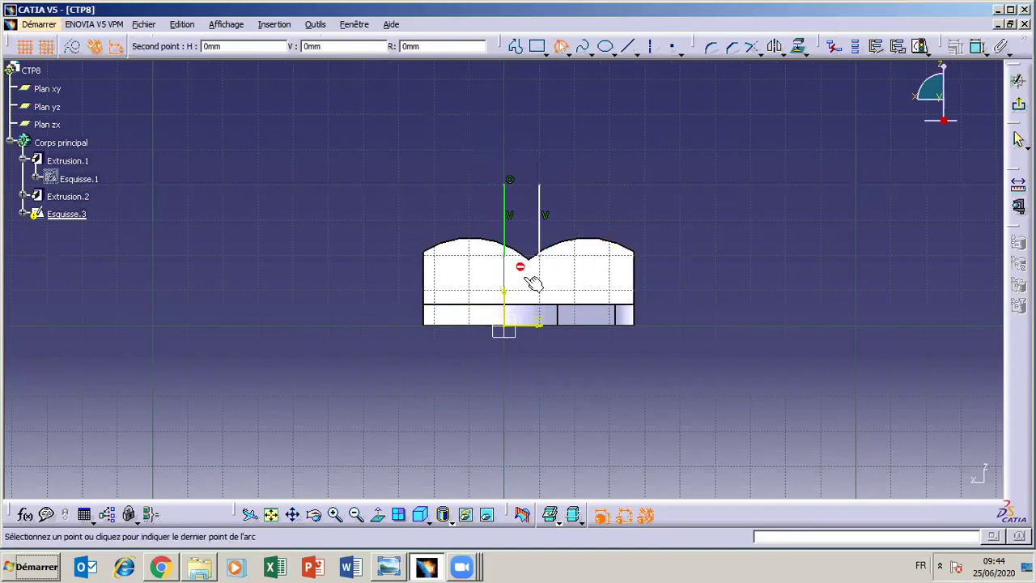
{"action": "left_click", "coordinate": [531, 287]}
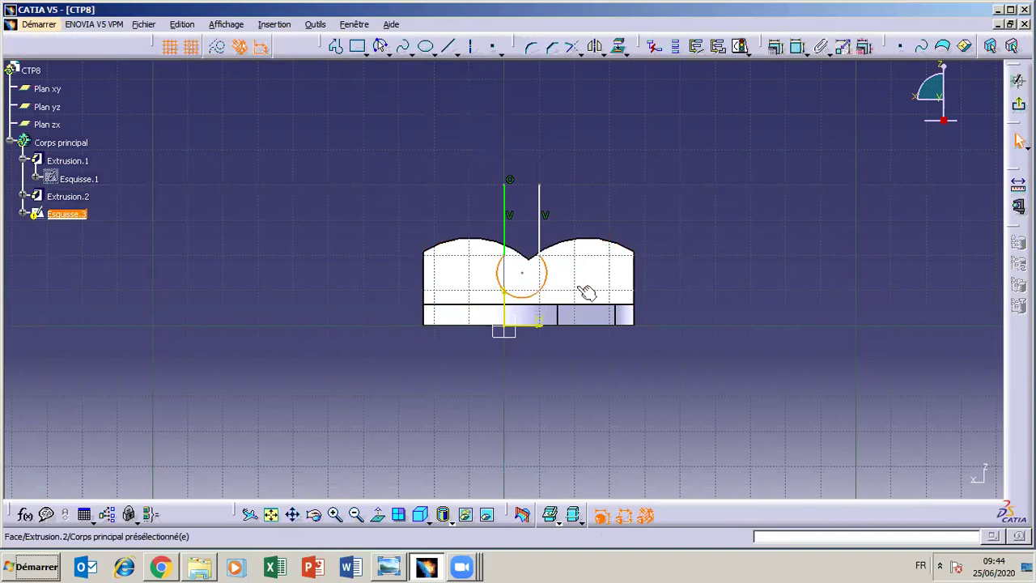
{"action": "left_click", "coordinate": [796, 48]}
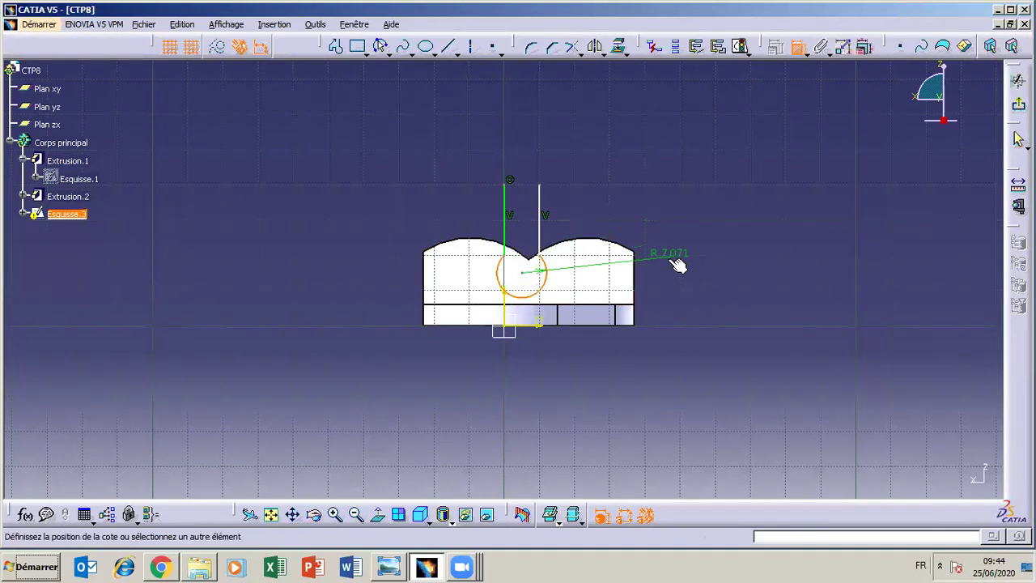
{"action": "double_click", "coordinate": [603, 283]}
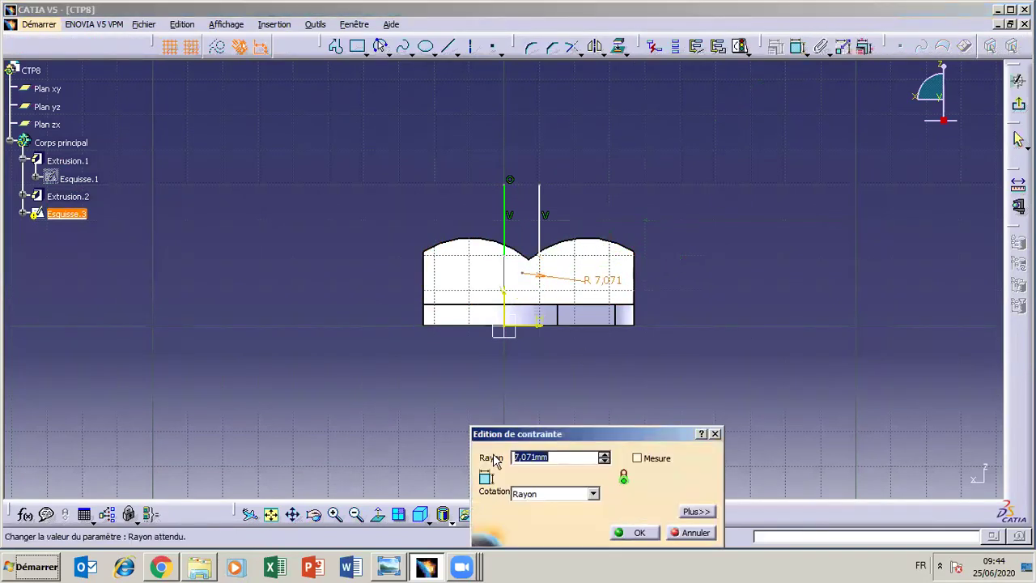
{"action": "type", "text": "3"}
{"action": "key", "text": "Return"}
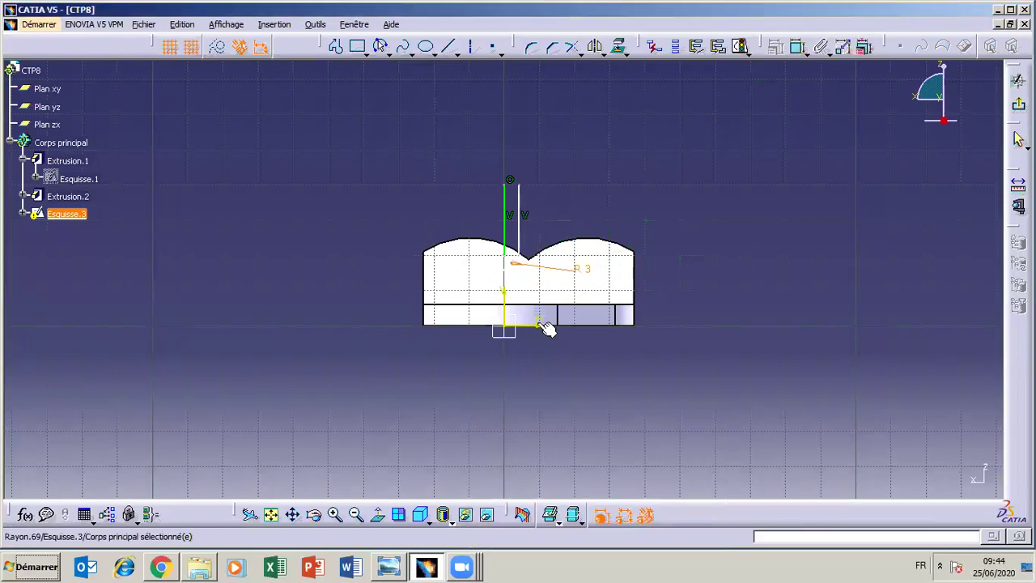
Consult the TP12 drawing for the slot's position and width dimensions, and return to the sketch
{"action": "left_click", "coordinate": [389, 566]}
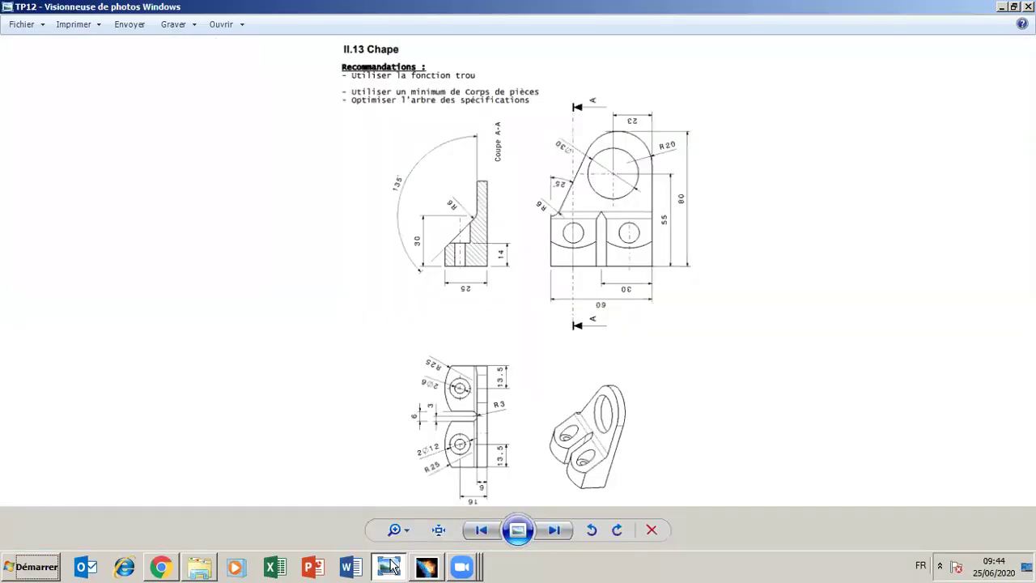
{"action": "left_click", "coordinate": [389, 566]}
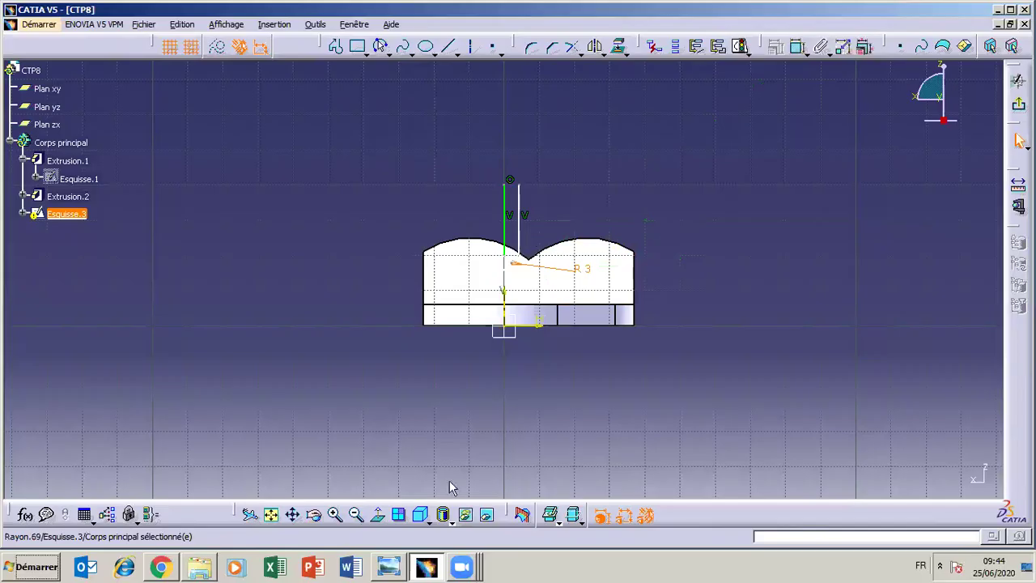
{"action": "left_click", "coordinate": [426, 567]}
{"action": "left_click", "coordinate": [426, 567]}
{"action": "left_click", "coordinate": [390, 566]}
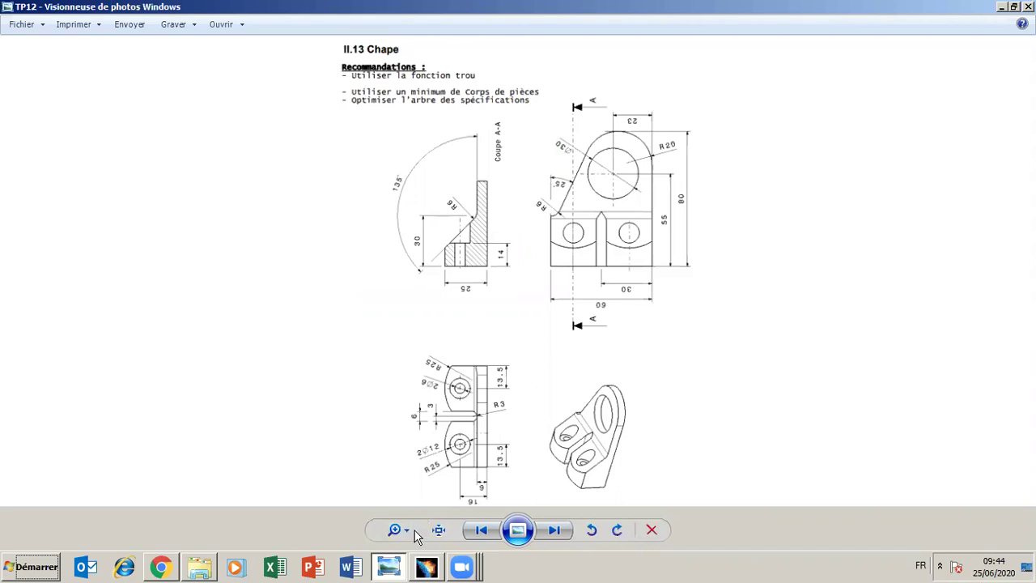
{"action": "left_click", "coordinate": [386, 570]}
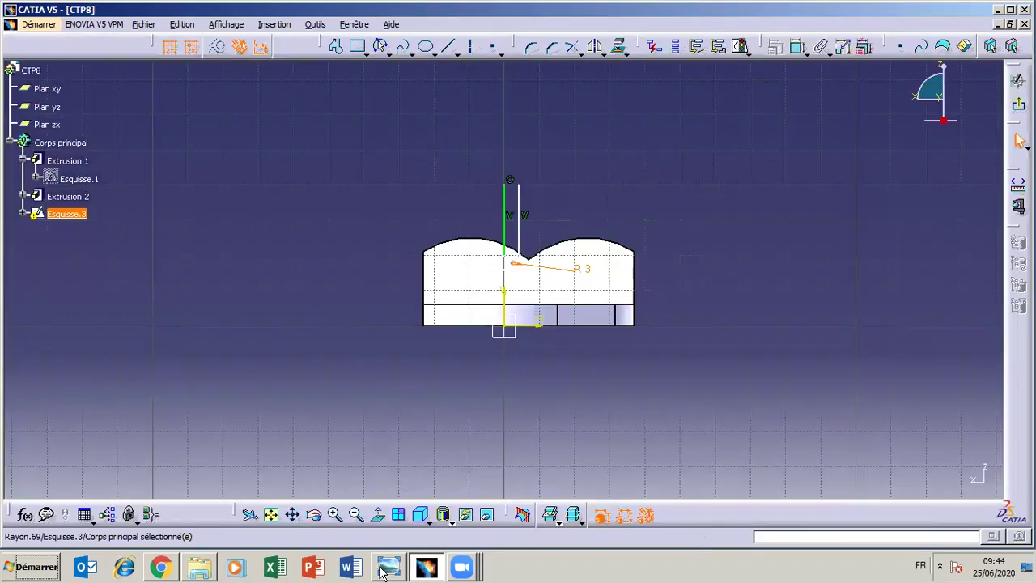
Try to set the distance between the slot's right vertical line and the block's right edge to 27 mm
{"action": "left_click", "coordinate": [797, 46]}
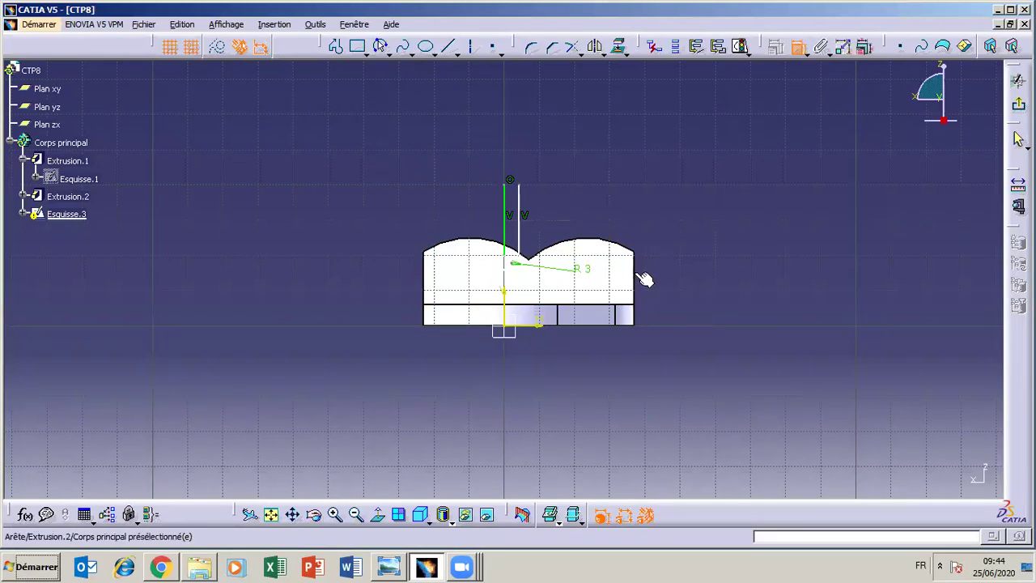
{"action": "left_click", "coordinate": [634, 277]}
{"action": "left_click", "coordinate": [523, 220]}
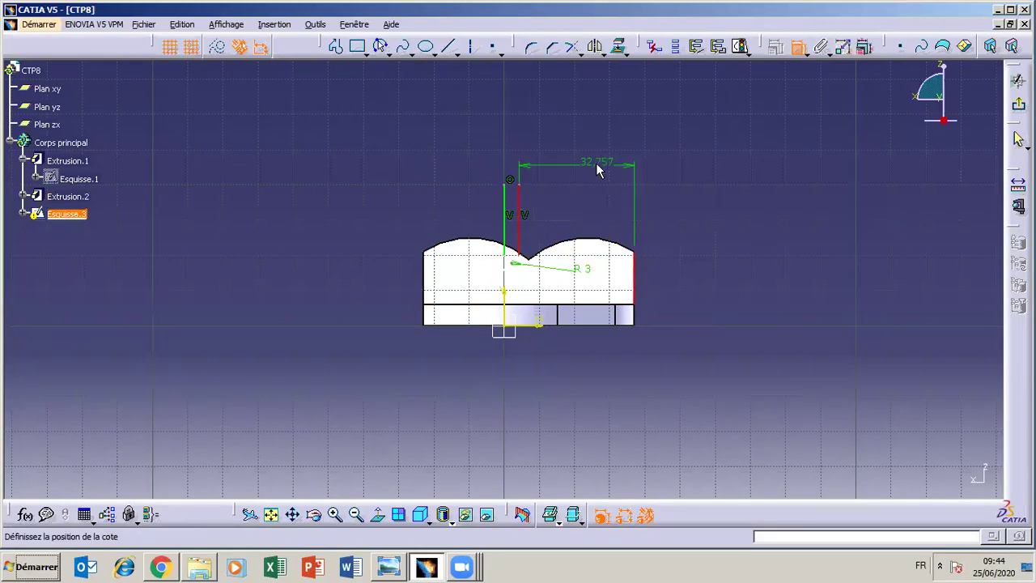
{"action": "left_click", "coordinate": [591, 142]}
{"action": "double_click", "coordinate": [591, 140]}
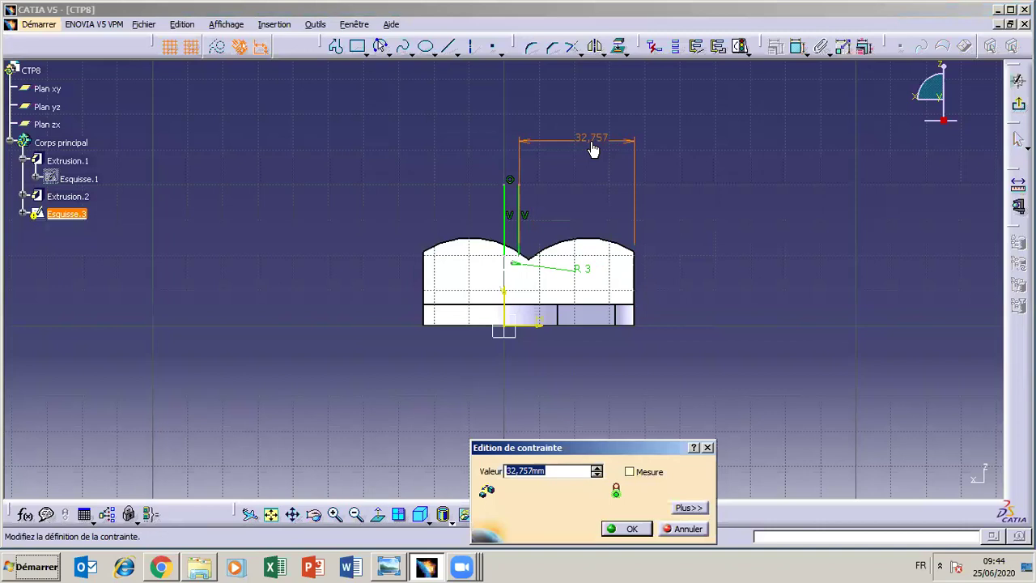
{"action": "type", "text": "27"}
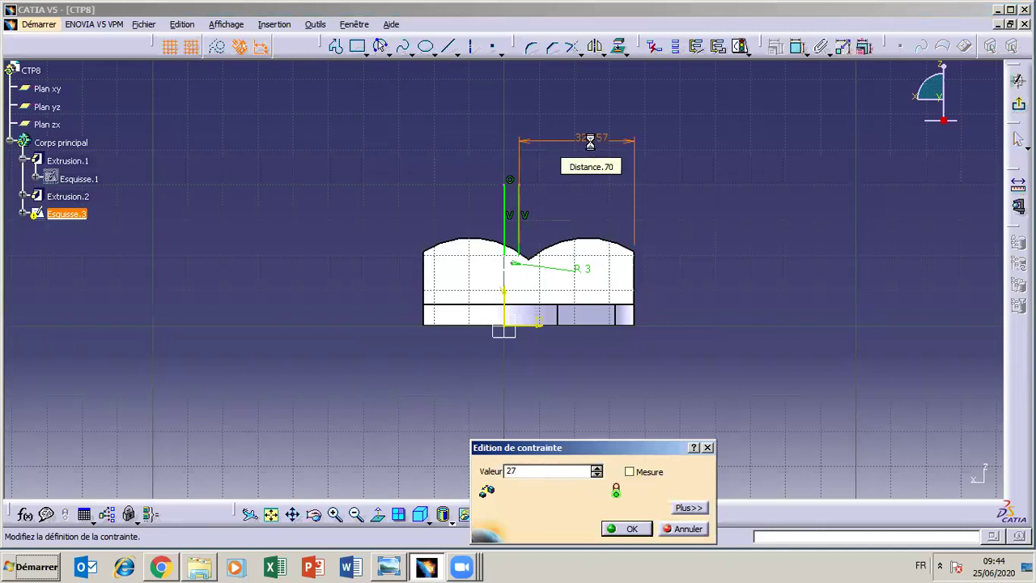
{"action": "key", "text": "Return"}
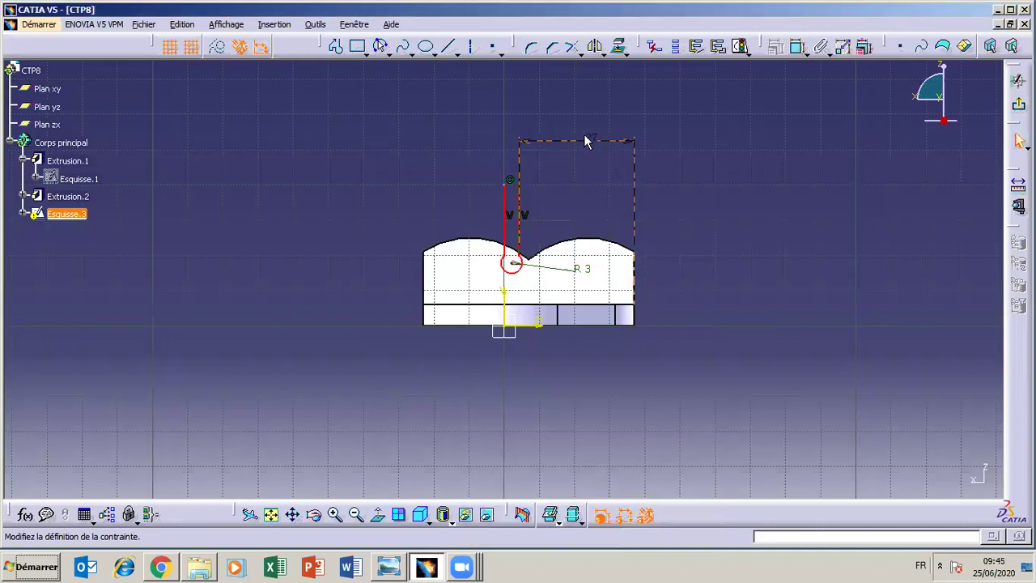
Delete the horizontal dimension between the slot's right line and the block's right edge
{"action": "left_click", "coordinate": [583, 142]}
{"action": "left_click", "coordinate": [588, 146]}
{"action": "key", "text": "Delete"}
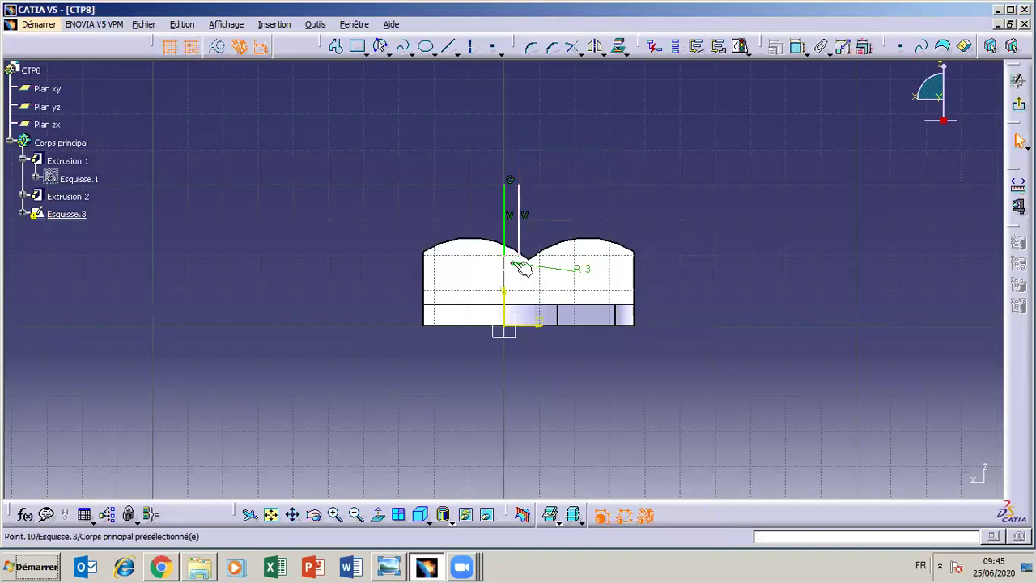
Delete the coincidence constraint on the slot's left line and set the distance from its right line to the block's right edge to 27 mm
{"action": "right_click", "coordinate": [509, 179]}
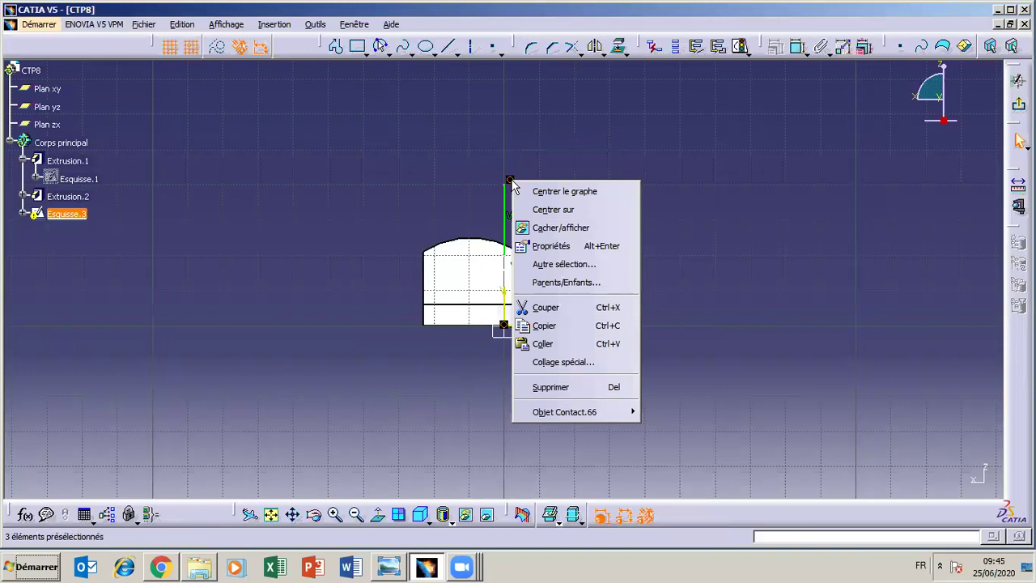
{"action": "left_click", "coordinate": [551, 386]}
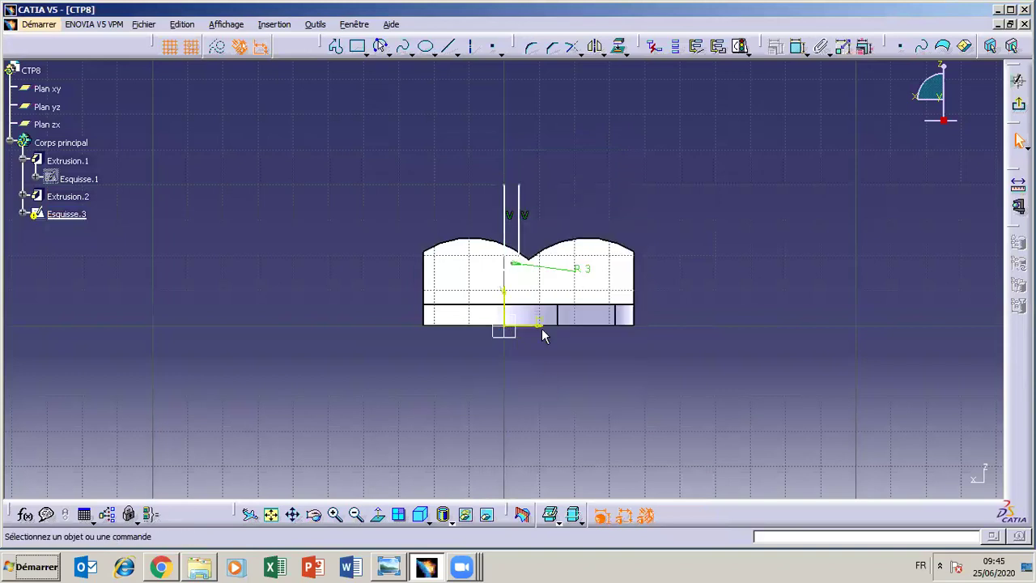
{"action": "left_click", "coordinate": [799, 47]}
{"action": "left_click", "coordinate": [519, 242]}
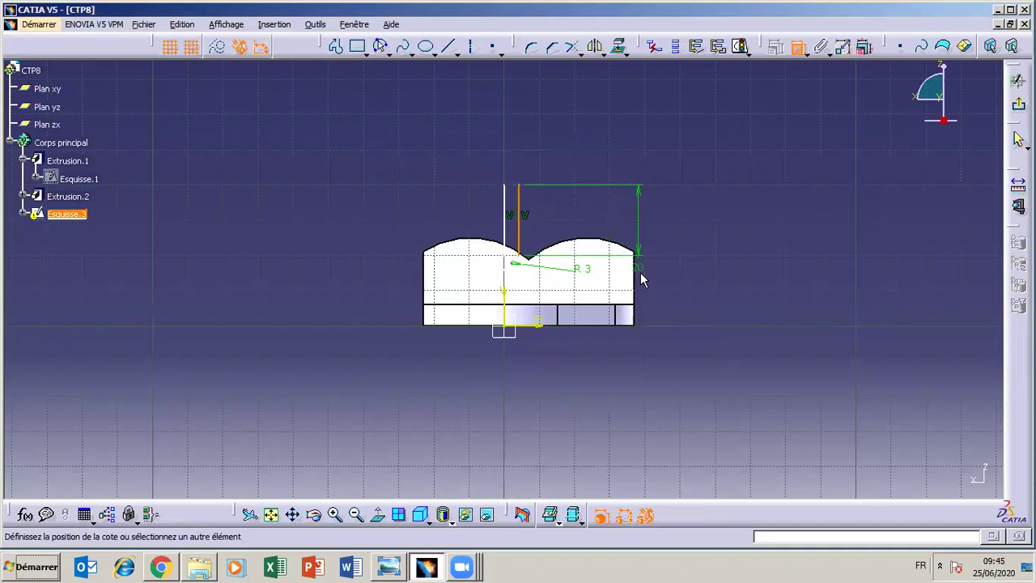
{"action": "left_click", "coordinate": [597, 153]}
{"action": "double_click", "coordinate": [593, 150]}
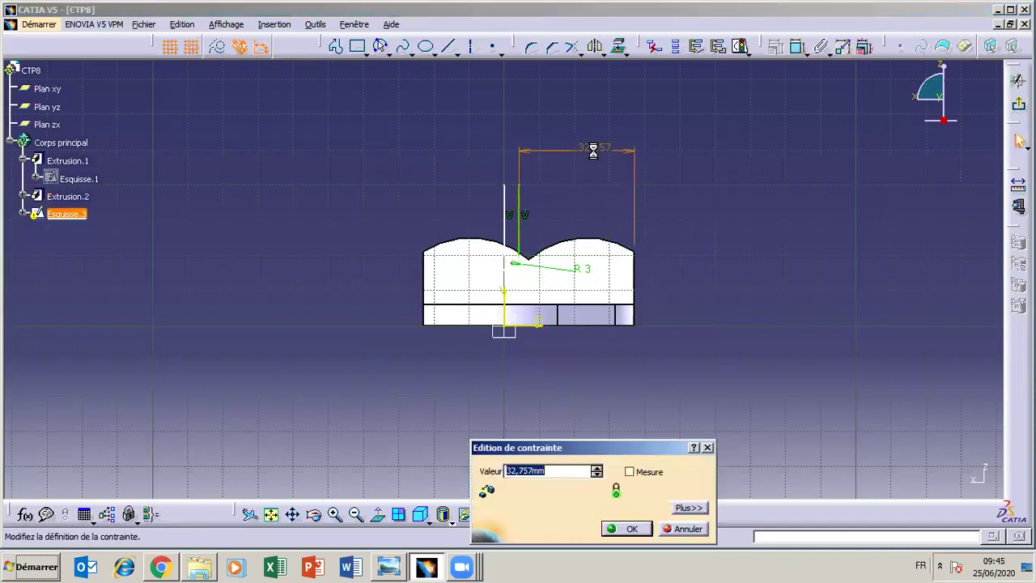
{"action": "type", "text": "27"}
{"action": "key", "text": "Return"}
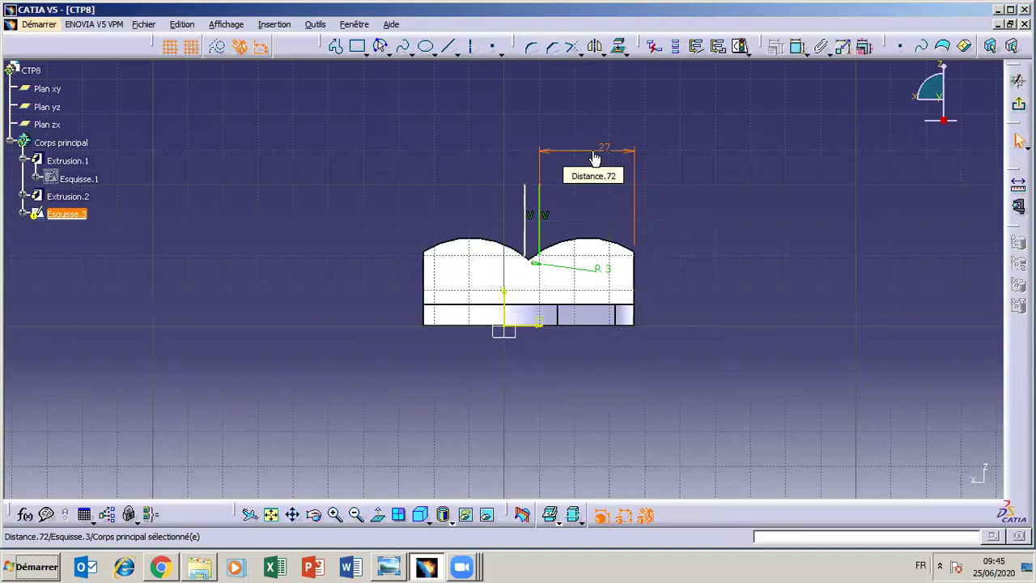
{"action": "left_click", "coordinate": [749, 163]}
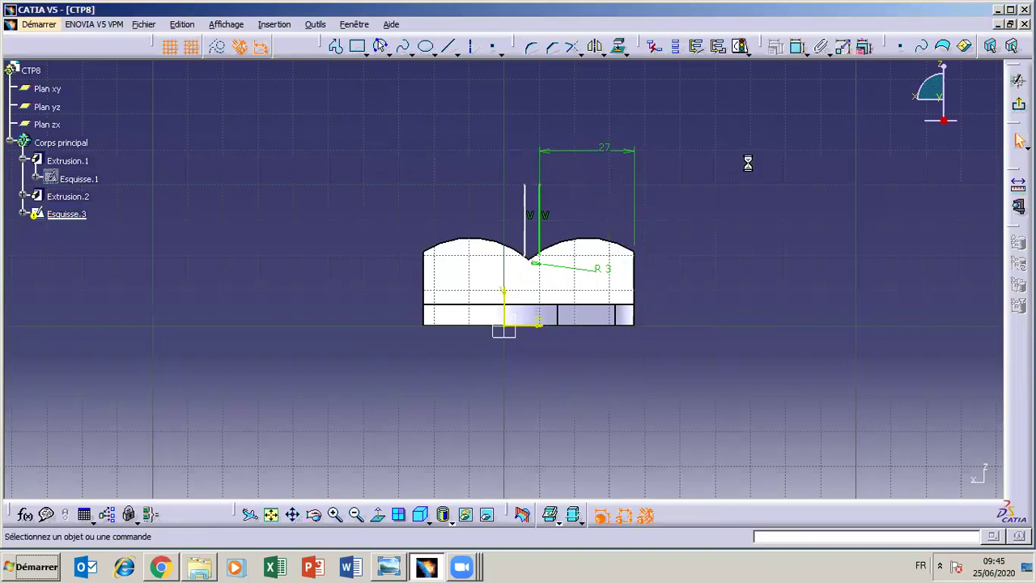
{"action": "left_click", "coordinate": [797, 46]}
{"action": "left_click", "coordinate": [526, 229]}
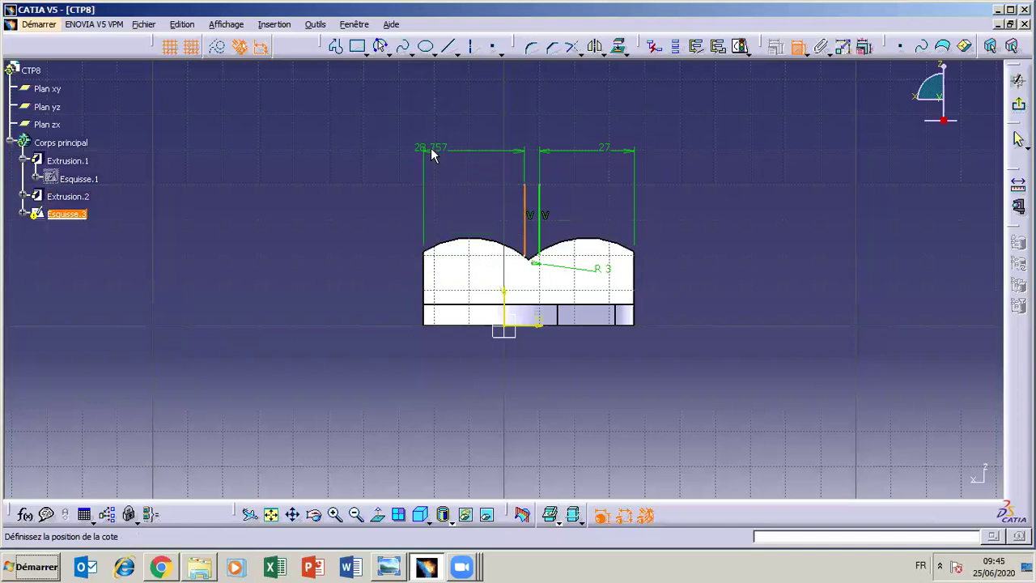
{"action": "key", "text": "Escape"}
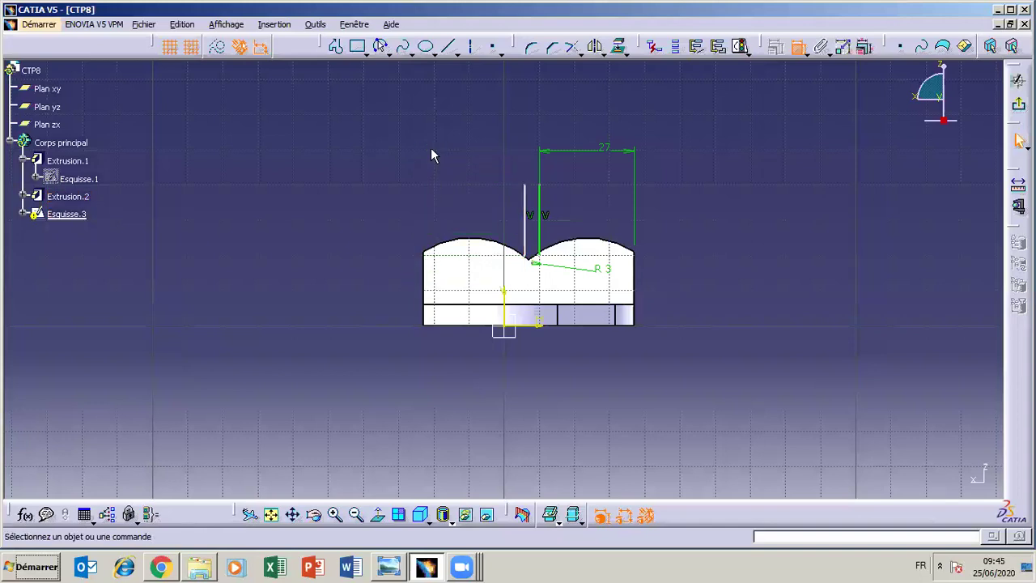
Set the distance between the slot's two vertical lines to 6 mm
{"action": "left_click", "coordinate": [797, 46]}
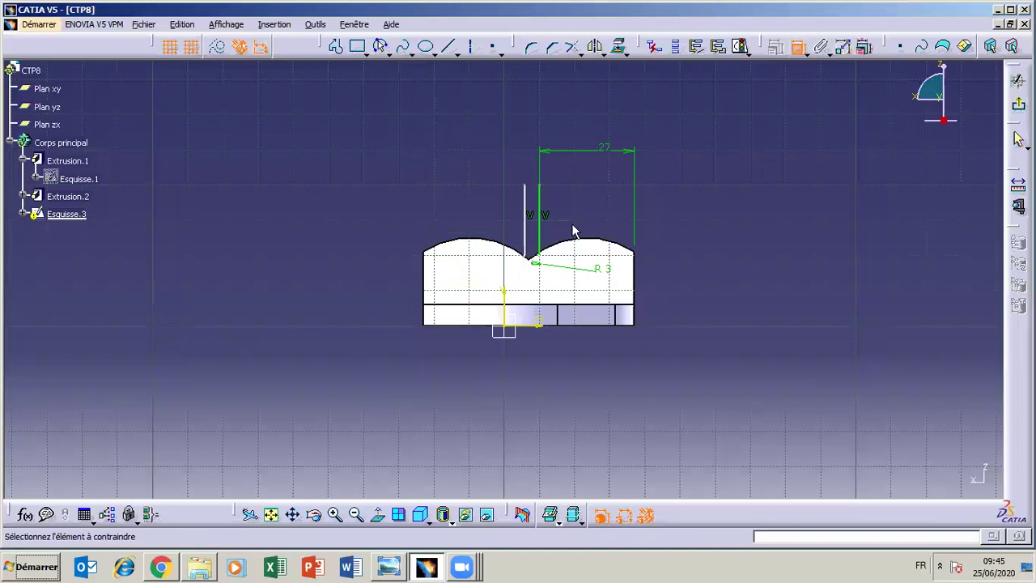
{"action": "left_click", "coordinate": [540, 229]}
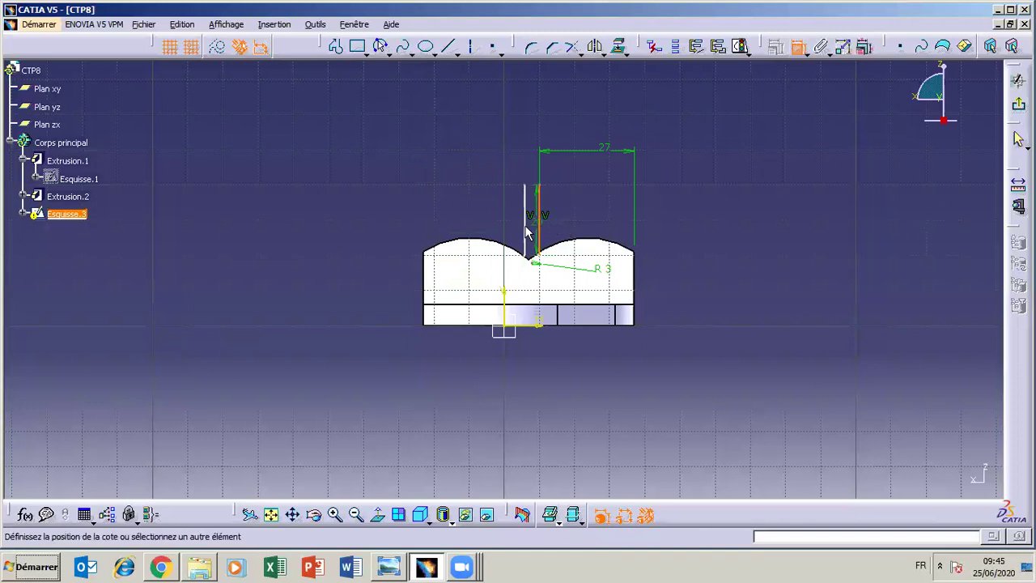
{"action": "left_click", "coordinate": [531, 233]}
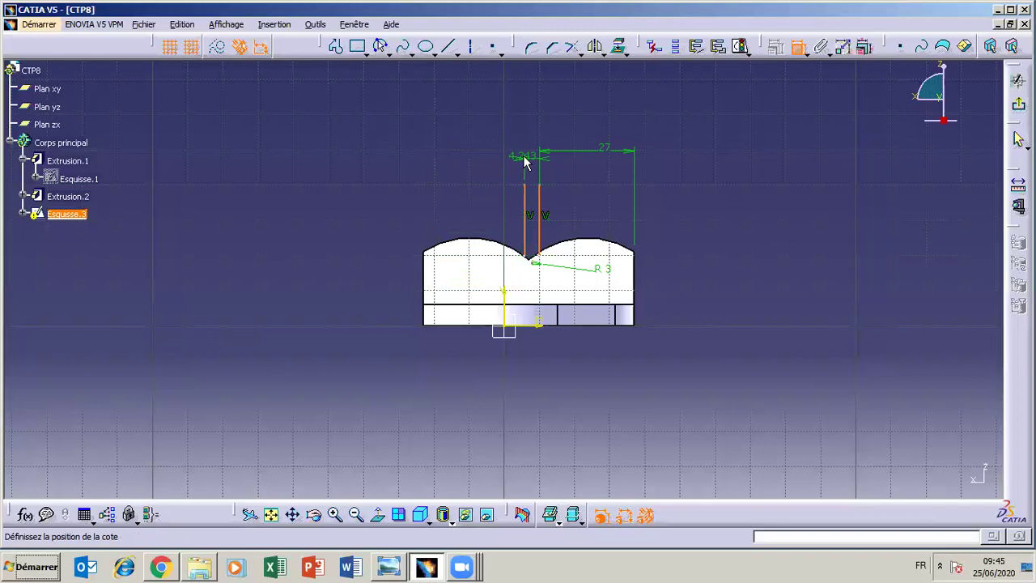
{"action": "left_click", "coordinate": [530, 162]}
{"action": "double_click", "coordinate": [530, 162]}
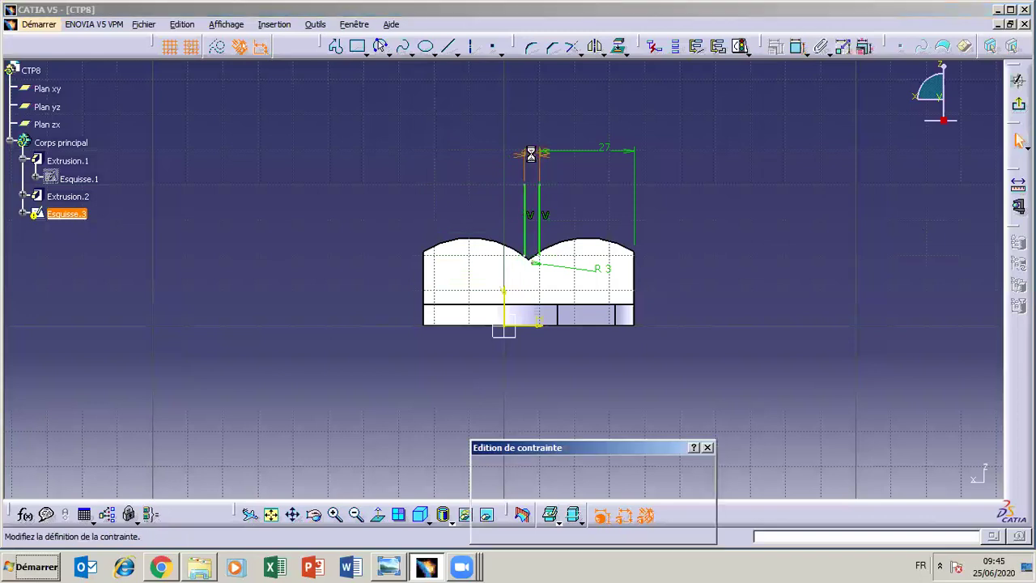
{"action": "type", "text": "6"}
{"action": "key", "text": "Return"}
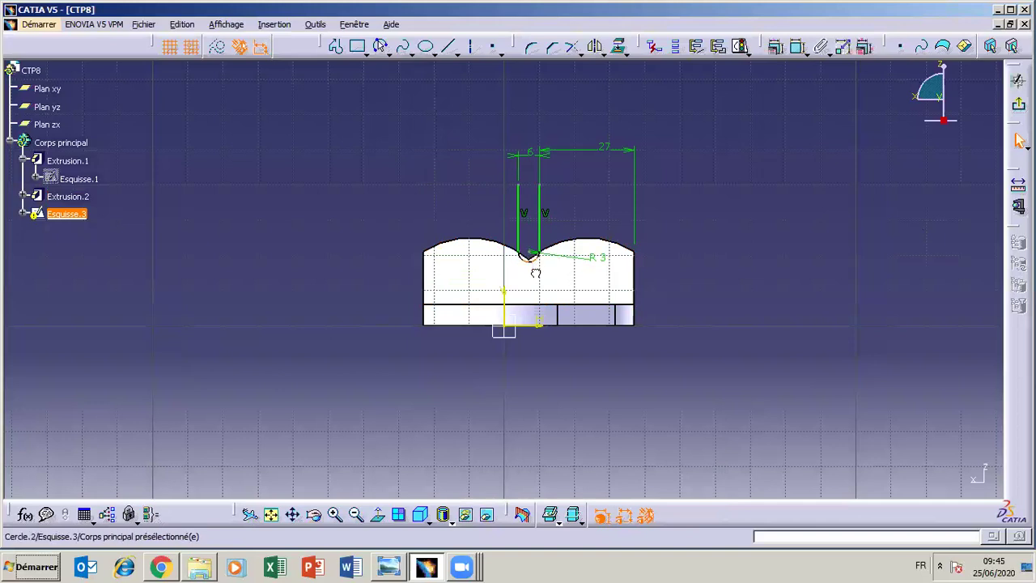
Move the slot's bottom arc above the block and constrain its centre 3 mm from the right vertical line
{"action": "left_click_drag", "start_coordinate": [535, 243], "coordinate": [536, 235]}
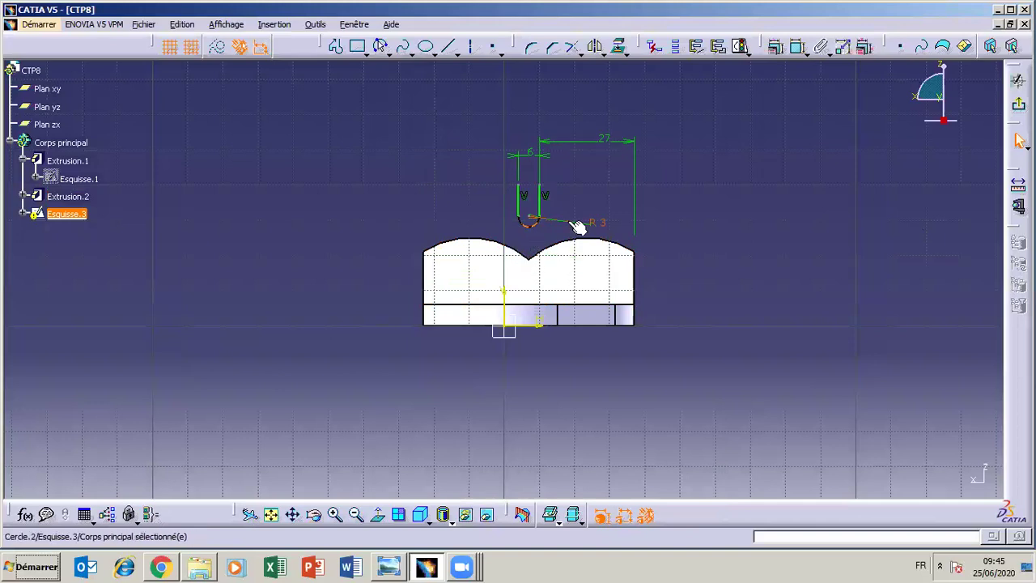
{"action": "left_click", "coordinate": [528, 217]}
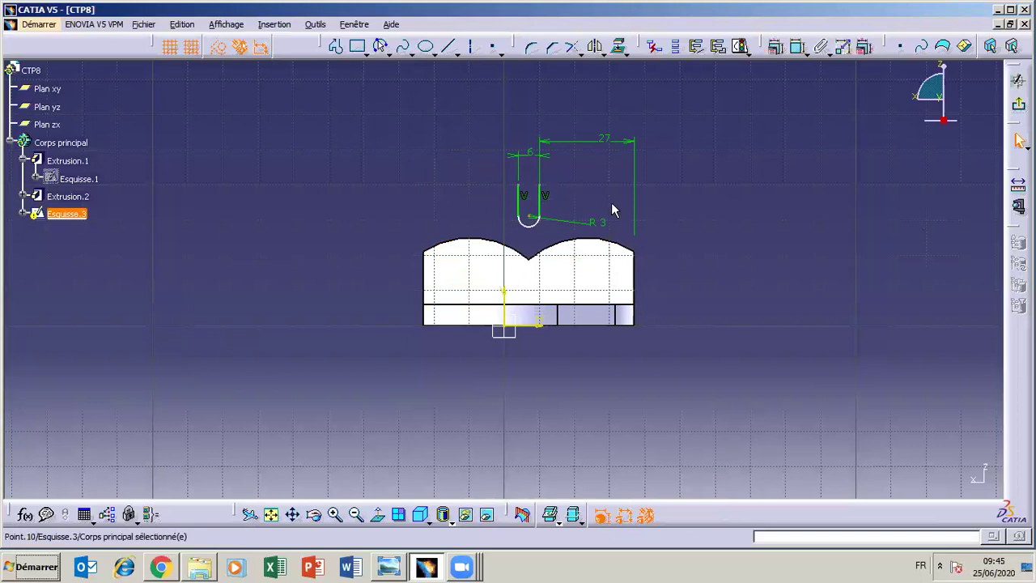
{"action": "left_click", "coordinate": [798, 47]}
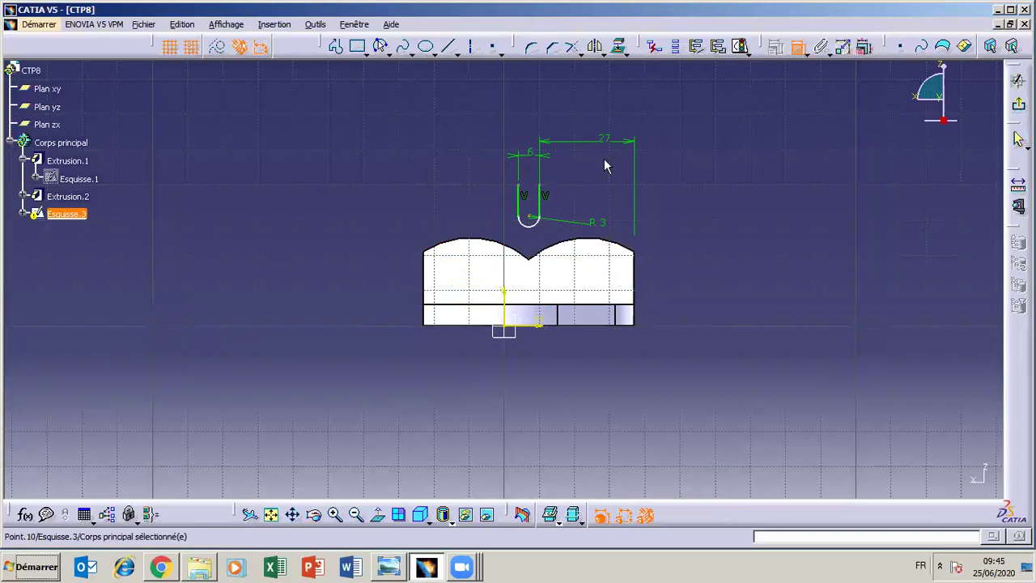
{"action": "left_click", "coordinate": [540, 195]}
{"action": "left_click", "coordinate": [534, 167]}
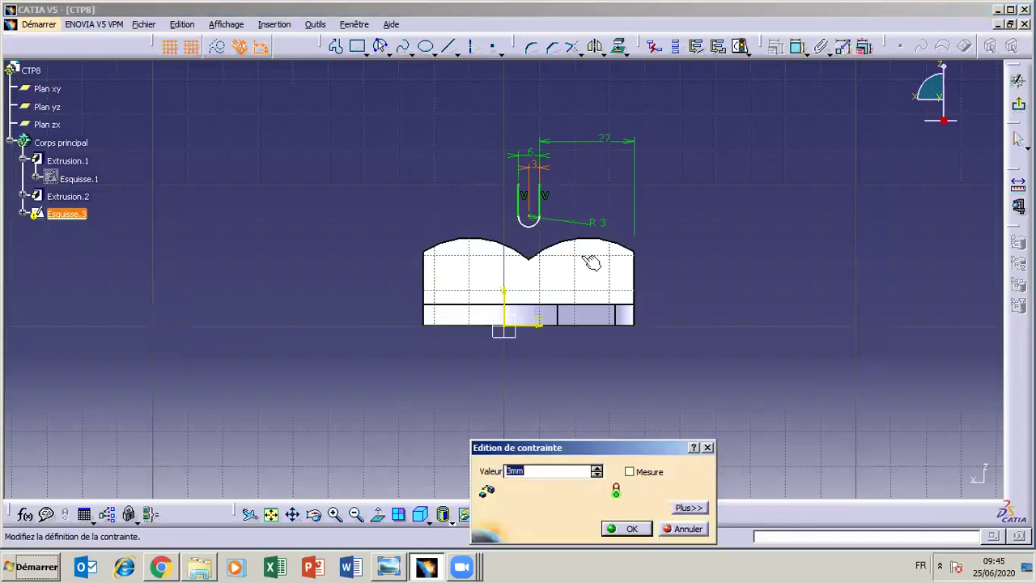
{"action": "left_click", "coordinate": [628, 528]}
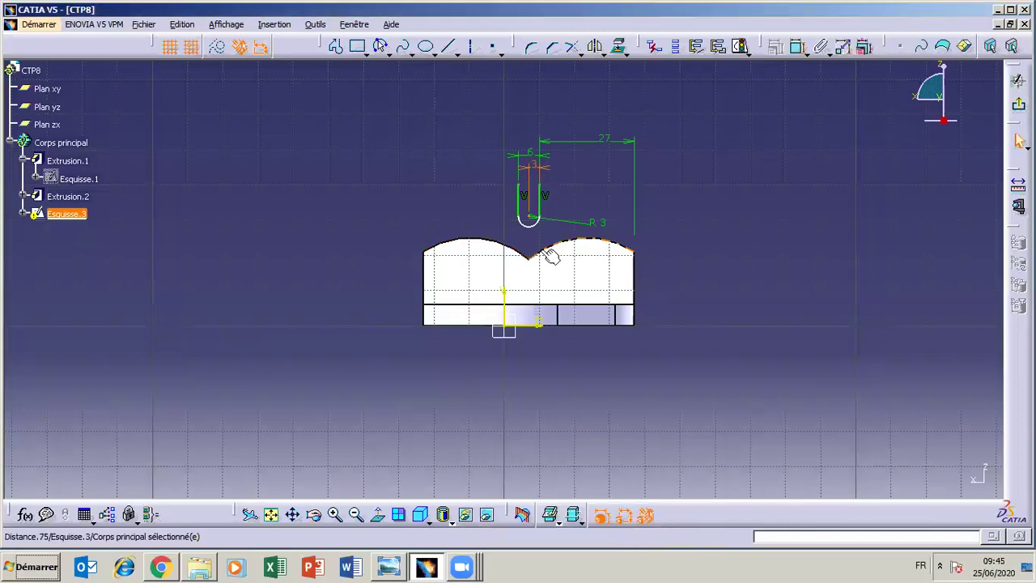
Make the slot's bottom arc tangent to the upper edge of the base plate
{"action": "left_click", "coordinate": [530, 221]}
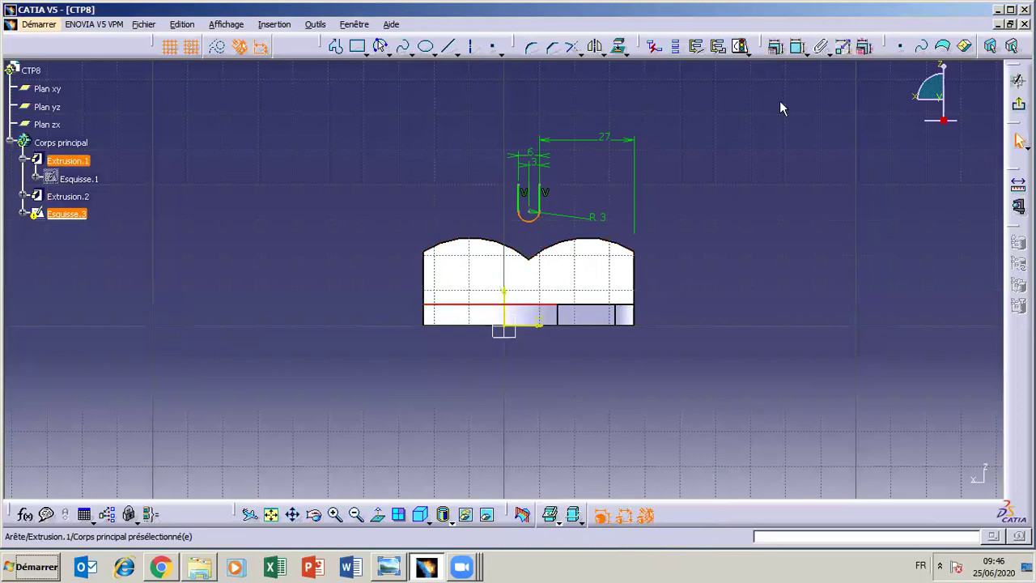
{"action": "left_click", "coordinate": [739, 46]}
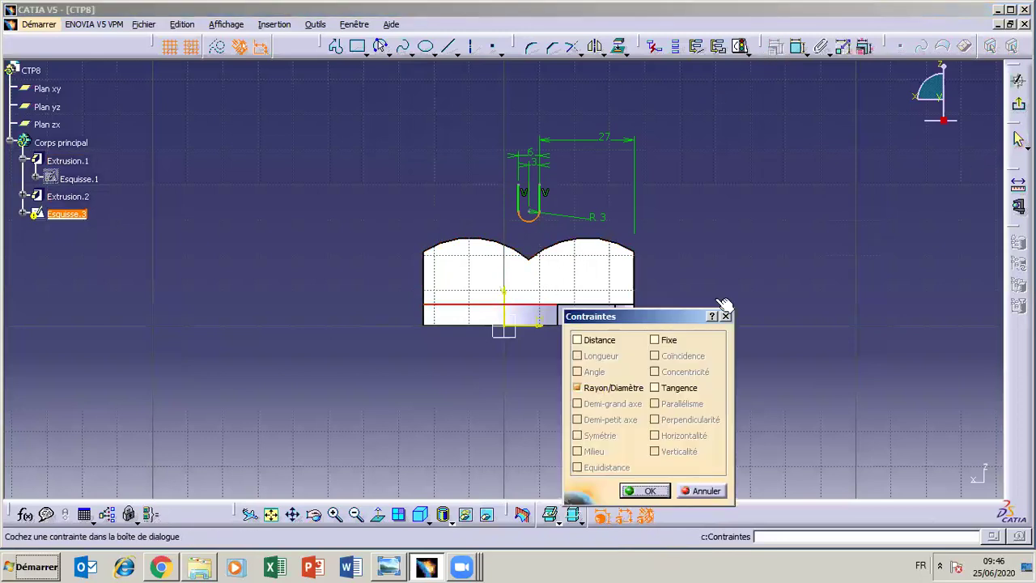
{"action": "left_click", "coordinate": [655, 388]}
{"action": "left_click", "coordinate": [643, 490]}
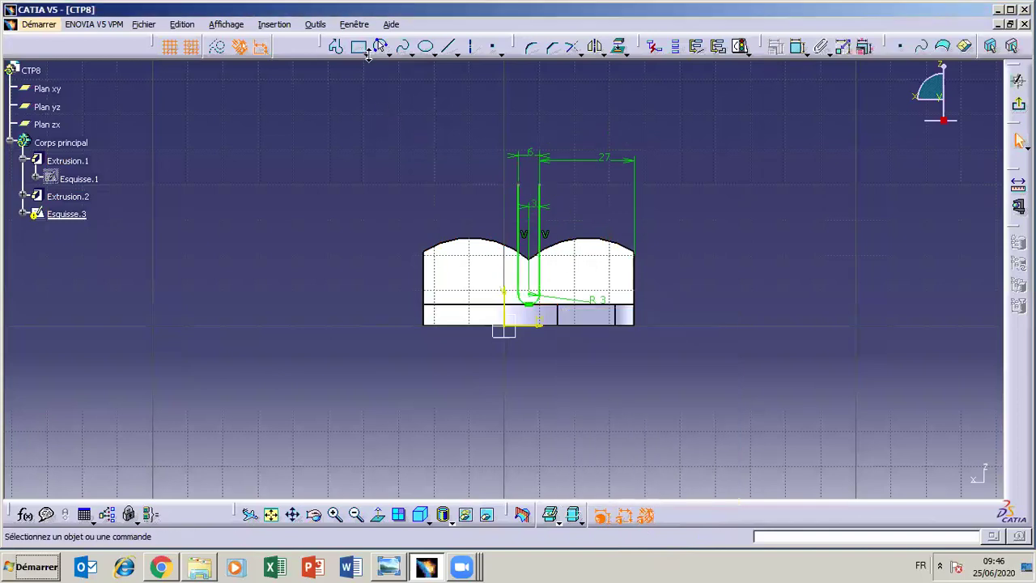
Close the slot's open top with a 6 mm horizontal line and dimension its height above the base plate's upper edge
{"action": "left_click", "coordinate": [451, 47]}
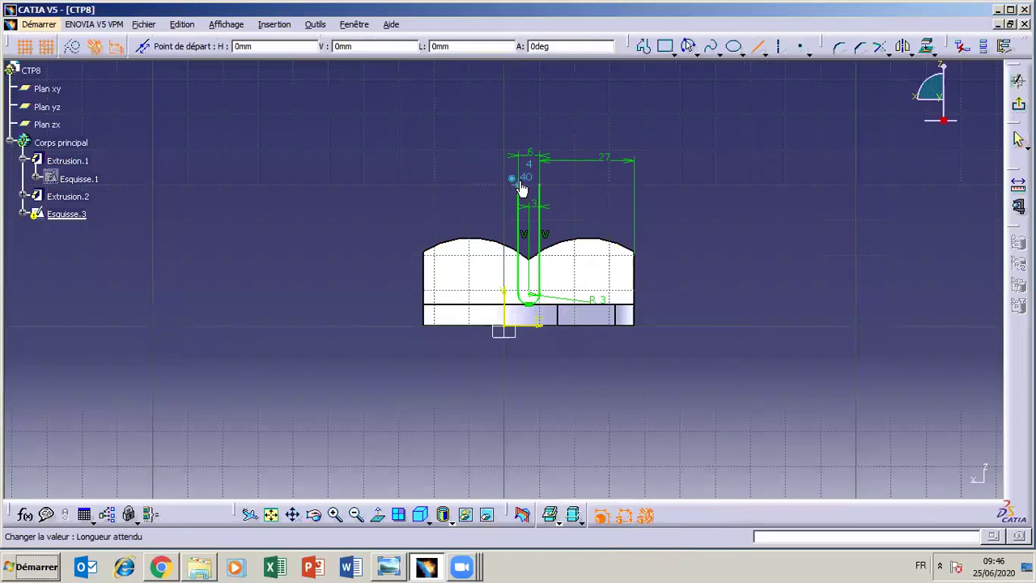
{"action": "left_click", "coordinate": [525, 189]}
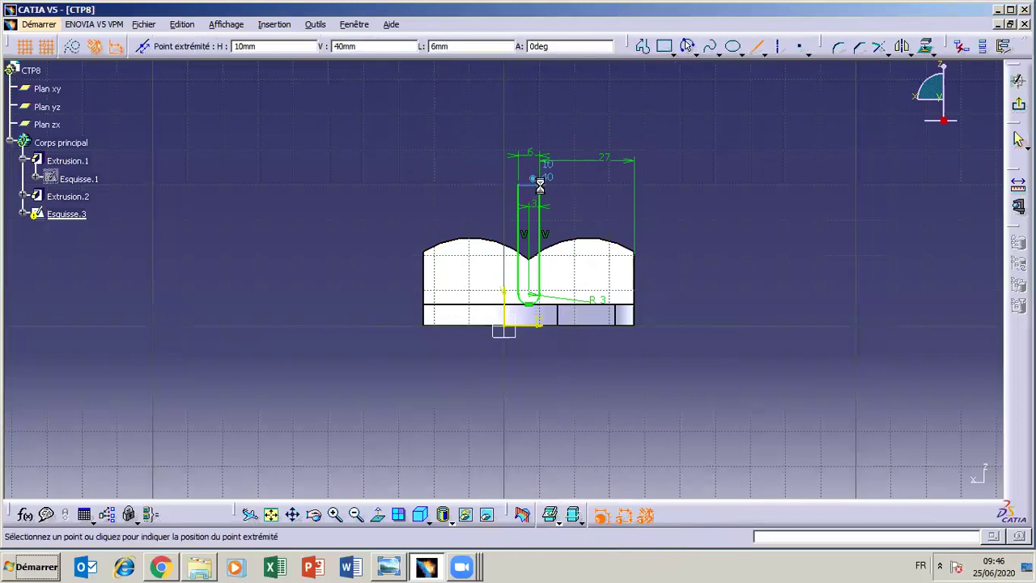
{"action": "left_click", "coordinate": [540, 186]}
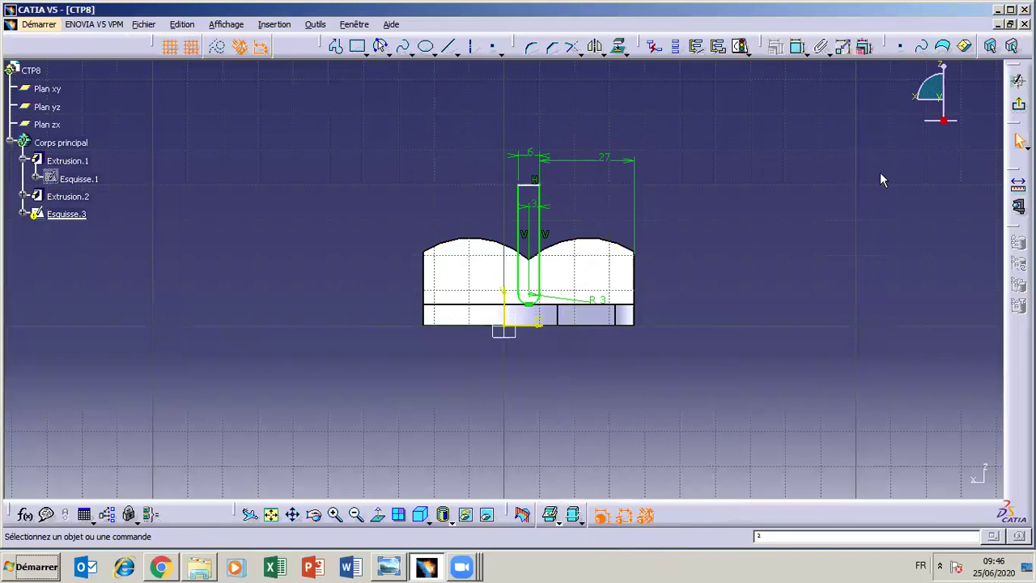
{"action": "left_click", "coordinate": [797, 49]}
{"action": "left_click", "coordinate": [532, 186]}
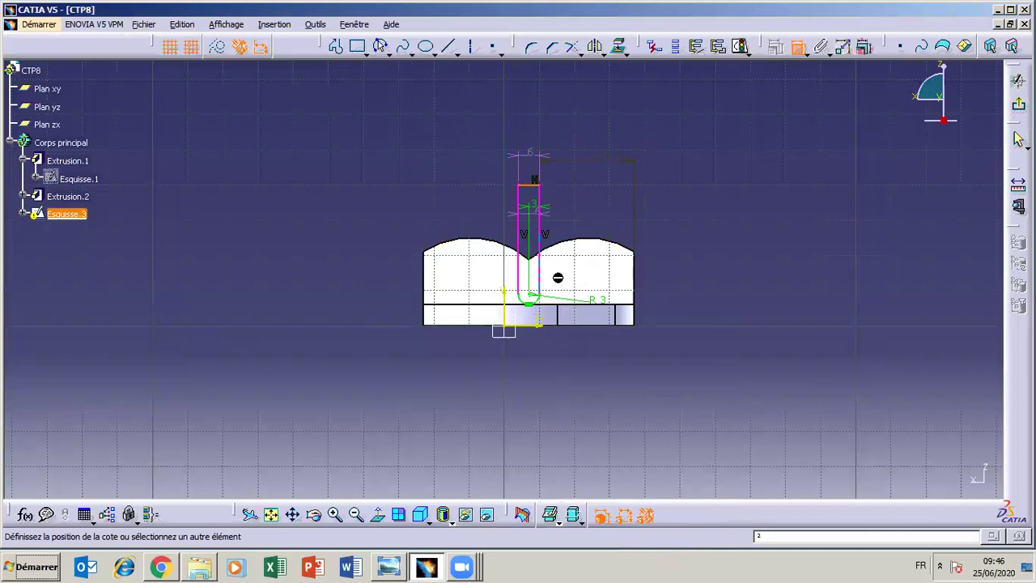
{"action": "left_click", "coordinate": [564, 312]}
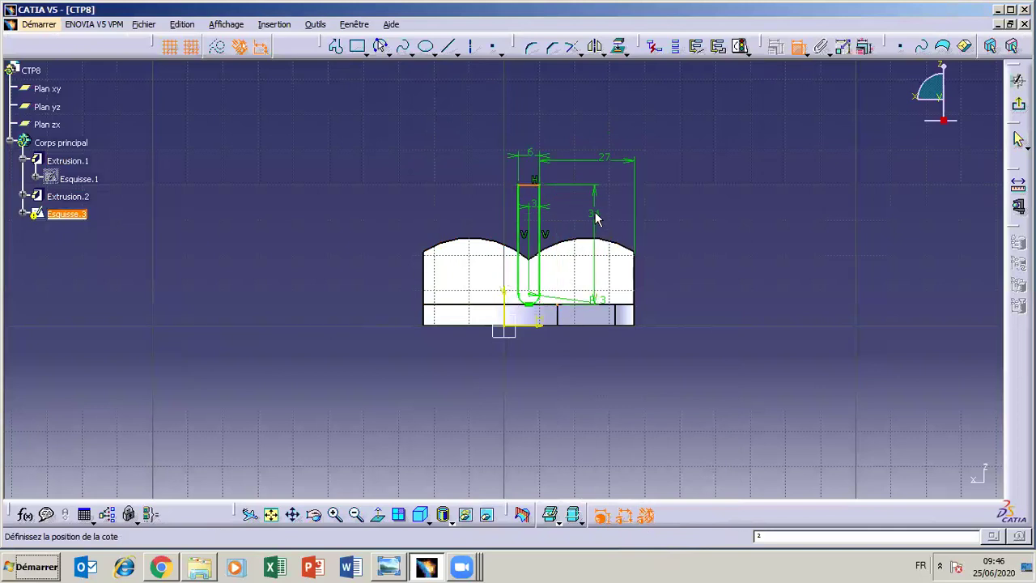
{"action": "left_click", "coordinate": [599, 218]}
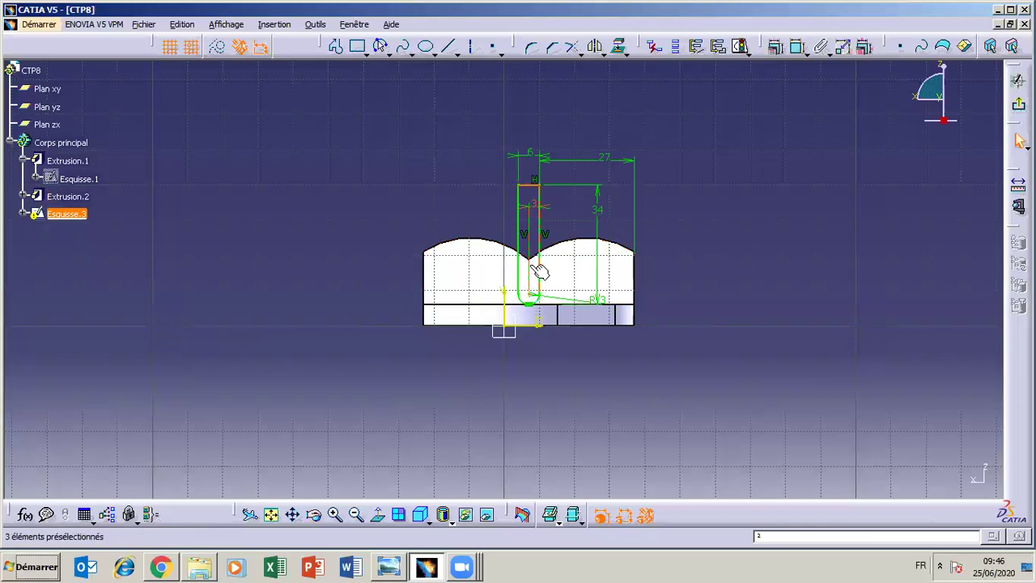
Exit the slot sketch and cut it through the block as a 36 mm deep pocket
{"action": "left_click", "coordinate": [1019, 104]}
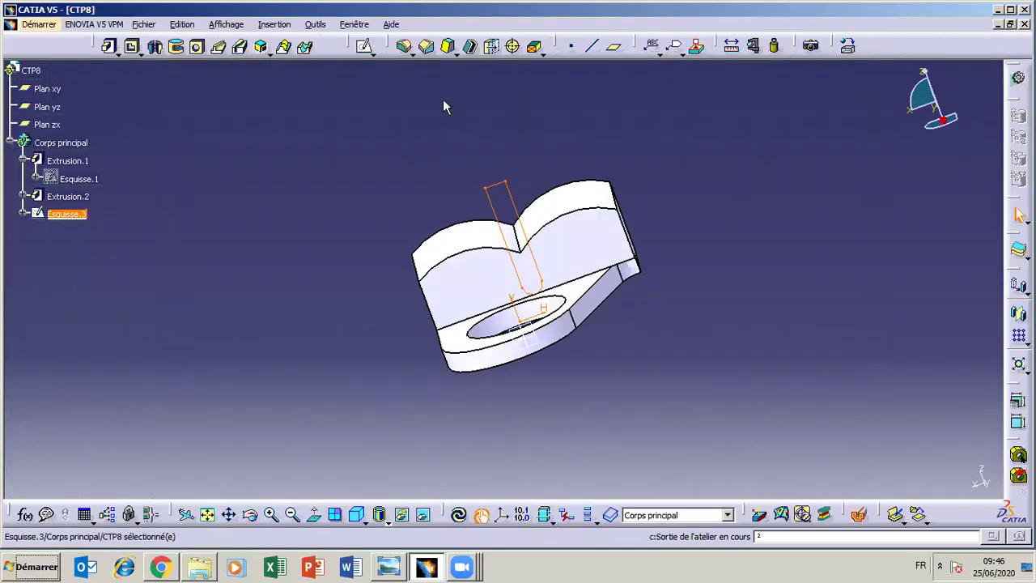
{"action": "left_click", "coordinate": [132, 46]}
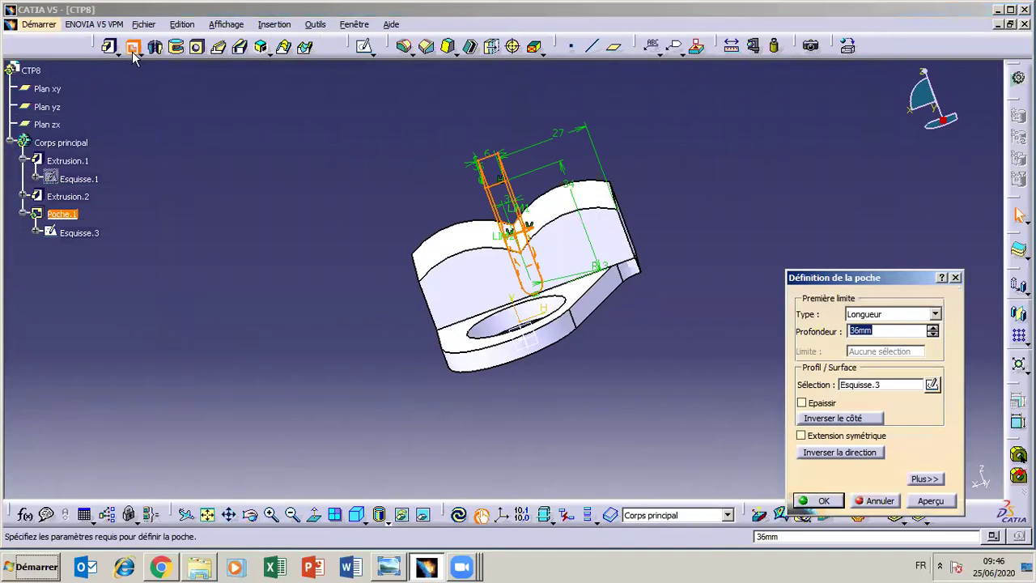
{"action": "left_click", "coordinate": [818, 501]}
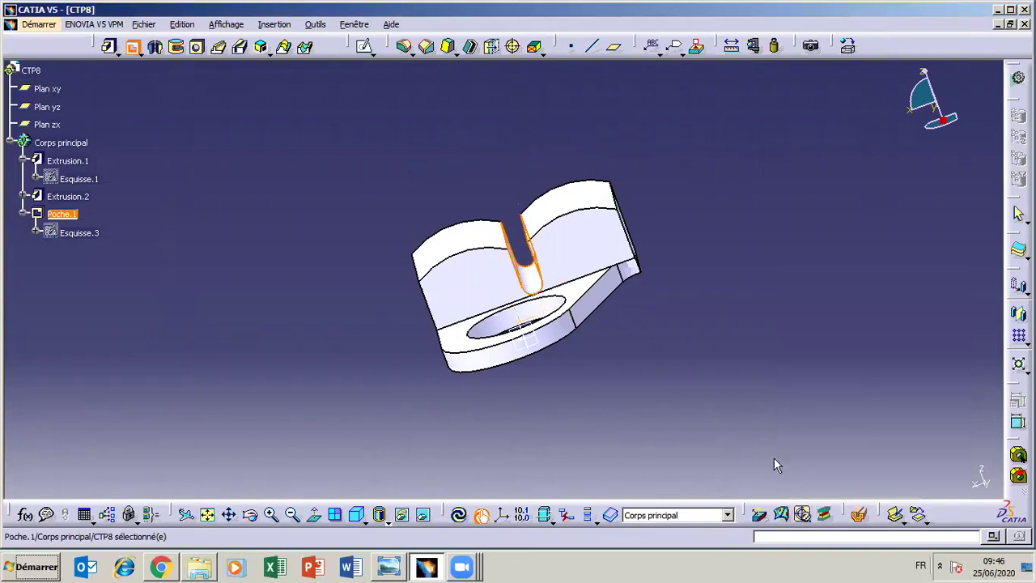
Start a hole on the flat end face of one block half beside the slot, after consulting the TP12 drawing
{"action": "left_click", "coordinate": [248, 515]}
{"action": "left_click_drag", "start_coordinate": [502, 451], "coordinate": [411, 435]}
{"action": "left_click", "coordinate": [249, 515]}
{"action": "left_click_drag", "start_coordinate": [565, 380], "coordinate": [677, 323]}
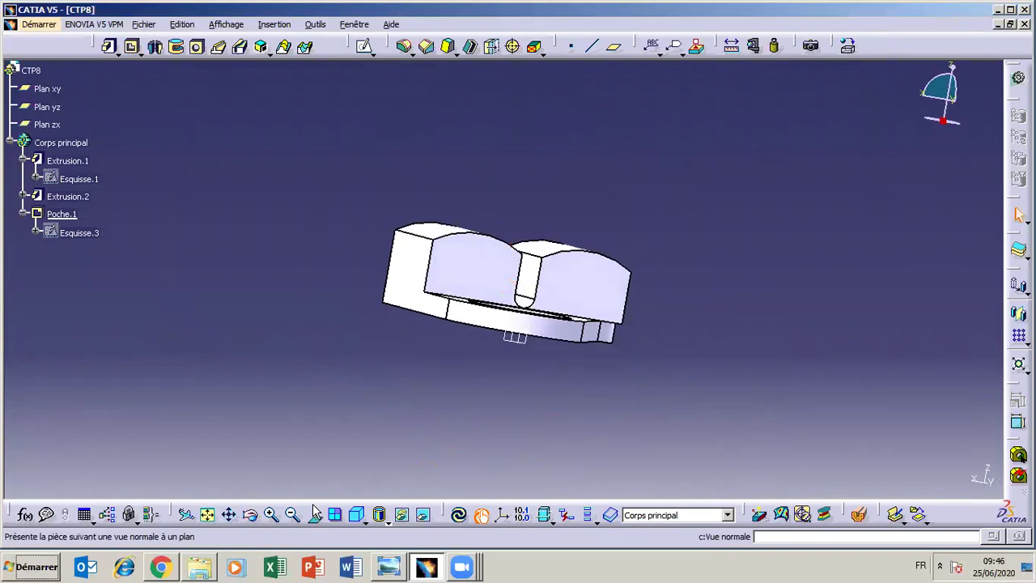
{"action": "left_click", "coordinate": [388, 567]}
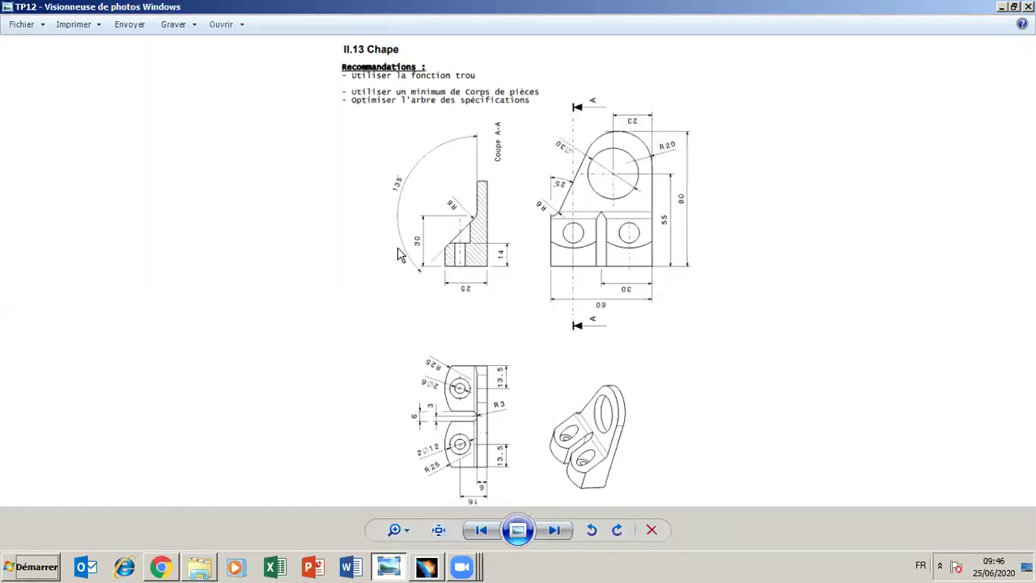
{"action": "left_click", "coordinate": [393, 570]}
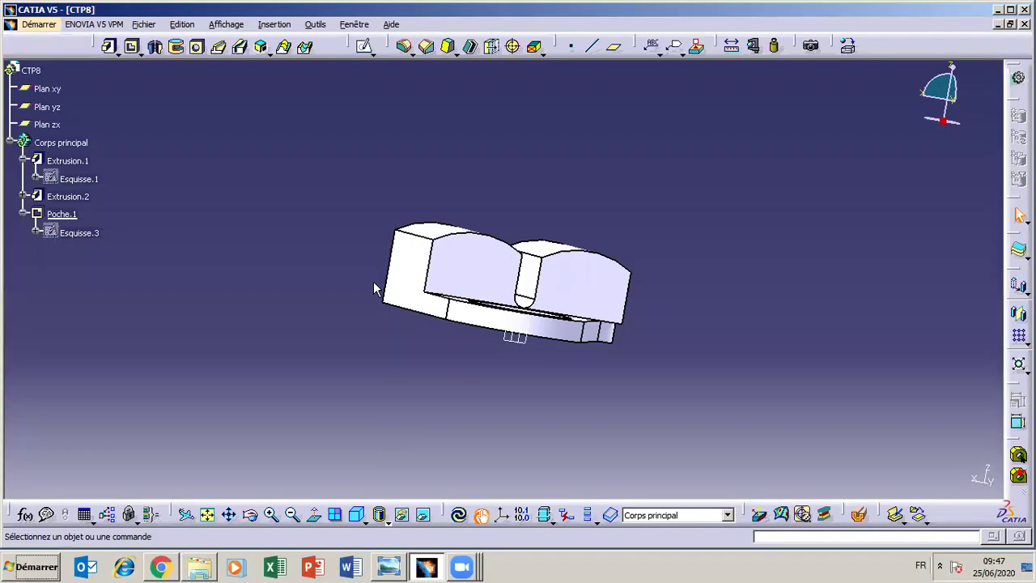
{"action": "left_click", "coordinate": [197, 48]}
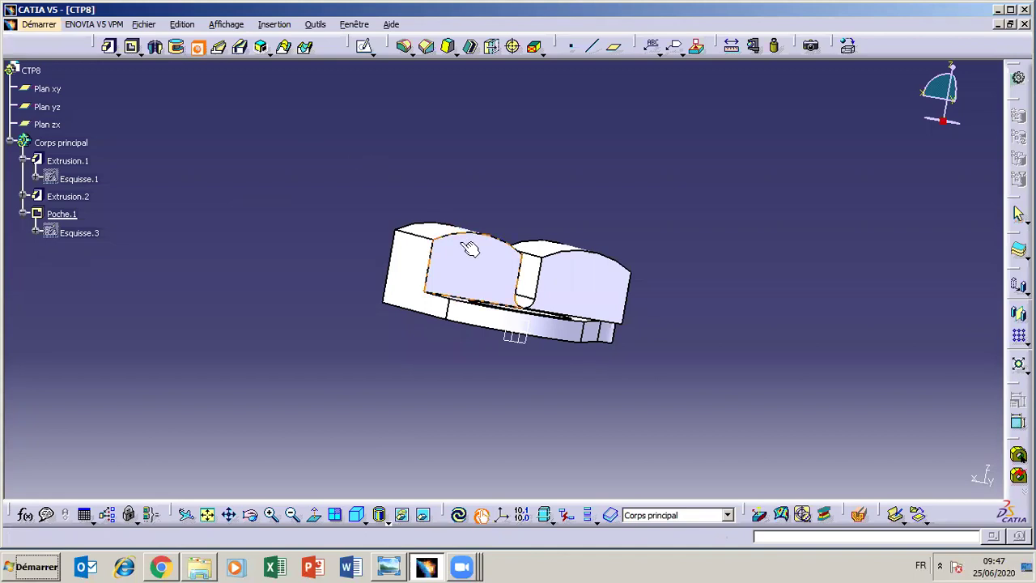
{"action": "left_click", "coordinate": [491, 269]}
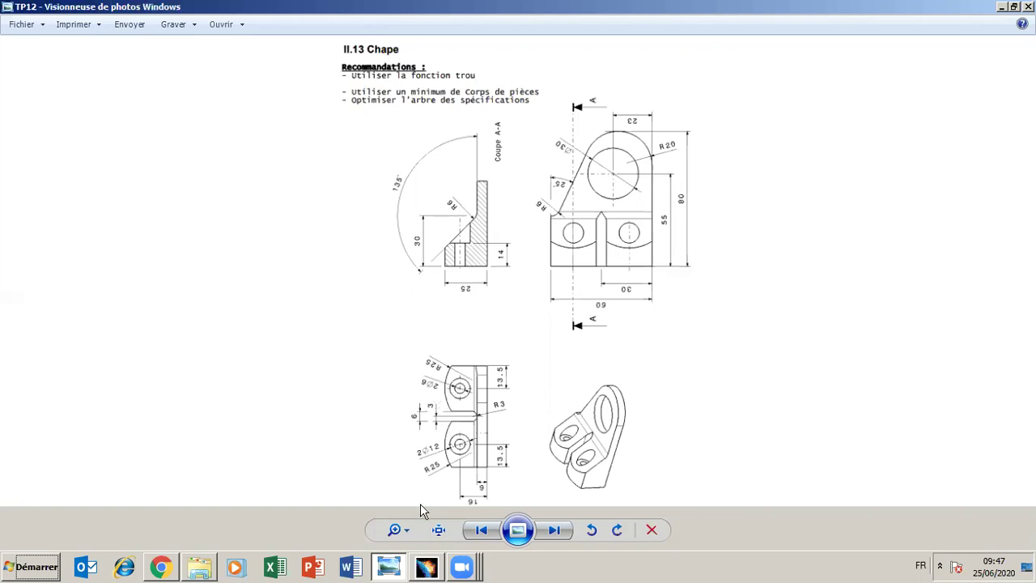
Set the hole's diameter to 6 mm and its extension to "Jusqu'au suivant"
{"action": "left_click", "coordinate": [397, 569]}
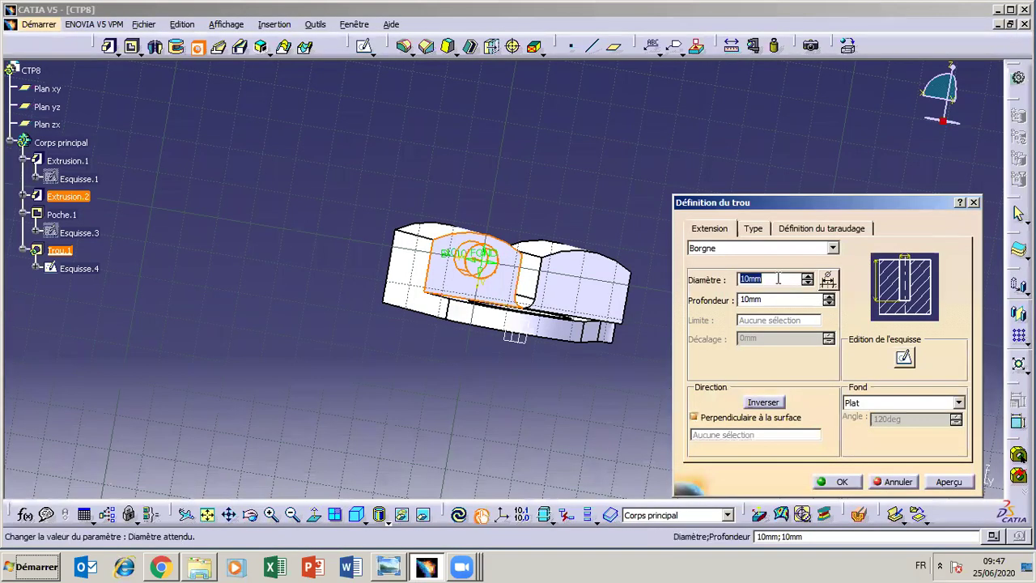
{"action": "type", "text": "6"}
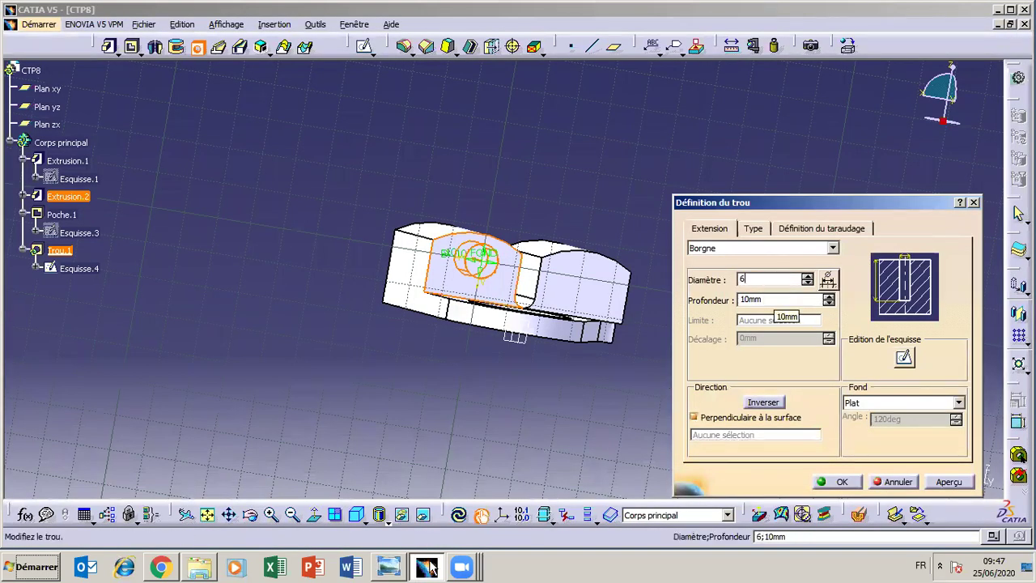
{"action": "left_click", "coordinate": [400, 569]}
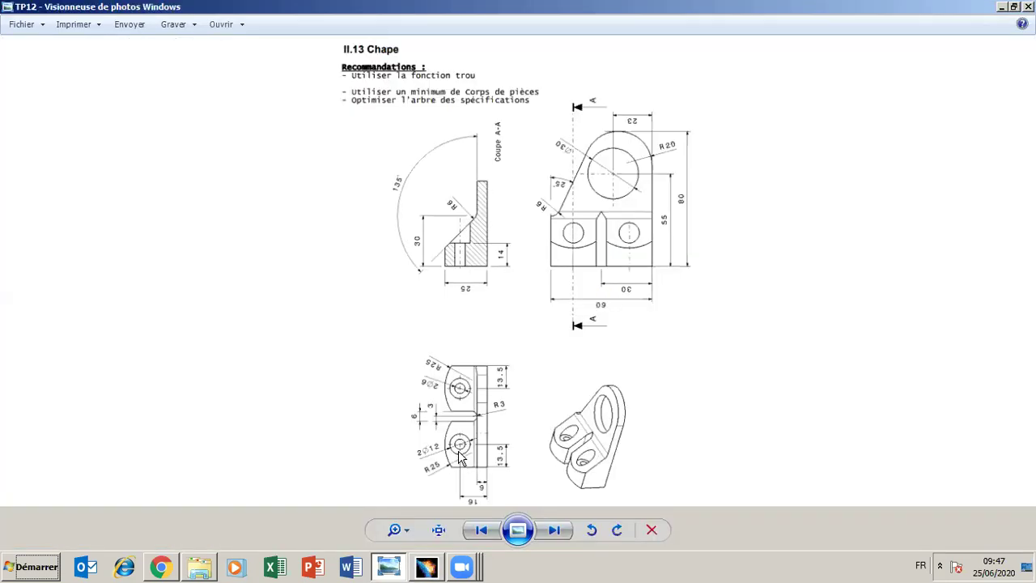
{"action": "left_click", "coordinate": [389, 567]}
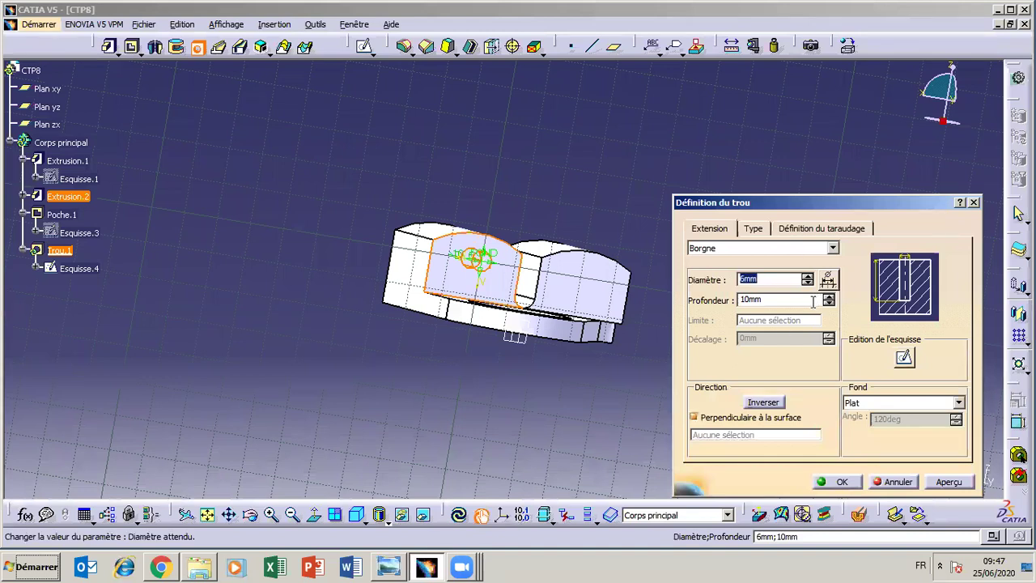
{"action": "left_click", "coordinate": [833, 249]}
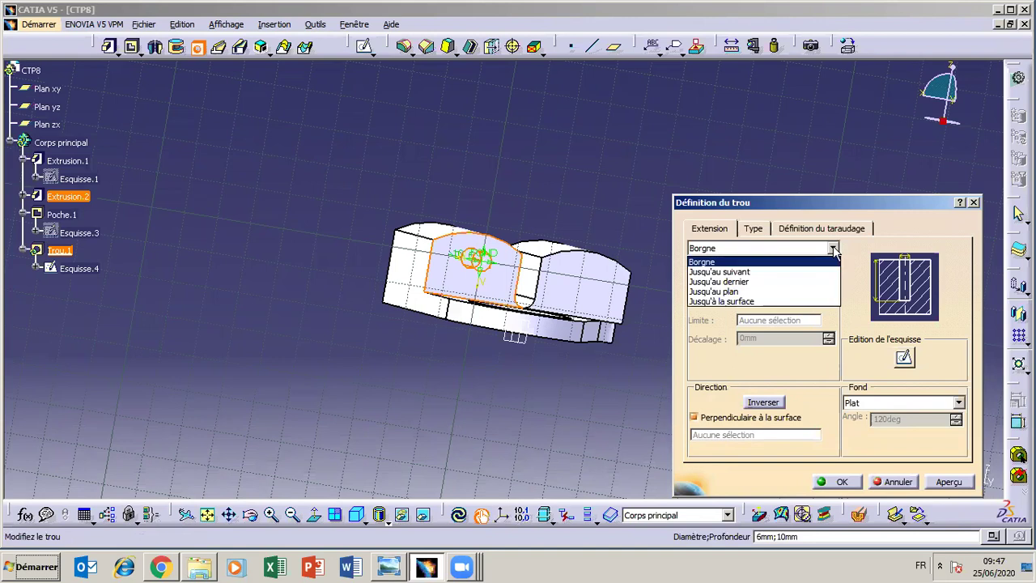
{"action": "left_click", "coordinate": [781, 274]}
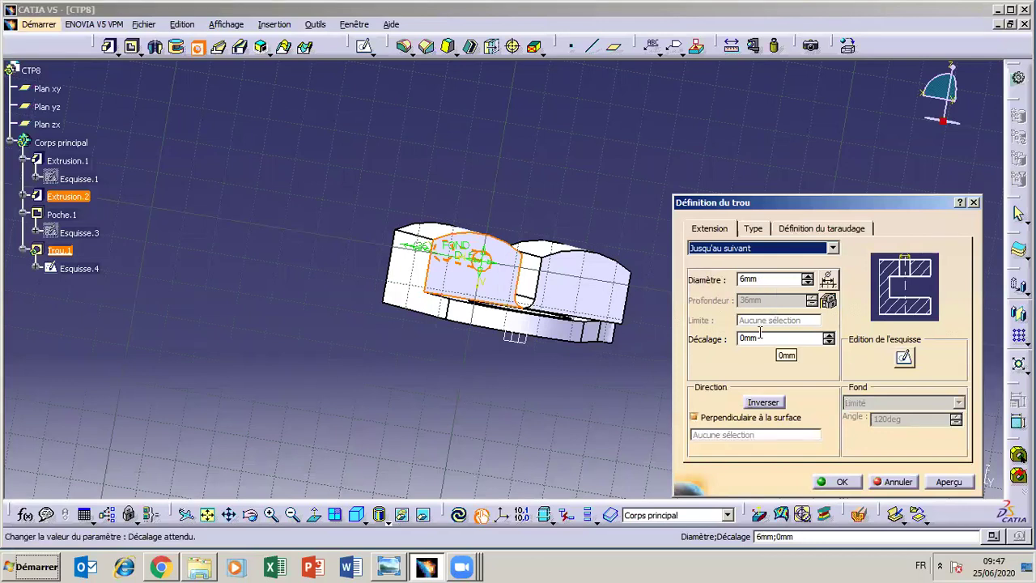
Make the hole counterbored (Lamé) with a 12 mm counterbore diameter and a 22 mm depth
{"action": "left_click", "coordinate": [754, 230]}
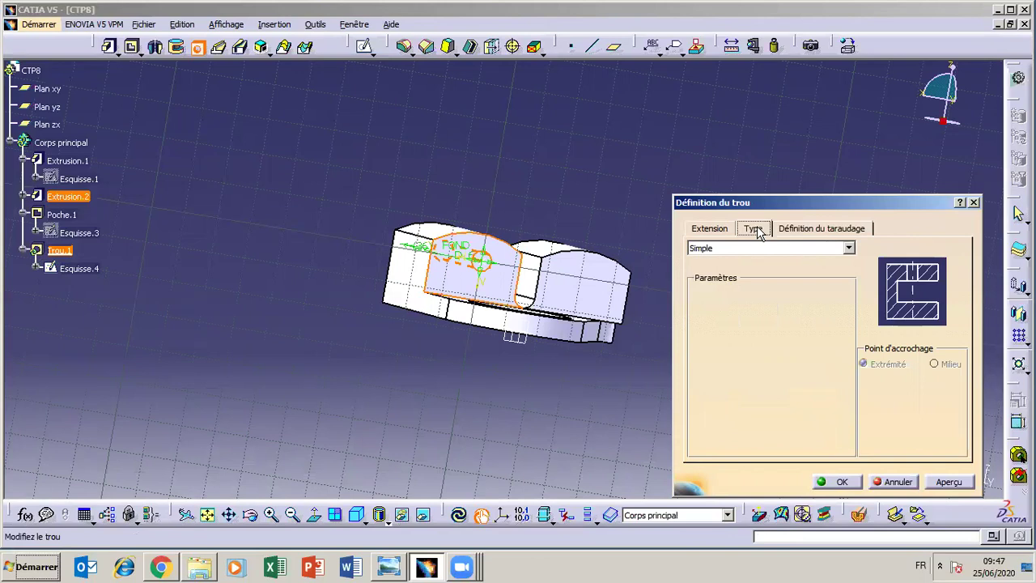
{"action": "left_click", "coordinate": [849, 248]}
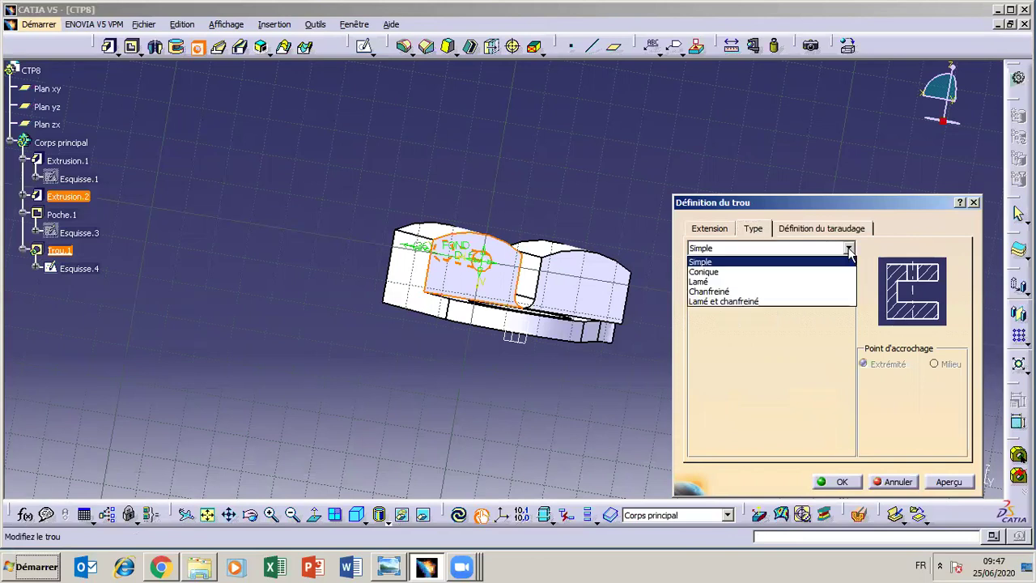
{"action": "left_click", "coordinate": [822, 282]}
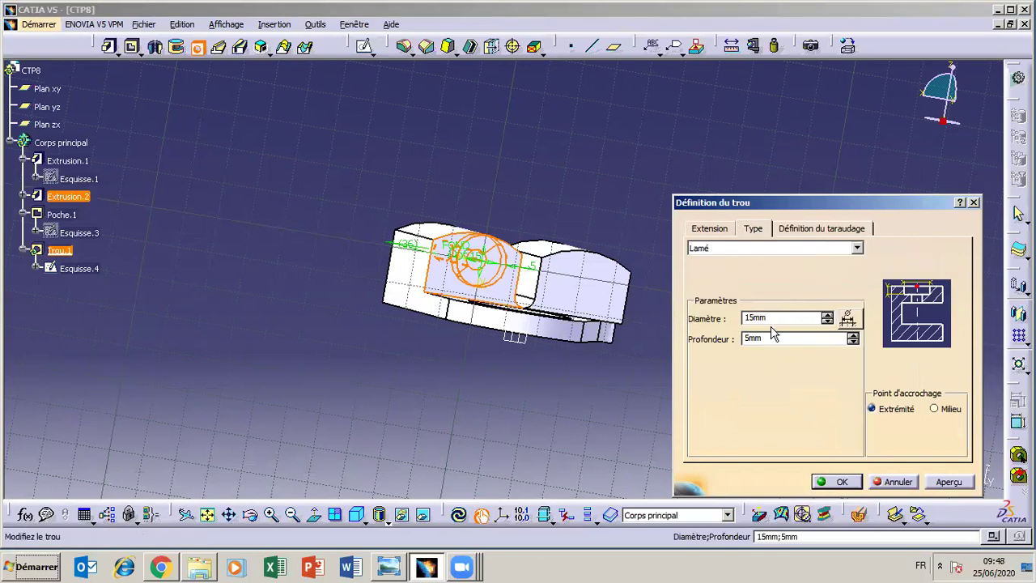
{"action": "left_click", "coordinate": [388, 566]}
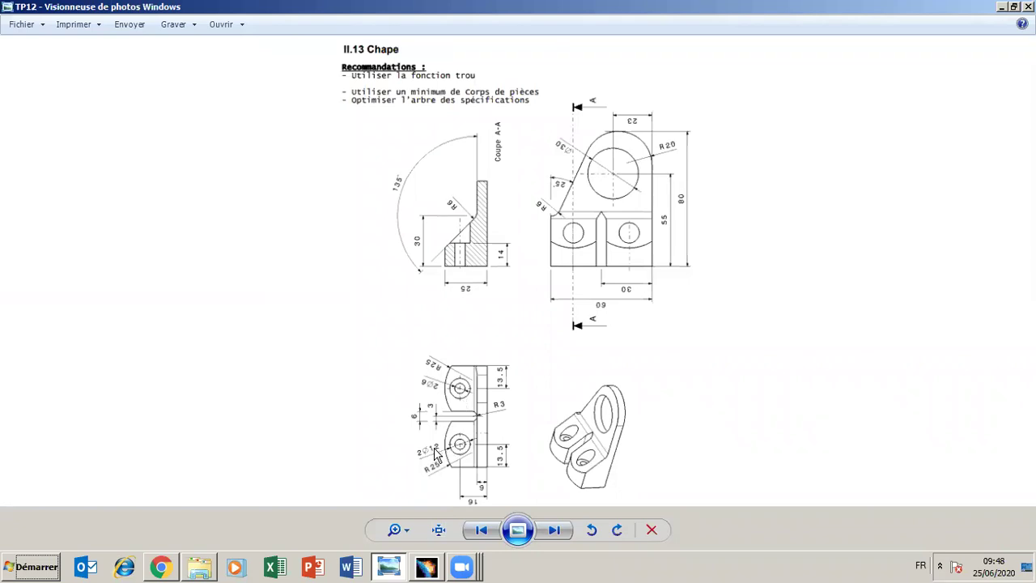
{"action": "key", "text": "alt+Tab"}
{"action": "double_click", "coordinate": [771, 316]}
{"action": "type", "text": "12"}
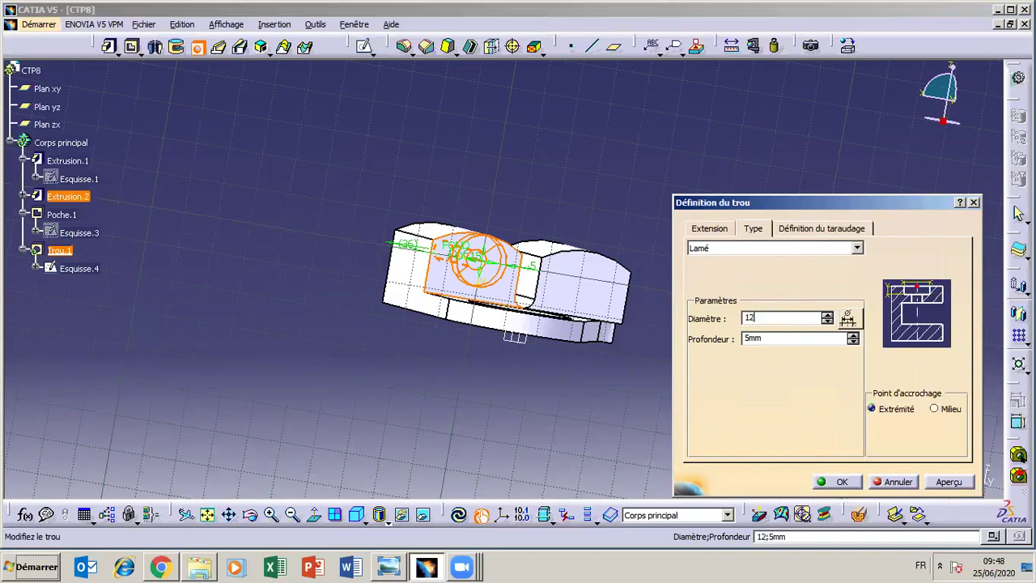
{"action": "left_click", "coordinate": [394, 569]}
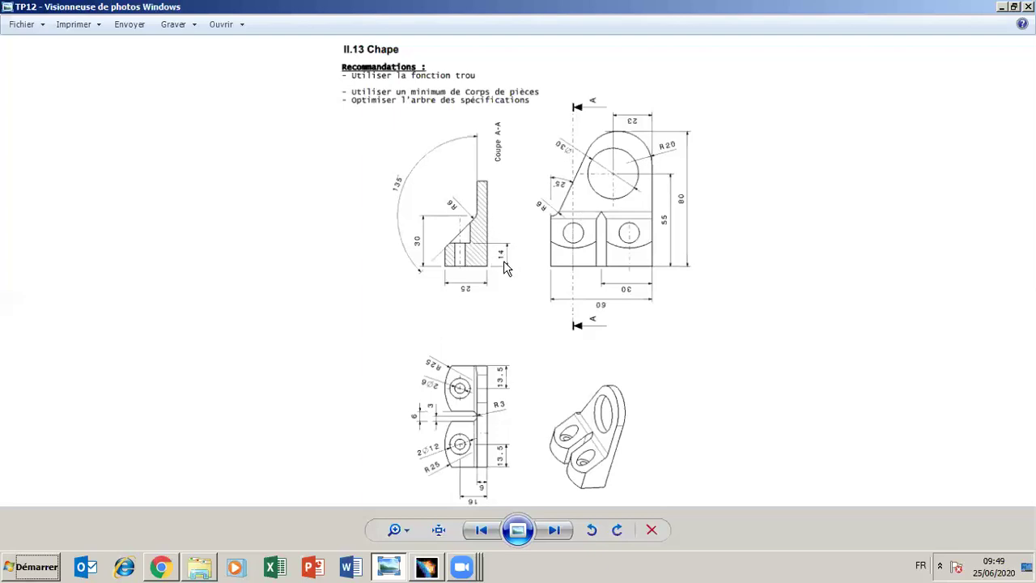
{"action": "left_click", "coordinate": [393, 572]}
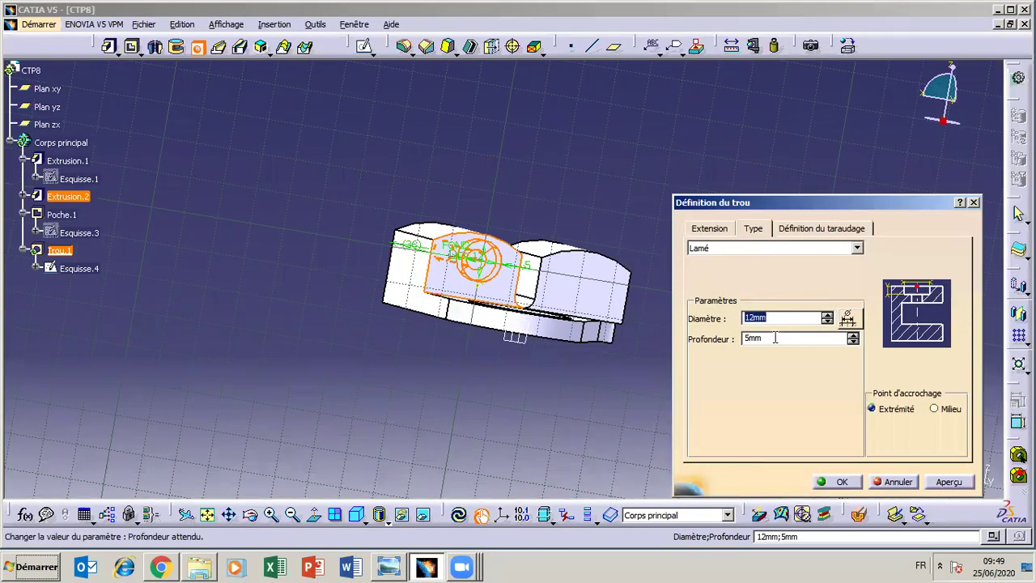
{"action": "left_click_drag", "start_coordinate": [775, 339], "coordinate": [733, 338]}
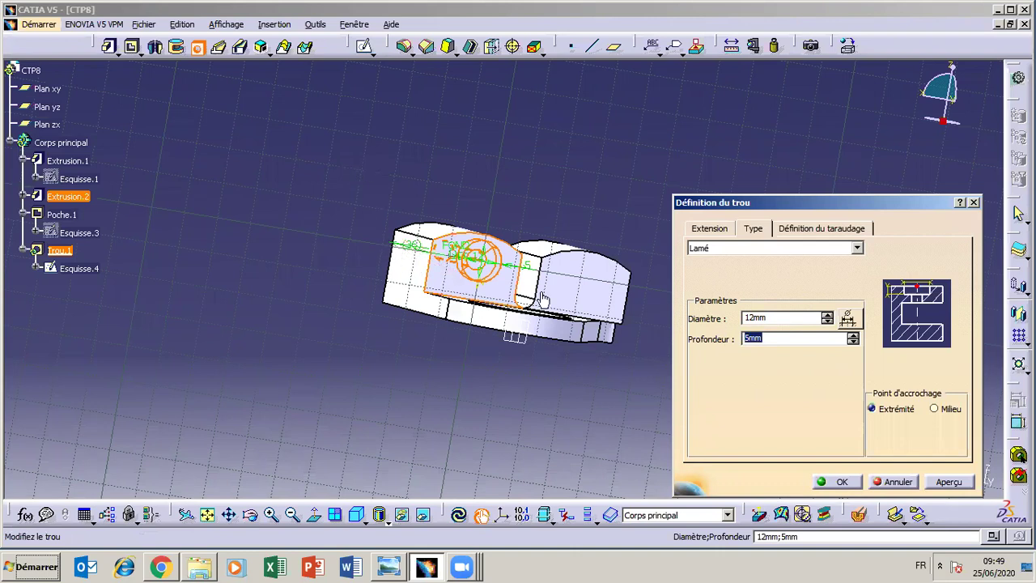
{"action": "type", "text": "22"}
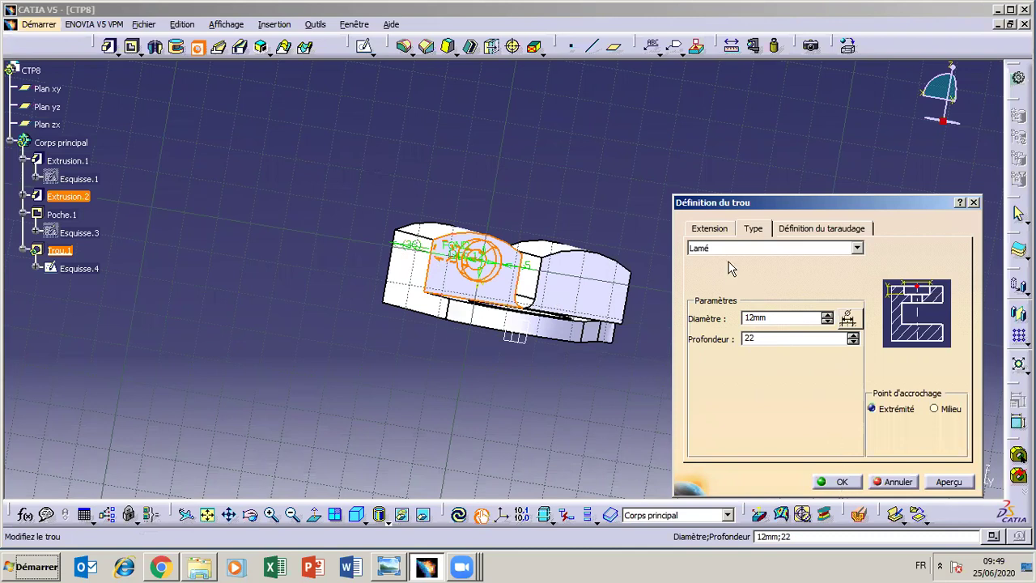
Open the hole's positioning sketch and constrain its centre point 13.5 mm from the block's nearest outer side edge
{"action": "left_click", "coordinate": [711, 231]}
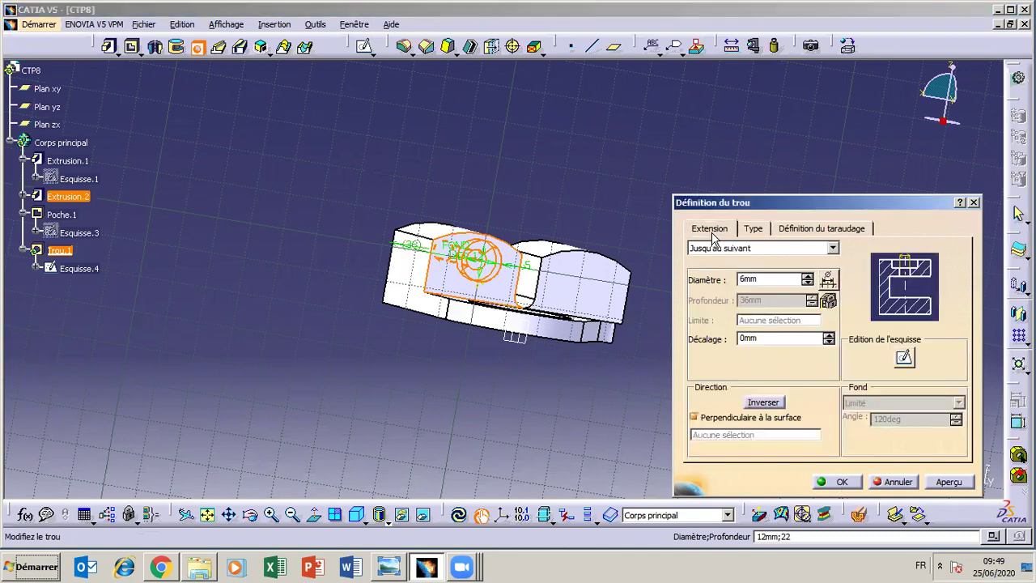
{"action": "left_click", "coordinate": [904, 358]}
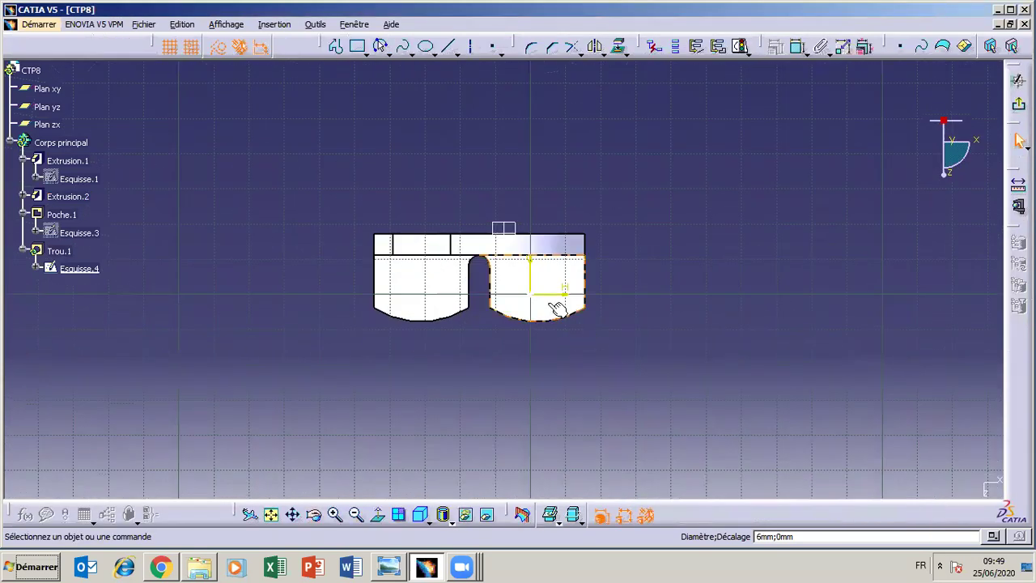
{"action": "left_click", "coordinate": [402, 566]}
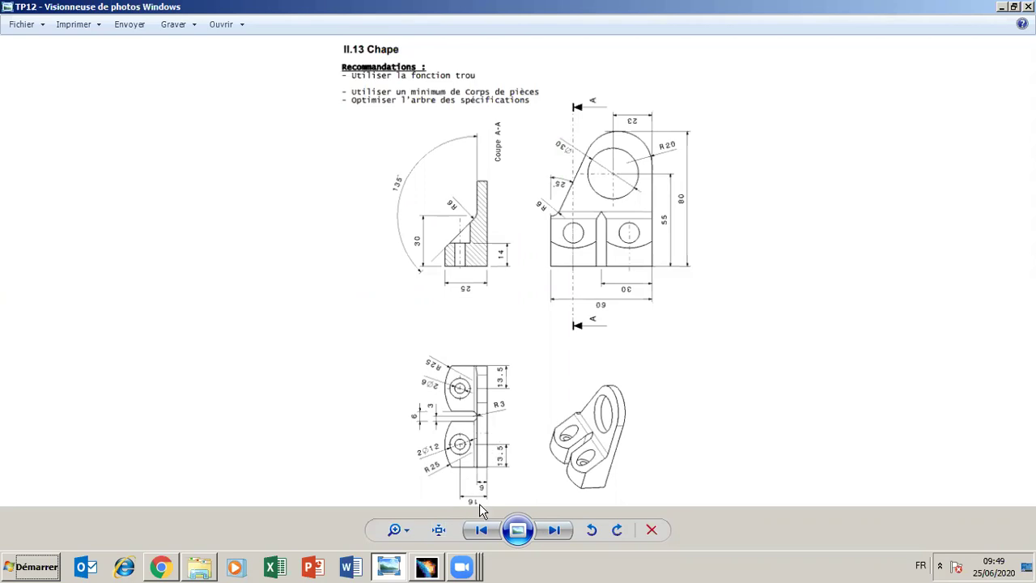
{"action": "left_click", "coordinate": [426, 567]}
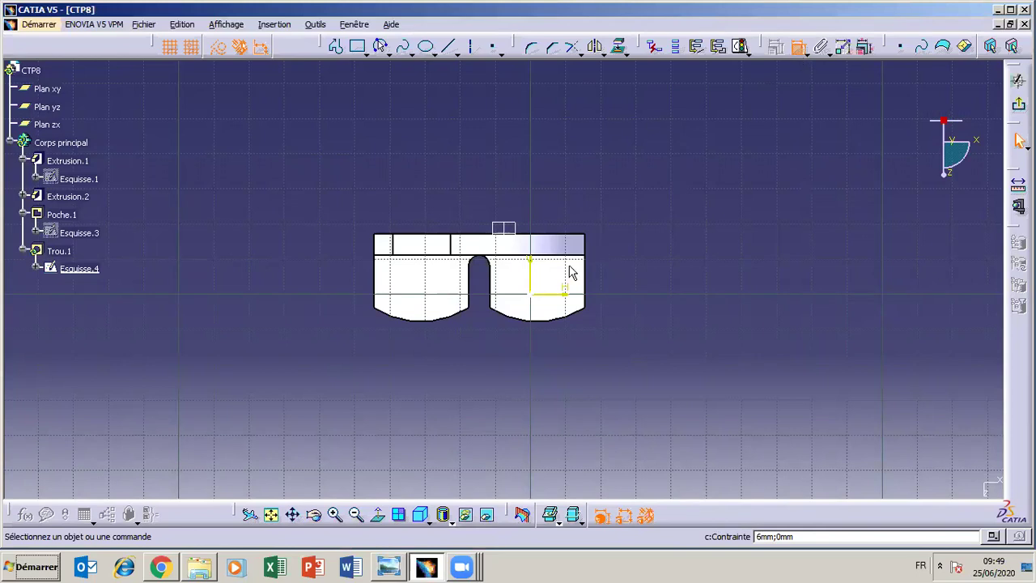
{"action": "left_click", "coordinate": [530, 294]}
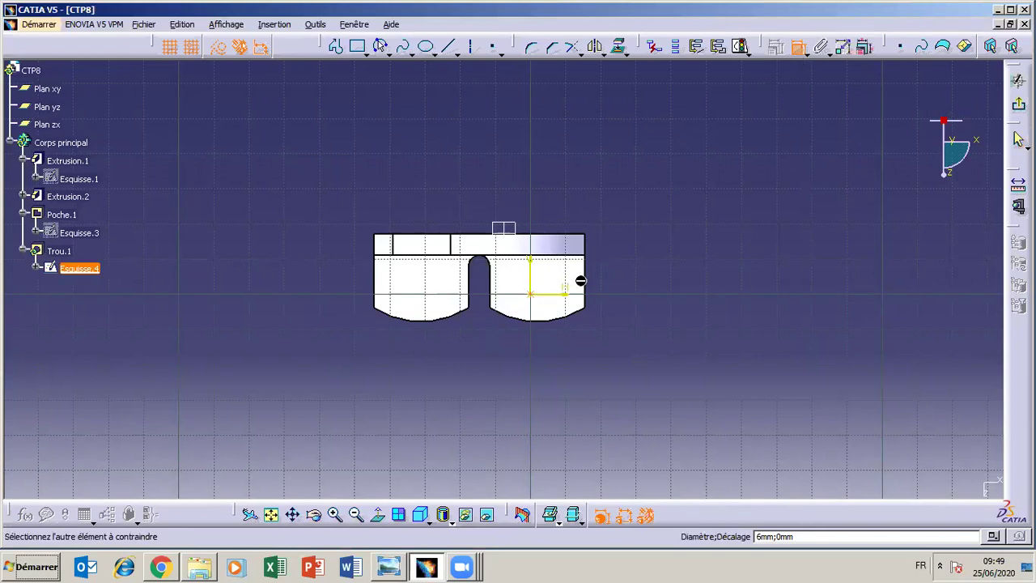
{"action": "left_click", "coordinate": [586, 279]}
{"action": "left_click", "coordinate": [567, 191]}
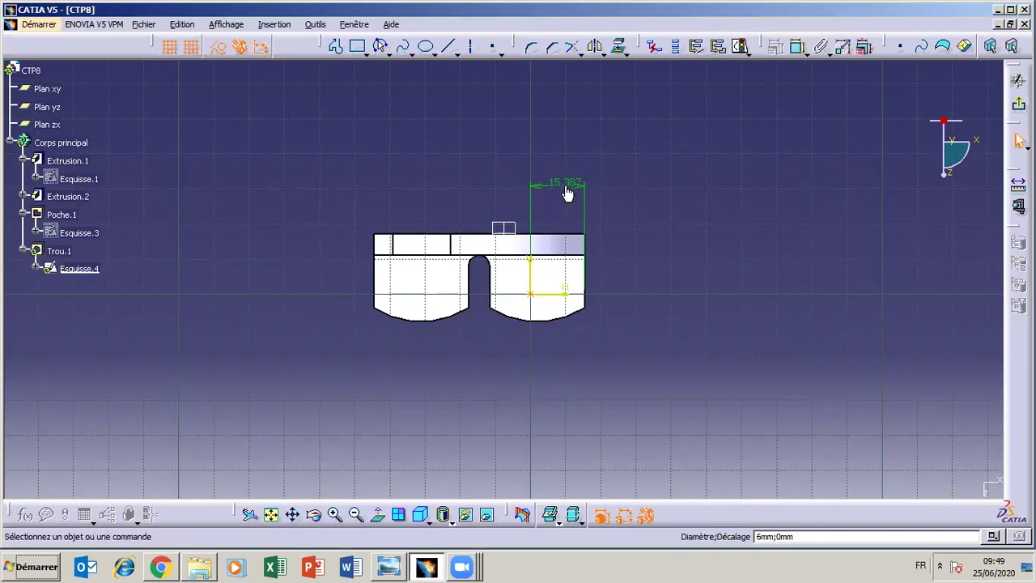
{"action": "double_click", "coordinate": [566, 193]}
{"action": "type", "text": "13"}
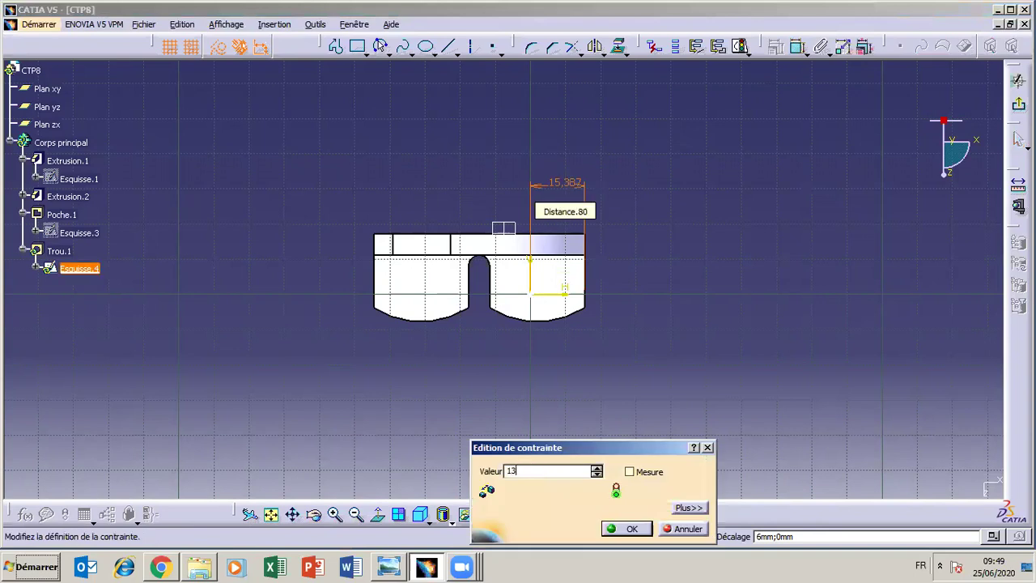
{"action": "type", "text": ",5"}
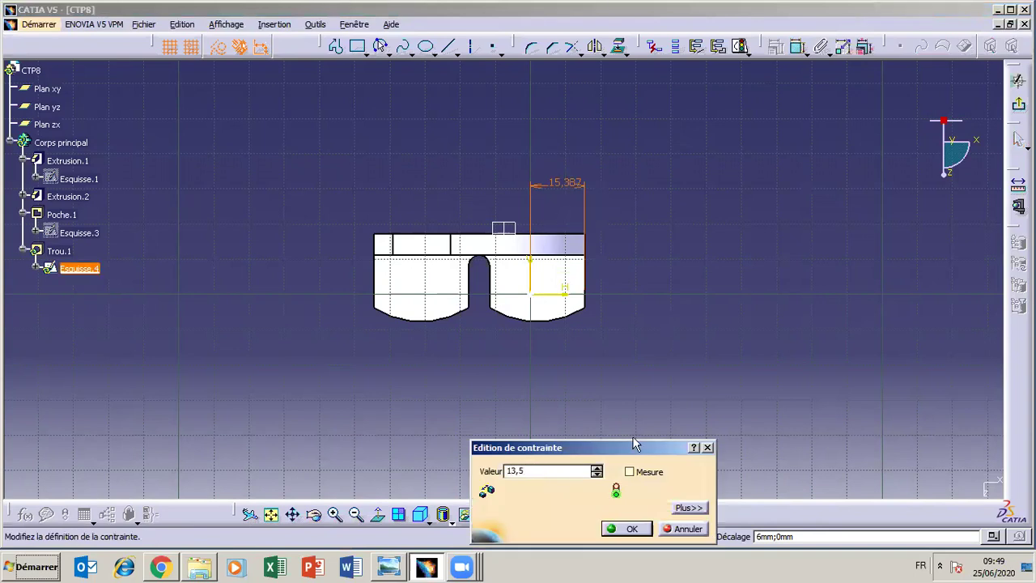
{"action": "left_click", "coordinate": [627, 529]}
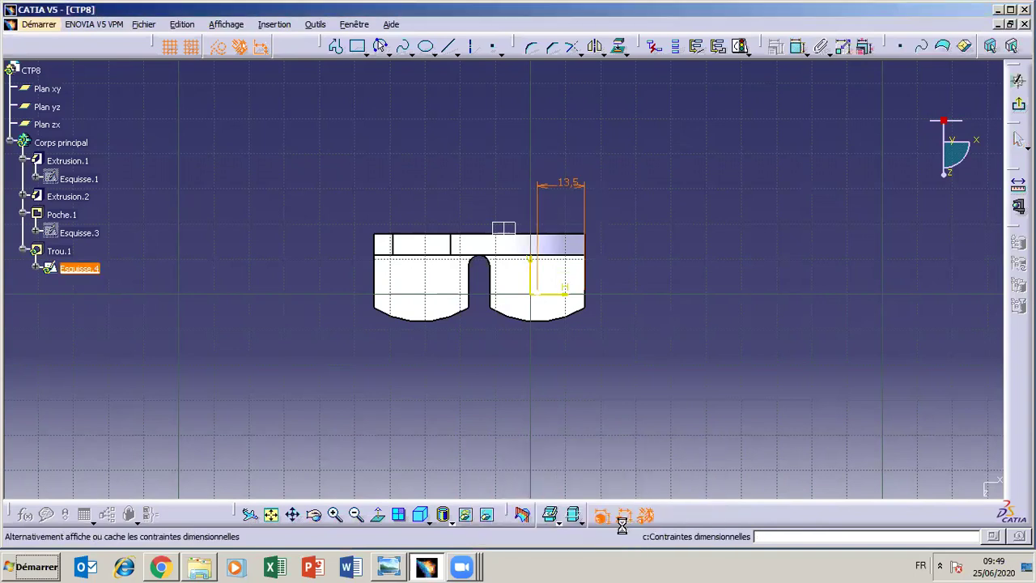
Dimension the distance from the sketch's horizontal axis to the base plate's outer edge, and check the hole position on the TP12 drawing
{"action": "left_click", "coordinate": [798, 46]}
{"action": "left_click", "coordinate": [557, 292]}
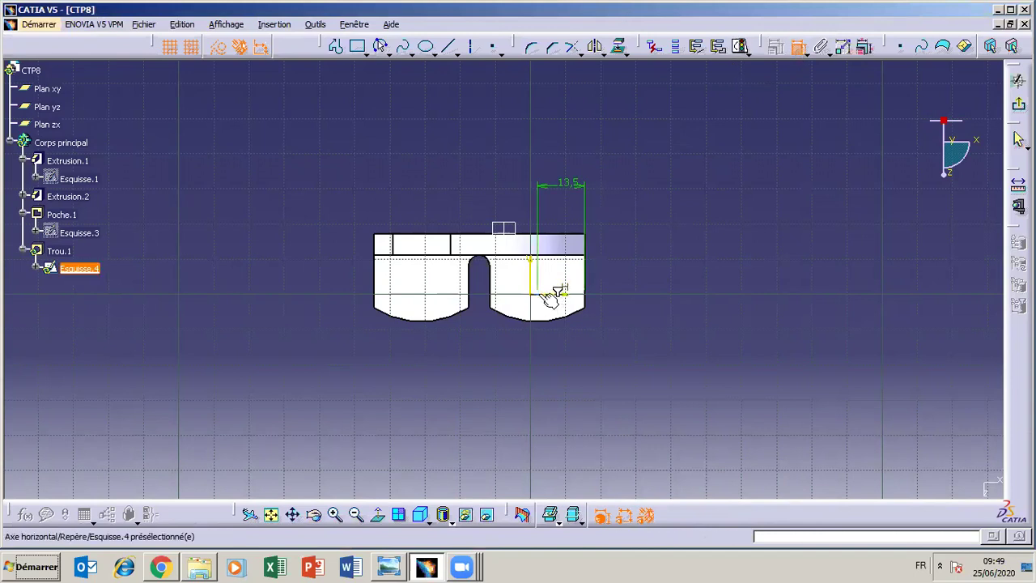
{"action": "left_click", "coordinate": [567, 243]}
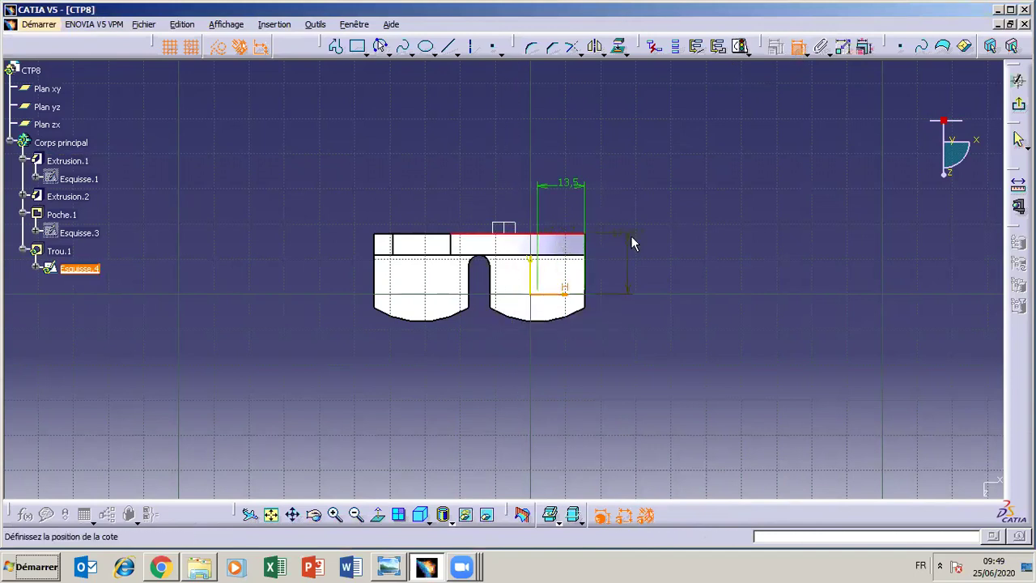
{"action": "double_click", "coordinate": [630, 256]}
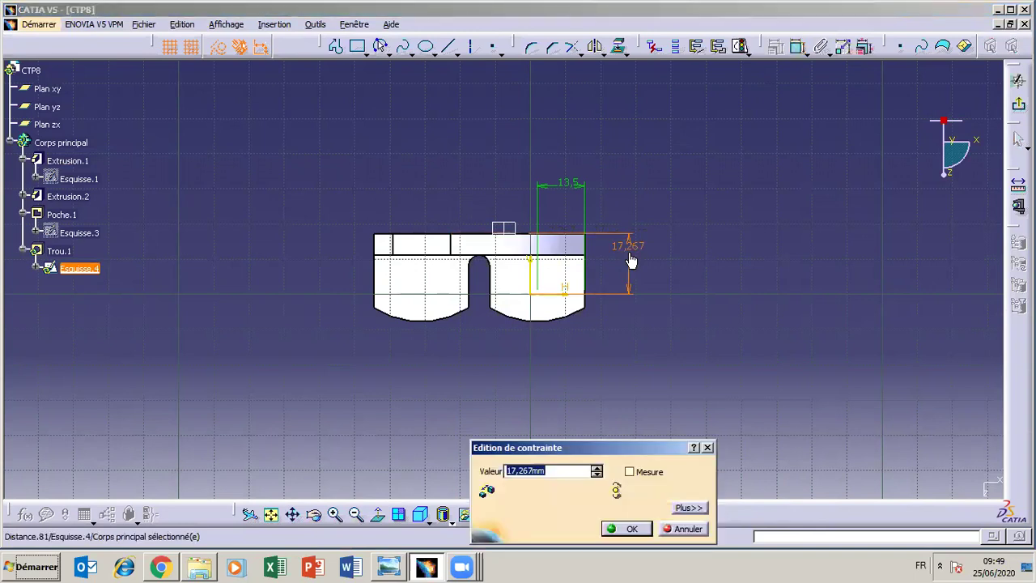
{"action": "key", "text": "Return"}
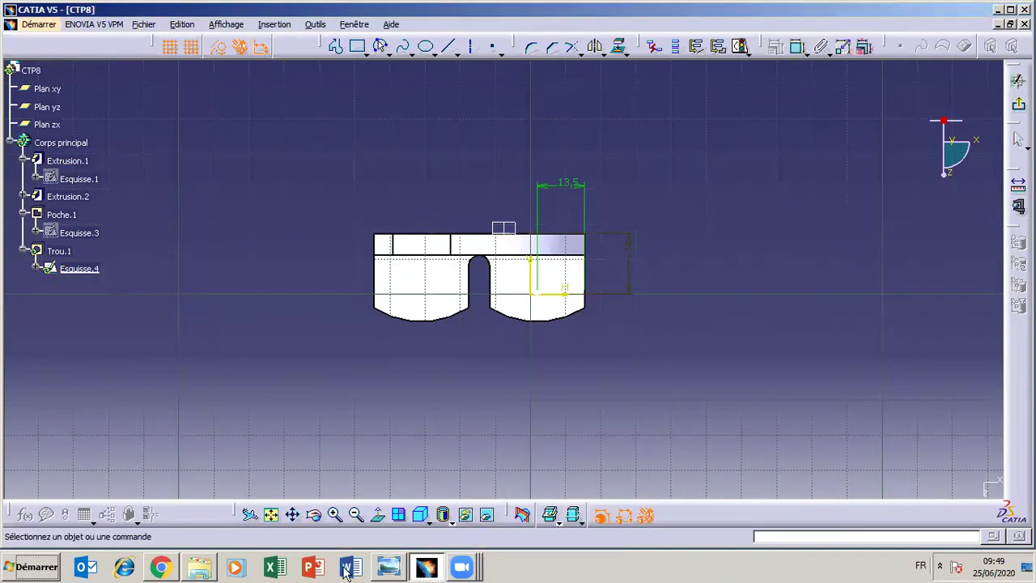
{"action": "left_click", "coordinate": [390, 568]}
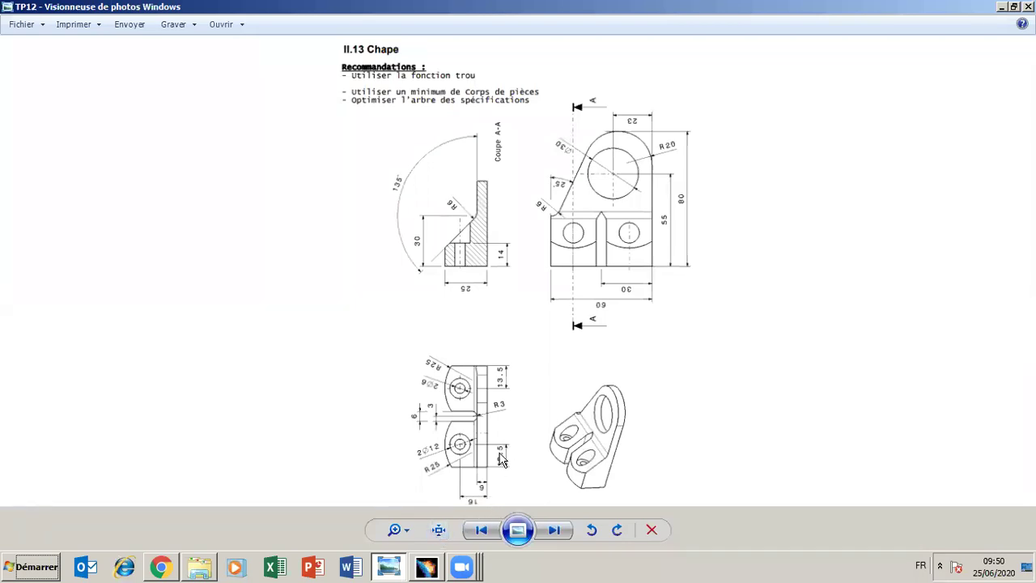
{"action": "left_click", "coordinate": [427, 567]}
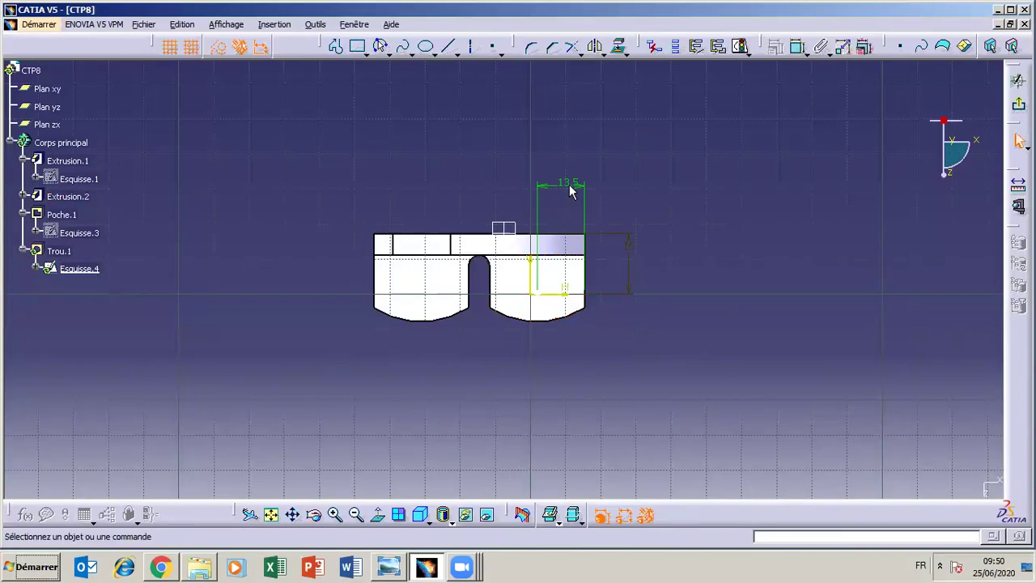
Finish the hole's positioning sketch, check its extension and counterbore parameters, and create the first counterbored hole
{"action": "double_click", "coordinate": [630, 275]}
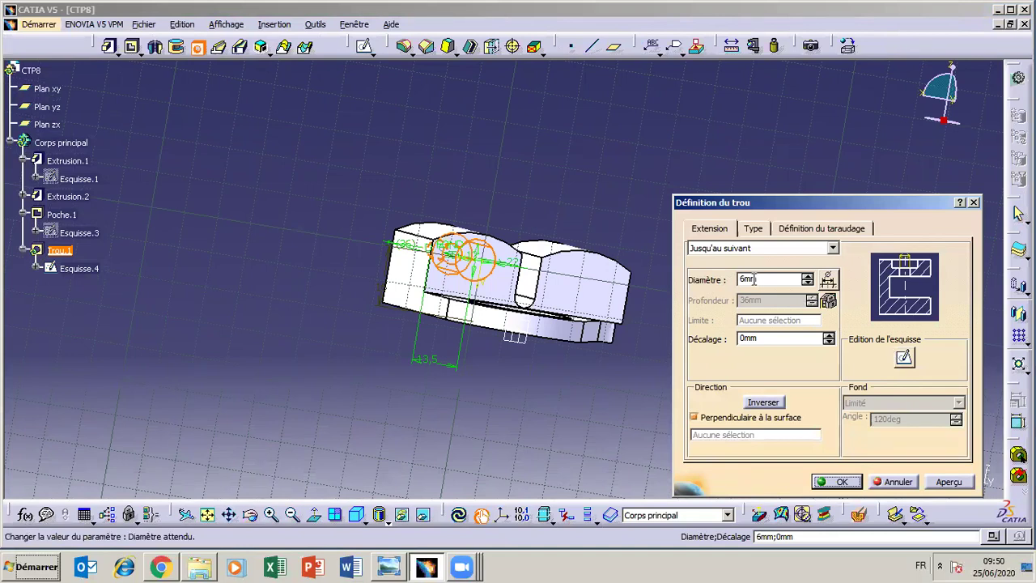
{"action": "left_click", "coordinate": [754, 229]}
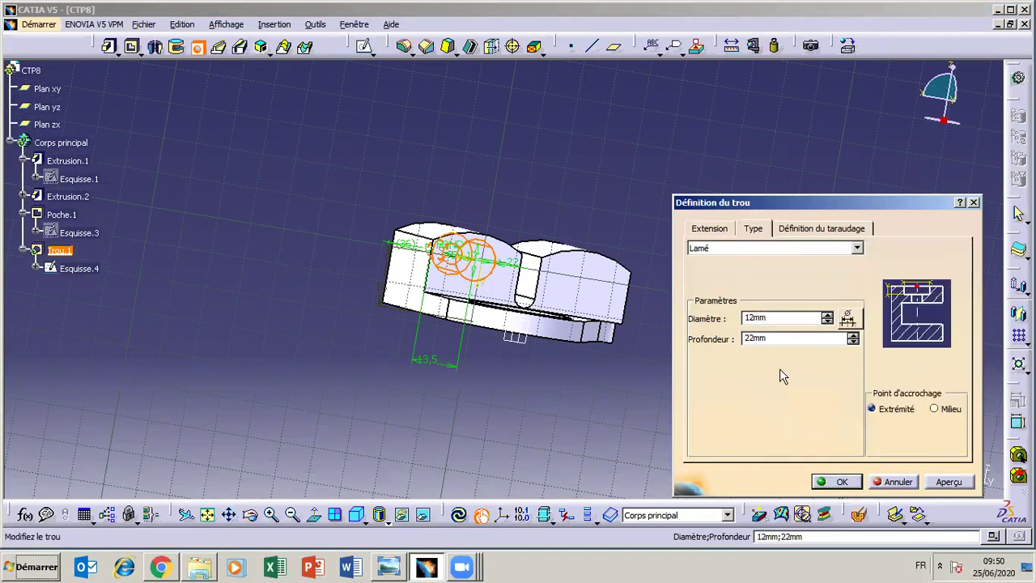
{"action": "left_click", "coordinate": [840, 482]}
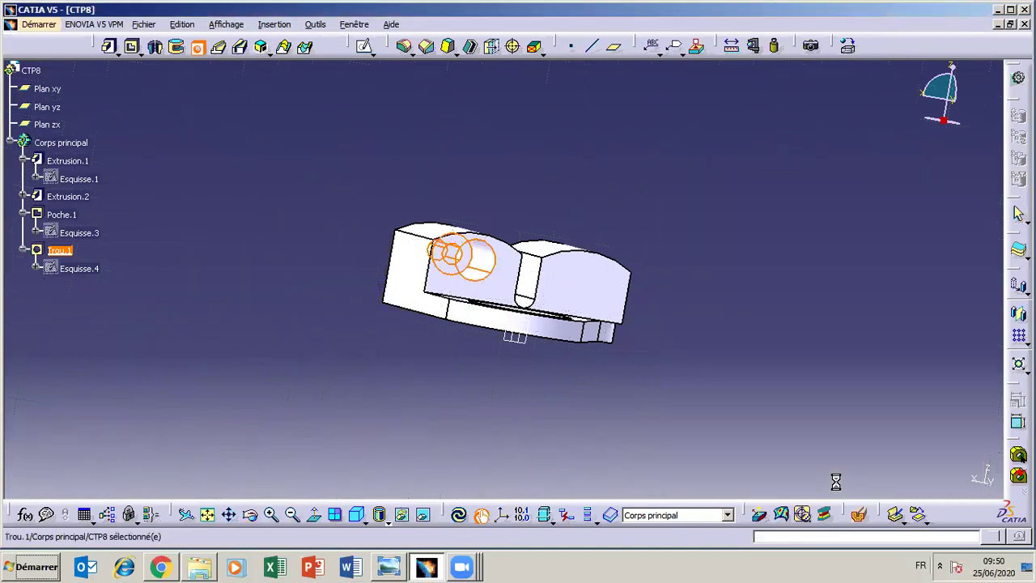
Compare the new hole with the TP12 drawing and inspect the base plate extrusion's definition without changing it
{"action": "left_click", "coordinate": [389, 566]}
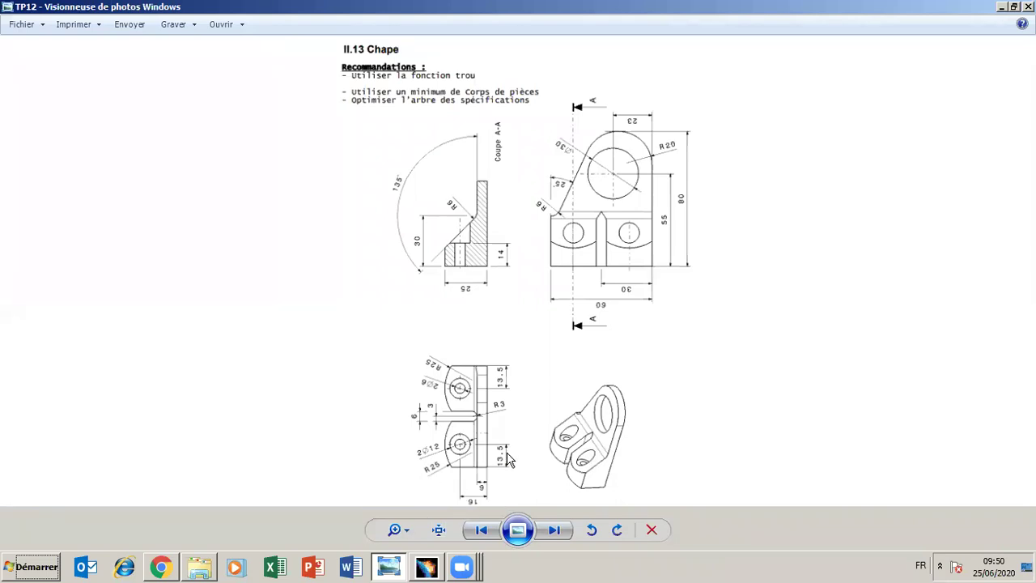
{"action": "left_click", "coordinate": [389, 569]}
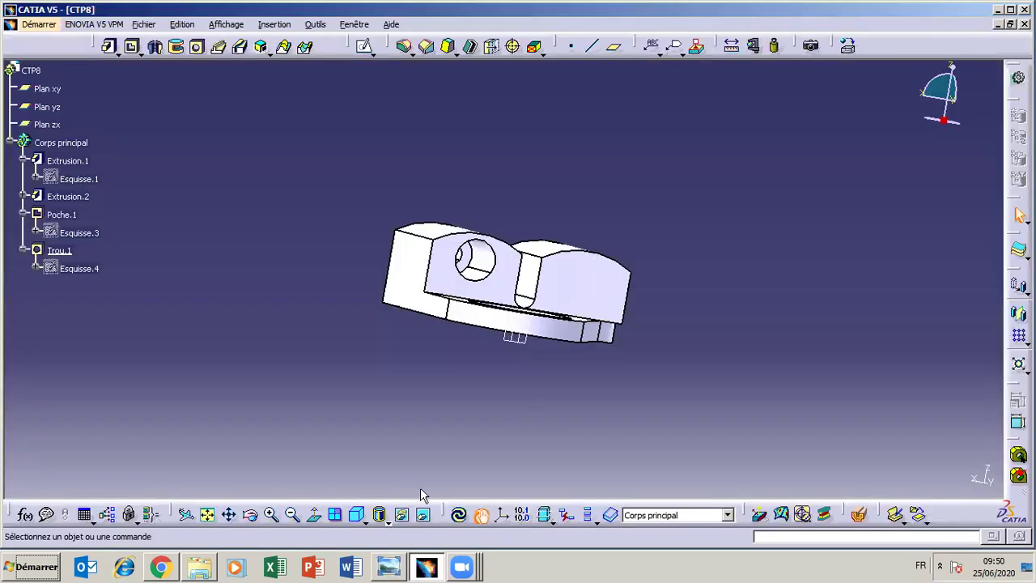
{"action": "middle_click_drag", "start_coordinate": [588, 269], "coordinate": [521, 236]}
{"action": "middle_click_drag", "start_coordinate": [525, 261], "coordinate": [454, 272]}
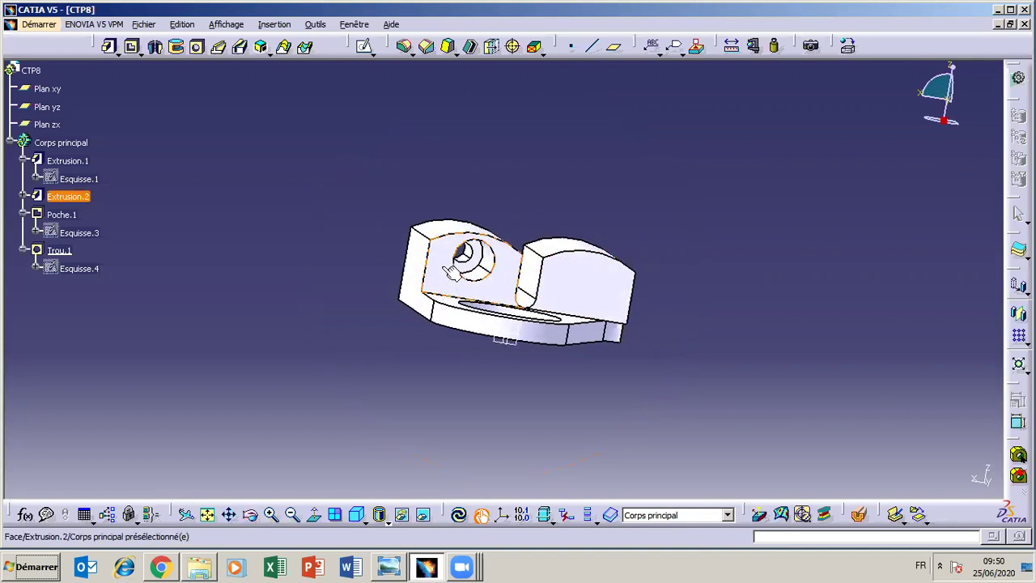
{"action": "double_click", "coordinate": [423, 271]}
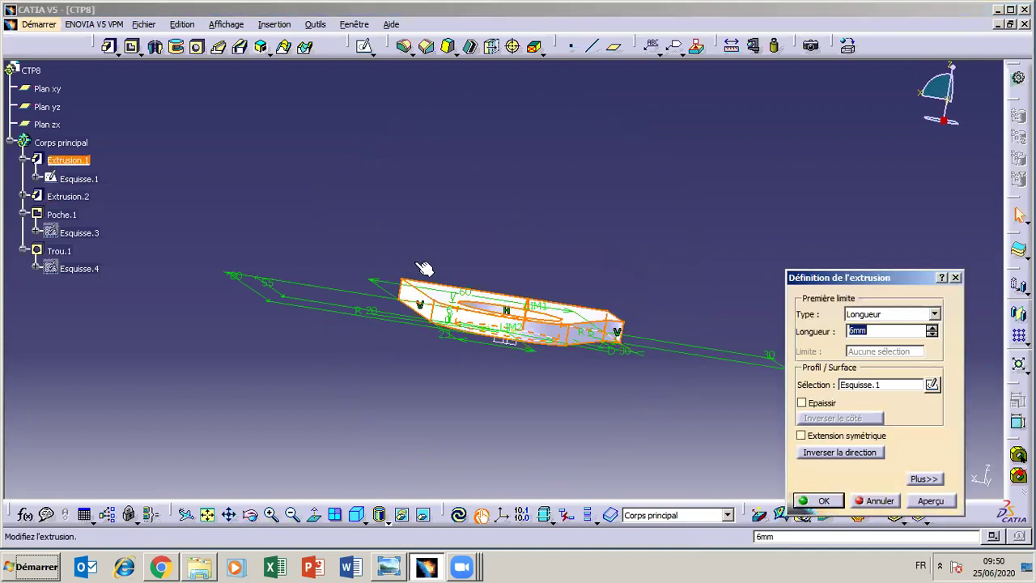
{"action": "left_click", "coordinate": [891, 501]}
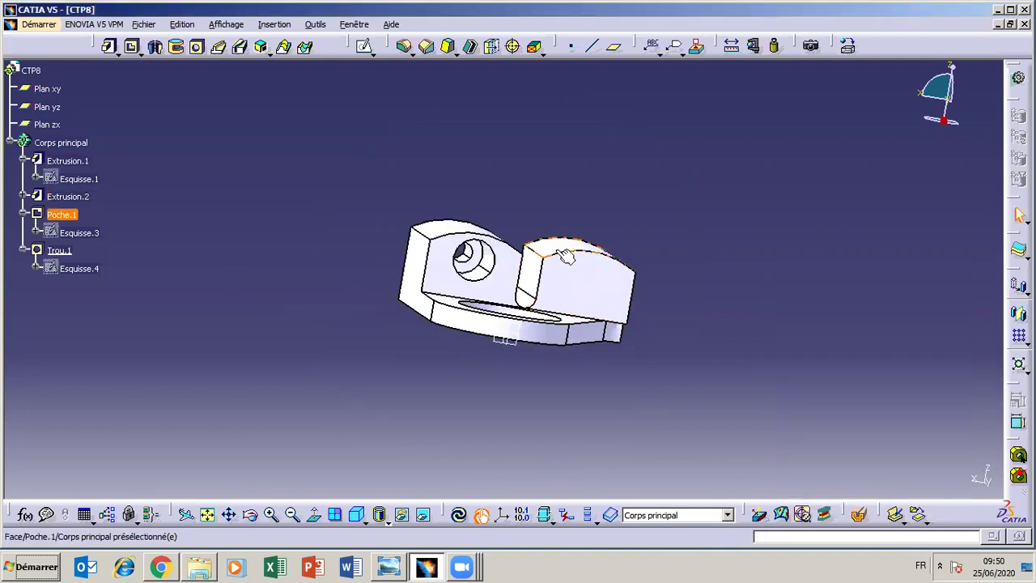
Review the block extrusion's profile sketch against the TP12 drawing and keep its definition as it is
{"action": "double_click", "coordinate": [512, 283]}
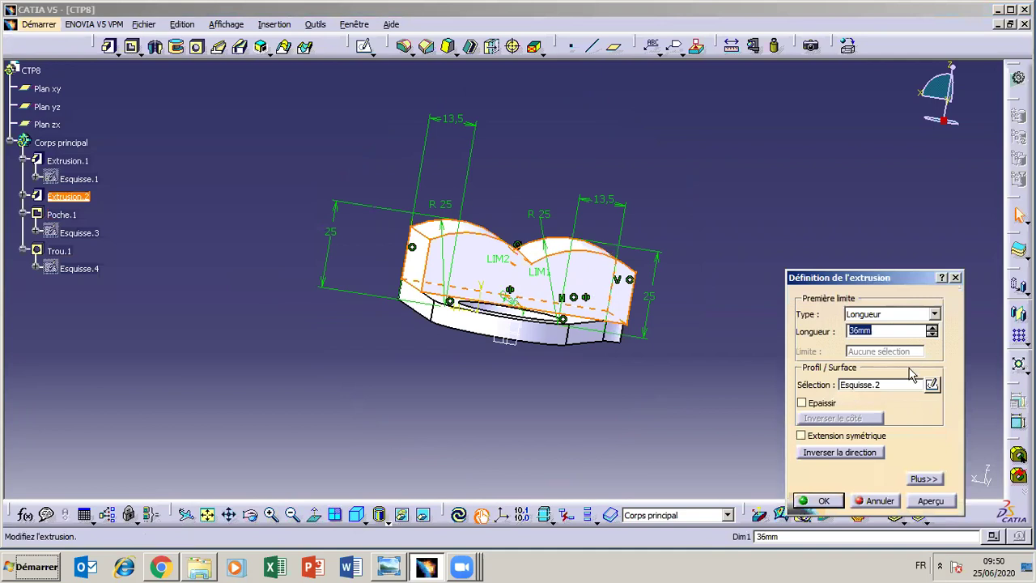
{"action": "left_click", "coordinate": [933, 385]}
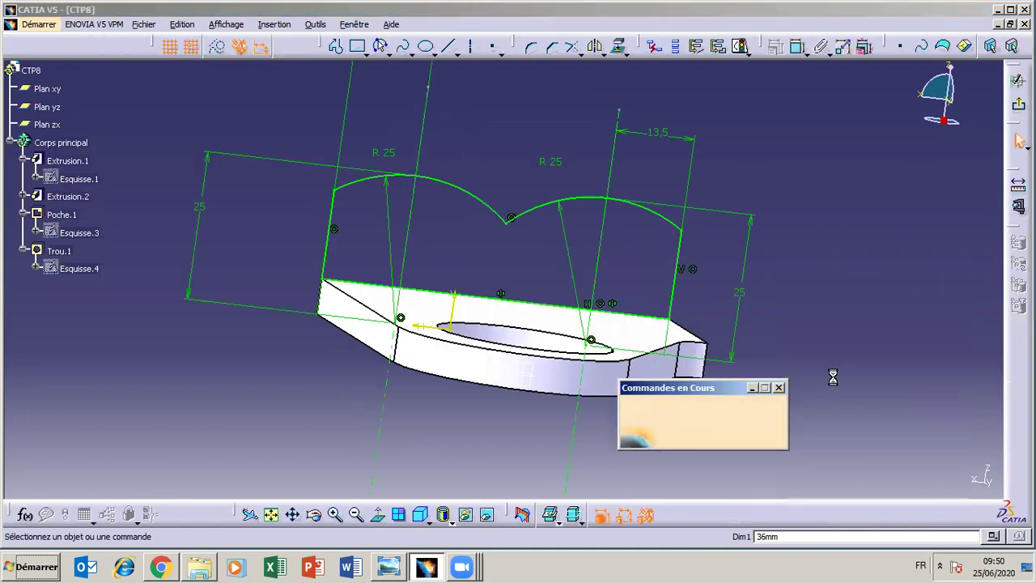
{"action": "left_click", "coordinate": [391, 569]}
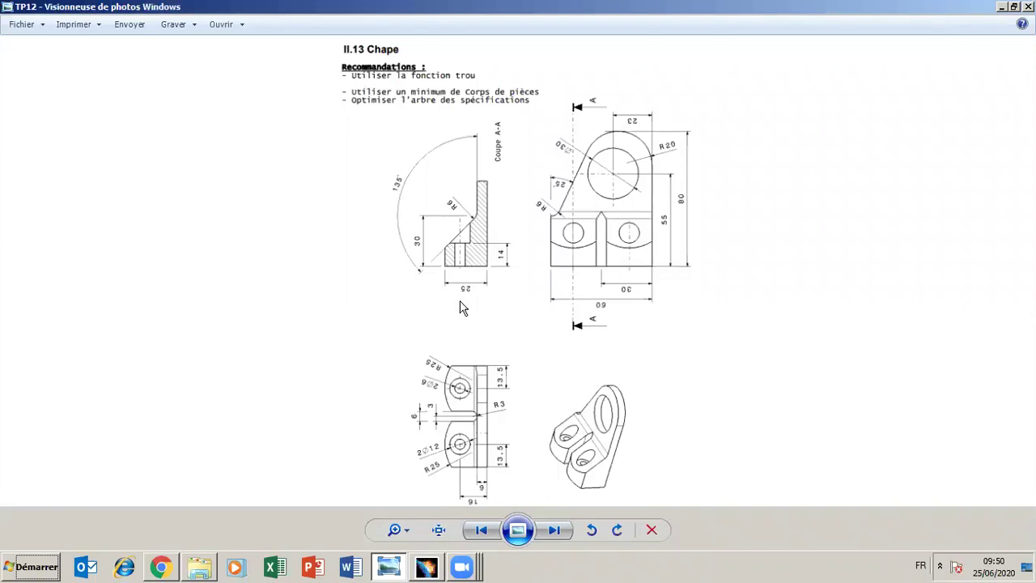
{"action": "left_click", "coordinate": [427, 567]}
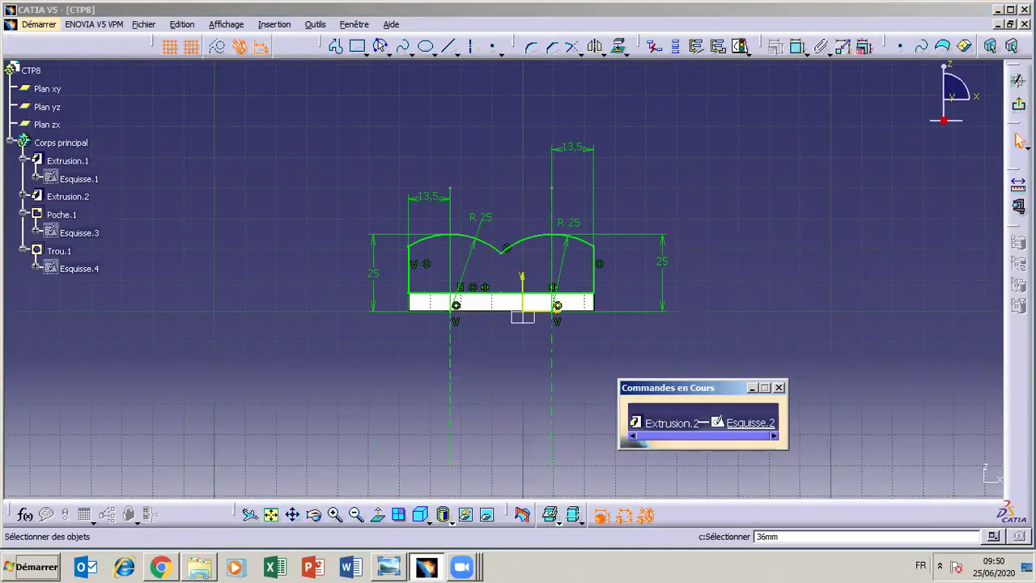
{"action": "left_click", "coordinate": [1019, 140]}
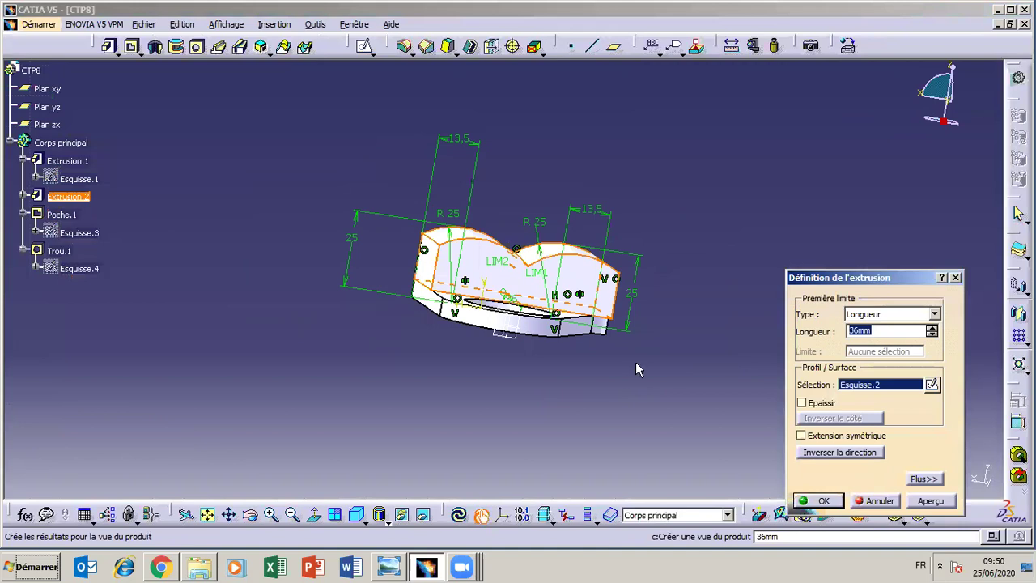
{"action": "left_click", "coordinate": [824, 500]}
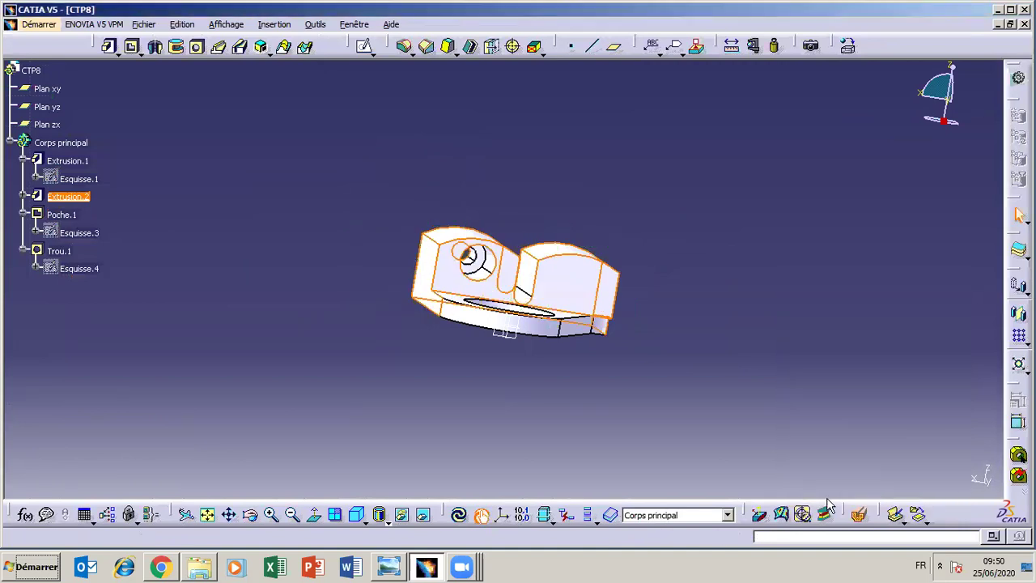
Inspect the position dimensions in the first hole's sketch from several angles and leave the hole definition without changes
{"action": "double_click", "coordinate": [58, 250]}
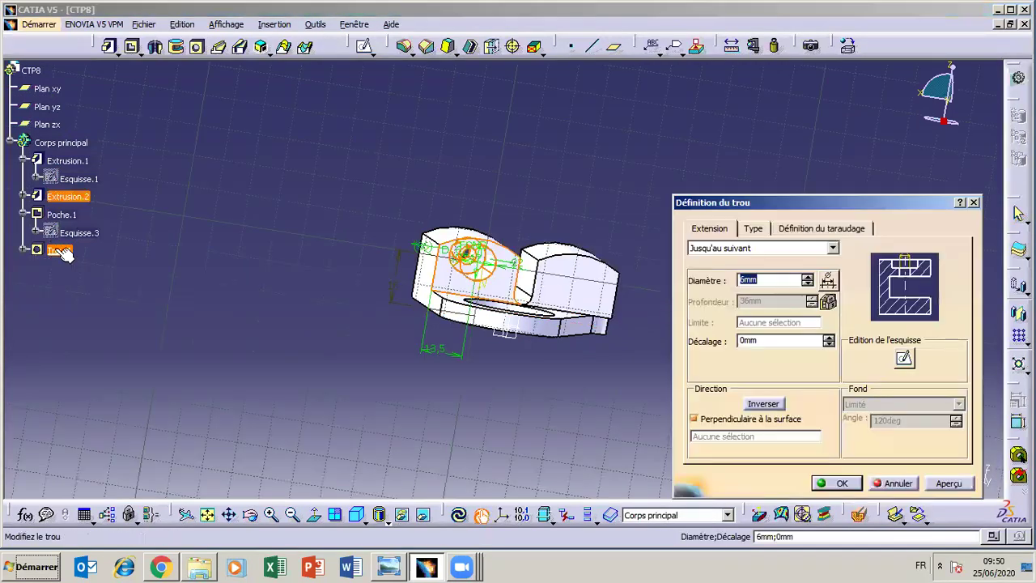
{"action": "left_click", "coordinate": [905, 354]}
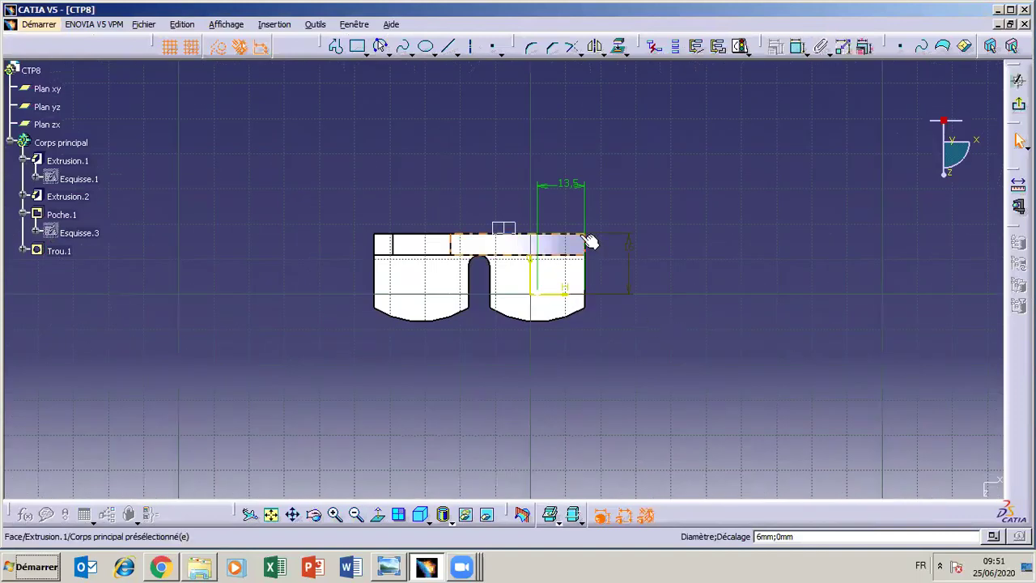
{"action": "left_click", "coordinate": [631, 273]}
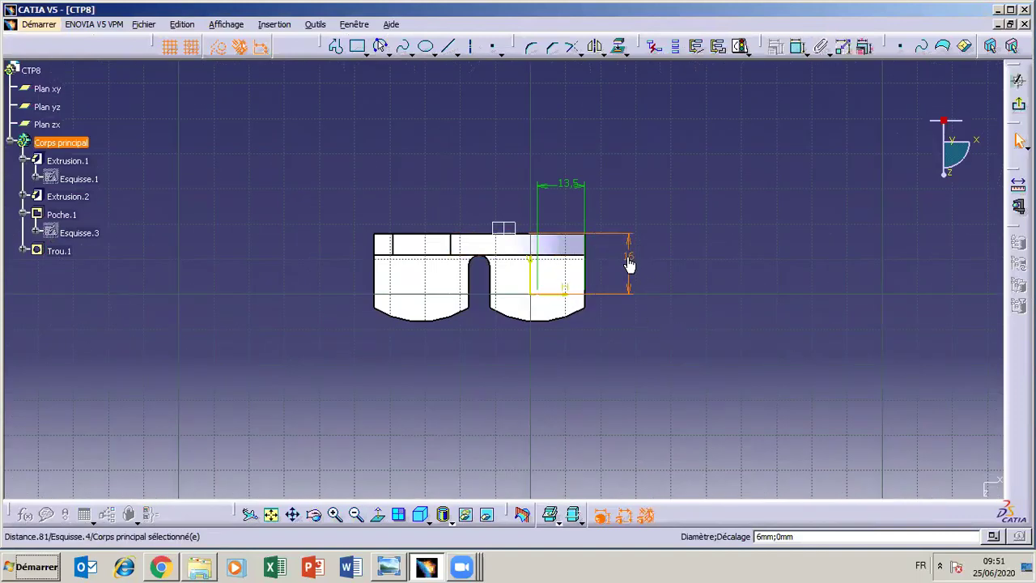
{"action": "left_click_drag", "start_coordinate": [328, 518], "coordinate": [397, 417]}
{"action": "left_click_drag", "start_coordinate": [477, 419], "coordinate": [510, 417]}
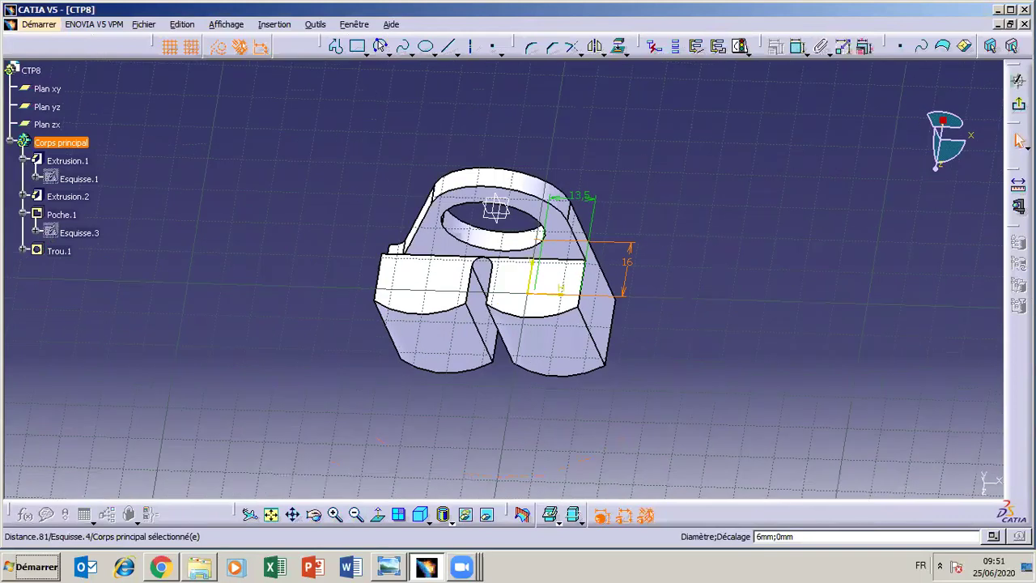
{"action": "left_click", "coordinate": [1018, 104]}
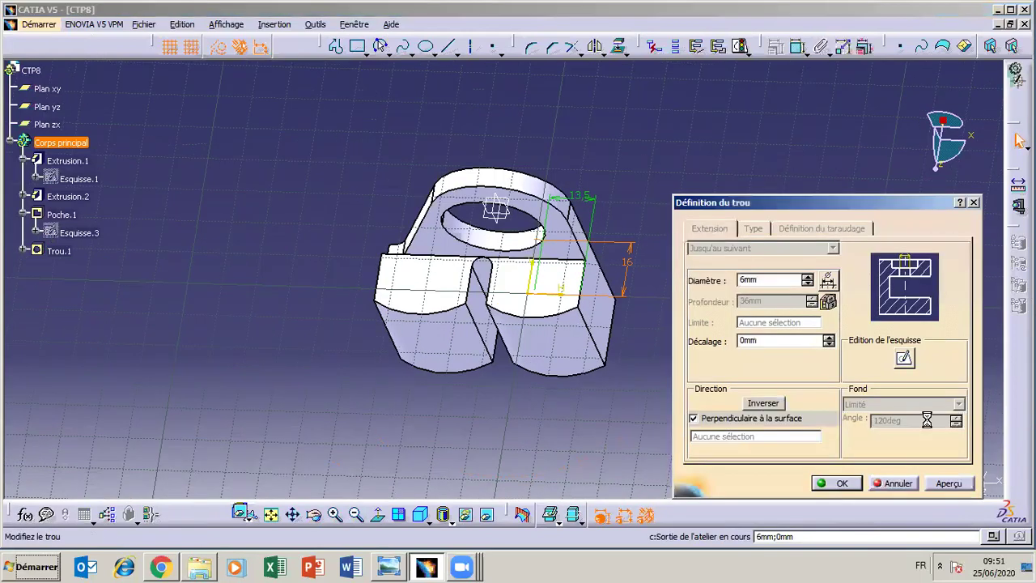
{"action": "left_click", "coordinate": [902, 486]}
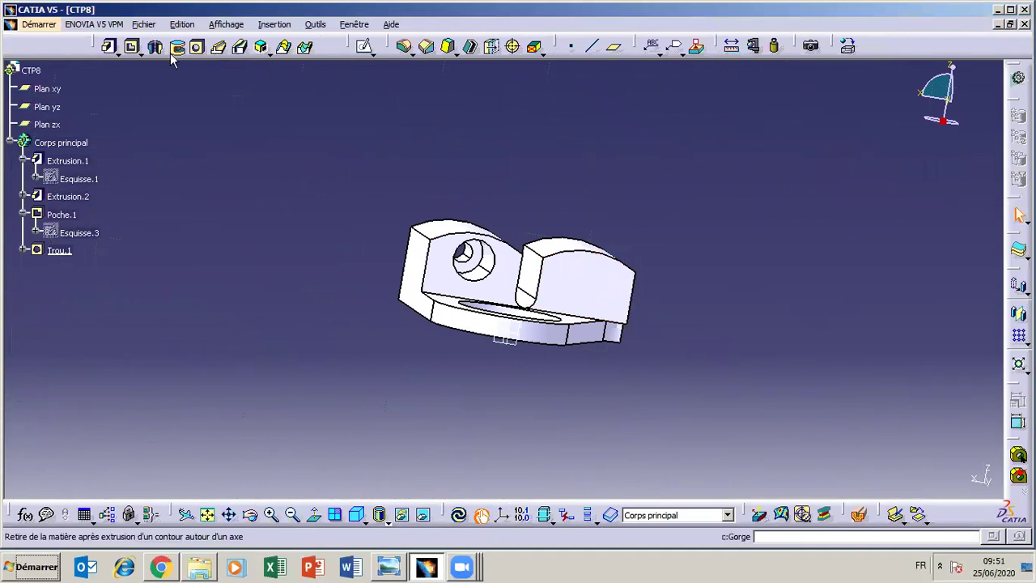
Start a second hole on the other half of the block, 6 mm "Jusqu'au suivant" with a 12 mm by 22 mm deep counterbore
{"action": "left_click", "coordinate": [196, 48]}
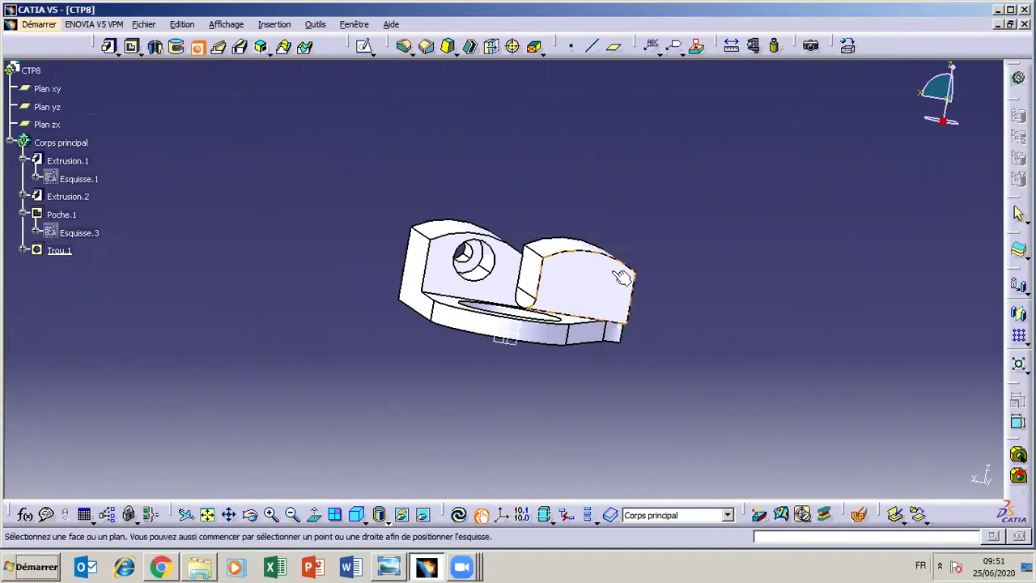
{"action": "left_click", "coordinate": [580, 283]}
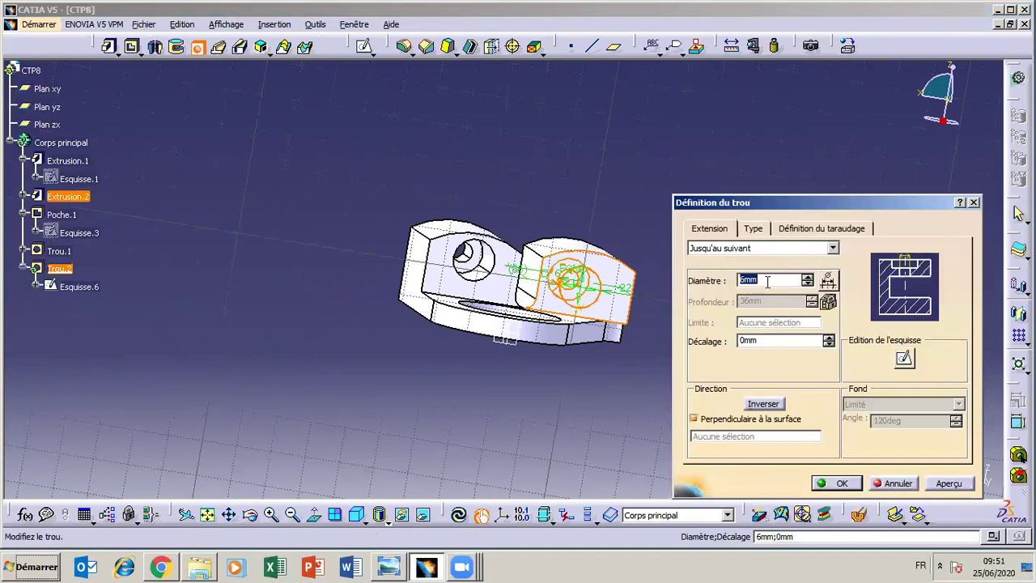
{"action": "left_click", "coordinate": [756, 230]}
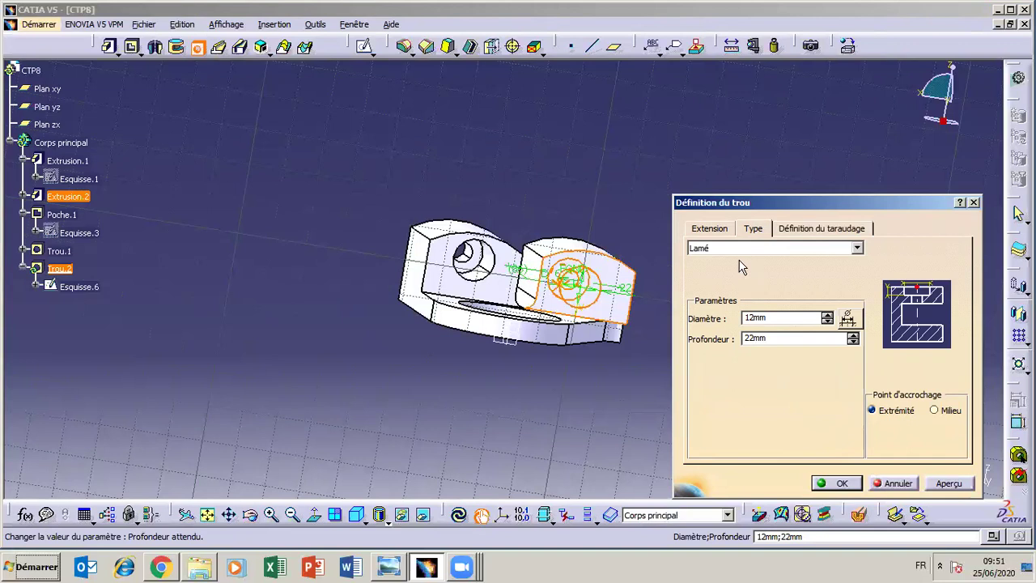
{"action": "left_click", "coordinate": [713, 231]}
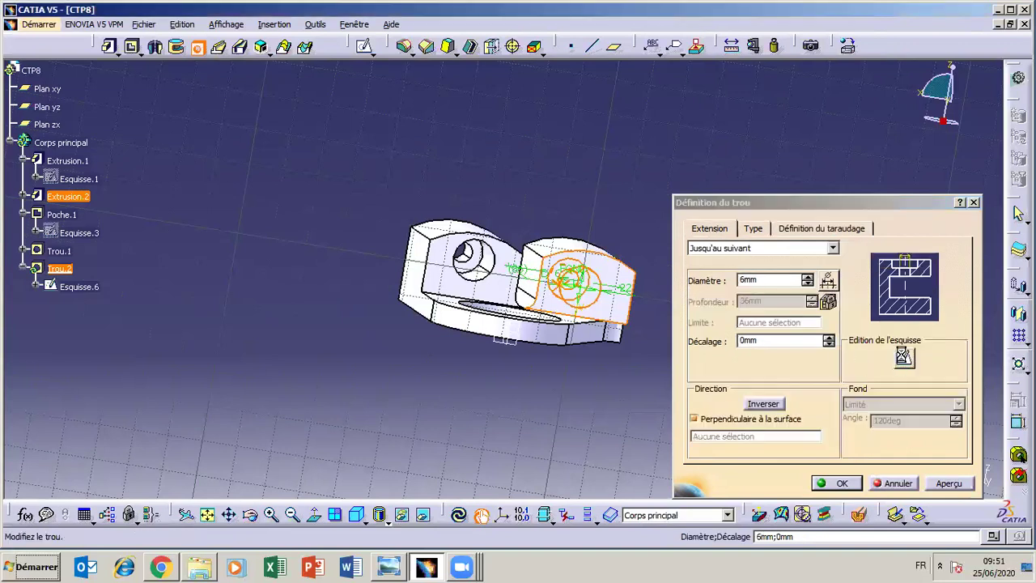
Open the second hole's positioning sketch and constrain its centre point 16 mm from the base plate's outer edge
{"action": "left_click", "coordinate": [903, 356]}
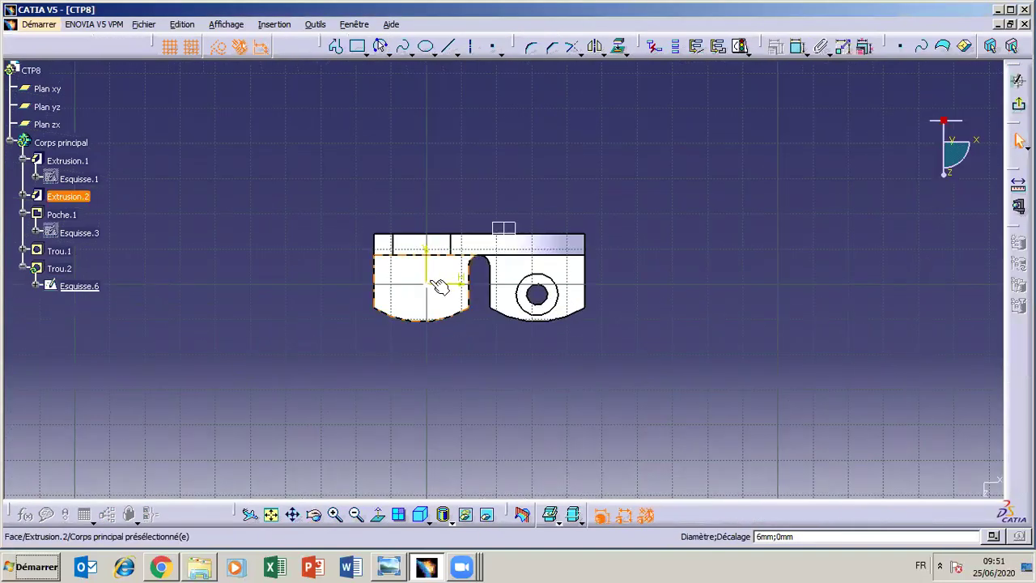
{"action": "left_click", "coordinate": [519, 245]}
{"action": "left_click", "coordinate": [798, 47]}
{"action": "left_click", "coordinate": [420, 236]}
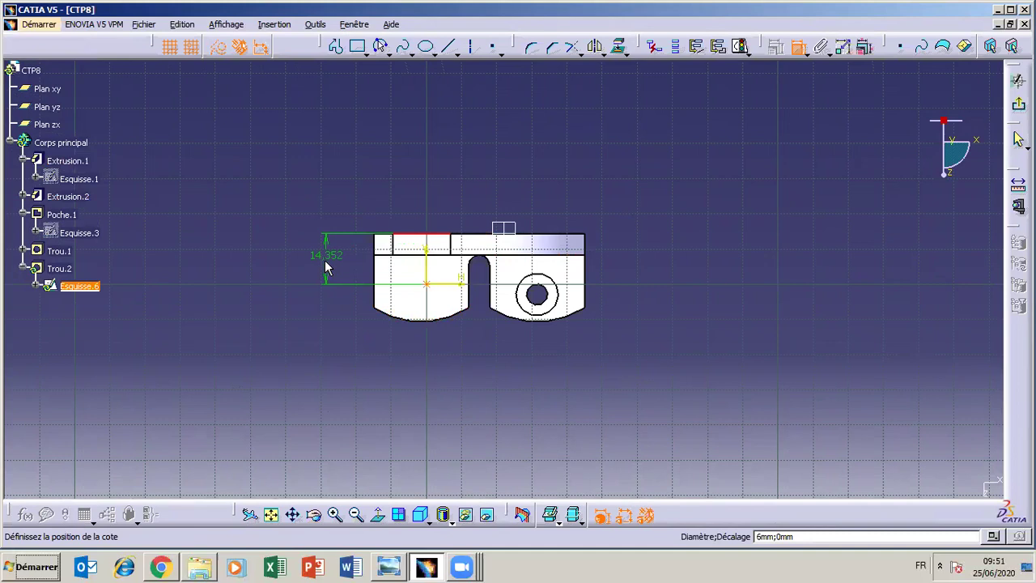
{"action": "left_click", "coordinate": [326, 268]}
{"action": "double_click", "coordinate": [328, 268]}
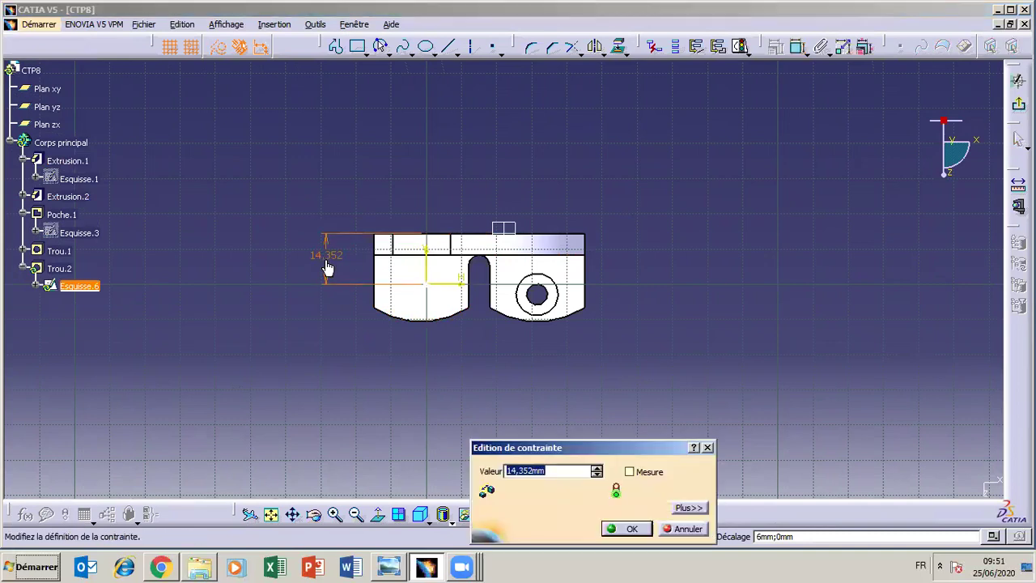
{"action": "type", "text": "16"}
{"action": "key", "text": "Return"}
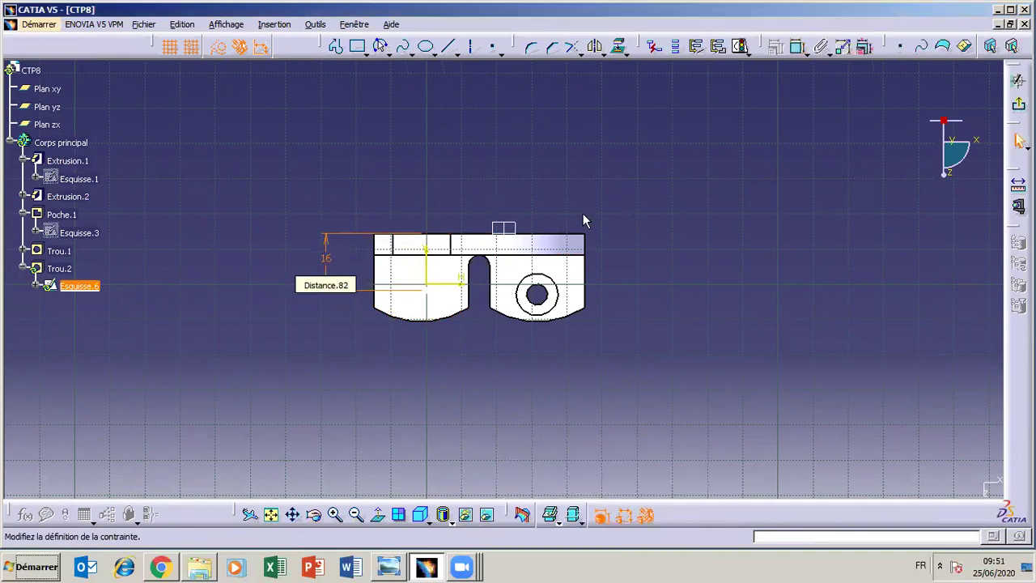
Constrain the second hole's centre point 13.5 mm from the block's nearest outer side edge
{"action": "left_click", "coordinate": [797, 46]}
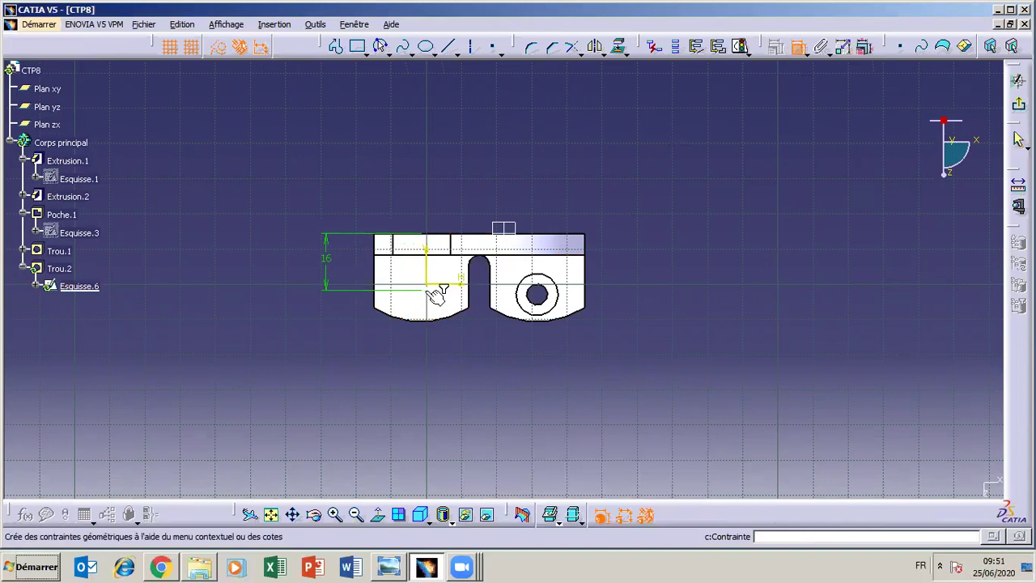
{"action": "left_click", "coordinate": [428, 290]}
{"action": "left_click", "coordinate": [380, 271]}
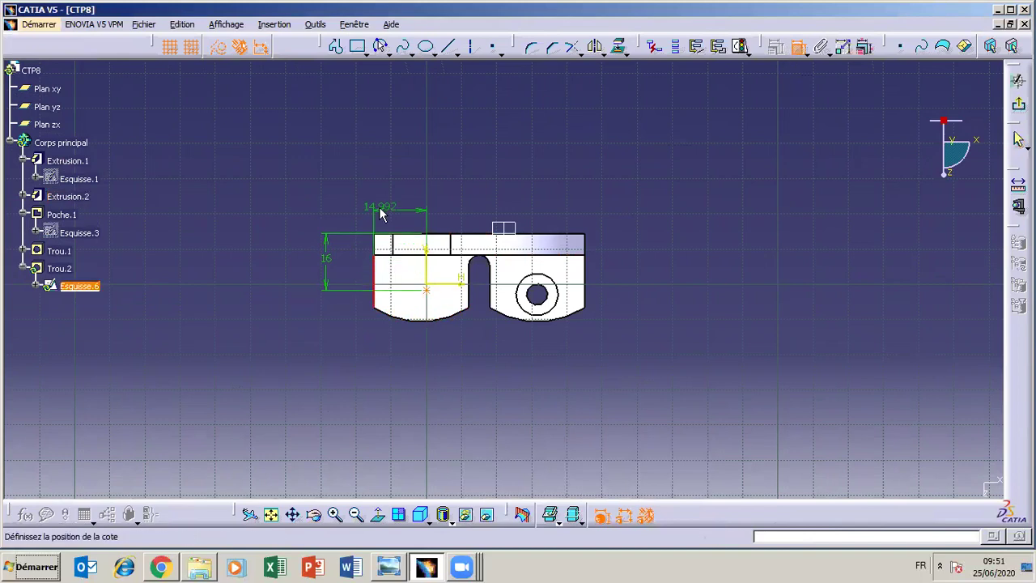
{"action": "left_click", "coordinate": [386, 192]}
{"action": "double_click", "coordinate": [387, 191]}
{"action": "type", "text": "13,5"}
{"action": "key", "text": "Return"}
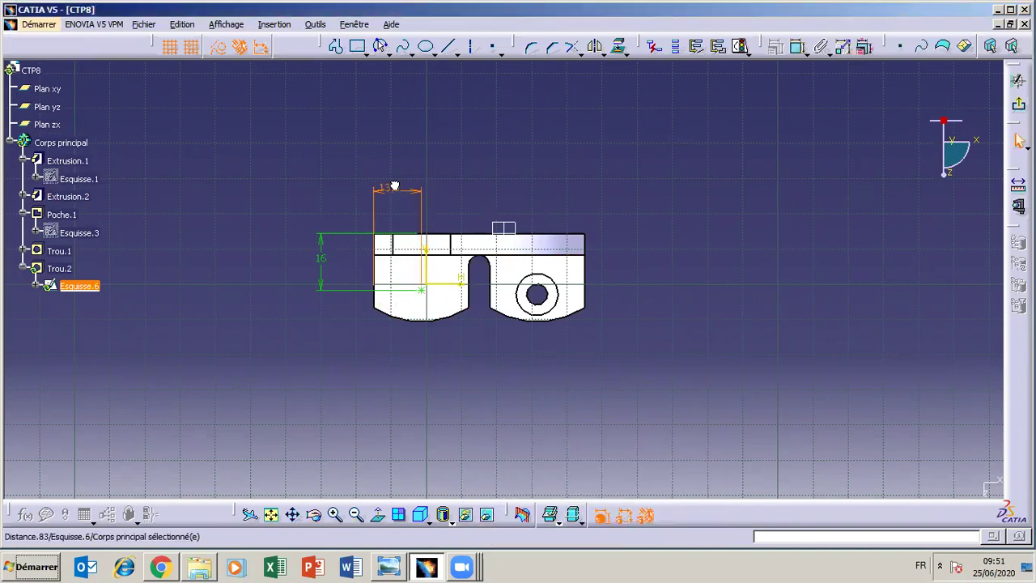
Exit the positioning sketch, create the second counterbored hole, and inspect both holes on the block
{"action": "left_click", "coordinate": [1019, 104]}
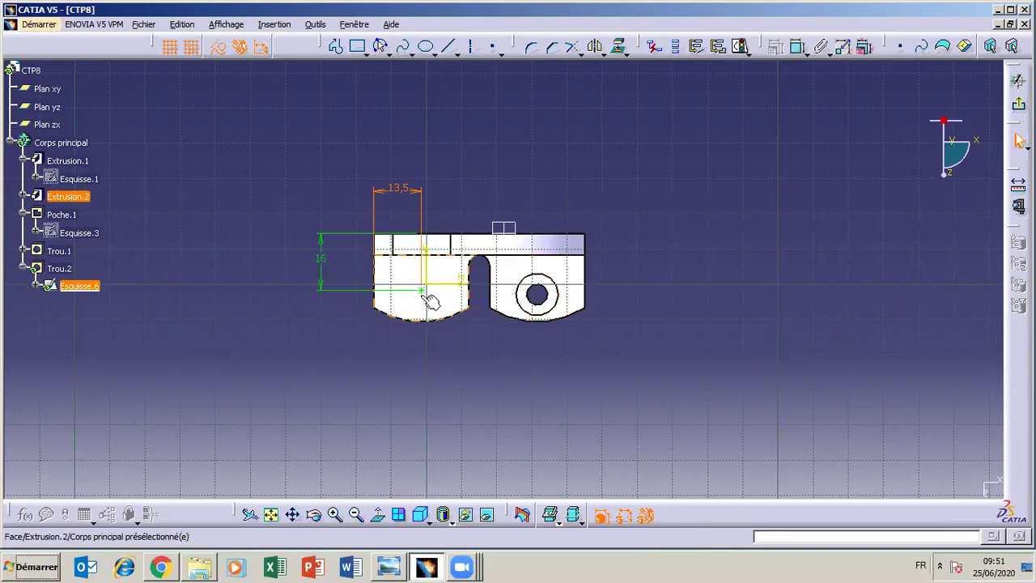
{"action": "left_click", "coordinate": [1018, 104]}
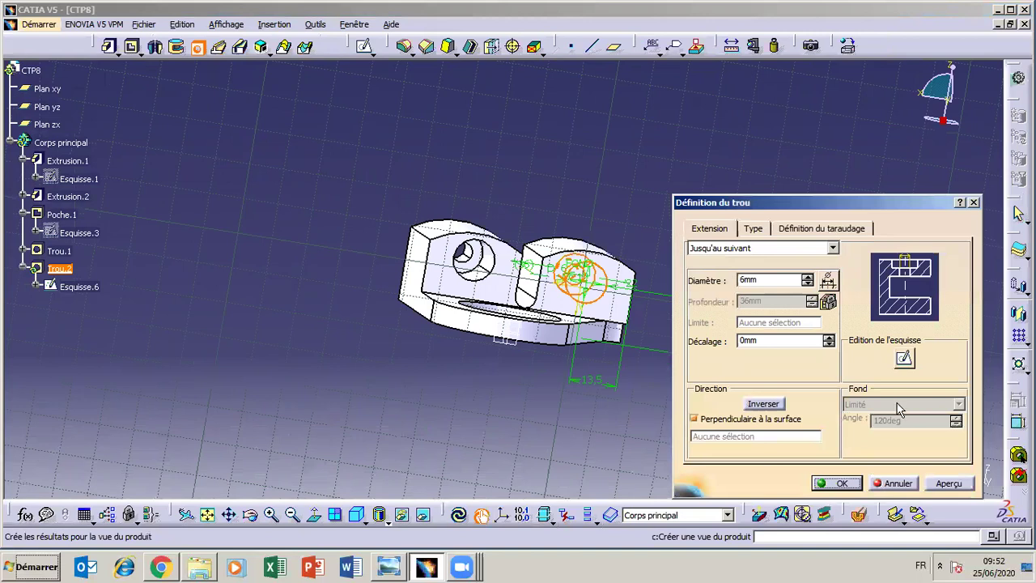
{"action": "left_click", "coordinate": [858, 484]}
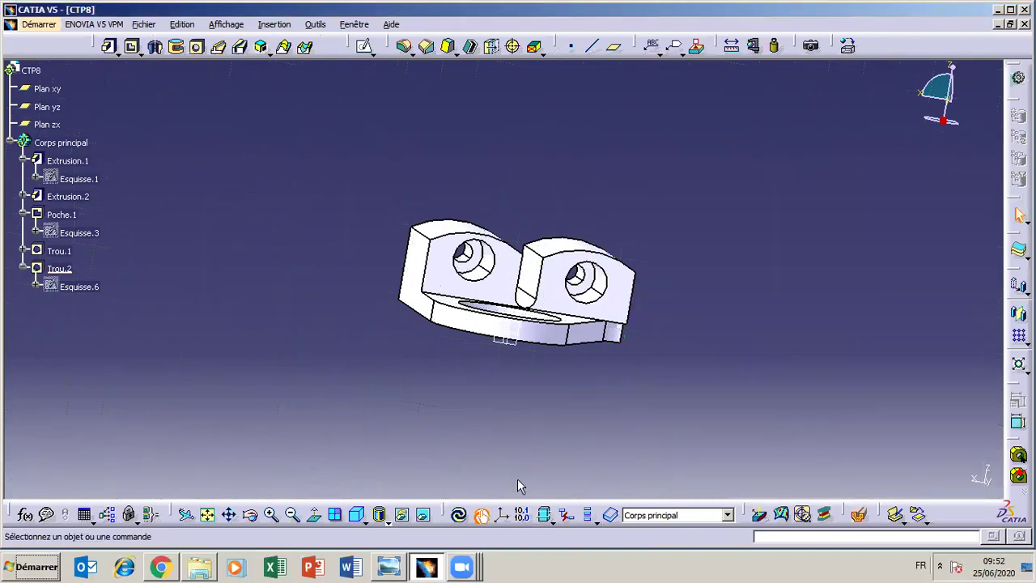
{"action": "left_click", "coordinate": [250, 515]}
{"action": "left_click_drag", "start_coordinate": [618, 374], "coordinate": [595, 353]}
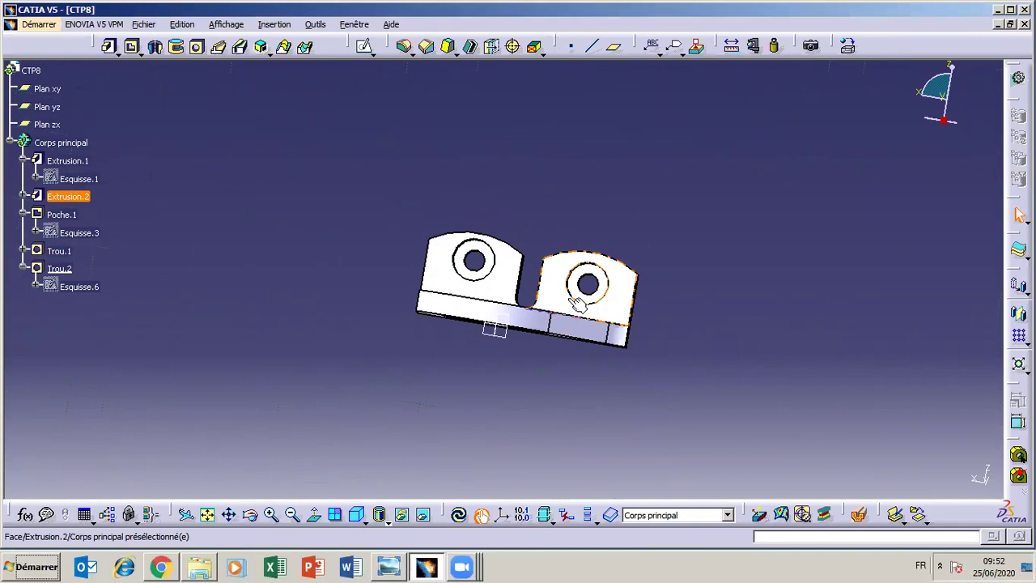
Reopen the first hole's positioning sketch and constrain its centre point 16 mm from the base plate's outer edge
{"action": "double_click", "coordinate": [487, 263]}
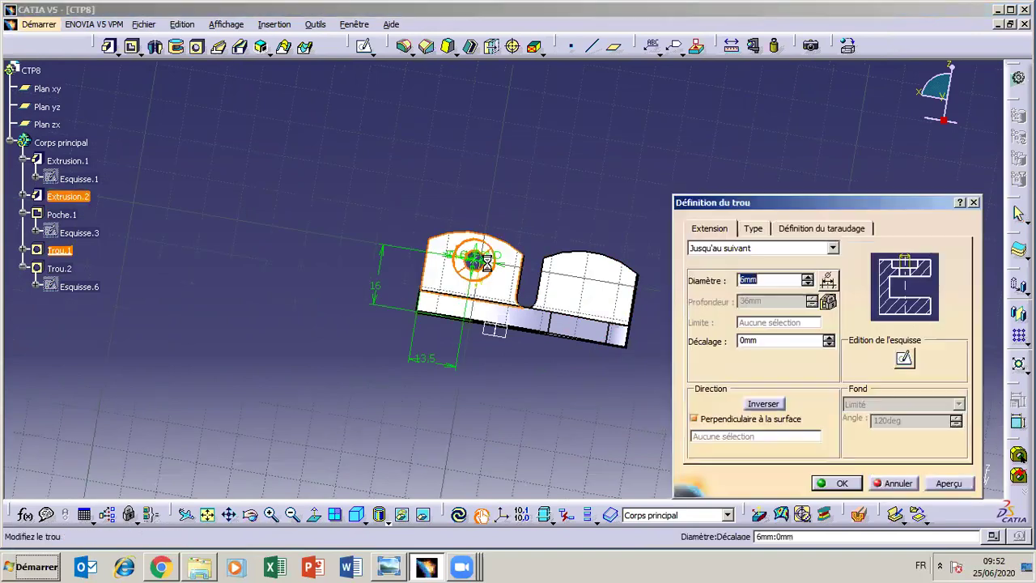
{"action": "left_click", "coordinate": [905, 356]}
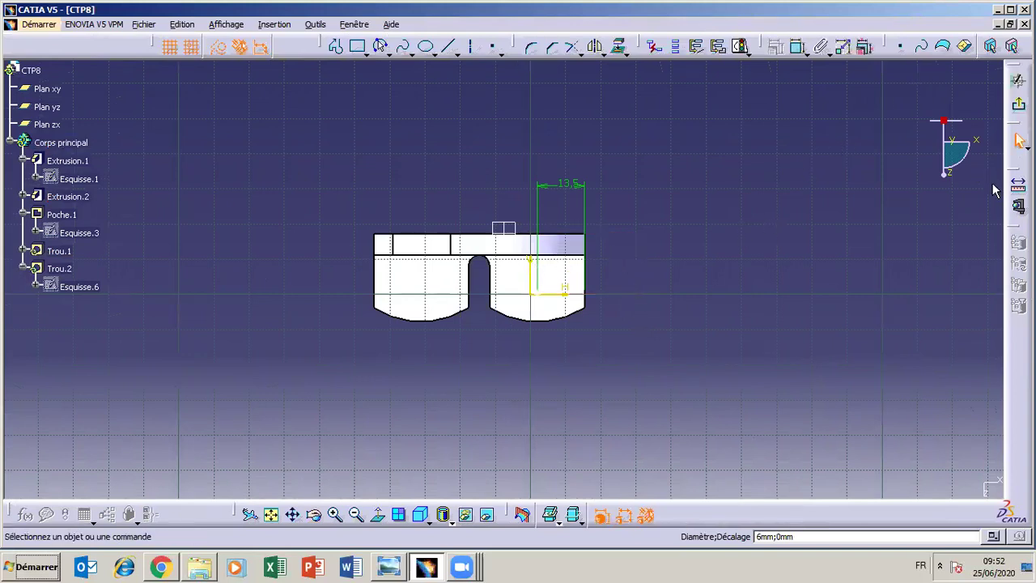
{"action": "left_click", "coordinate": [797, 47]}
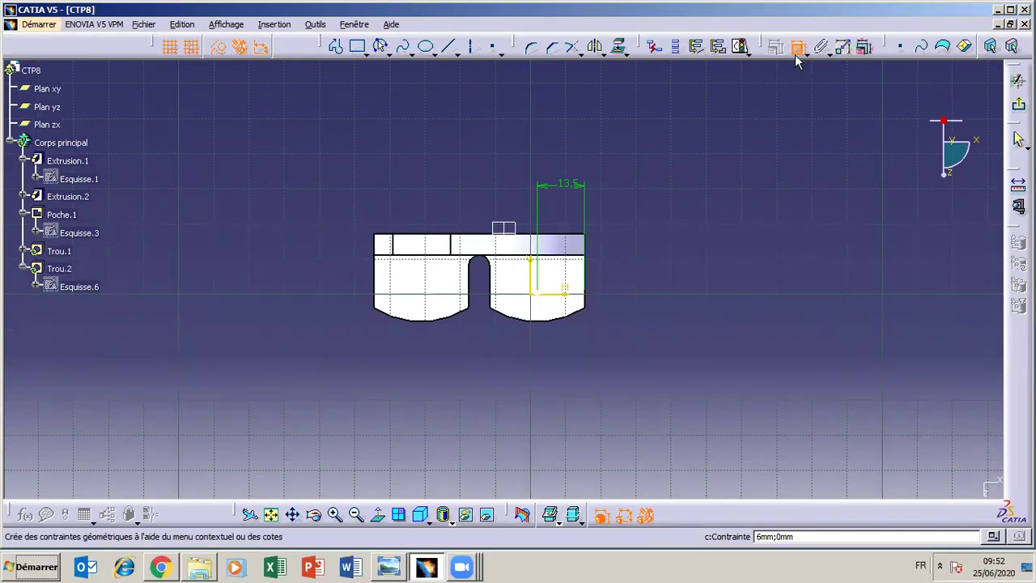
{"action": "left_click", "coordinate": [537, 293]}
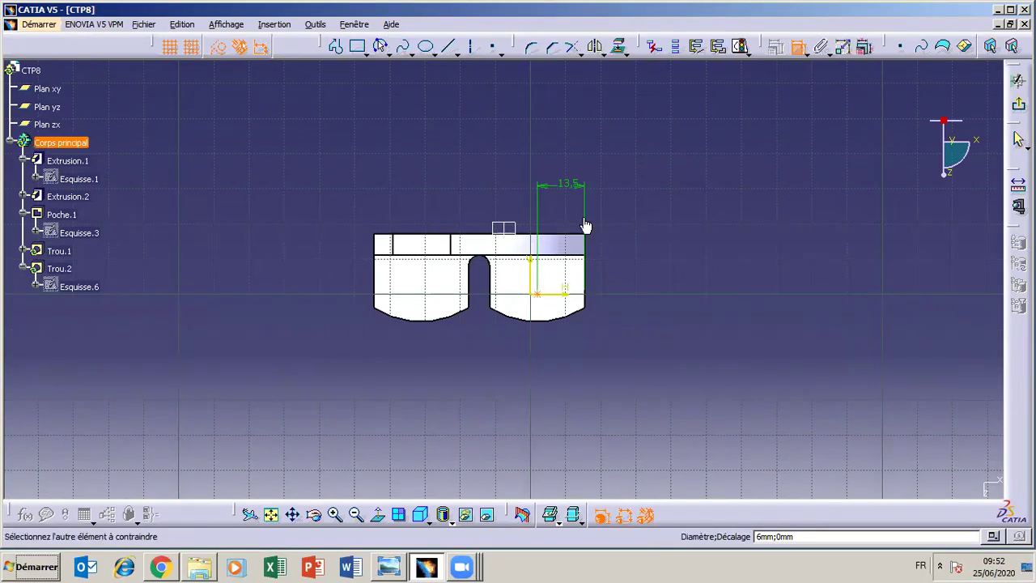
{"action": "left_click", "coordinate": [575, 235]}
{"action": "left_click", "coordinate": [619, 255]}
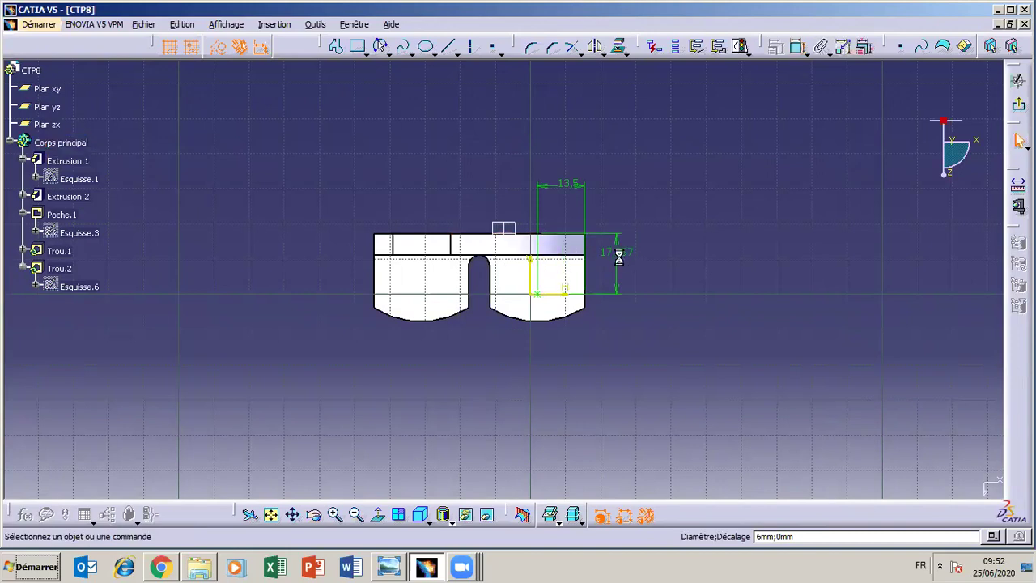
{"action": "double_click", "coordinate": [620, 264]}
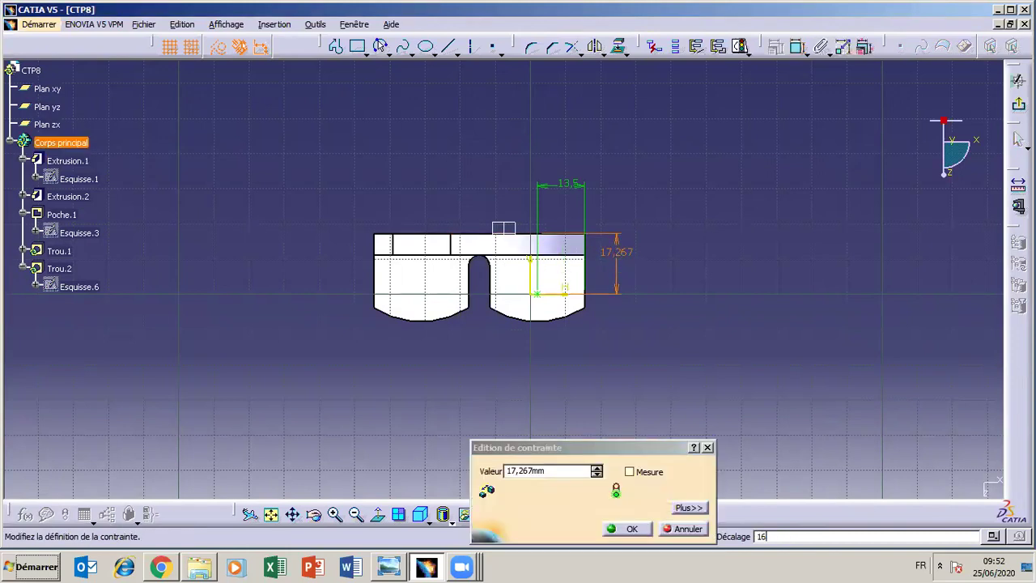
{"action": "double_click", "coordinate": [526, 471]}
{"action": "type", "text": "16"}
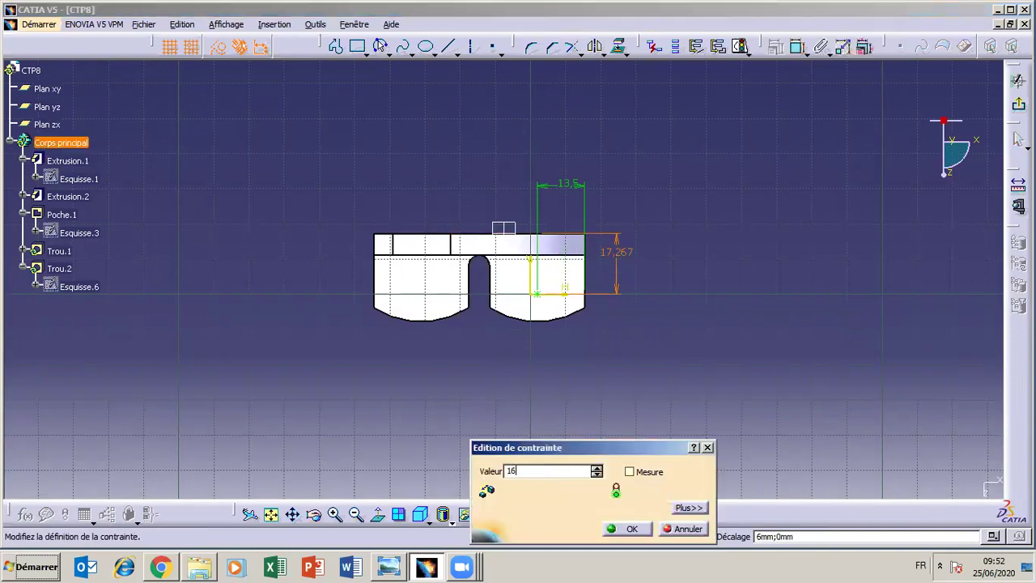
{"action": "left_click", "coordinate": [627, 529]}
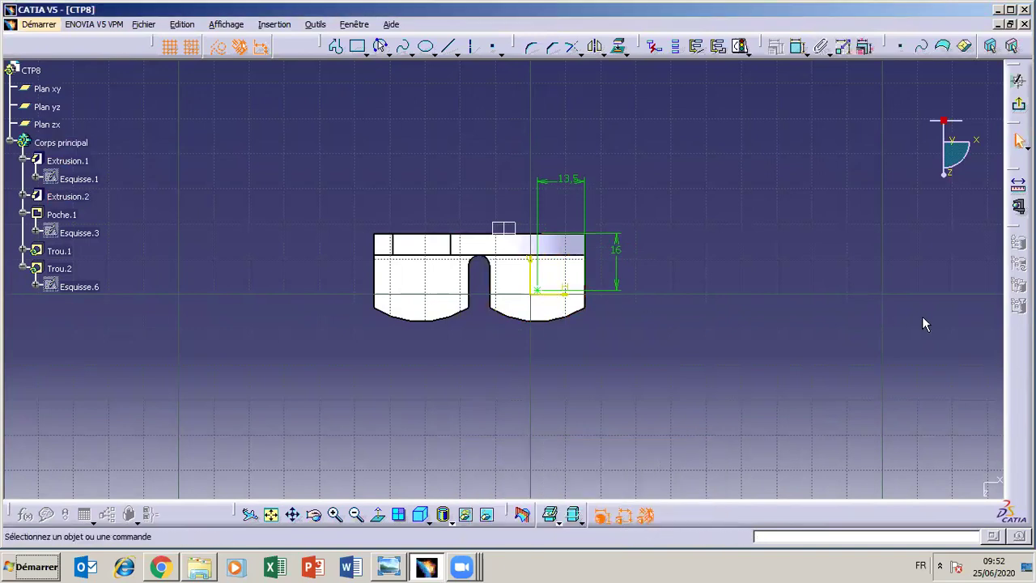
Exit the positioning sketch, confirm the first hole's edit and update the part
{"action": "left_click", "coordinate": [1019, 104]}
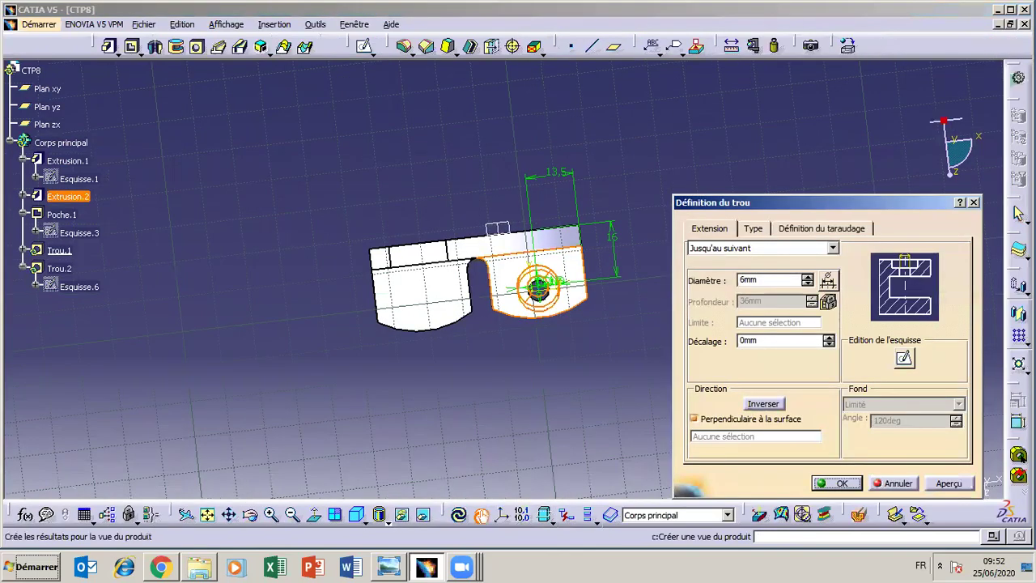
{"action": "left_click", "coordinate": [836, 483]}
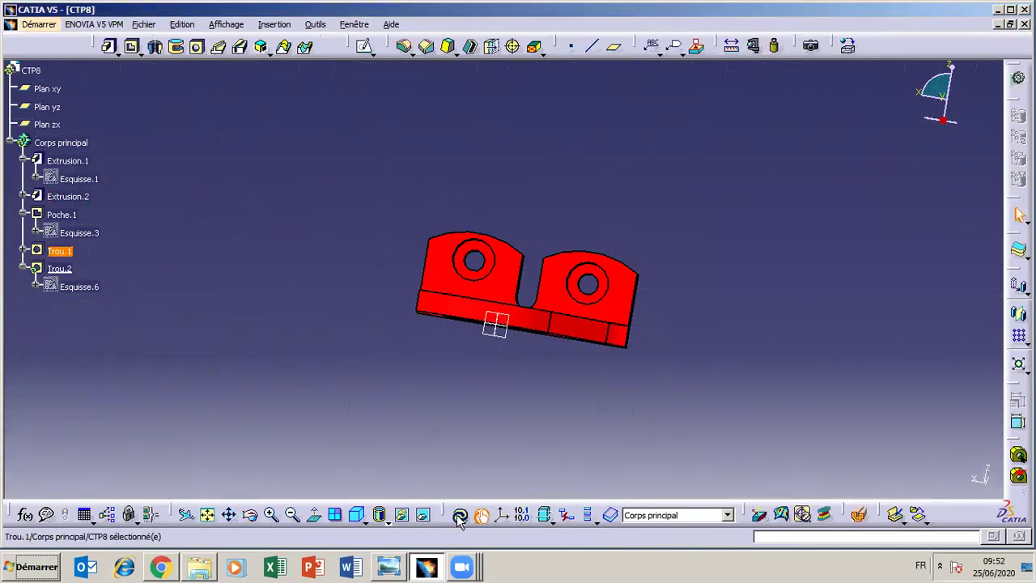
{"action": "left_click", "coordinate": [449, 463]}
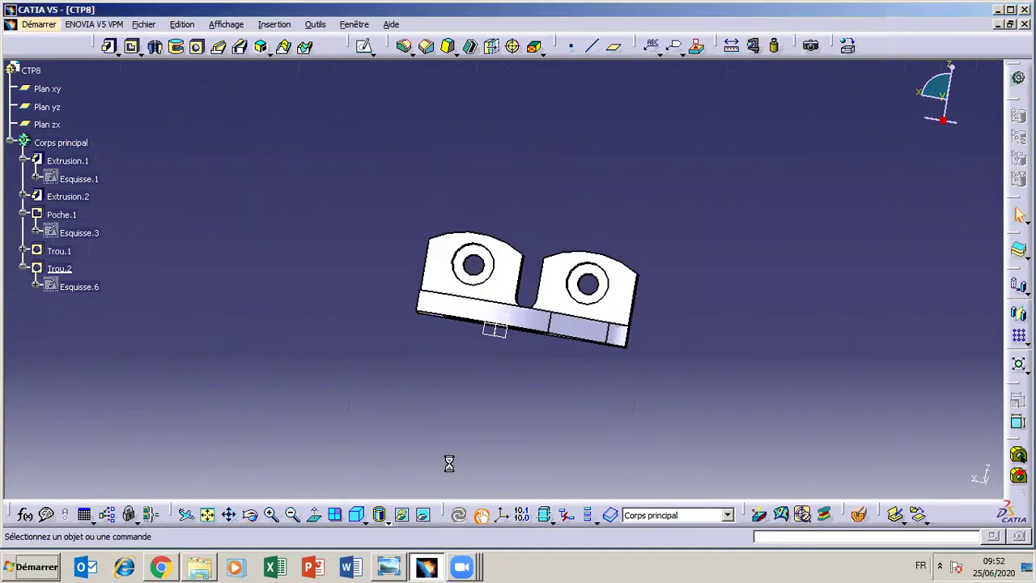
{"action": "left_click", "coordinate": [250, 515]}
{"action": "mouse_move", "coordinate": [432, 361]}
{"action": "left_mouse_down"}
{"action": "mouse_move", "coordinate": [474, 361]}
{"action": "mouse_move", "coordinate": [555, 416]}
{"action": "mouse_move", "coordinate": [562, 347]}
{"action": "mouse_move", "coordinate": [535, 352]}
{"action": "mouse_move", "coordinate": [535, 338]}
{"action": "mouse_move", "coordinate": [551, 340]}
{"action": "mouse_move", "coordinate": [460, 326]}
{"action": "mouse_move", "coordinate": [507, 329]}
{"action": "mouse_move", "coordinate": [500, 333]}
{"action": "left_mouse_up"}
Check section A-A in the TP12 drawing and start a new sketch on the base plate's straight side face
{"action": "left_click", "coordinate": [392, 565]}
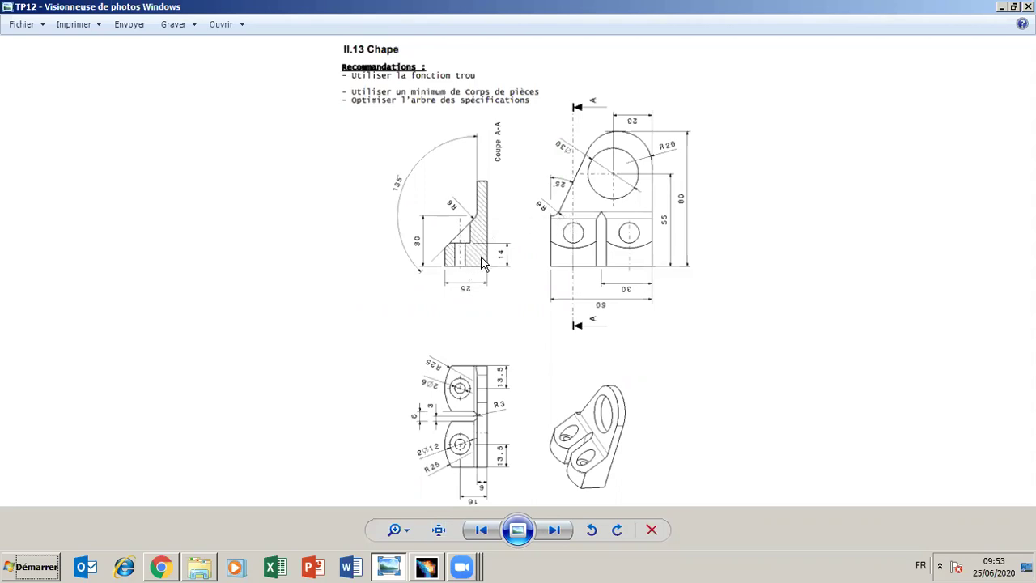
{"action": "left_click", "coordinate": [388, 566]}
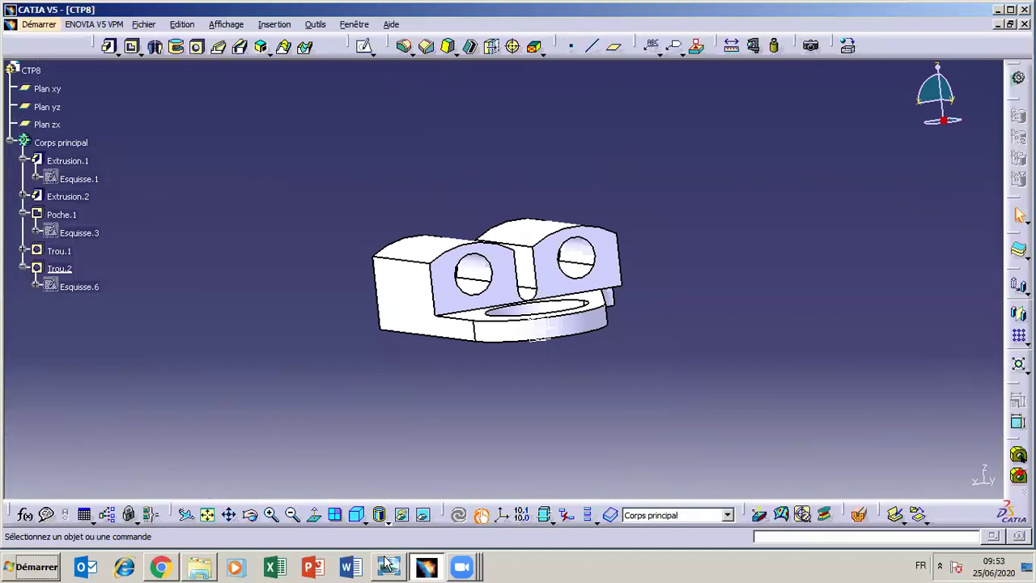
{"action": "left_click", "coordinate": [388, 566]}
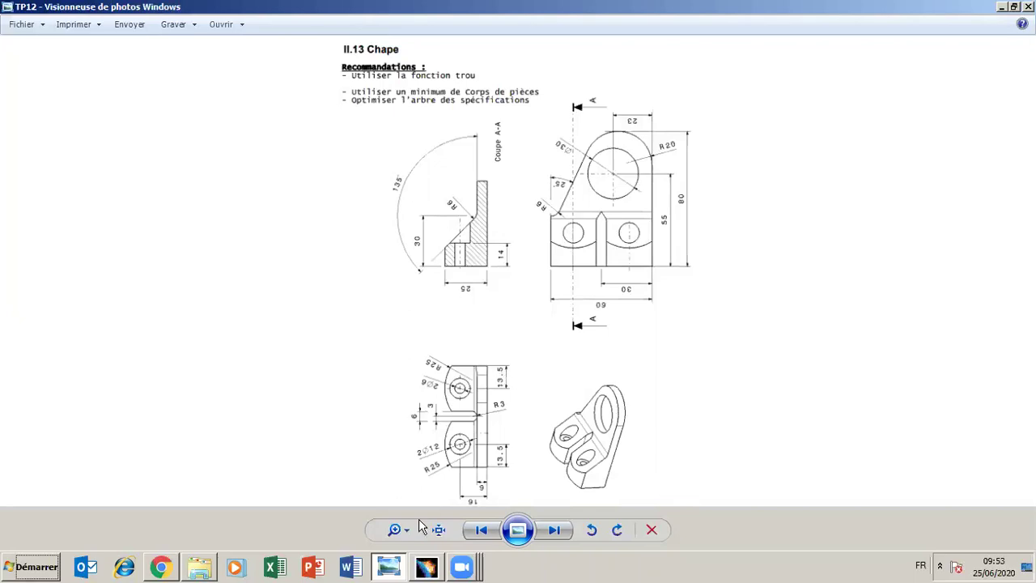
{"action": "left_click", "coordinate": [392, 567]}
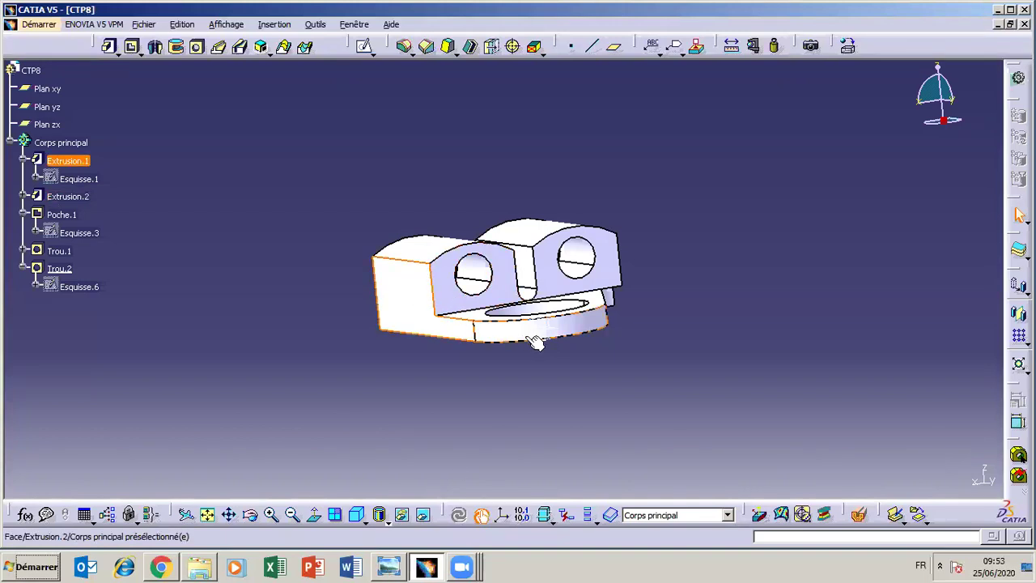
{"action": "left_click", "coordinate": [54, 111]}
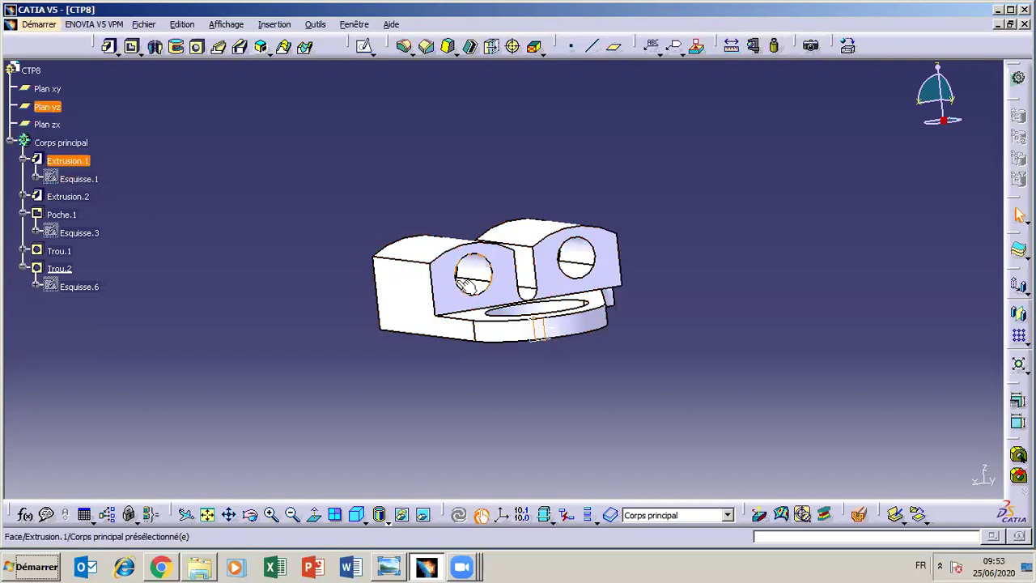
{"action": "left_click_drag", "start_coordinate": [340, 381], "coordinate": [375, 320]}
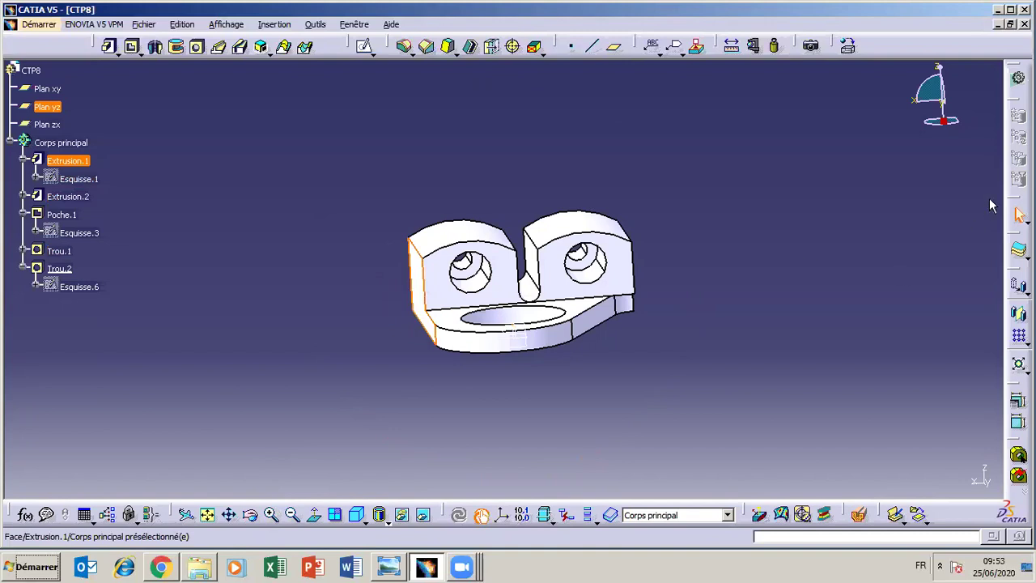
{"action": "left_click", "coordinate": [921, 168]}
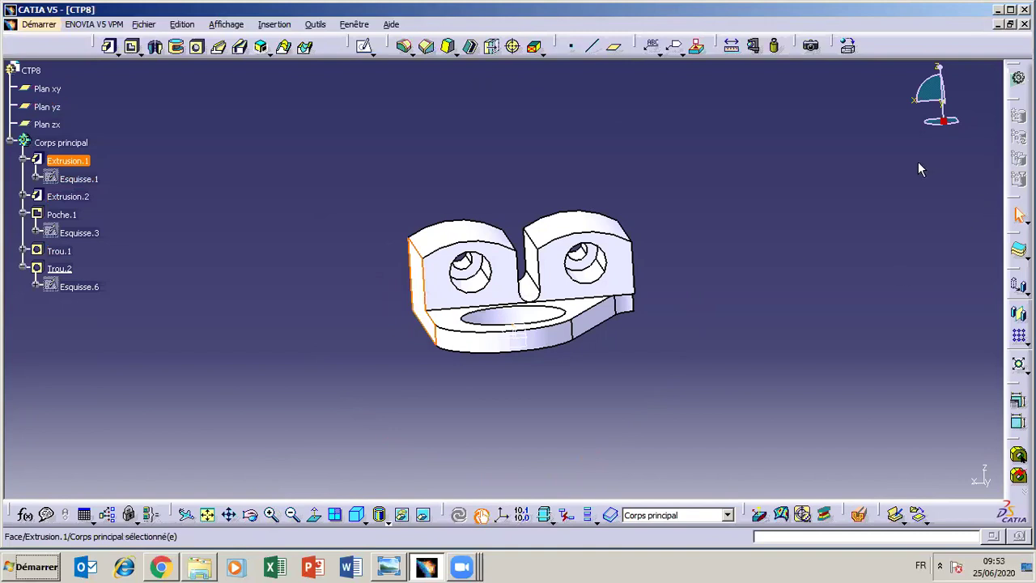
{"action": "left_click", "coordinate": [365, 49]}
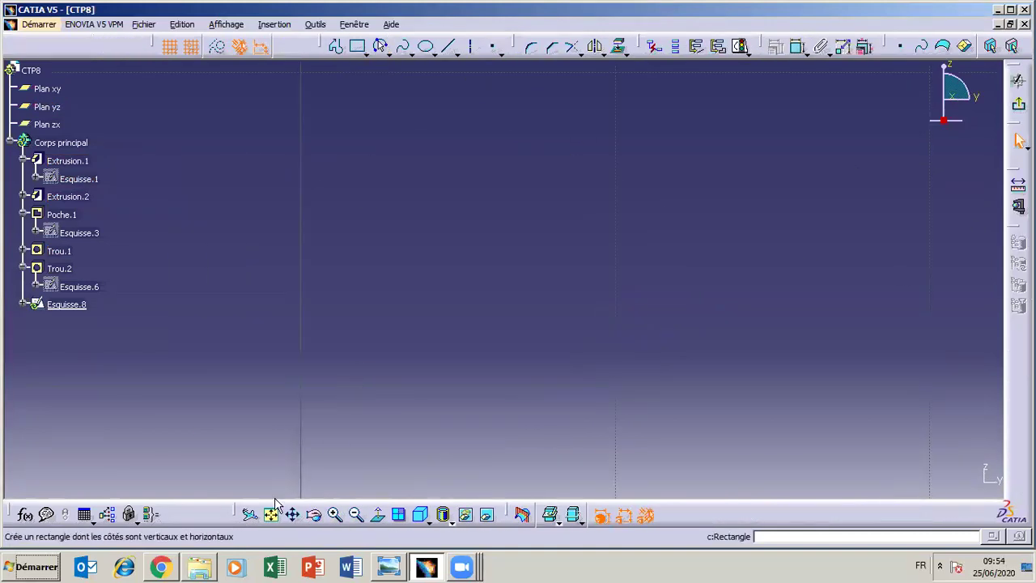
{"action": "left_click", "coordinate": [273, 517]}
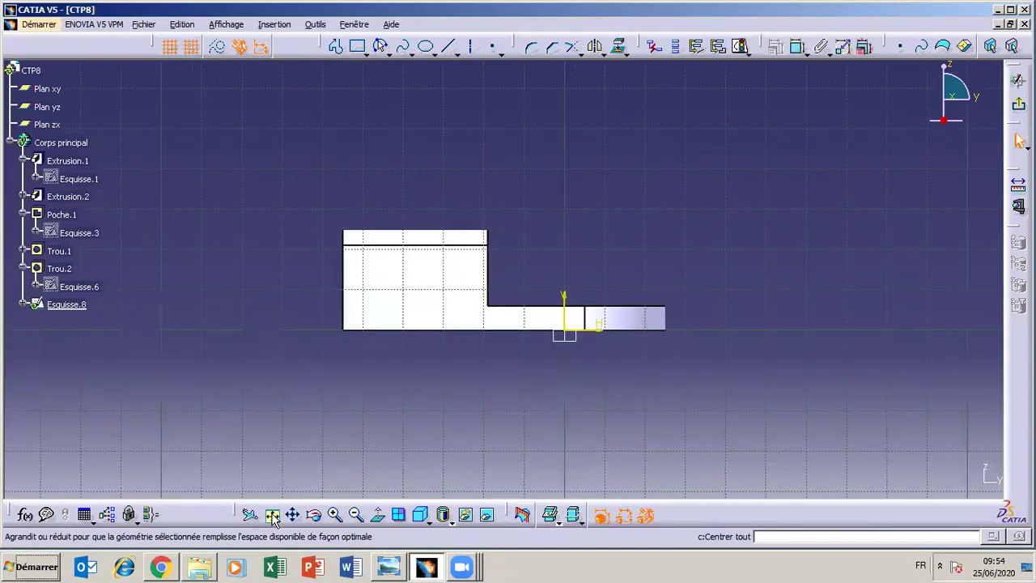
Sketch a horizontal line just above the base plate, running from near the block to beyond the plate's rounded end
{"action": "left_click", "coordinate": [449, 46]}
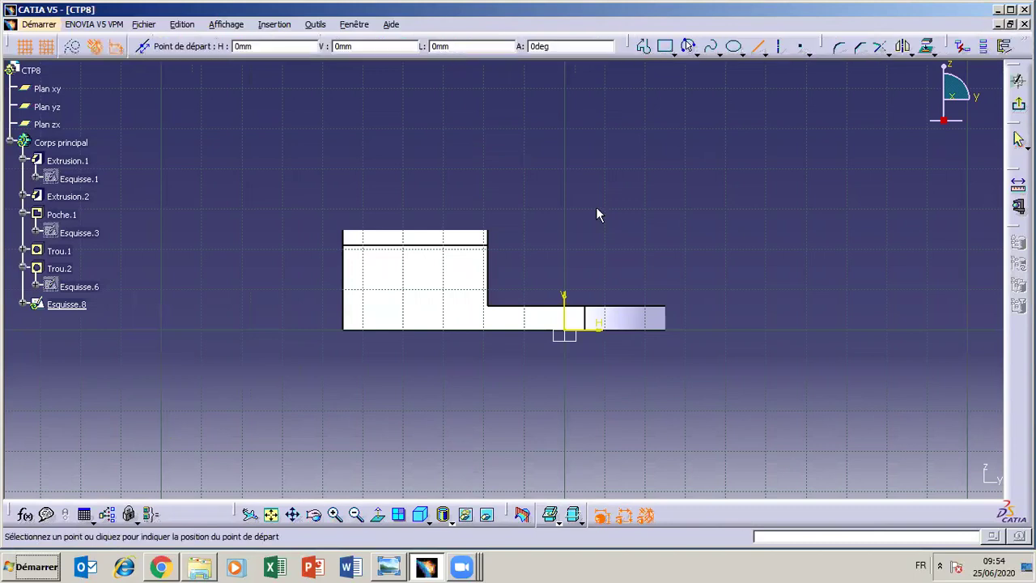
{"action": "left_click", "coordinate": [766, 290]}
{"action": "left_click", "coordinate": [524, 289]}
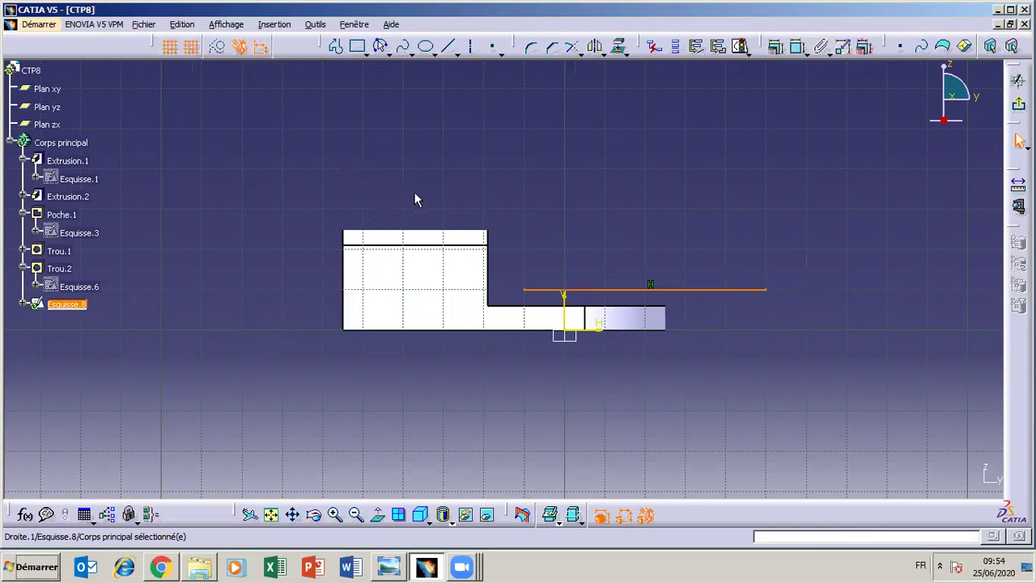
Close the outline with a slanted line across the block, a horizontal upper line and a vertical line, without any extra segment
{"action": "left_click", "coordinate": [336, 46]}
{"action": "left_click", "coordinate": [524, 292]}
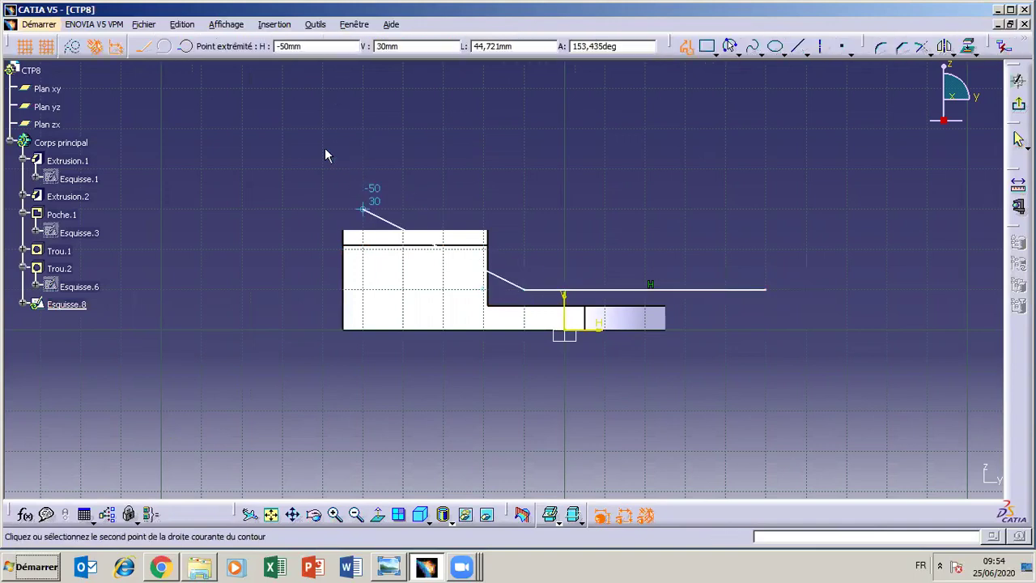
{"action": "left_click", "coordinate": [320, 130]}
{"action": "left_click", "coordinate": [767, 129]}
{"action": "left_click", "coordinate": [766, 290]}
{"action": "left_click", "coordinate": [725, 322]}
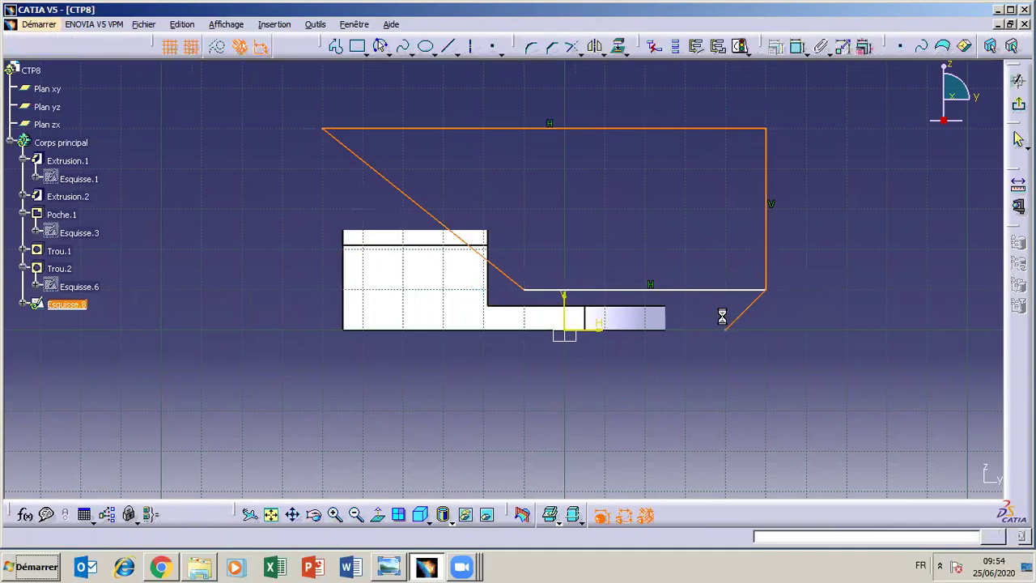
{"action": "key", "text": "ctrl+z"}
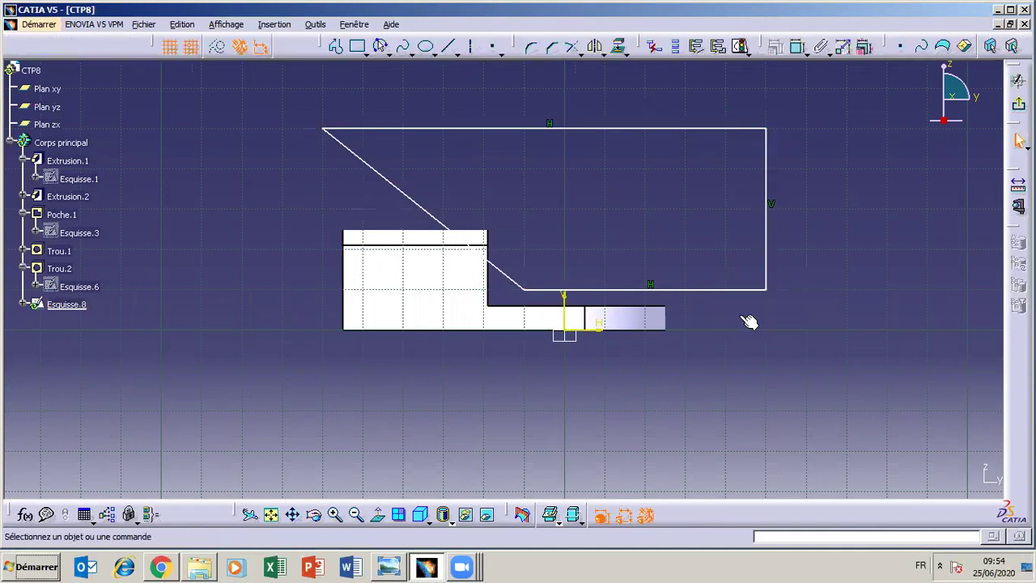
Constrain the outline's lower horizontal line to be coincident with the base plate's upper edge
{"action": "left_click", "coordinate": [709, 293]}
{"action": "left_click", "coordinate": [548, 306], "text": "ctrl"}
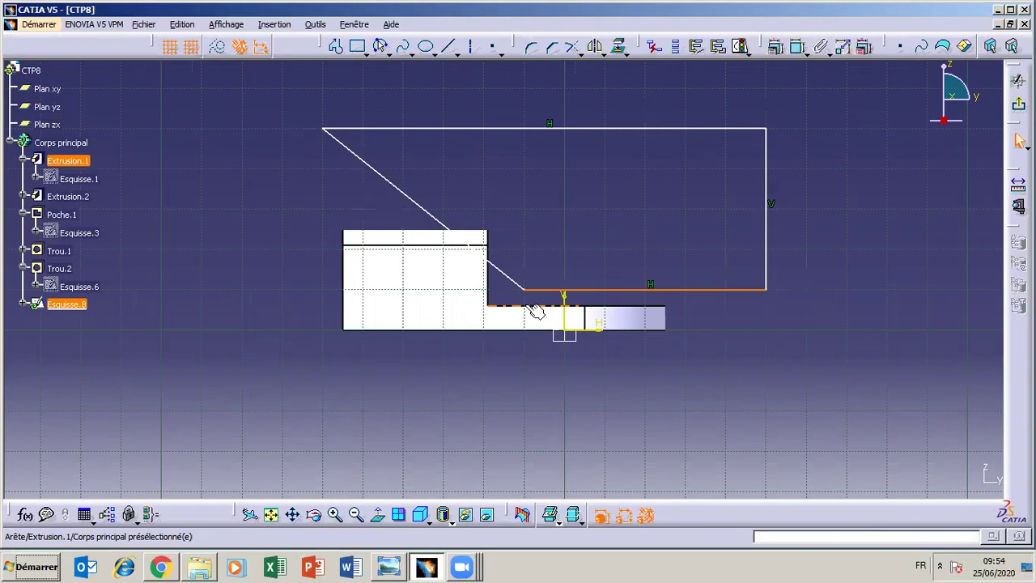
{"action": "left_click", "coordinate": [776, 46]}
{"action": "left_click", "coordinate": [655, 356]}
{"action": "left_click", "coordinate": [646, 491]}
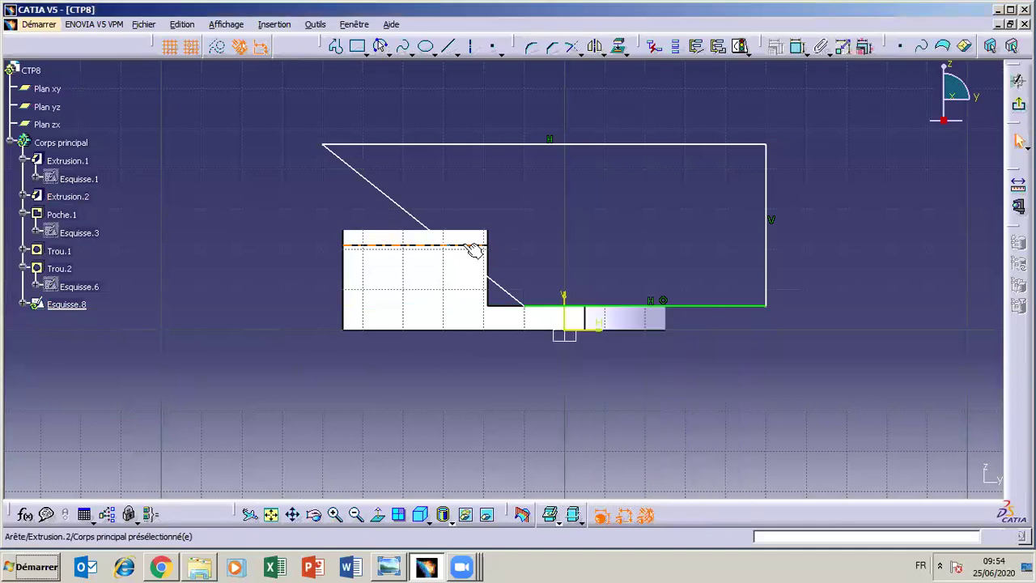
Check the TP12 drawing and constrain the angle between the slanted line and the lower horizontal line to 135°
{"action": "left_click", "coordinate": [387, 568]}
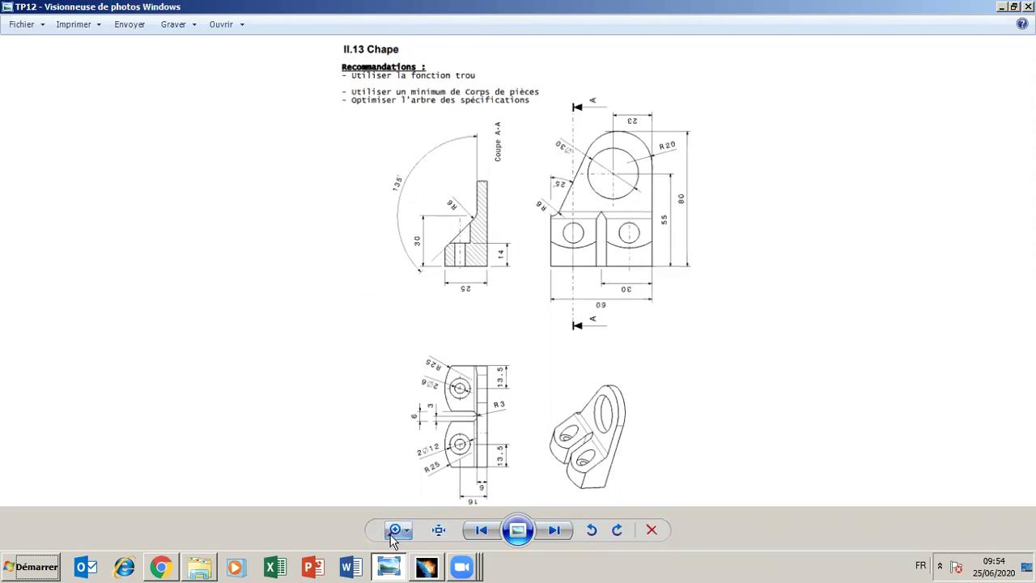
{"action": "left_click", "coordinate": [395, 568]}
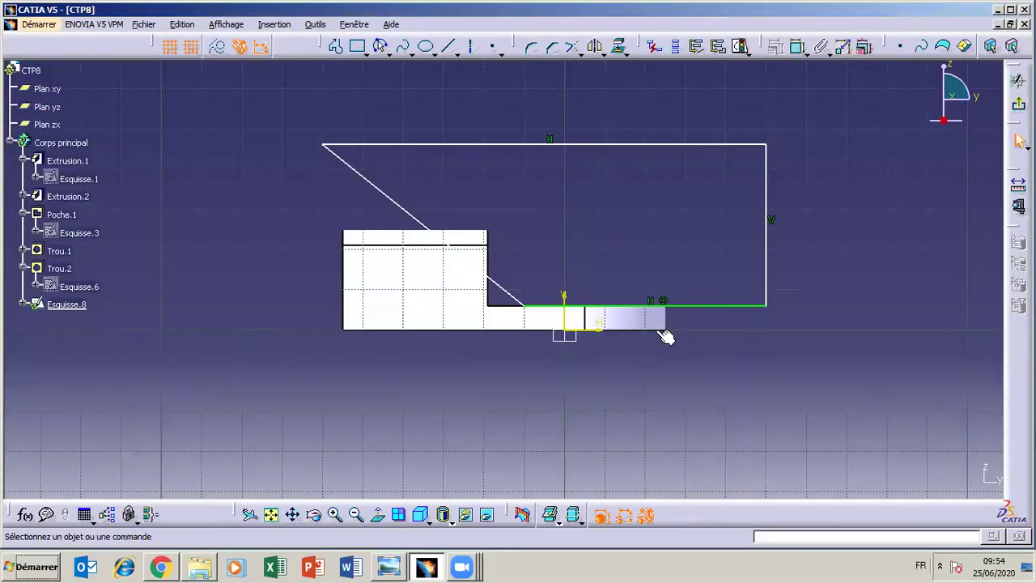
{"action": "left_click", "coordinate": [798, 48]}
{"action": "left_click", "coordinate": [690, 311]}
{"action": "left_click", "coordinate": [415, 218]}
{"action": "left_click", "coordinate": [472, 168]}
{"action": "double_click", "coordinate": [473, 170]}
{"action": "type", "text": "135"}
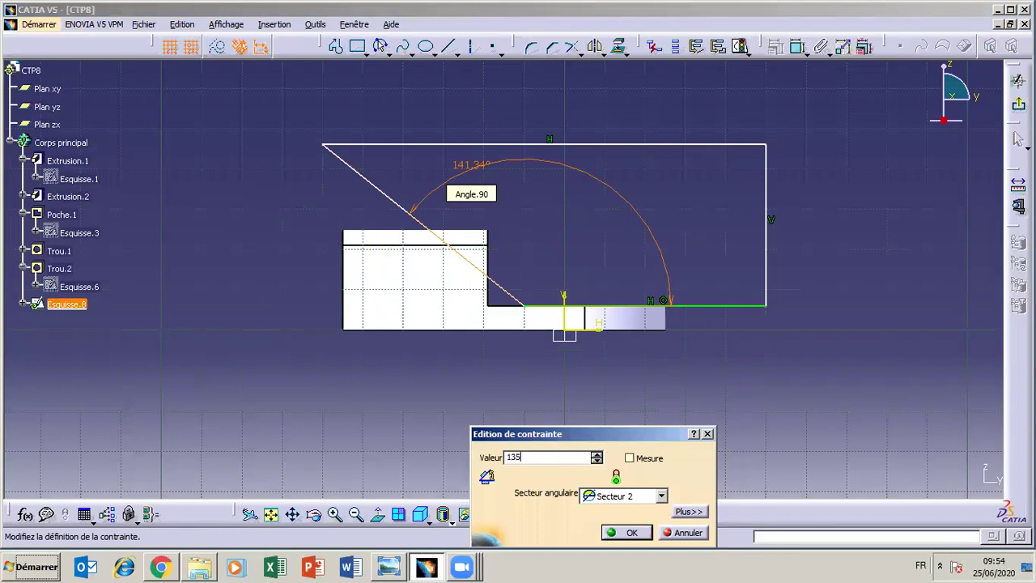
{"action": "key", "text": "Return"}
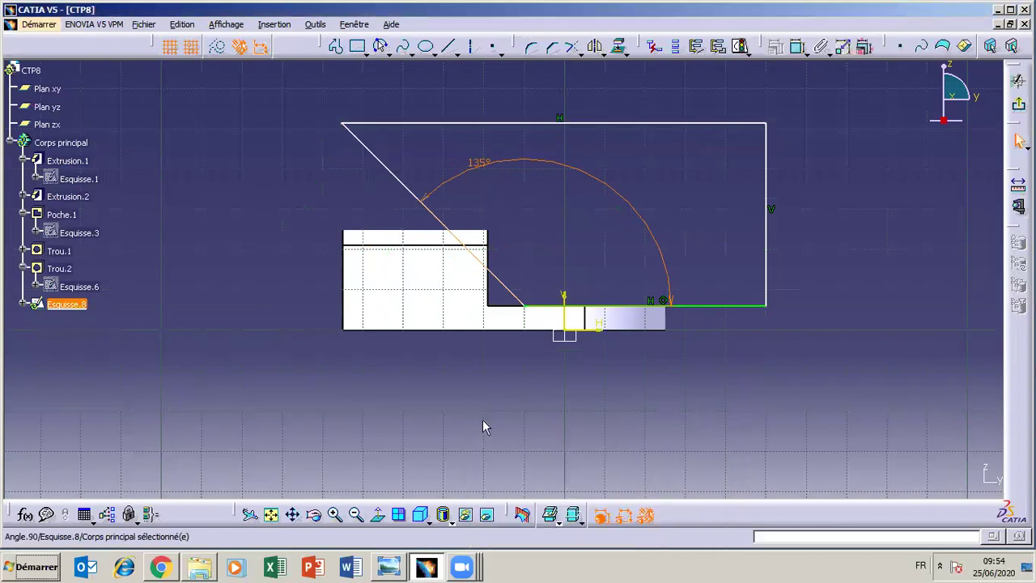
{"action": "left_click", "coordinate": [389, 566]}
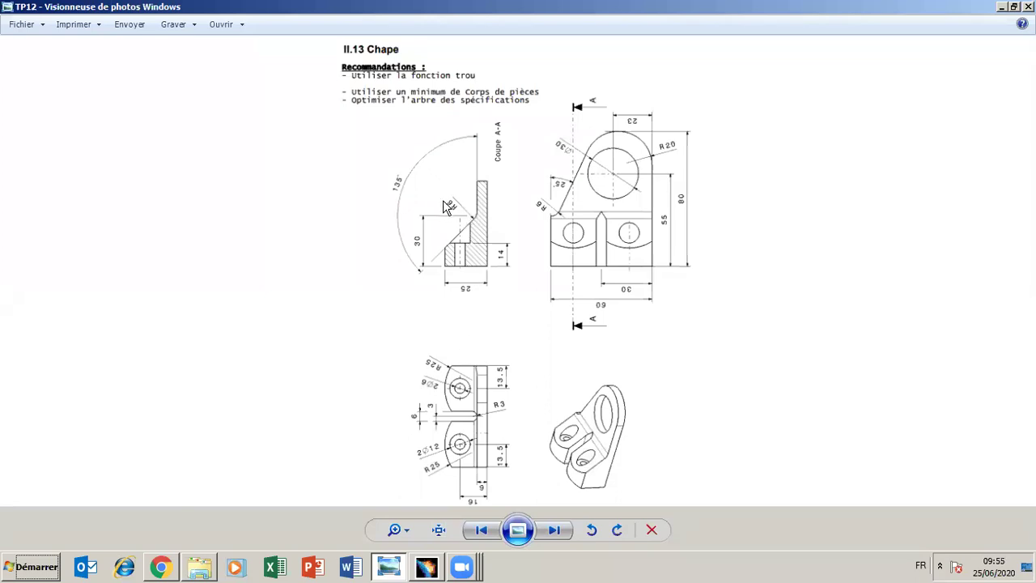
{"action": "left_click", "coordinate": [389, 567]}
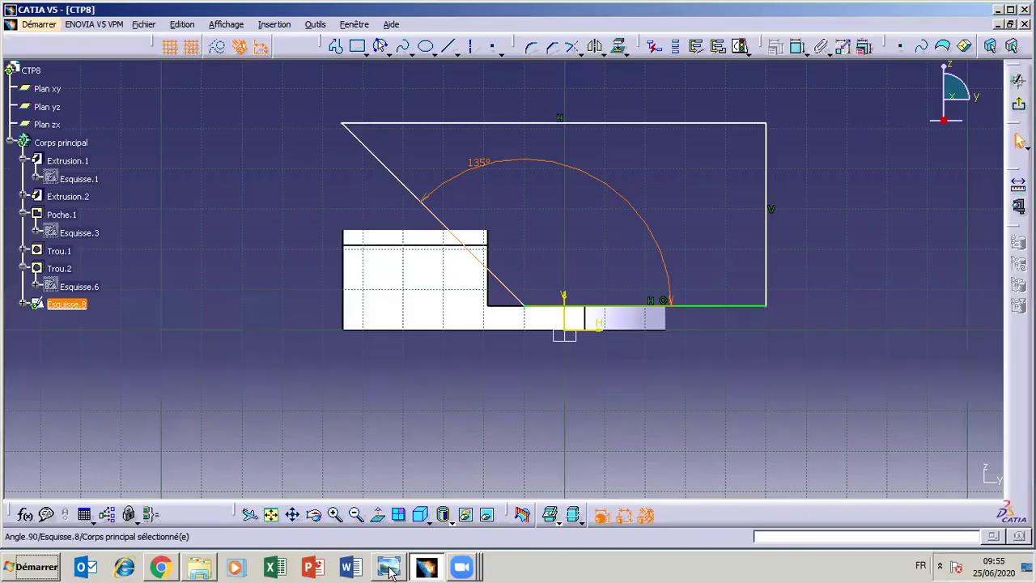
{"action": "left_click", "coordinate": [534, 48]}
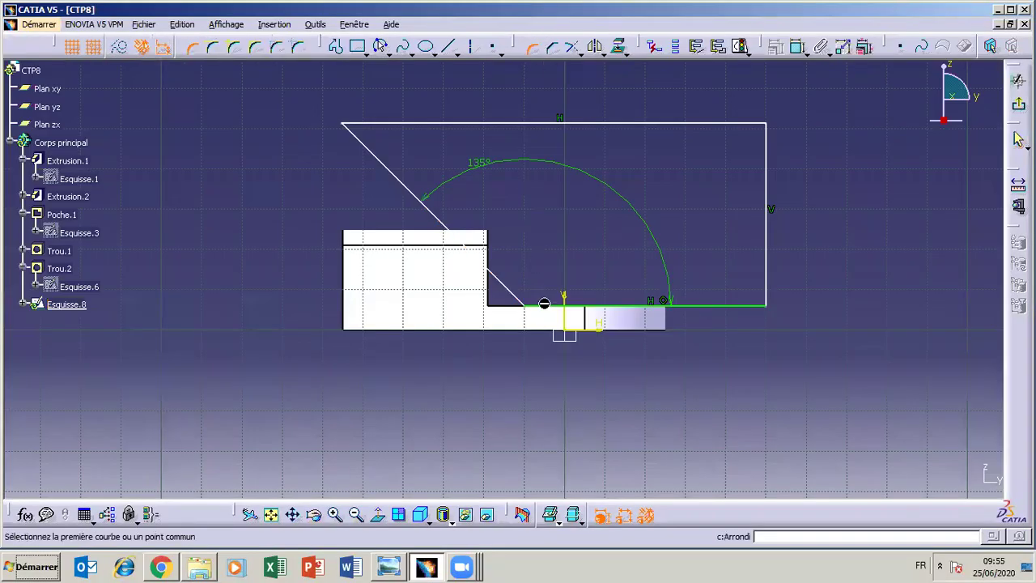
{"action": "key", "text": "Escape"}
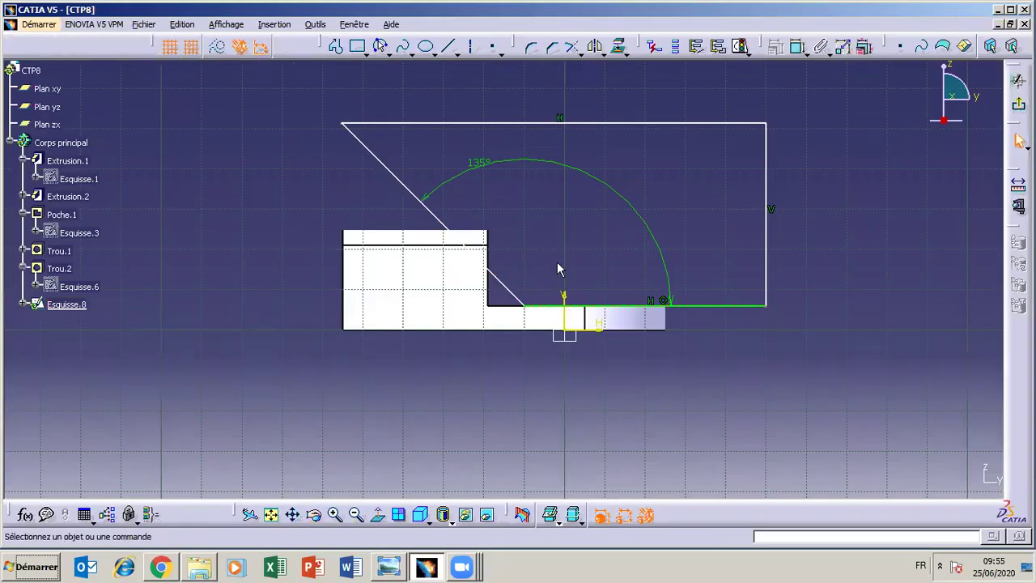
Round the corner between the slanted line and the lower horizontal line with a 6 mm radius fillet
{"action": "left_click", "coordinate": [541, 309]}
{"action": "key", "text": "Escape"}
{"action": "left_click", "coordinate": [653, 308]}
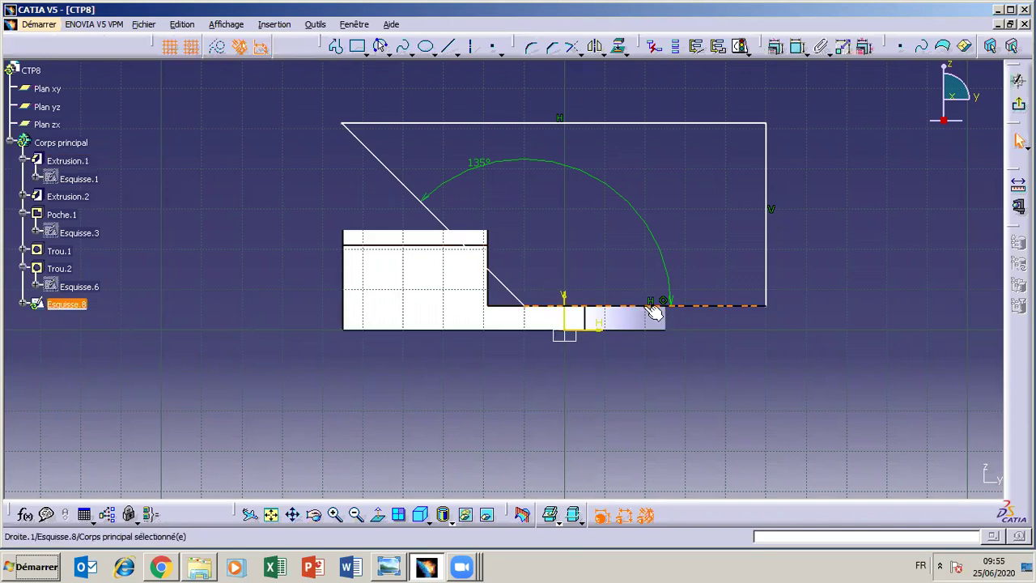
{"action": "left_click", "coordinate": [499, 281], "text": "ctrl"}
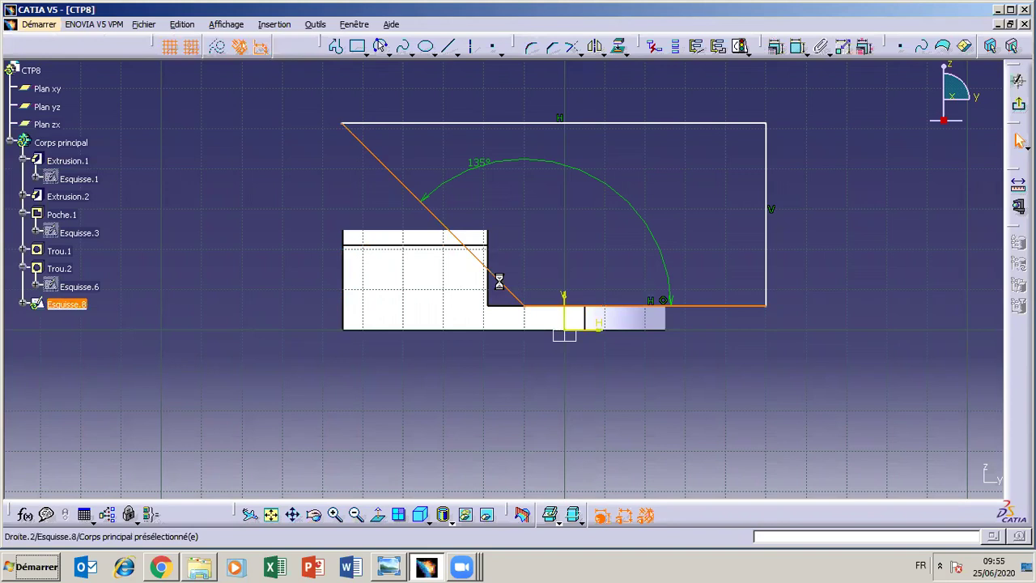
{"action": "left_click", "coordinate": [531, 46]}
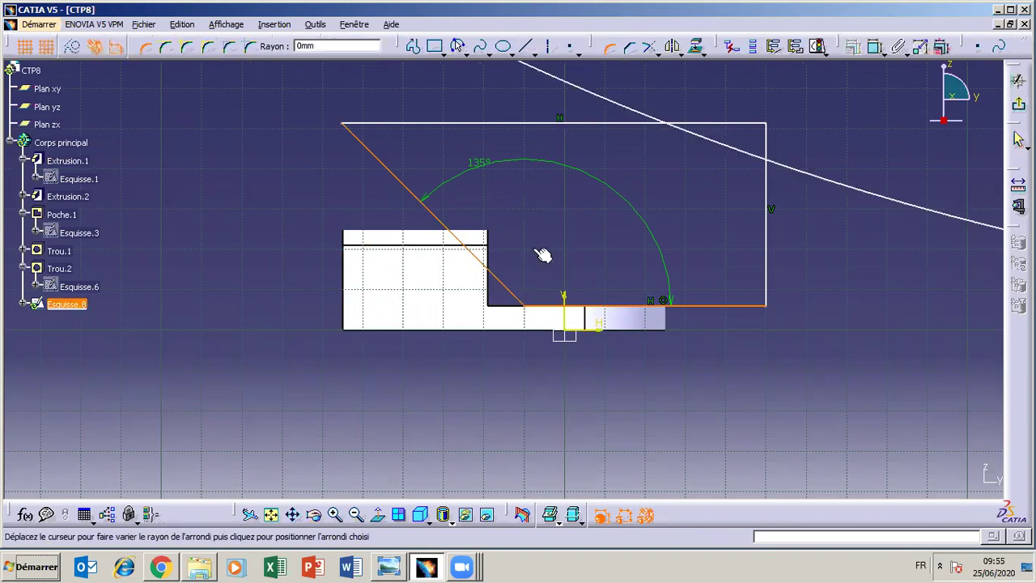
{"action": "left_click", "coordinate": [528, 299]}
{"action": "double_click", "coordinate": [532, 289]}
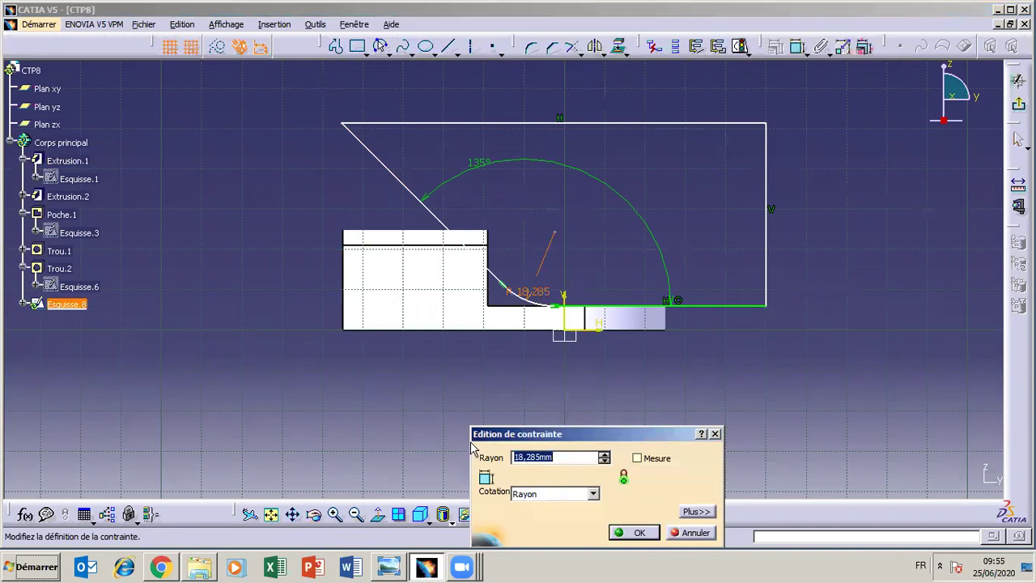
{"action": "type", "text": "5"}
{"action": "key", "text": "Return"}
Check the TP12 drawing and set the horizontal distance from the block's outer vertical edge to the fillet's centre to 30 mm
{"action": "left_click", "coordinate": [386, 568]}
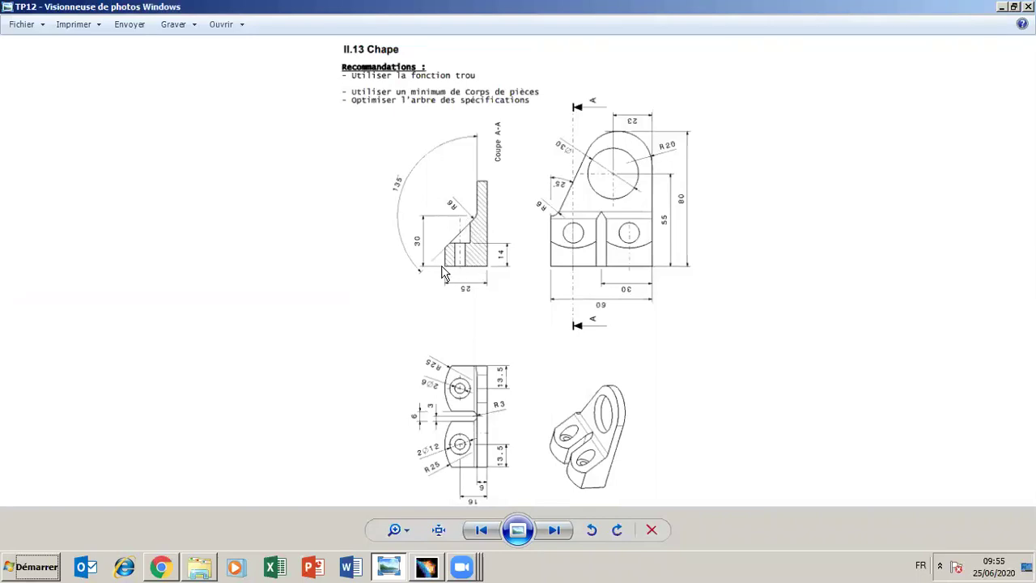
{"action": "left_click", "coordinate": [387, 567]}
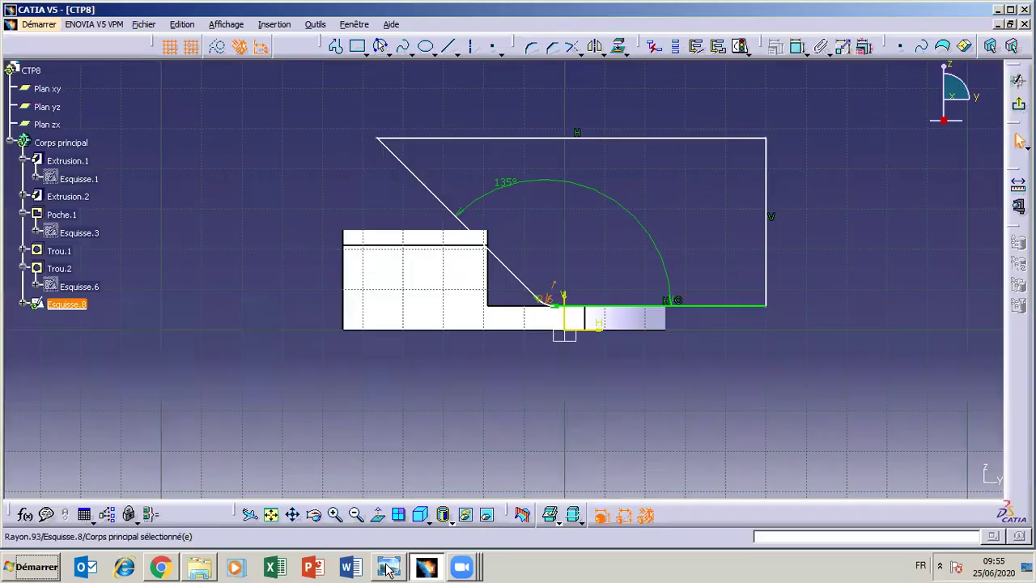
{"action": "left_click", "coordinate": [797, 46]}
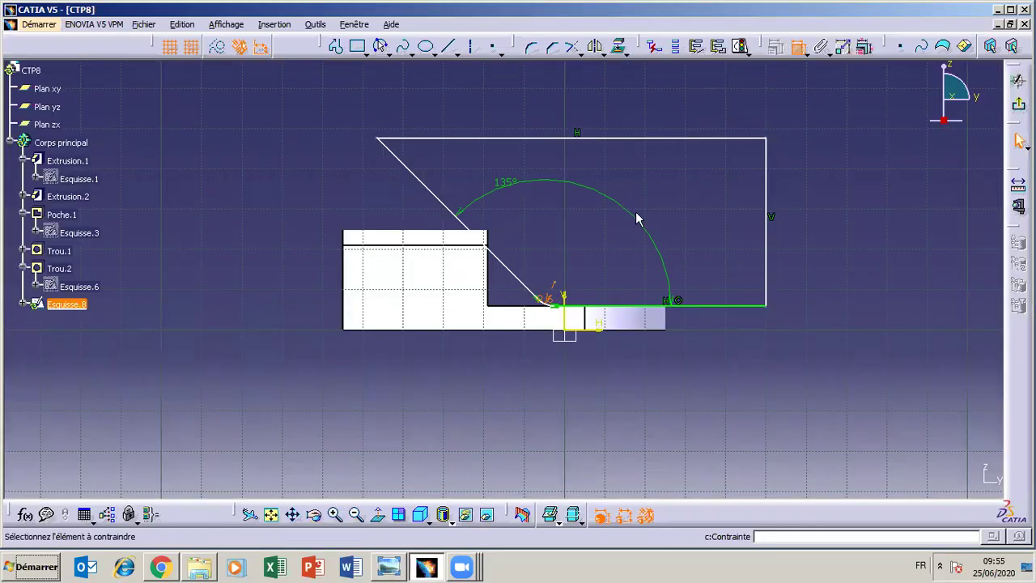
{"action": "left_click", "coordinate": [556, 291]}
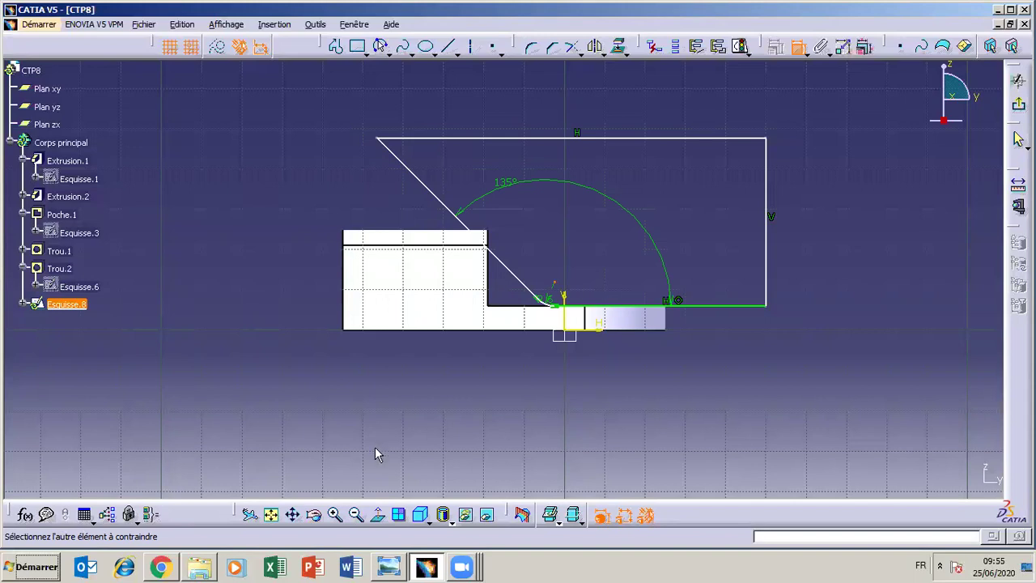
{"action": "left_click", "coordinate": [388, 566]}
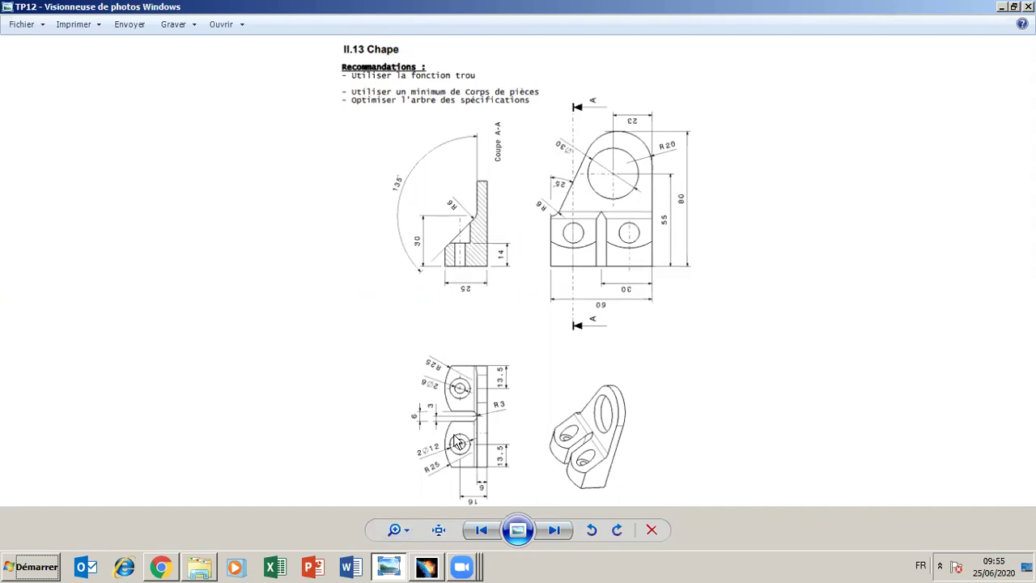
{"action": "left_click", "coordinate": [397, 559]}
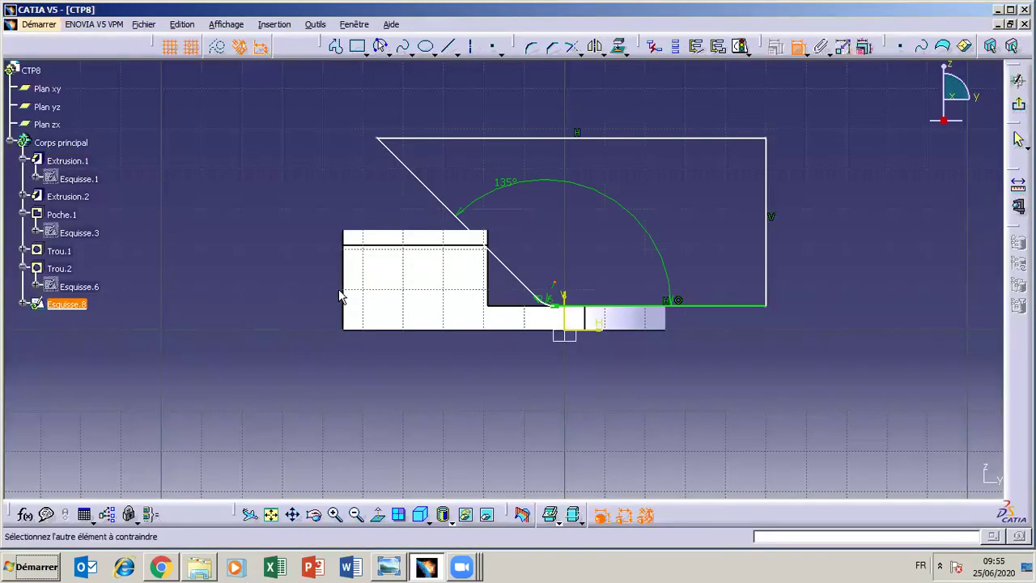
{"action": "left_click", "coordinate": [344, 294]}
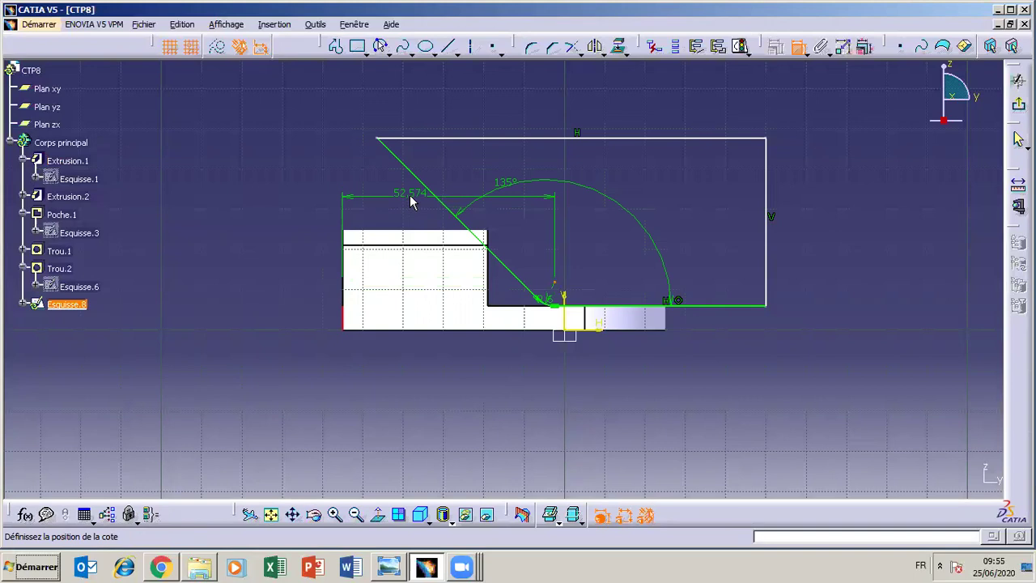
{"action": "double_click", "coordinate": [412, 203]}
{"action": "type", "text": "3"}
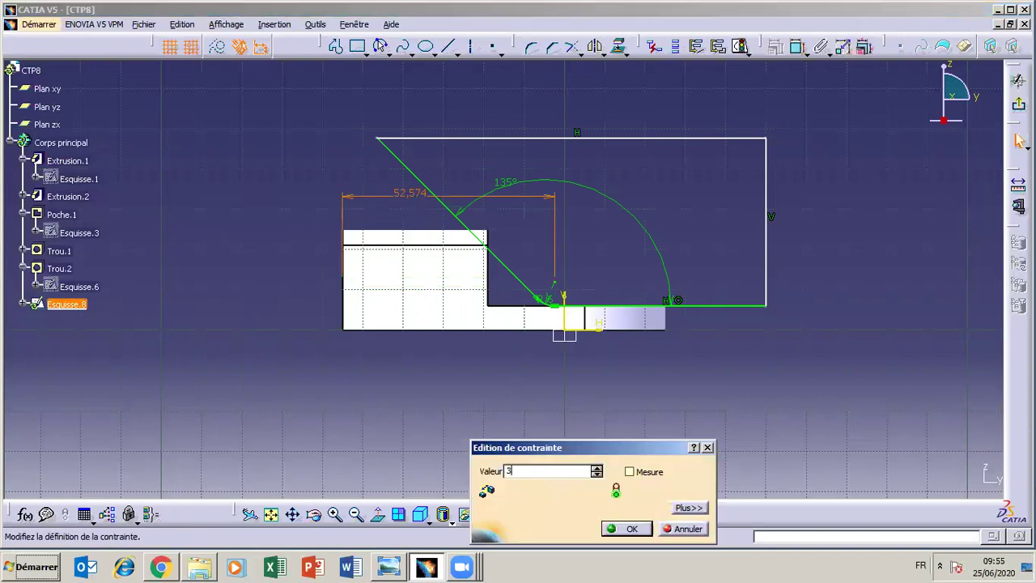
{"action": "type", "text": "0"}
{"action": "key", "text": "Return"}
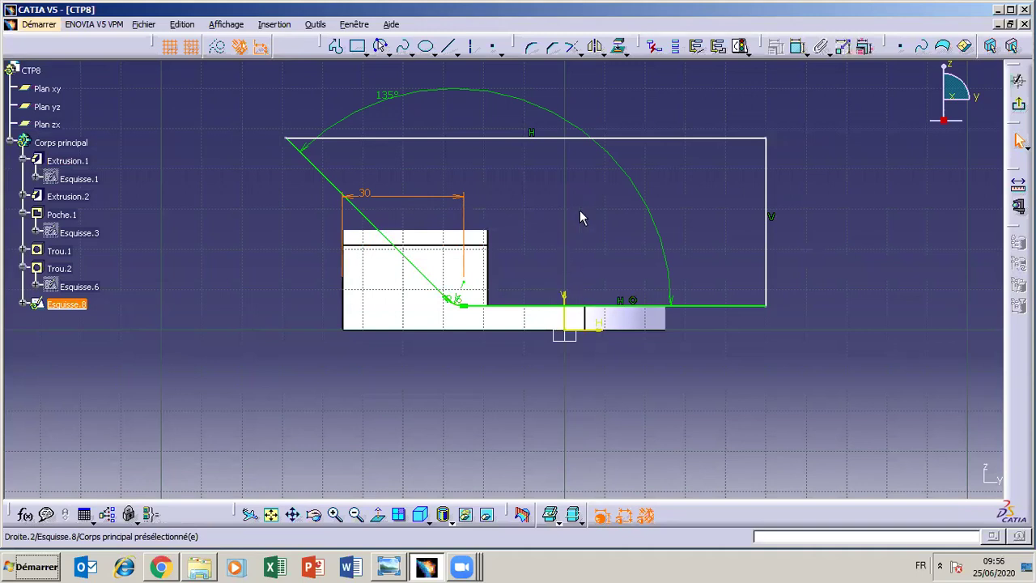
Dimension the horizontal distance between the sketch's vertical axis and the outline's vertical line
{"action": "left_click", "coordinate": [798, 46]}
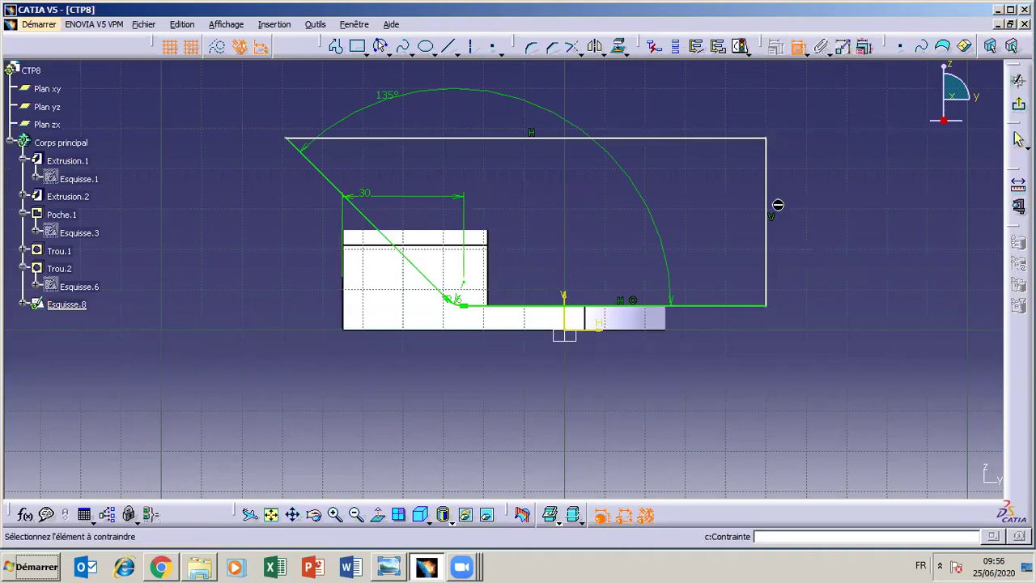
{"action": "left_click", "coordinate": [767, 235]}
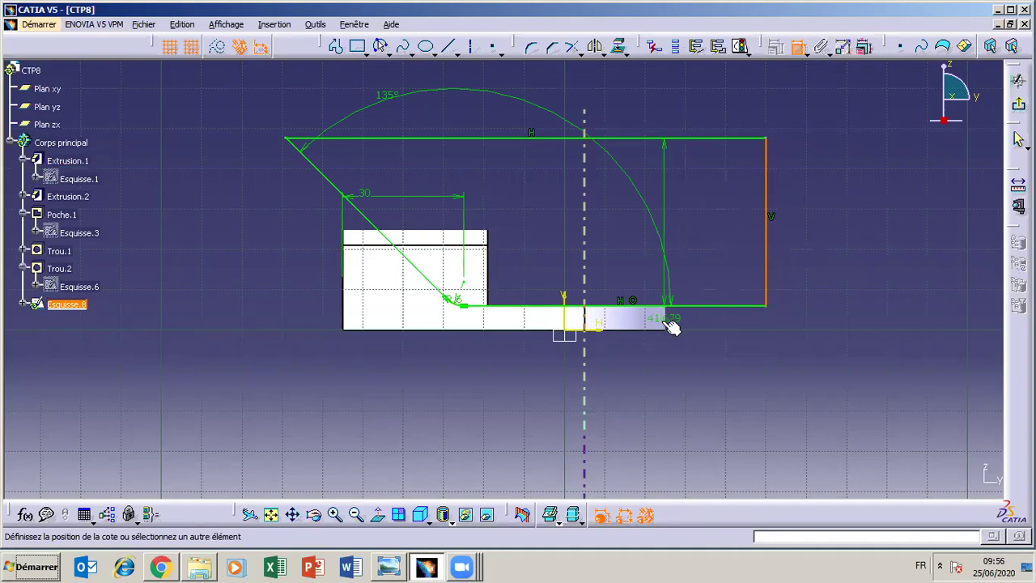
{"action": "left_click", "coordinate": [566, 296]}
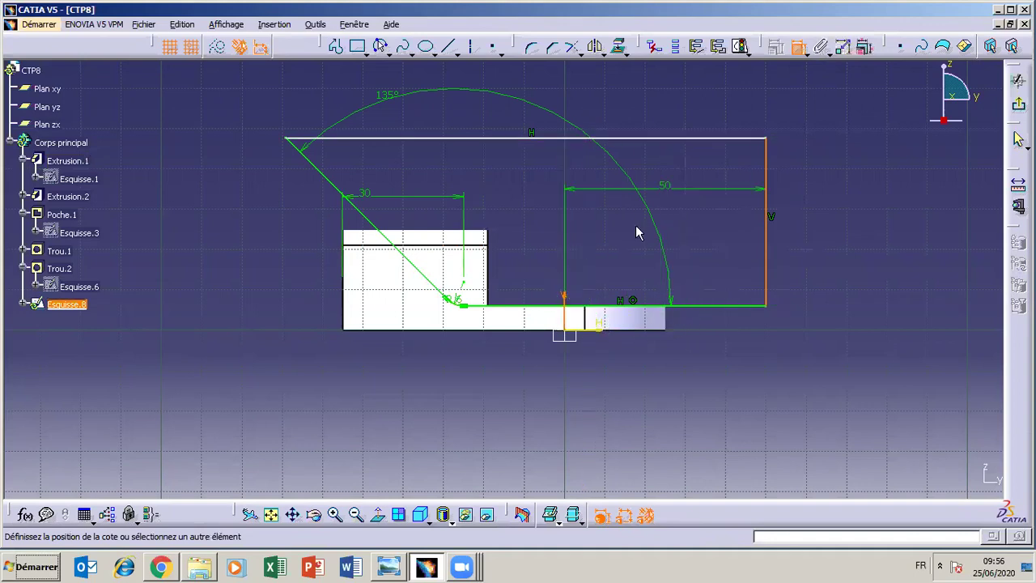
{"action": "left_click", "coordinate": [674, 185]}
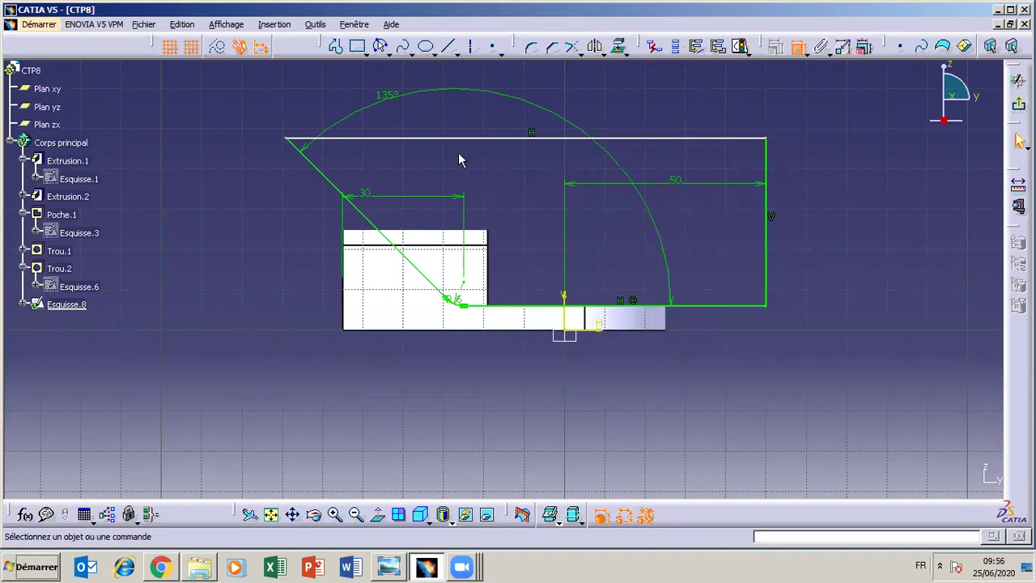
Lower the outline's upper horizontal line to just above the block and set its distance from the horizontal axis to 34 mm
{"action": "mouse_move", "coordinate": [462, 140]}
{"action": "left_mouse_down"}
{"action": "mouse_move", "coordinate": [454, 296]}
{"action": "mouse_move", "coordinate": [438, 362]}
{"action": "left_mouse_up"}
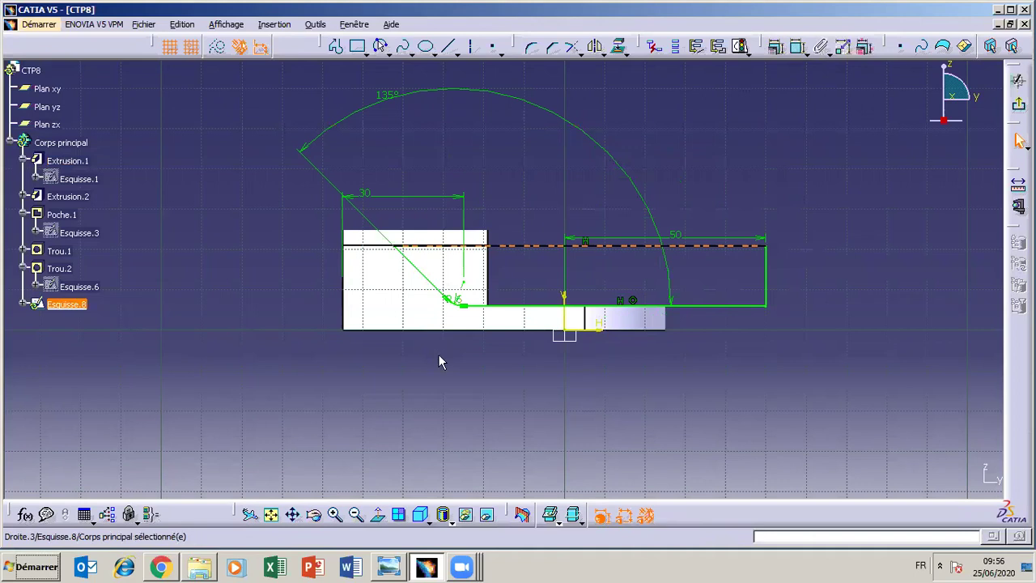
{"action": "left_click_drag", "start_coordinate": [502, 248], "coordinate": [490, 176]}
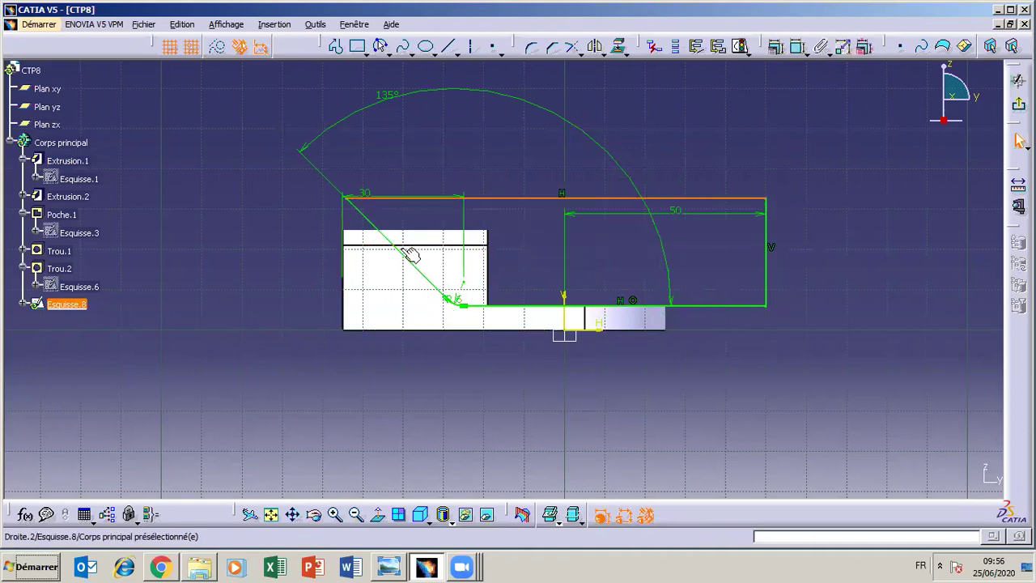
{"action": "left_click", "coordinate": [587, 326]}
{"action": "left_click", "coordinate": [799, 46]}
{"action": "left_click", "coordinate": [659, 199]}
{"action": "left_click", "coordinate": [724, 257]}
{"action": "double_click", "coordinate": [724, 258]}
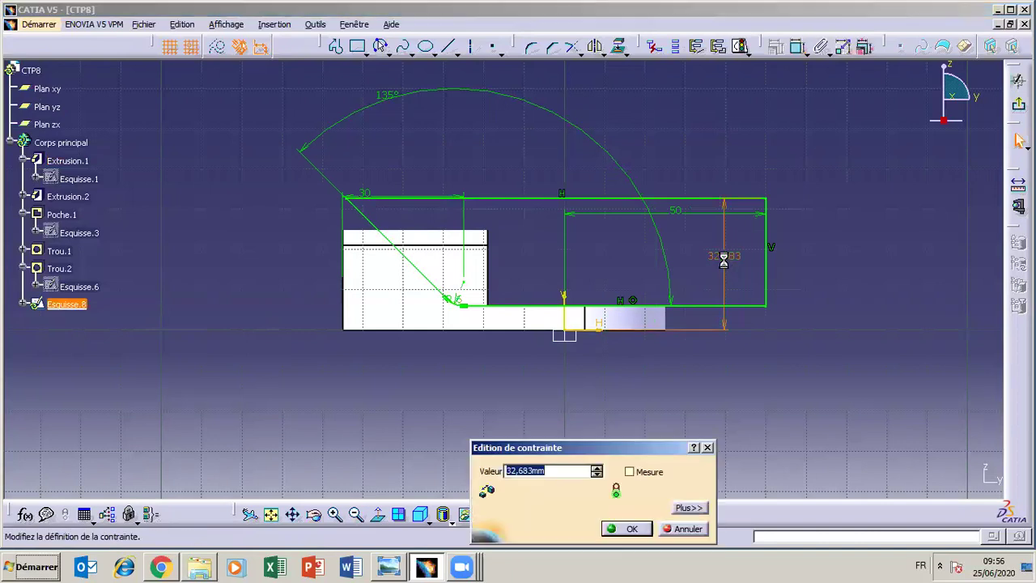
{"action": "type", "text": "34"}
{"action": "key", "text": "Return"}
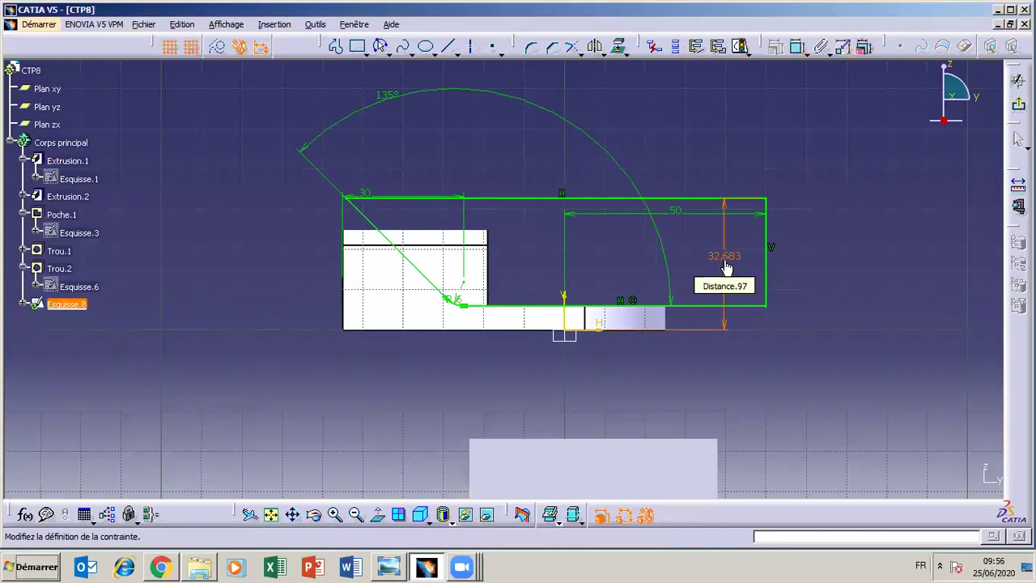